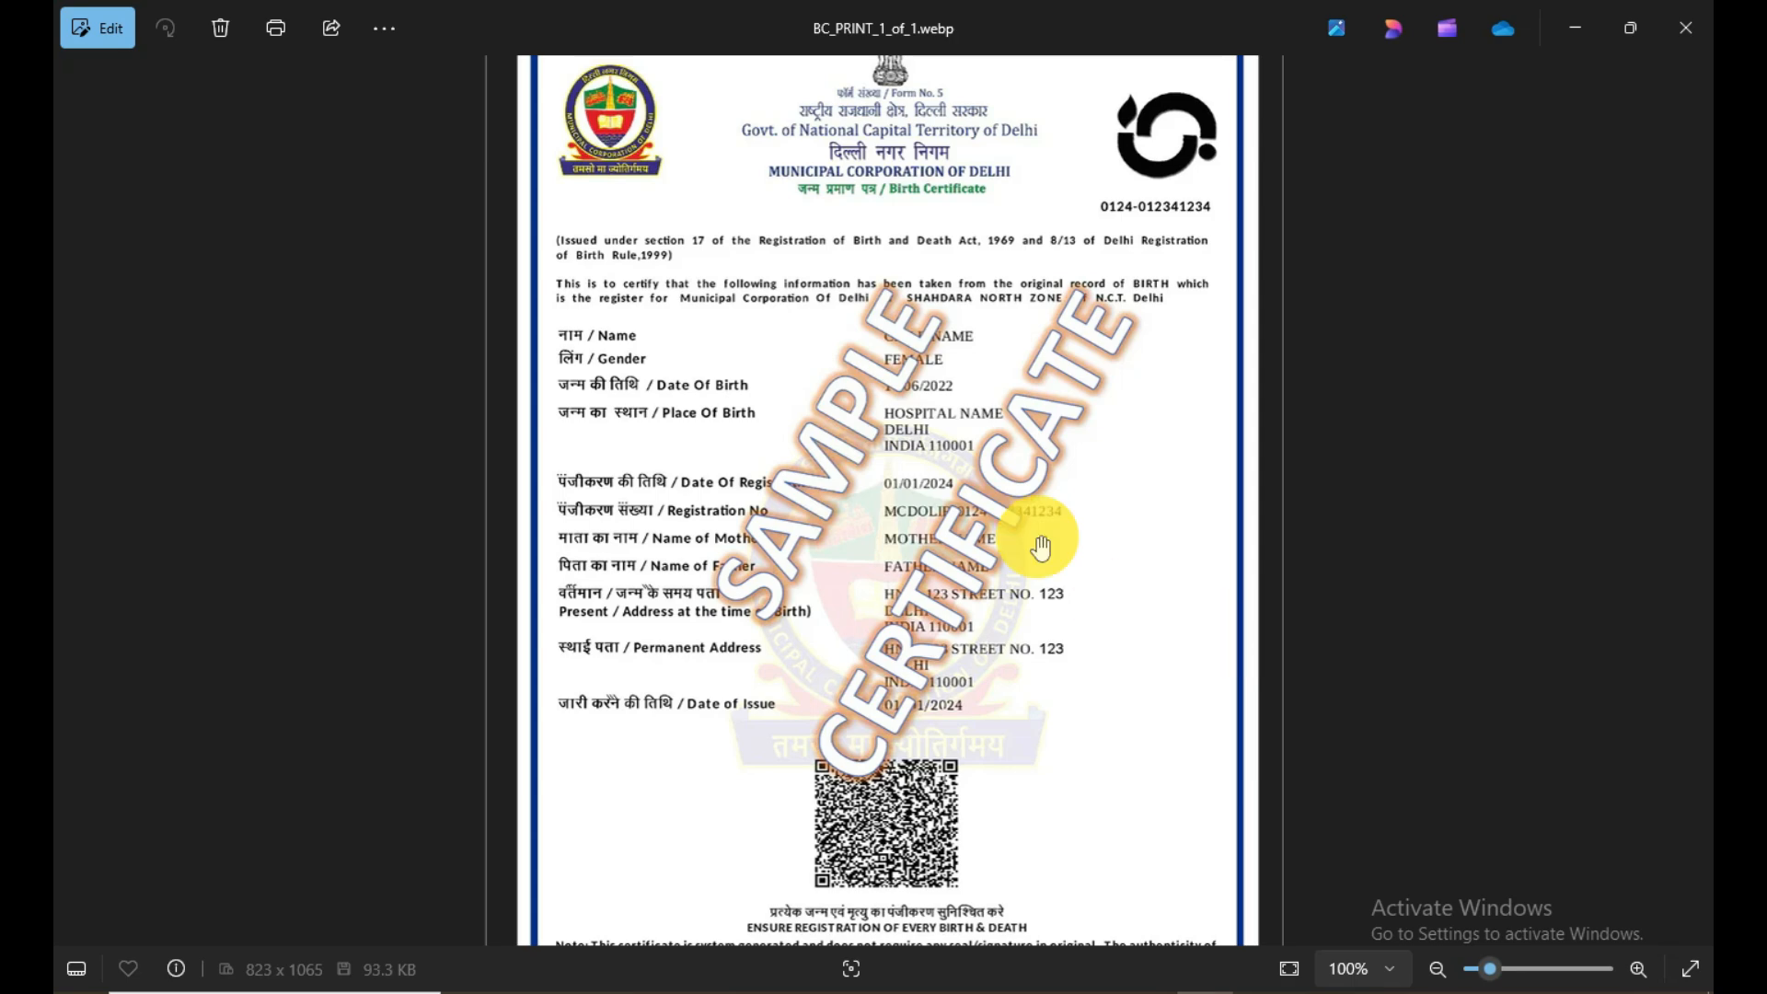
# Step: Look over the sample birth certificate and switch to the browser showing the Birth & Death Registration home page at dc.crsorgi.gov.in/crs/home
pyautogui.moveTo(1033, 548); pyautogui.dragTo(1033, 654)
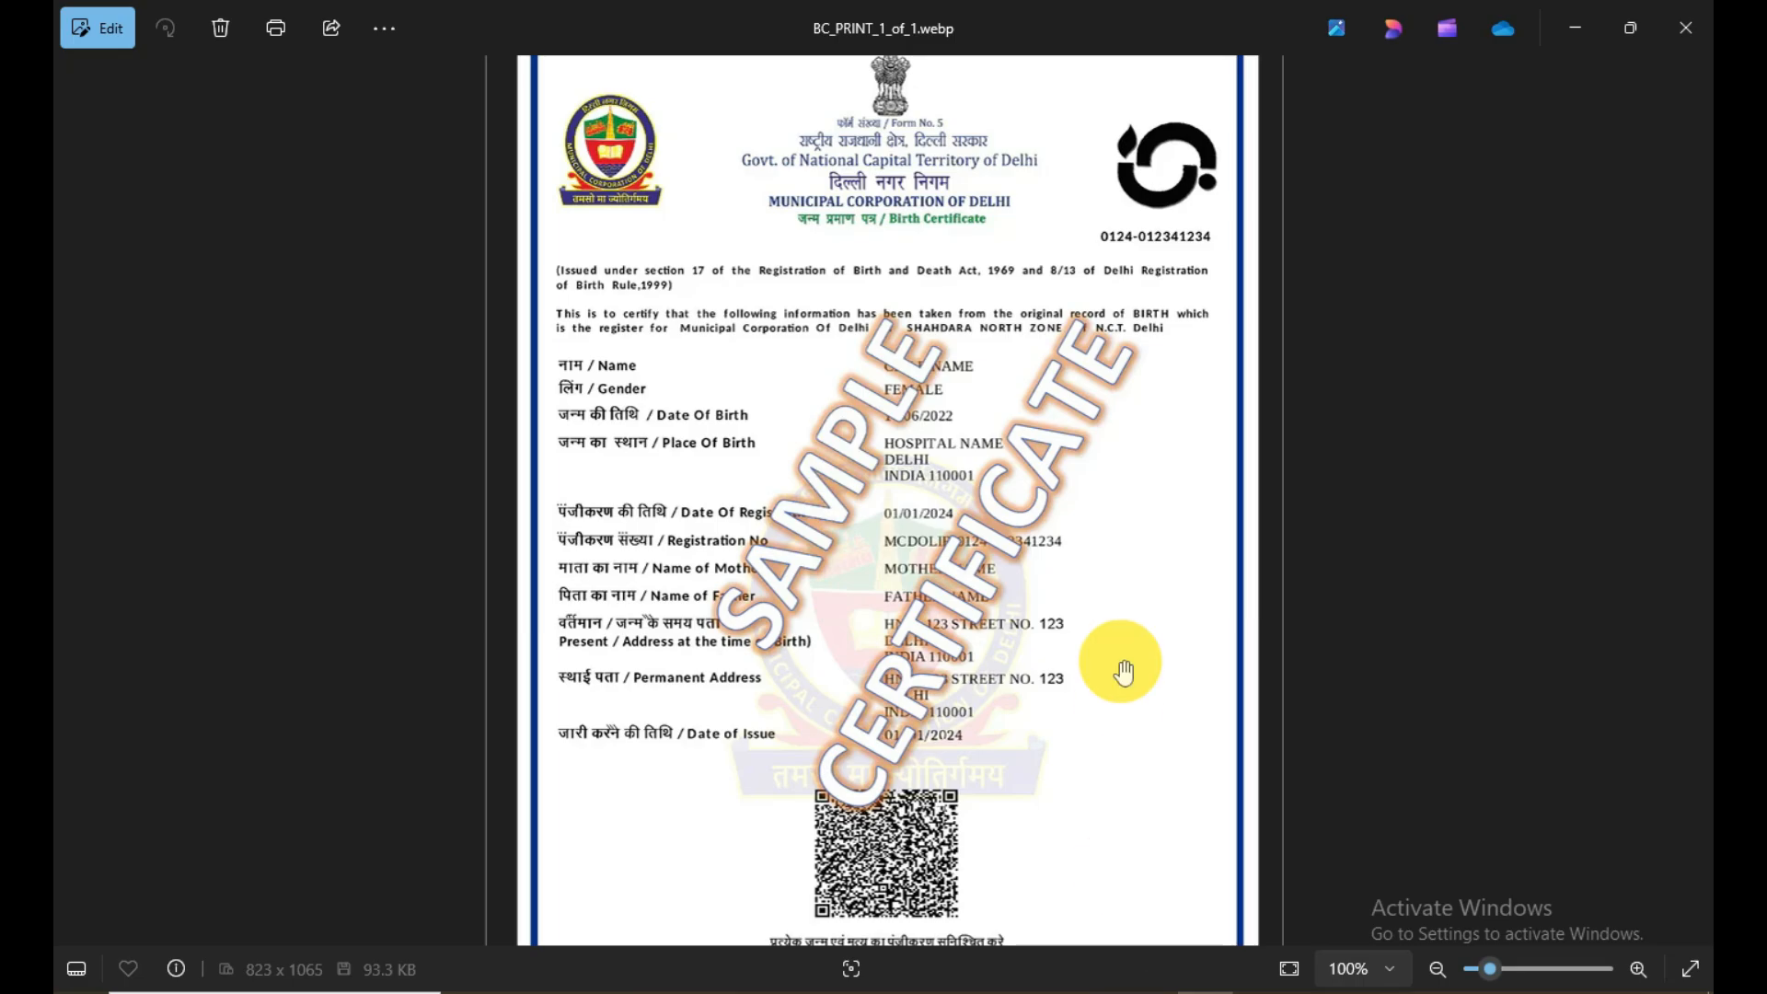
pyautogui.click(1153, 993)
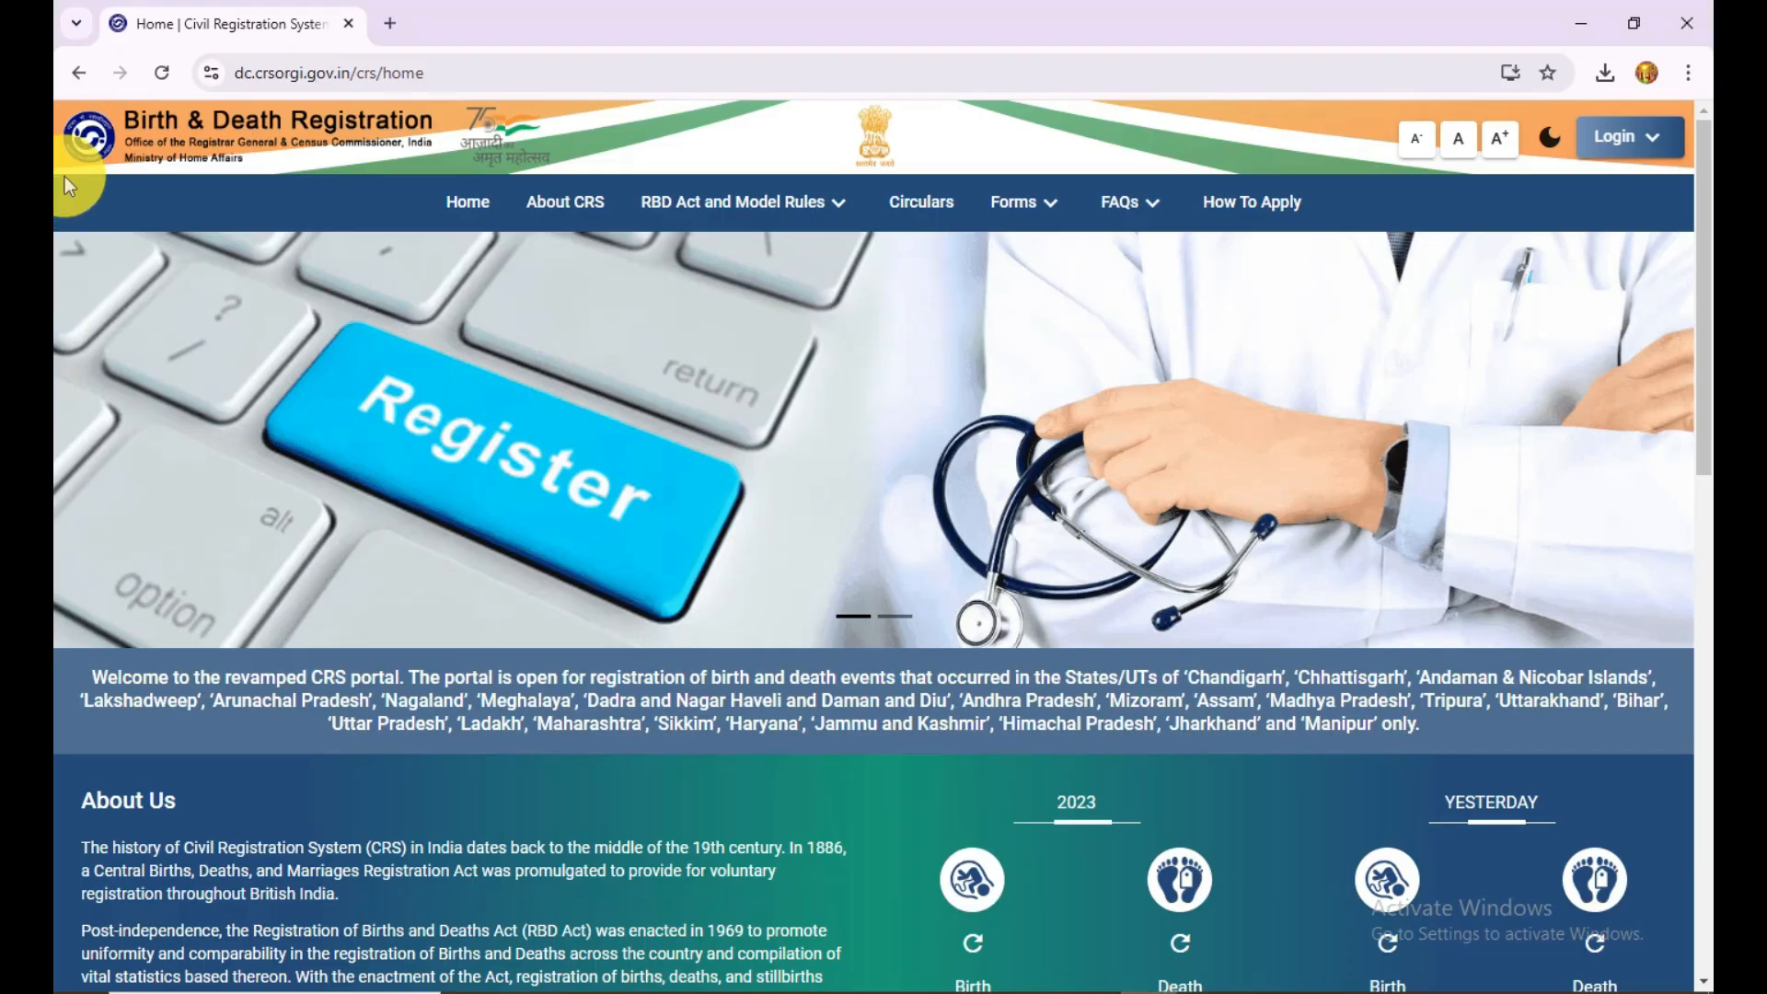
pyautogui.click(489, 72)
pyautogui.click(515, 73)
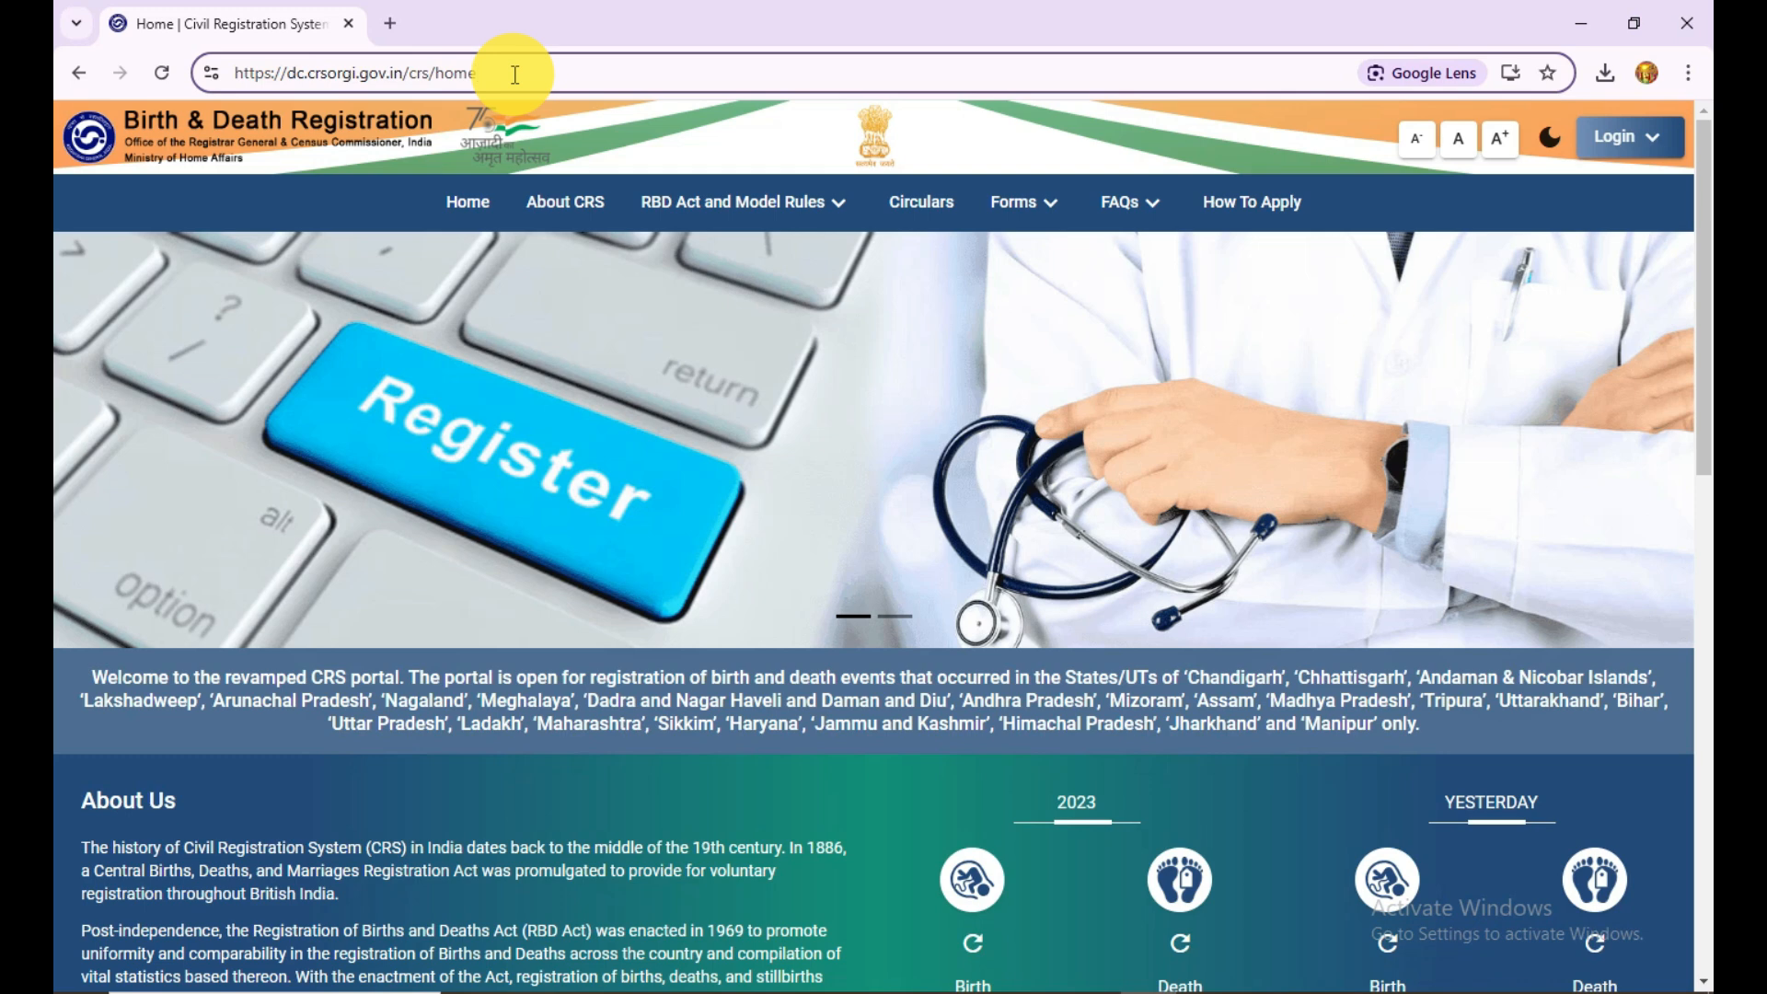
pyautogui.moveTo(541, 72); pyautogui.dragTo(119, 70)
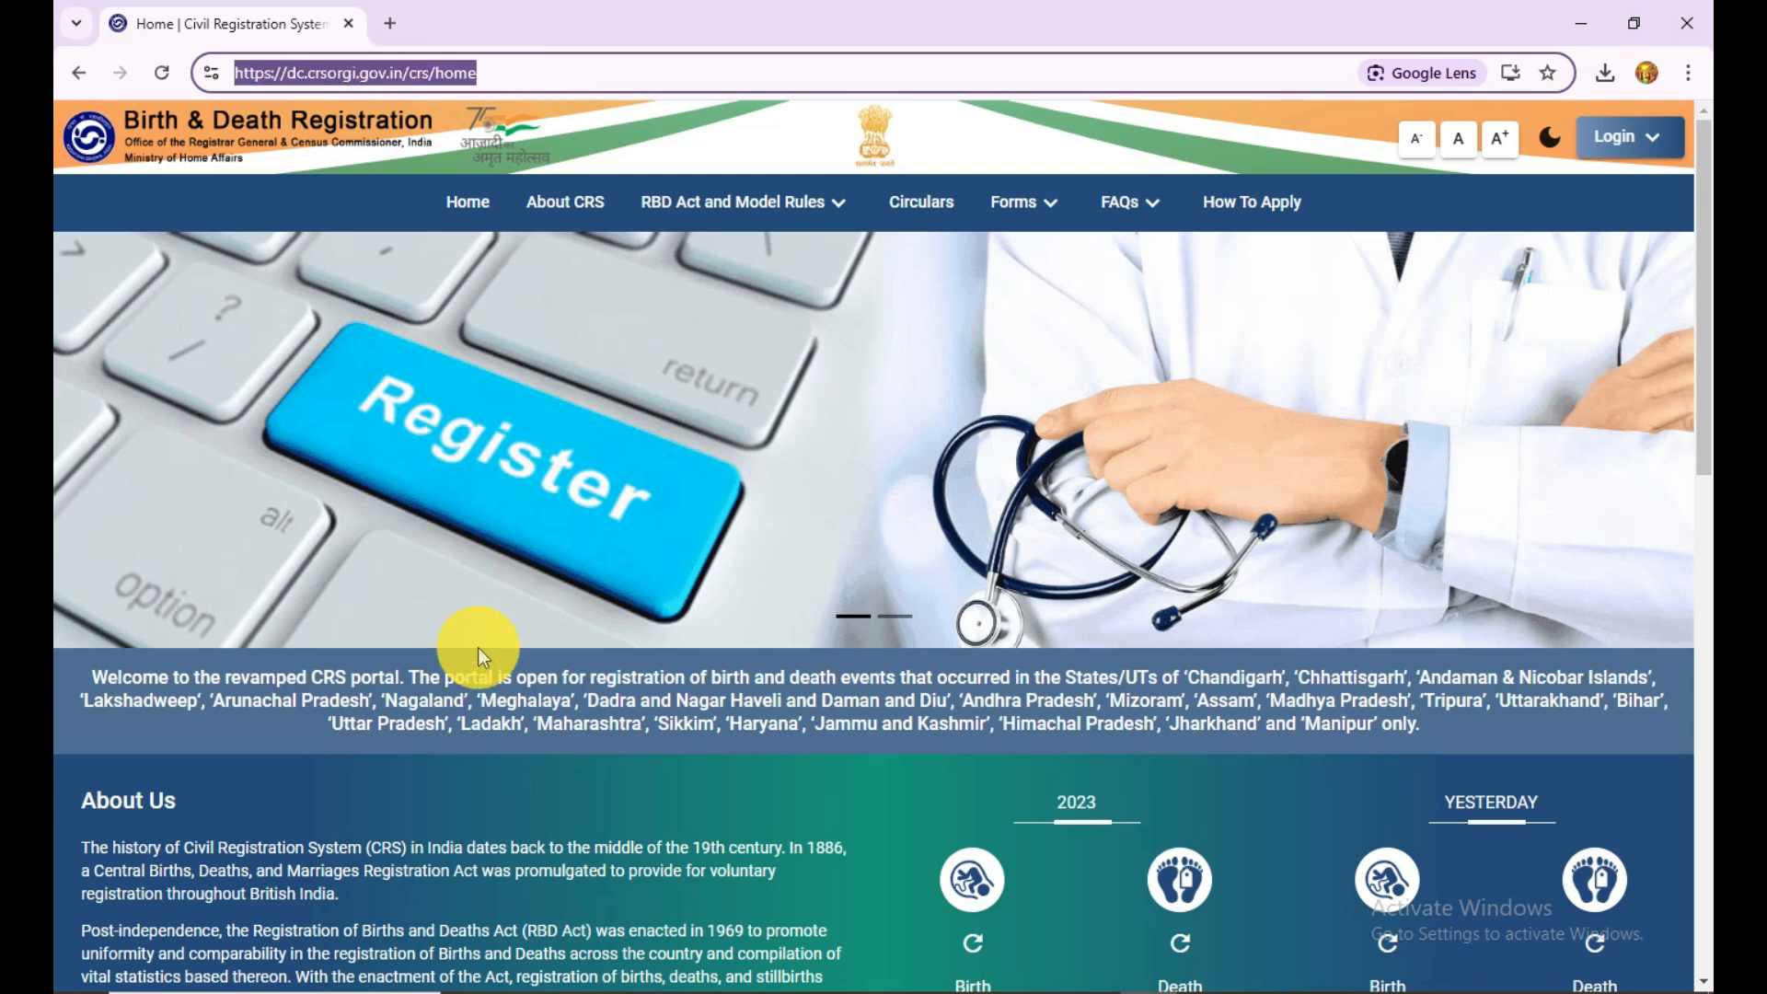
# Step: Go to the General Public login and open its sign-up form
pyautogui.click(1652, 144)
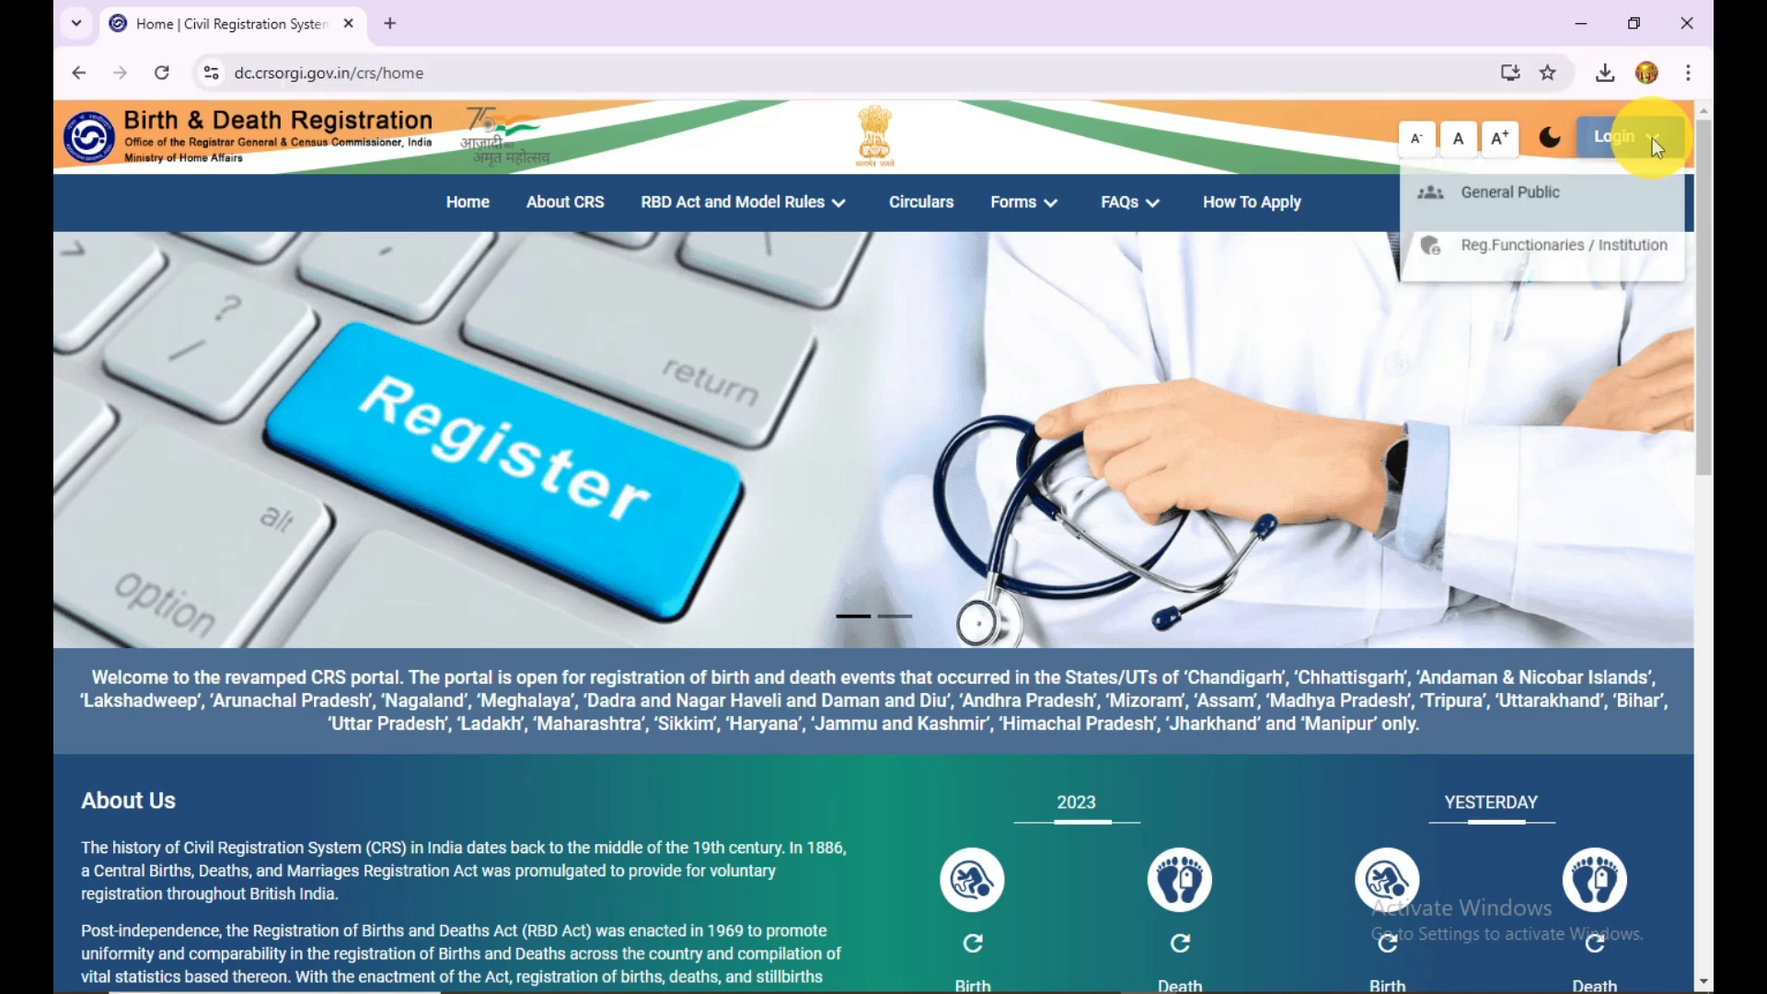
pyautogui.click(1507, 205)
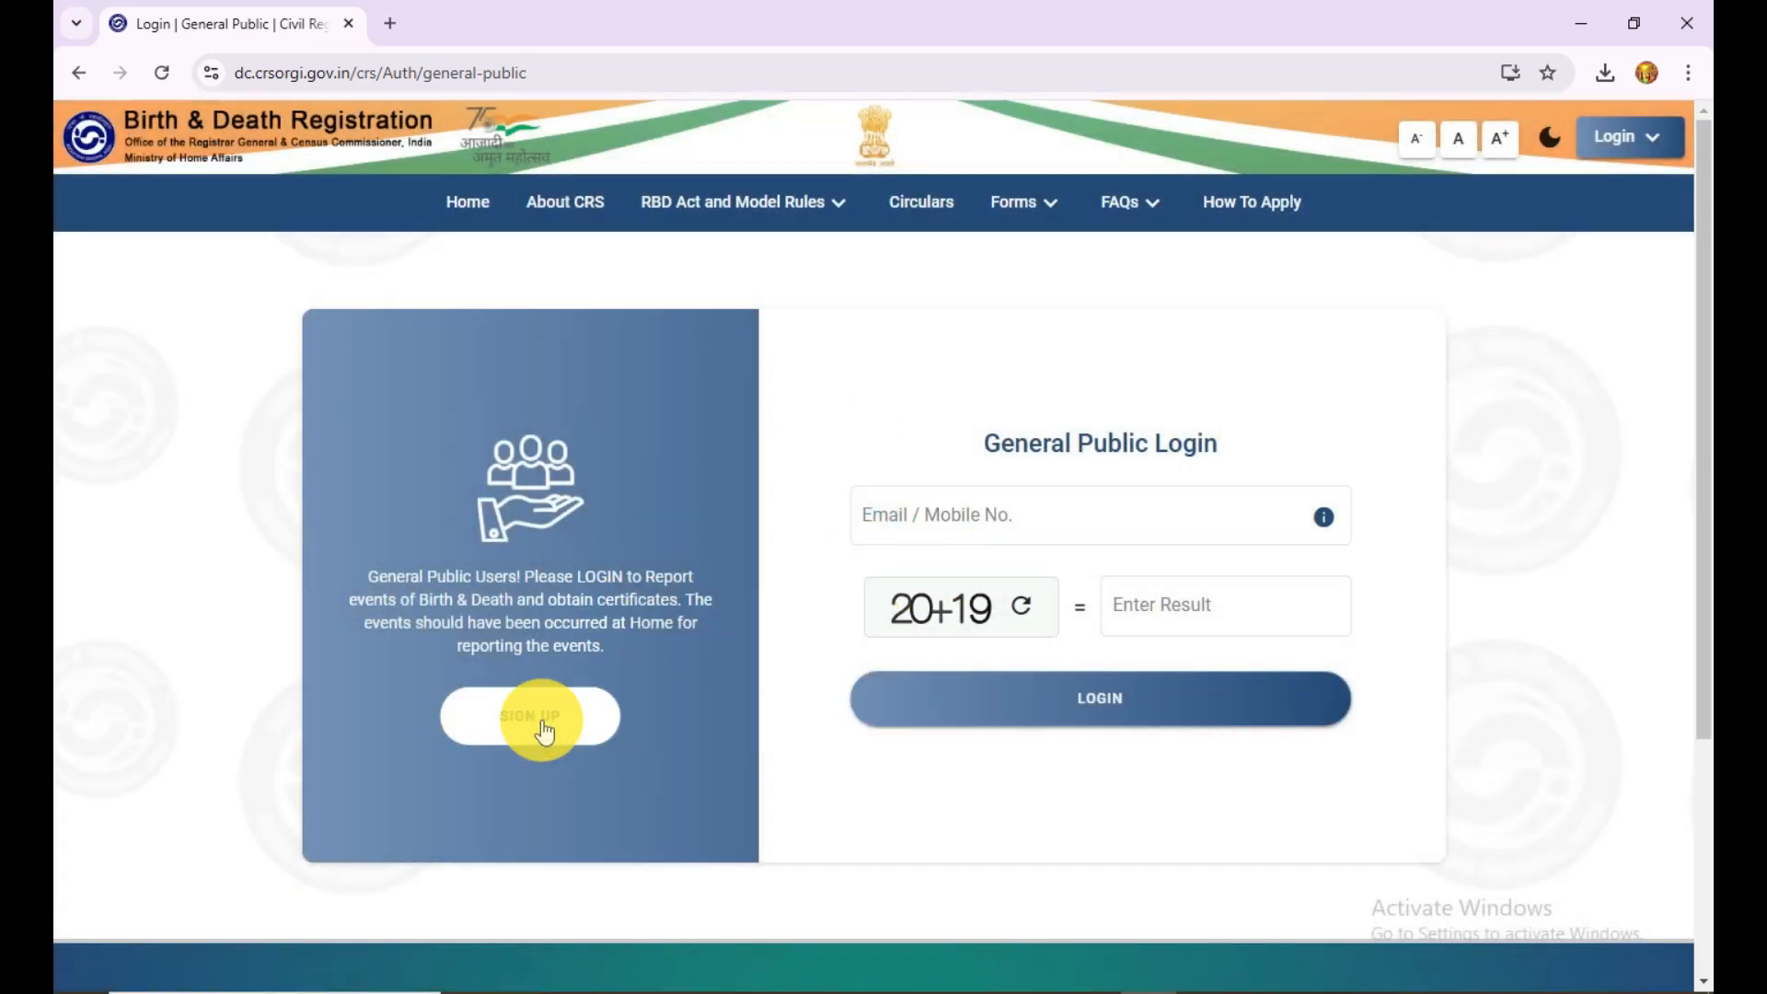
pyautogui.click(513, 717)
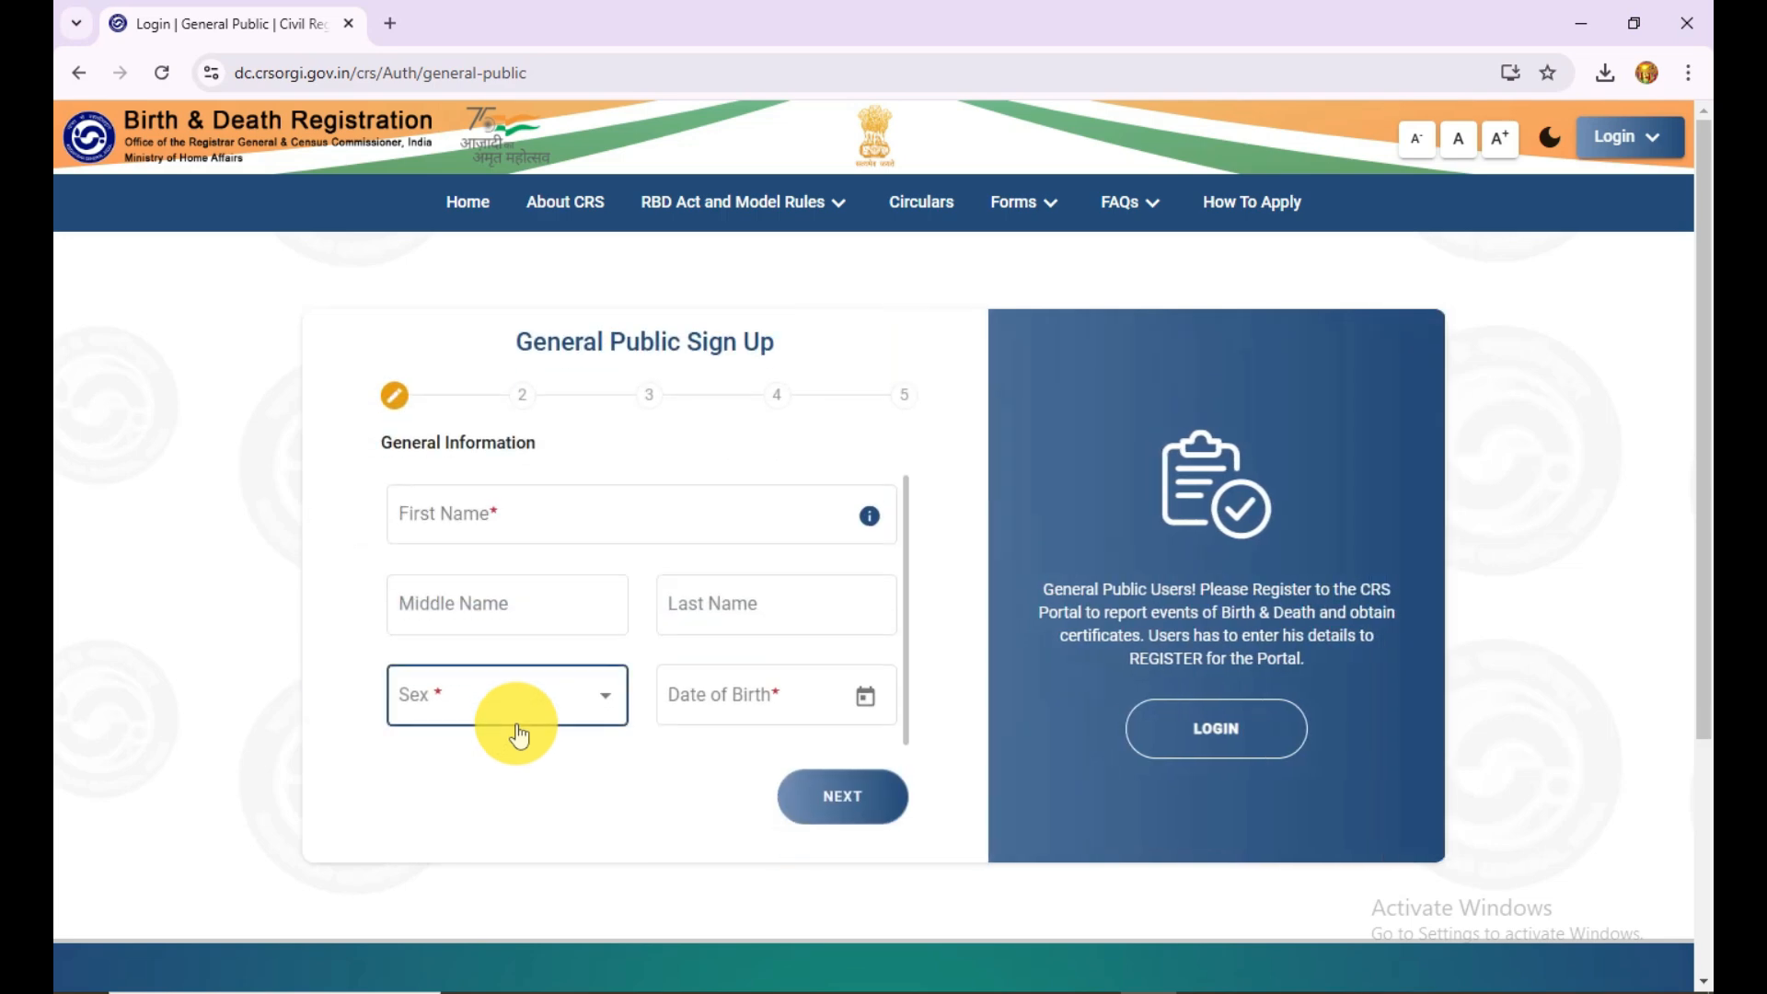
# Step: Fill in the applicant's first, middle and last name, sex Male and date of birth, and continue to the address stage
pyautogui.click(536, 515)
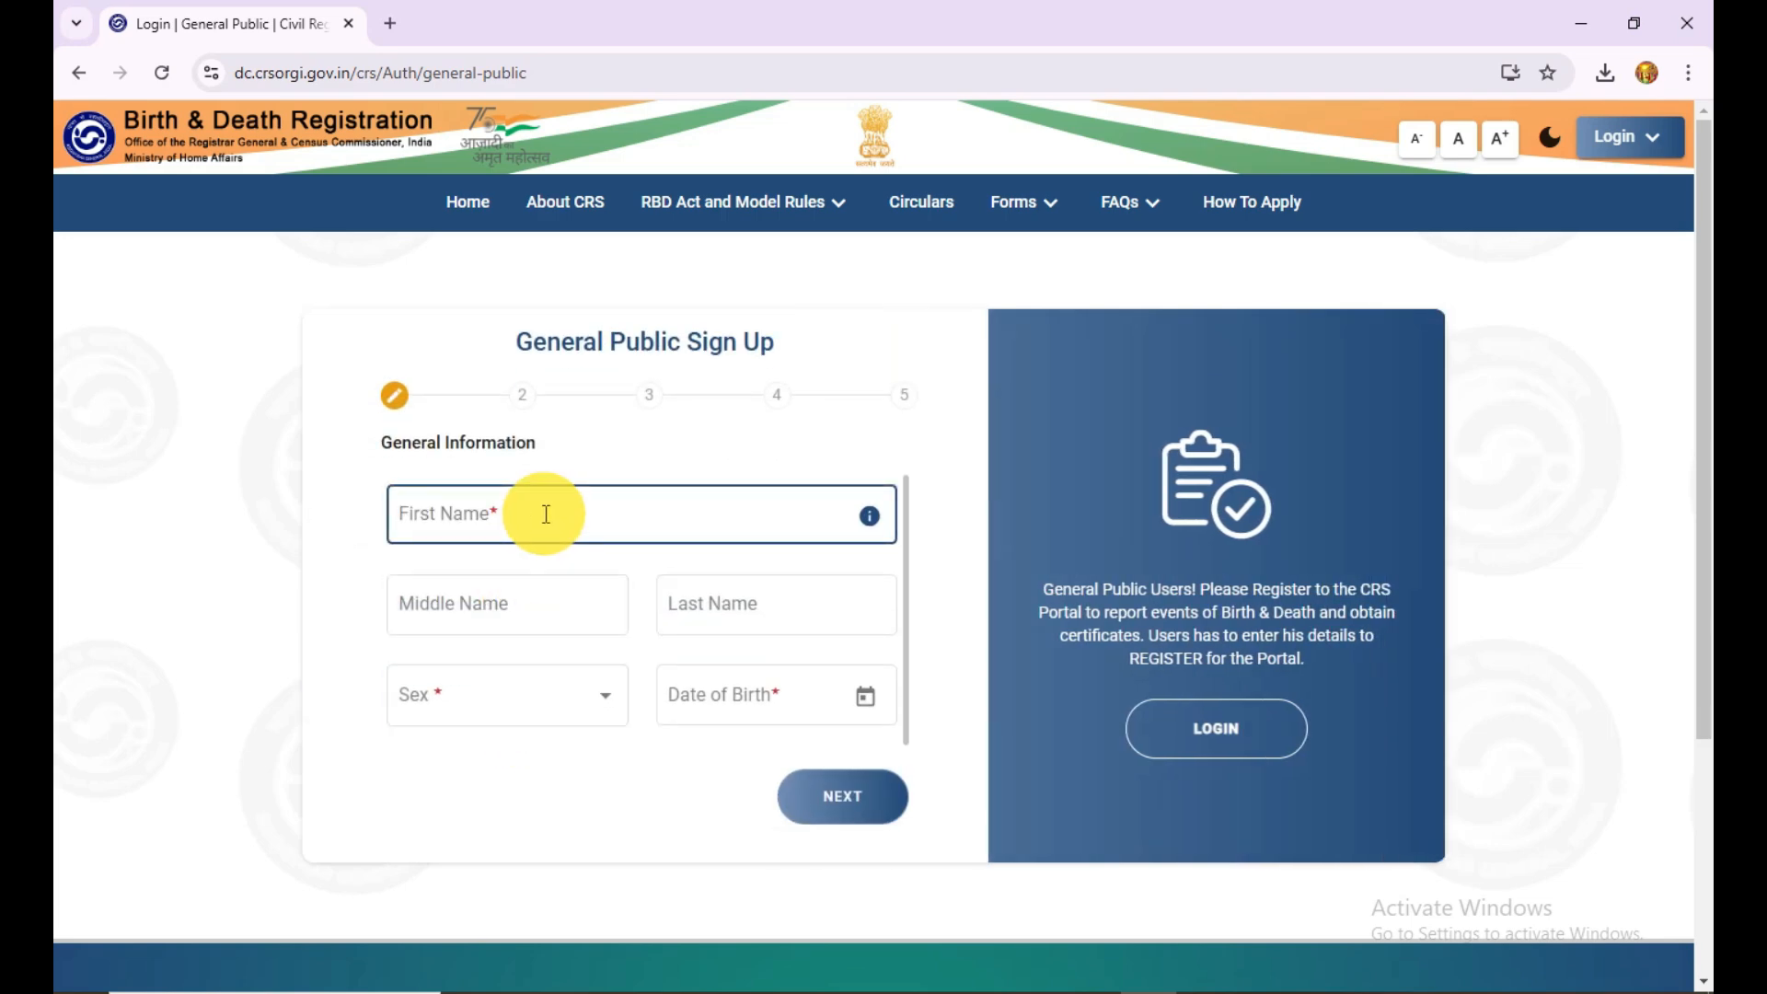
pyautogui.click(505, 596)
pyautogui.click(747, 602)
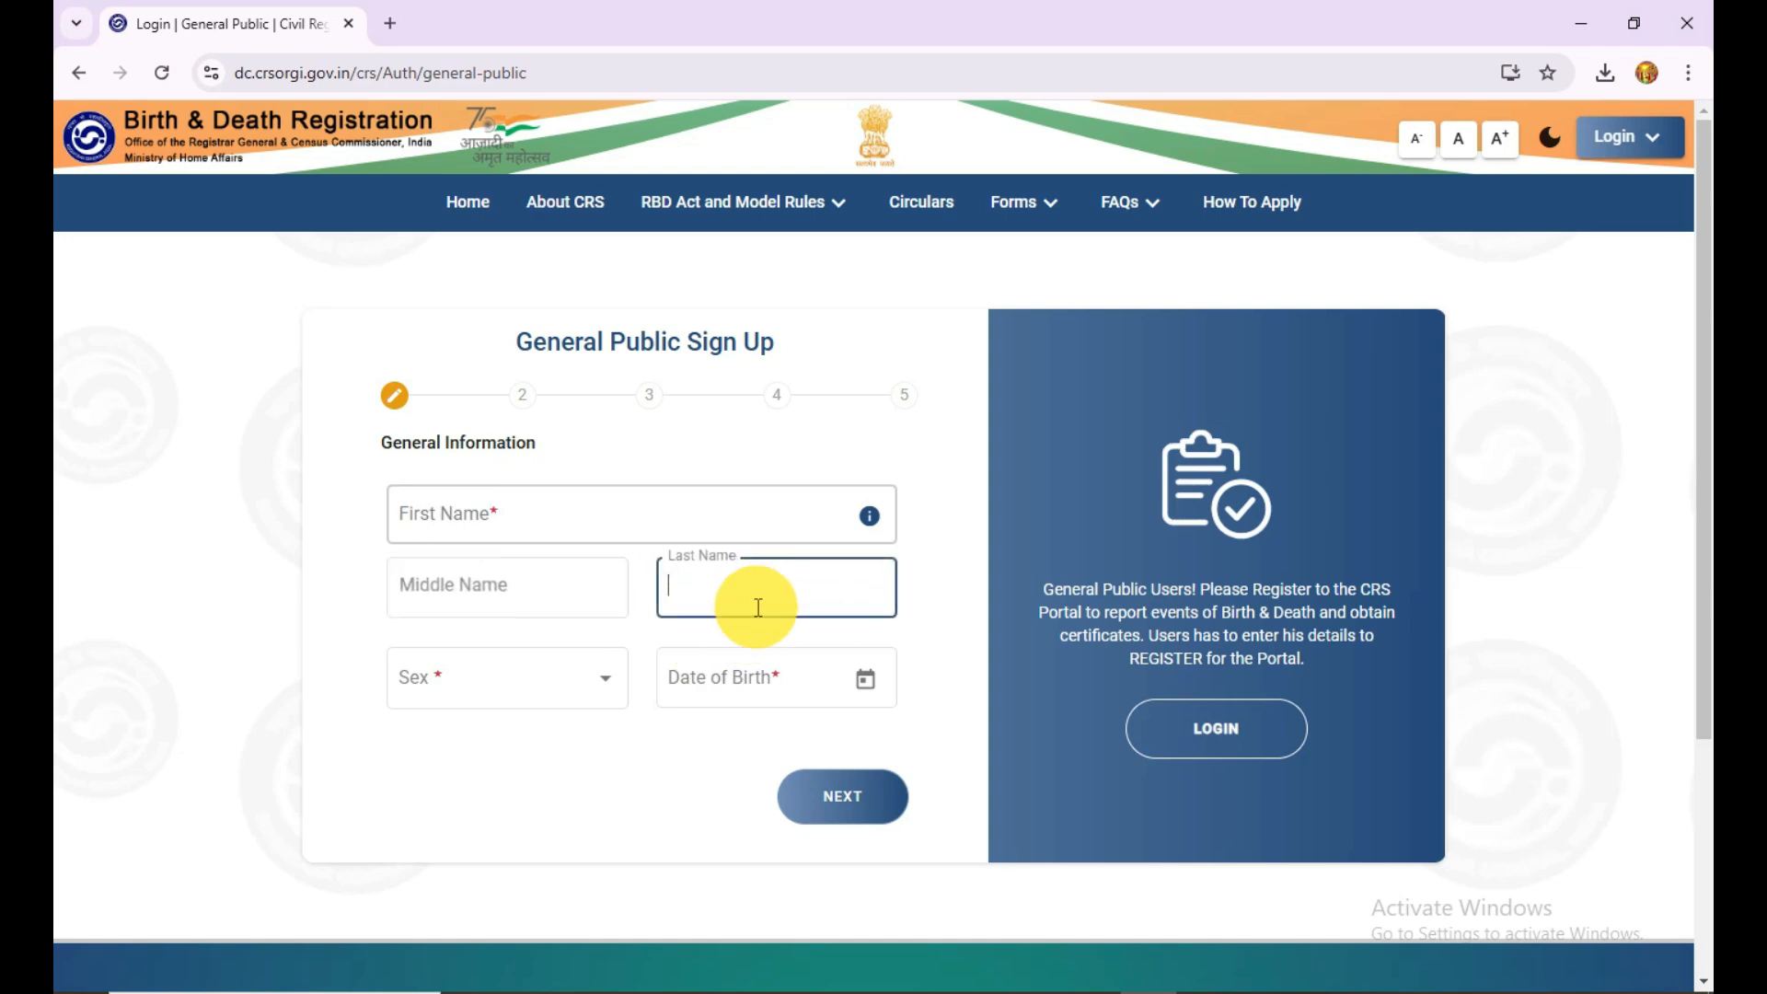
pyautogui.click(541, 678)
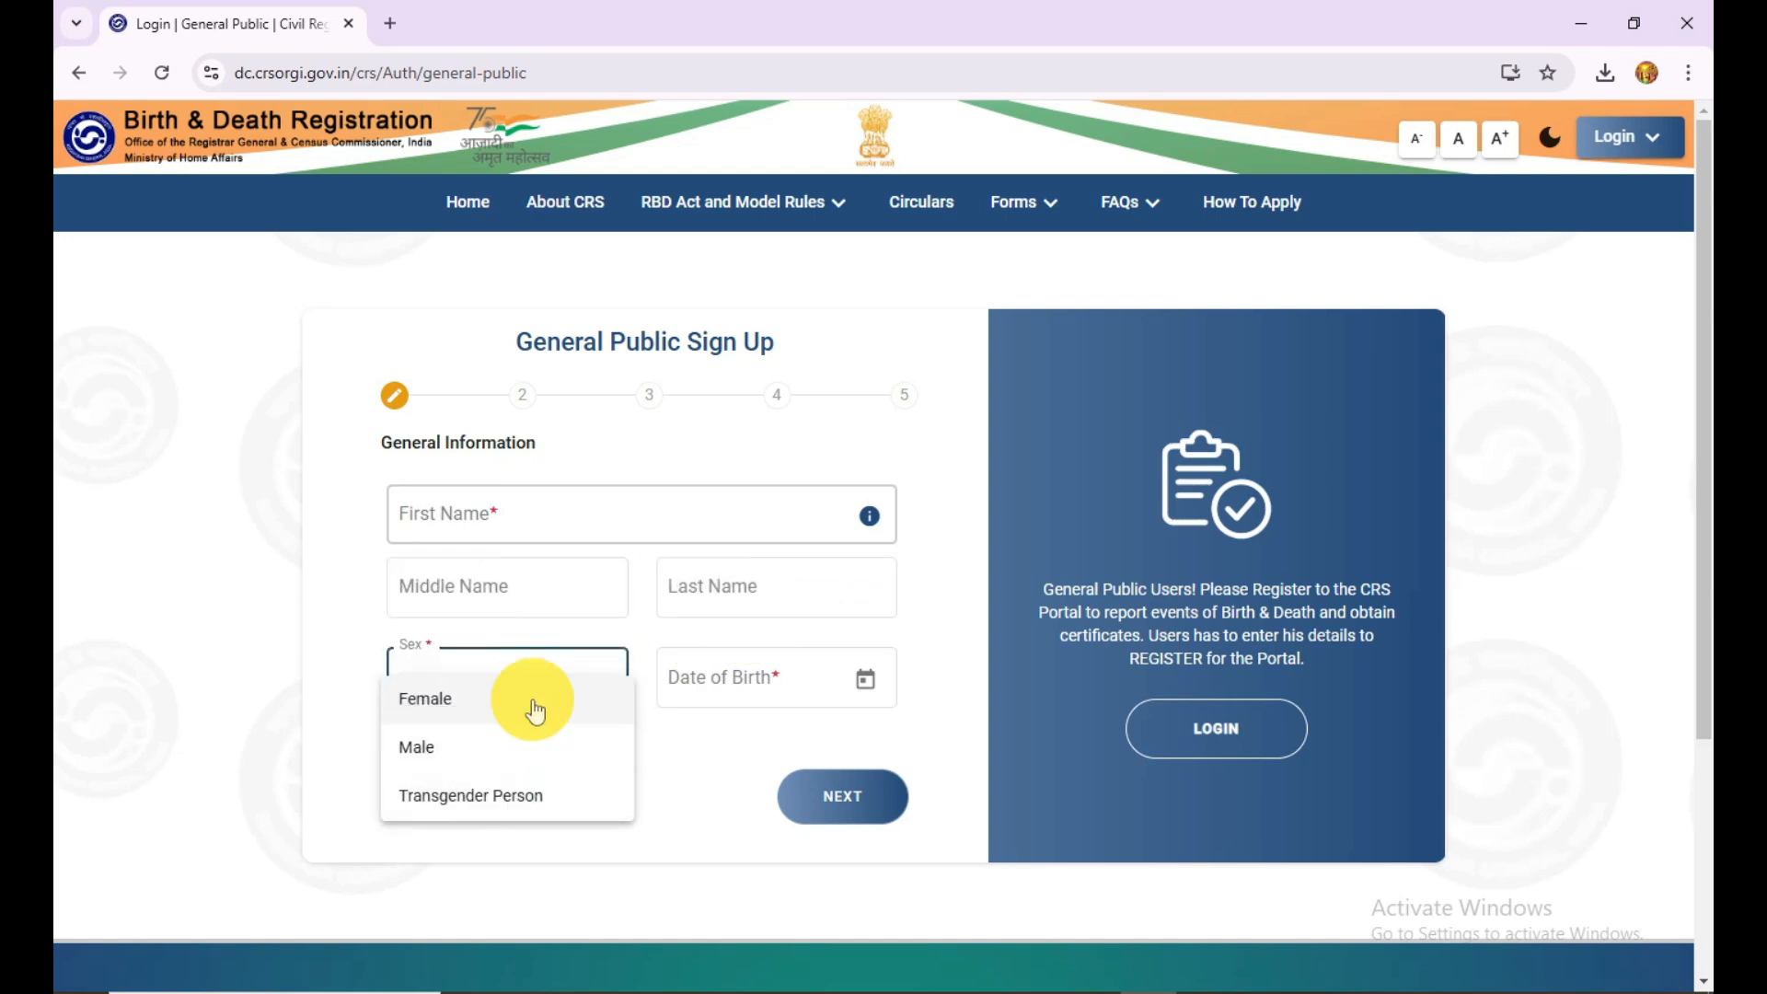
pyautogui.click(866, 691)
pyautogui.click(866, 692)
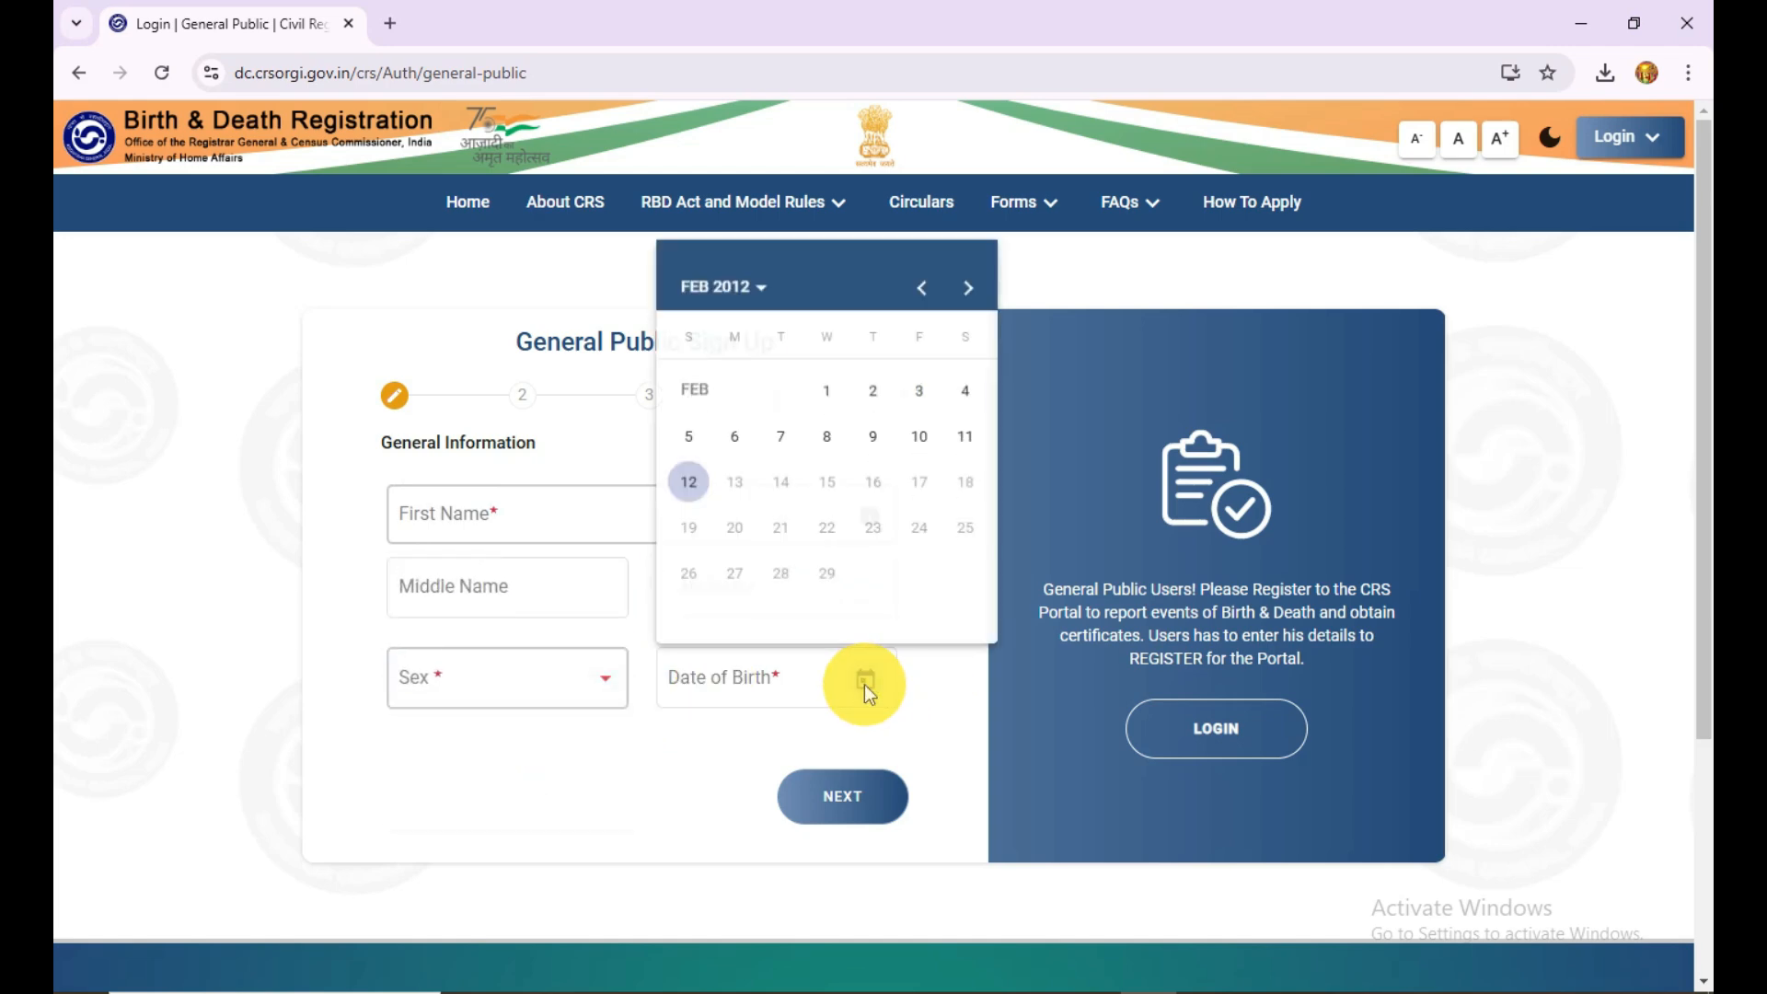
pyautogui.click(767, 804)
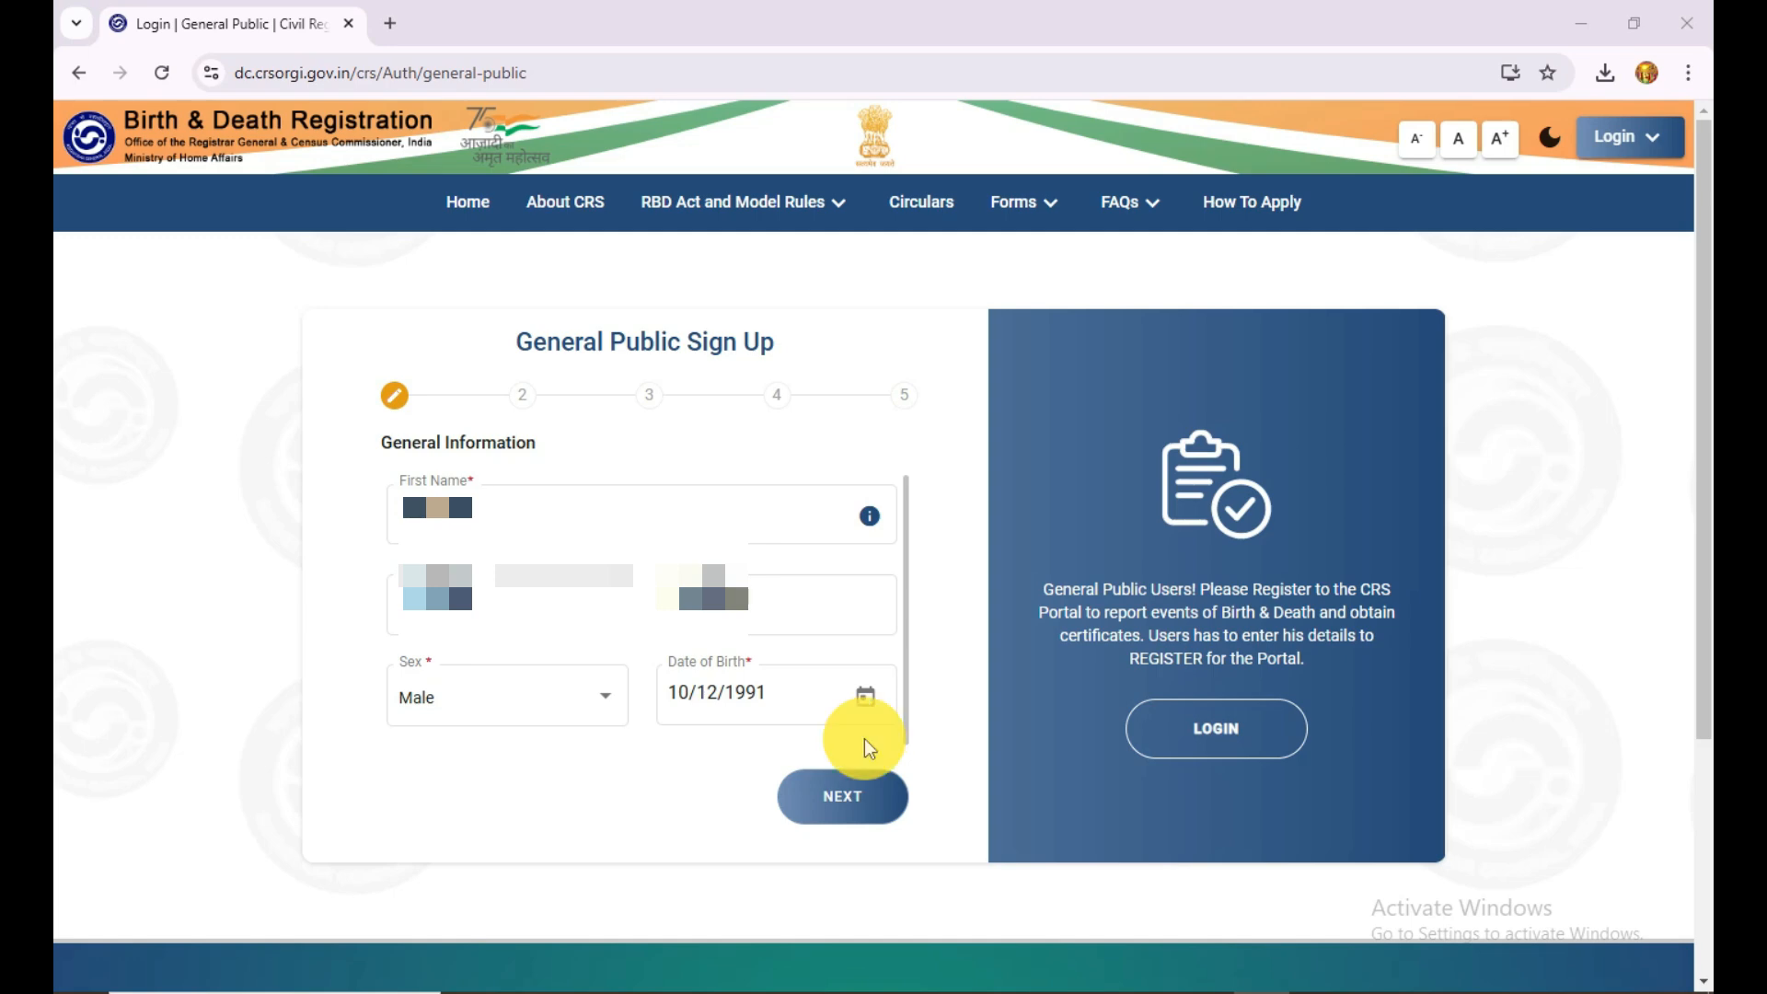
pyautogui.click(839, 812)
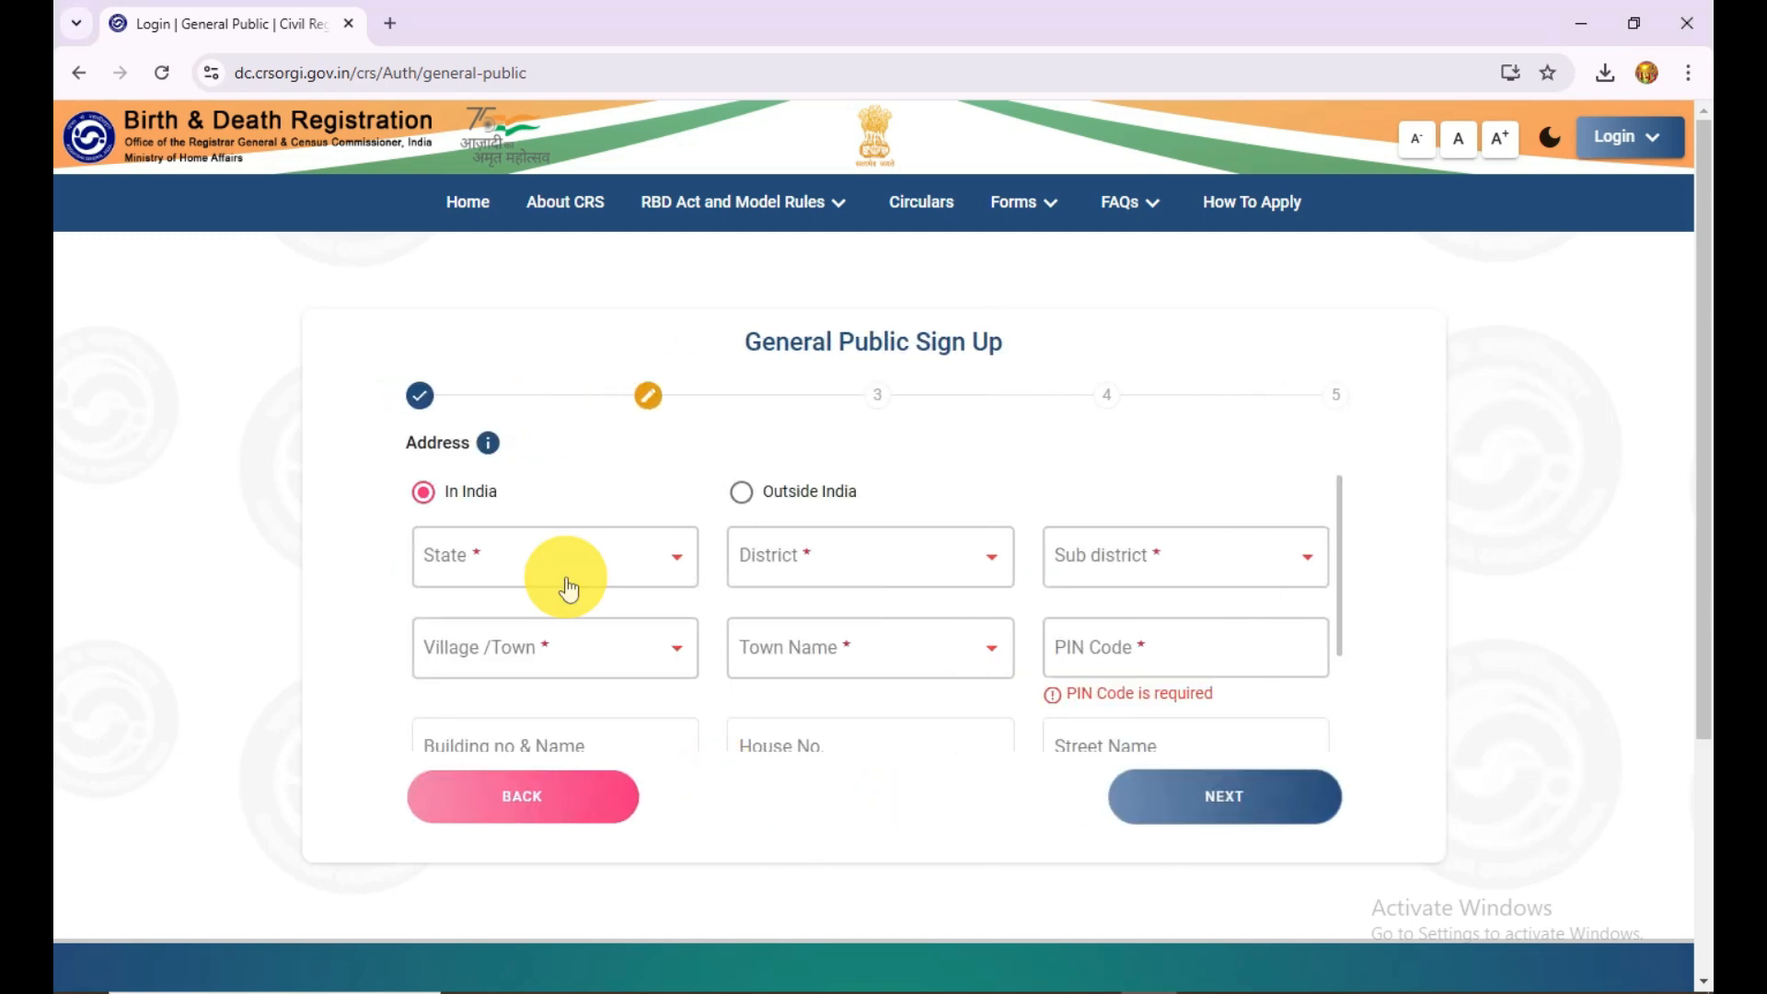
# Step: Complete the applicant's address in India with state, district, sub district, town and postal code, and continue to the Aadhaar stage
pyautogui.click(606, 572)
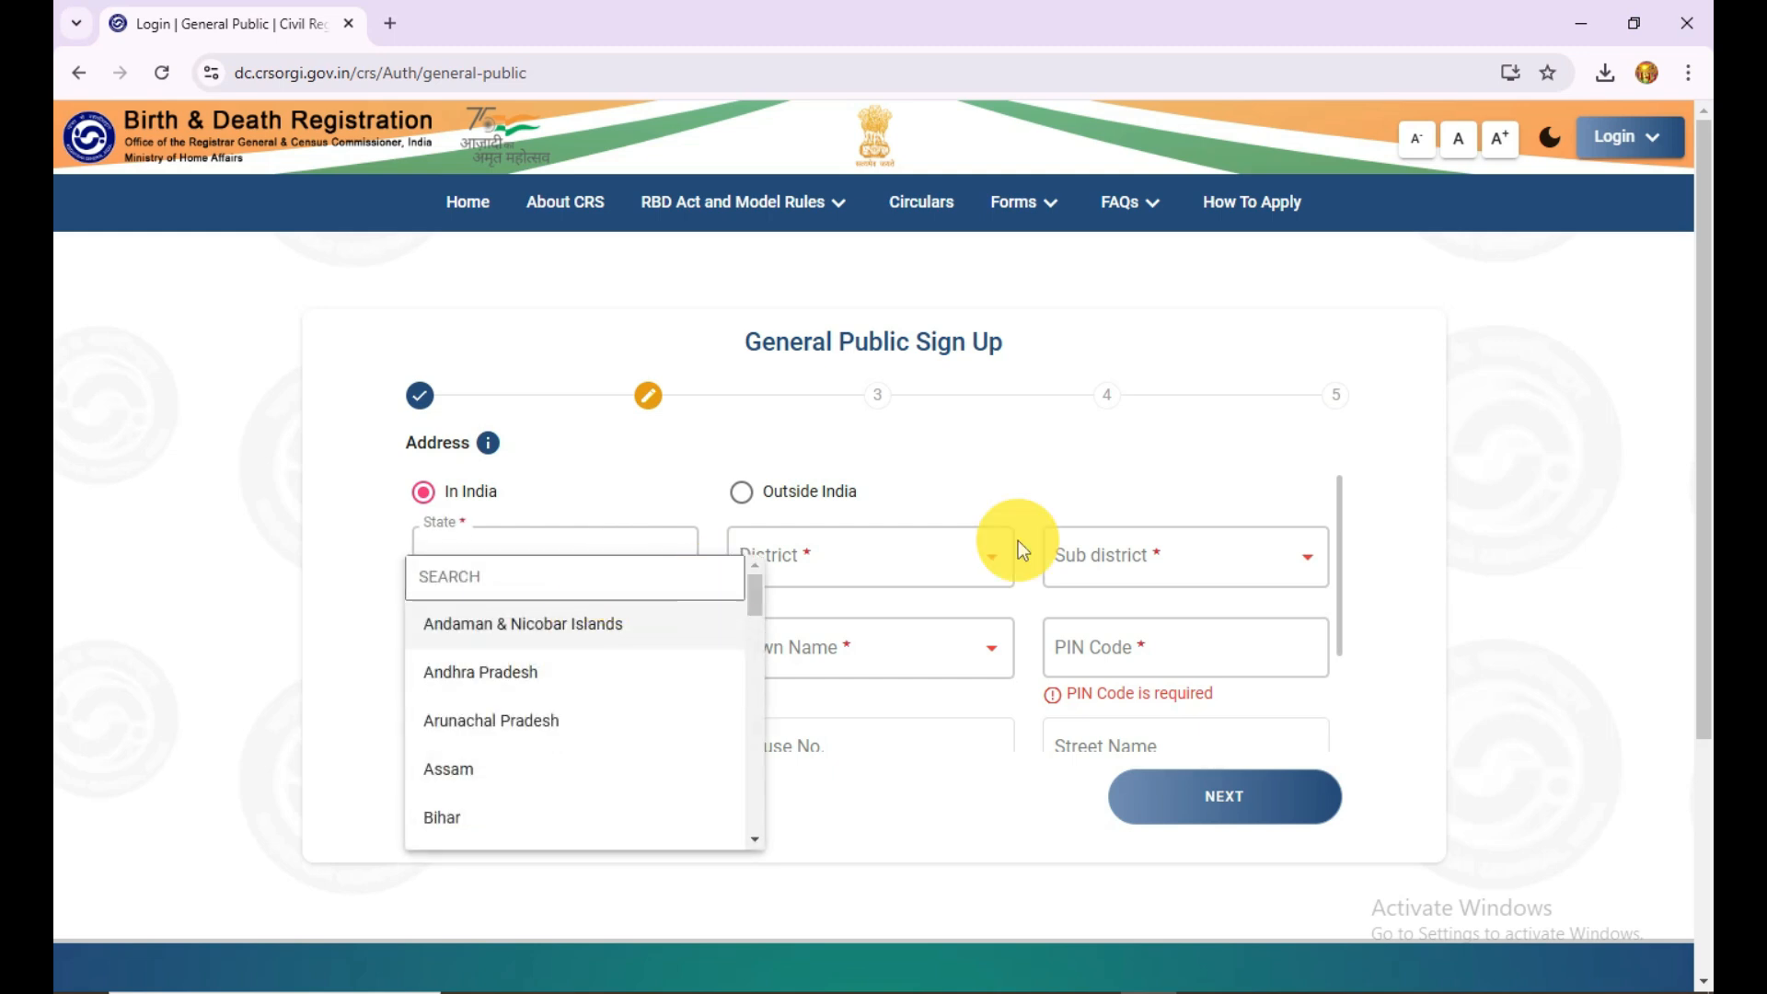
pyautogui.click(962, 553)
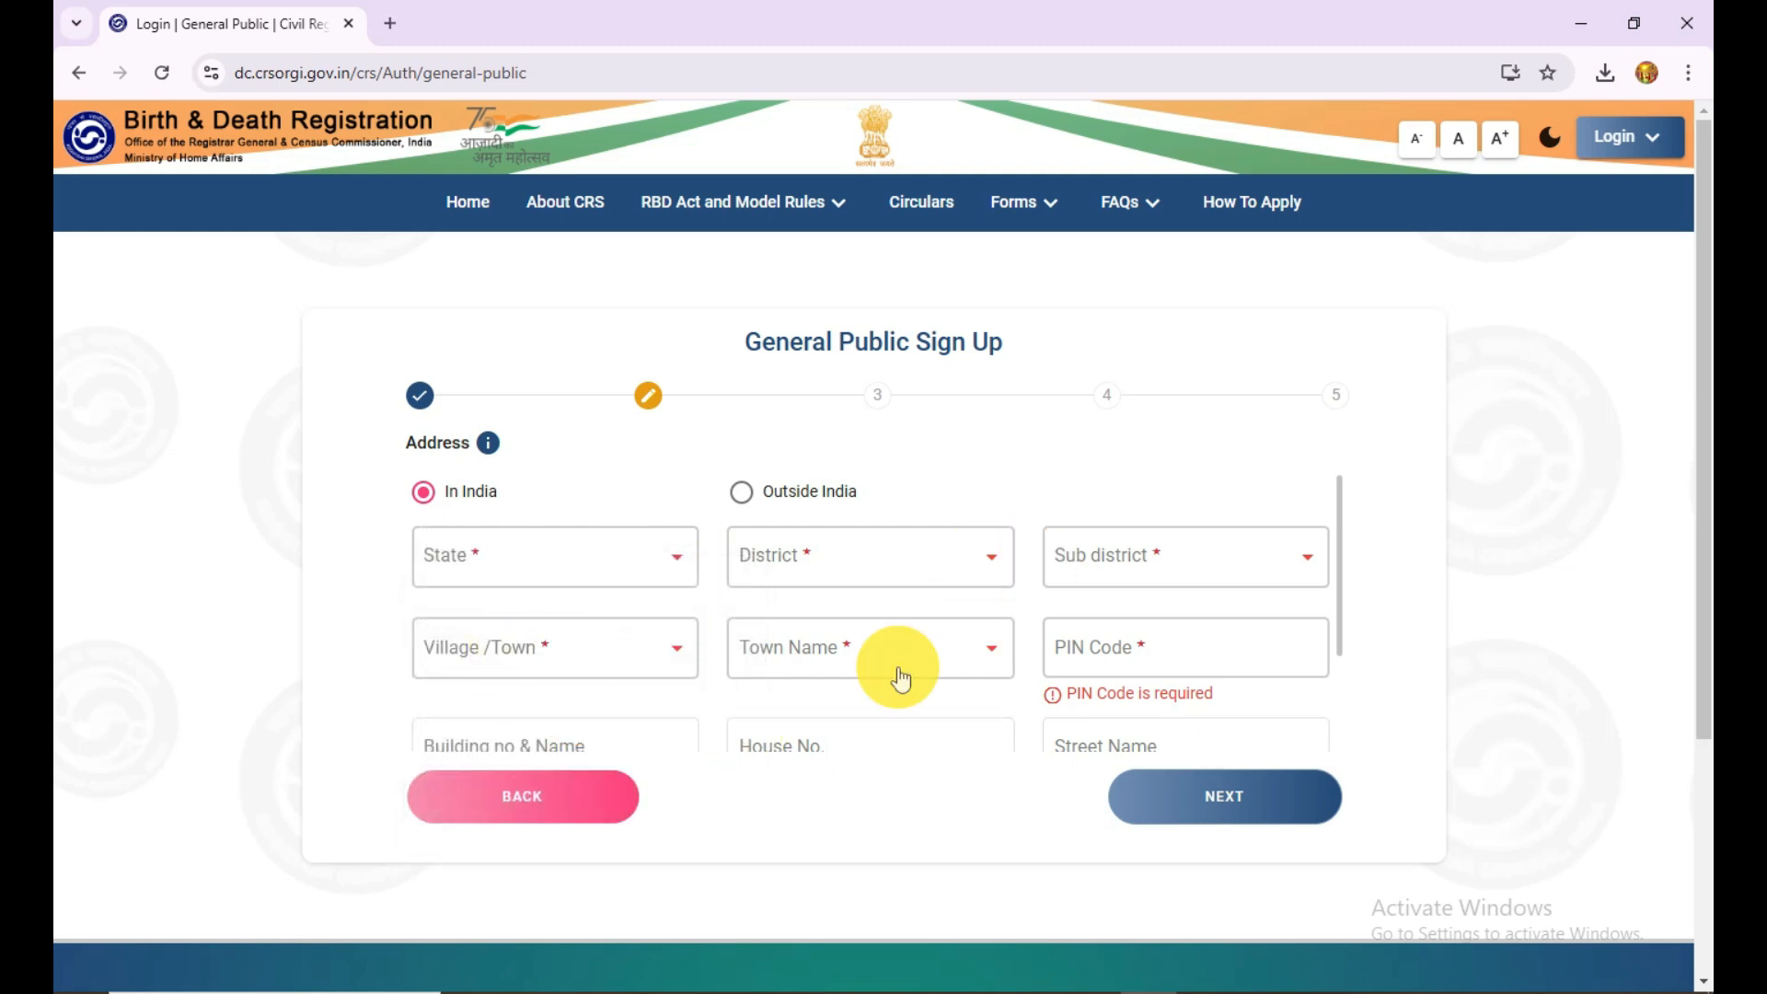
pyautogui.scroll(-2, 1299, 626)
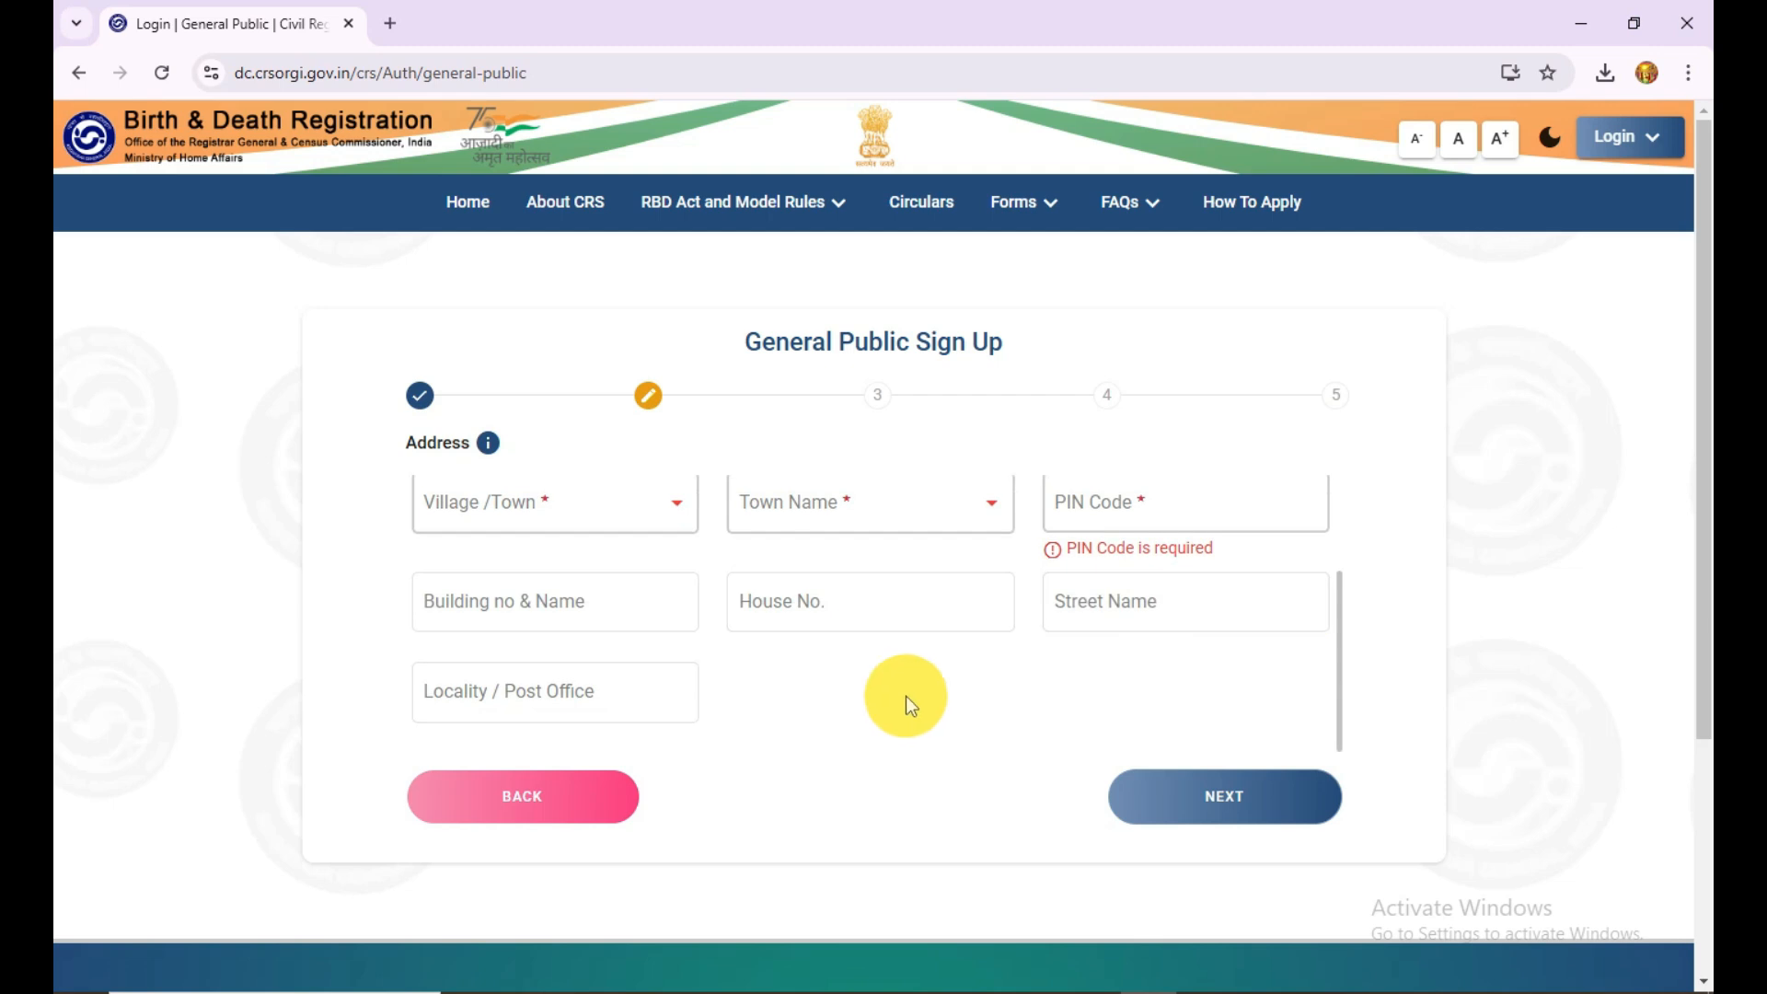
pyautogui.click(875, 595)
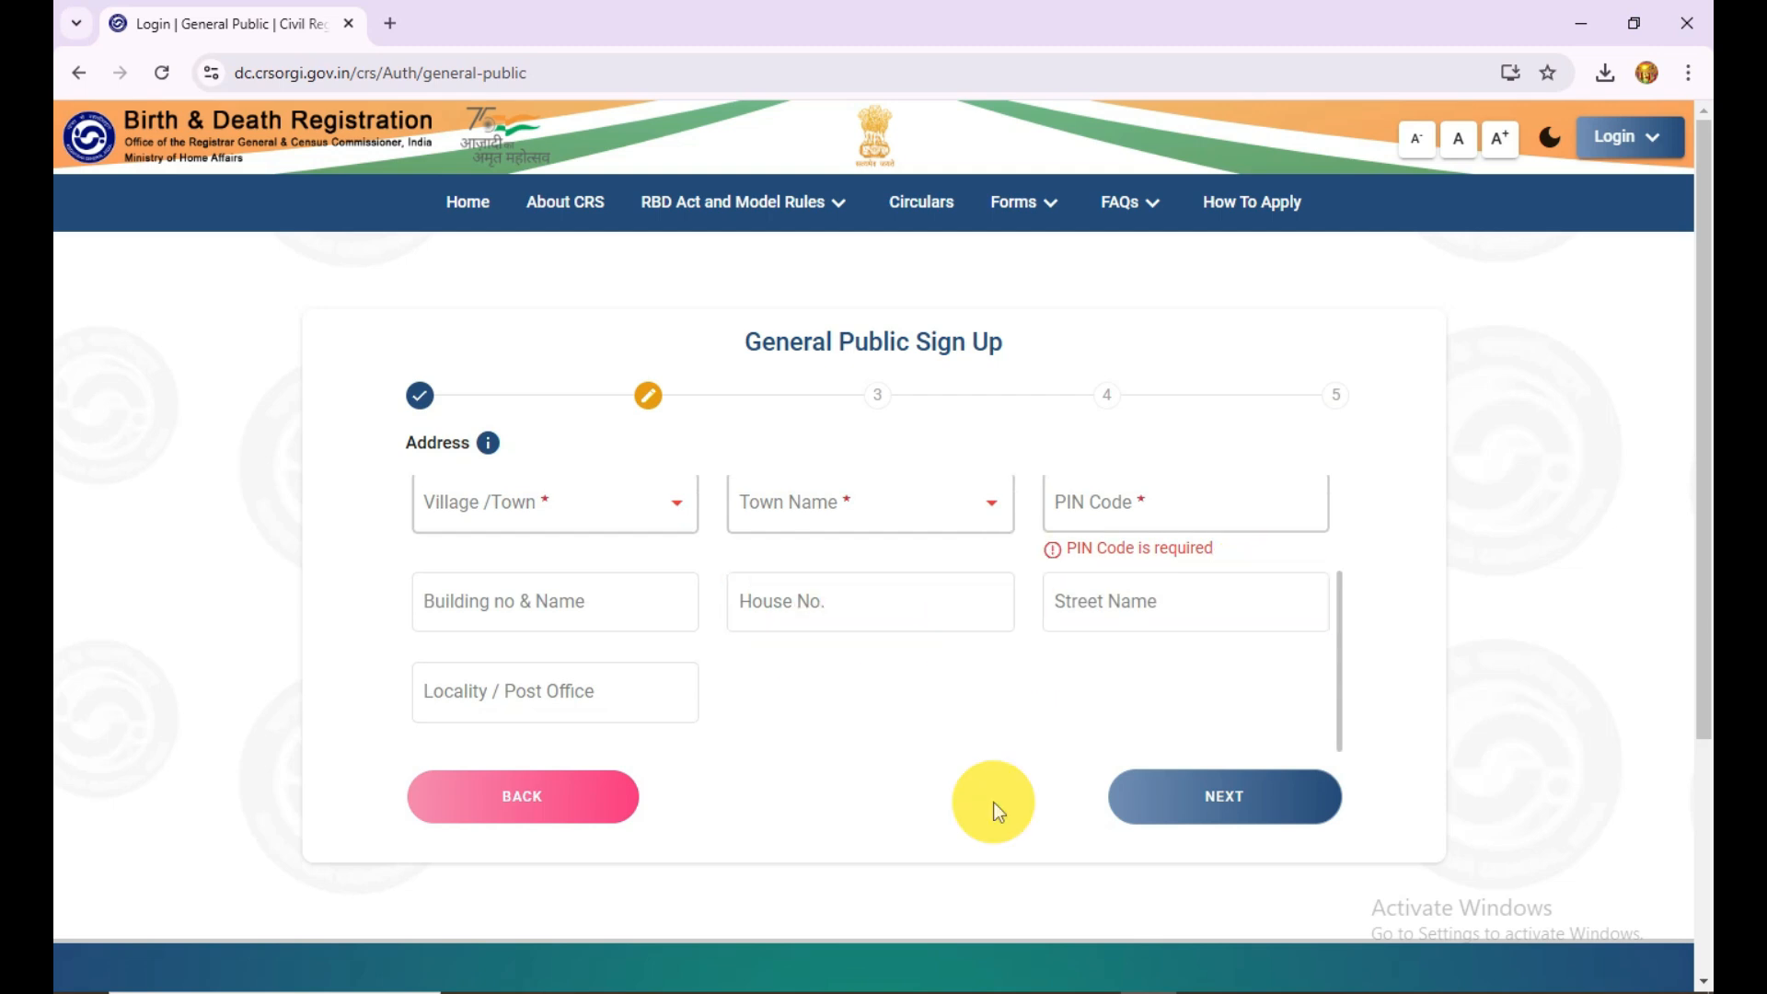
pyautogui.scroll(2, 904, 718)
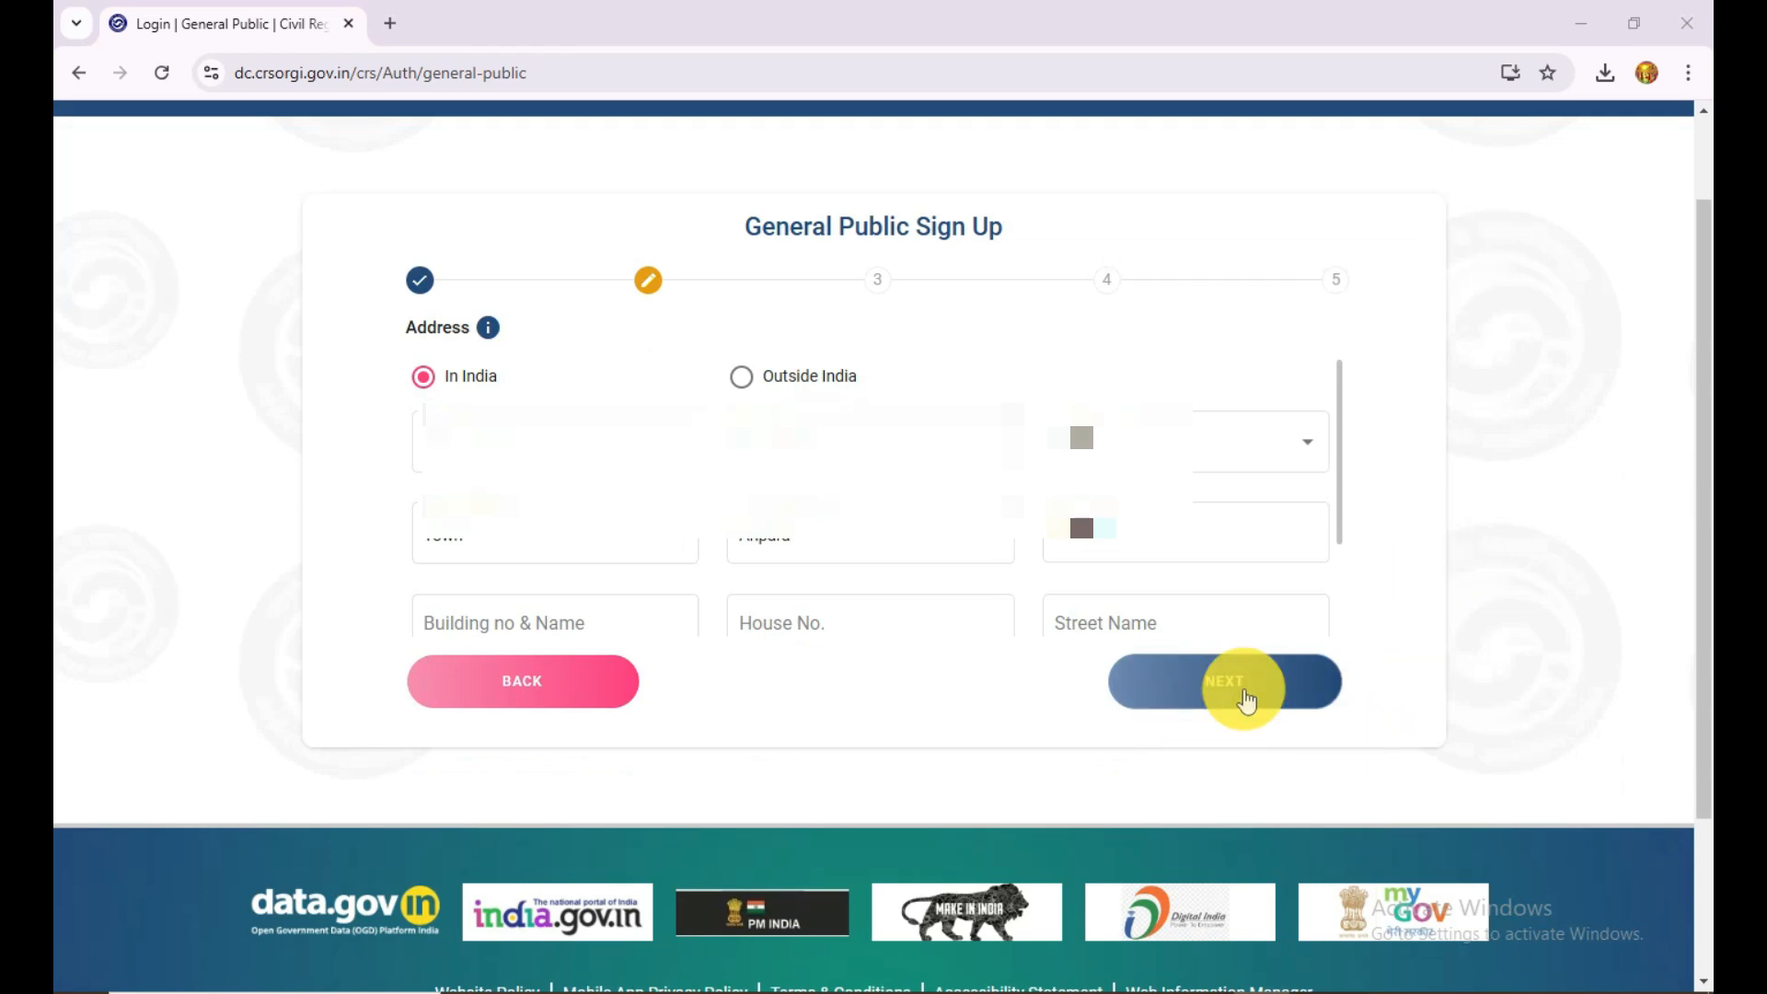
pyautogui.click(1271, 694)
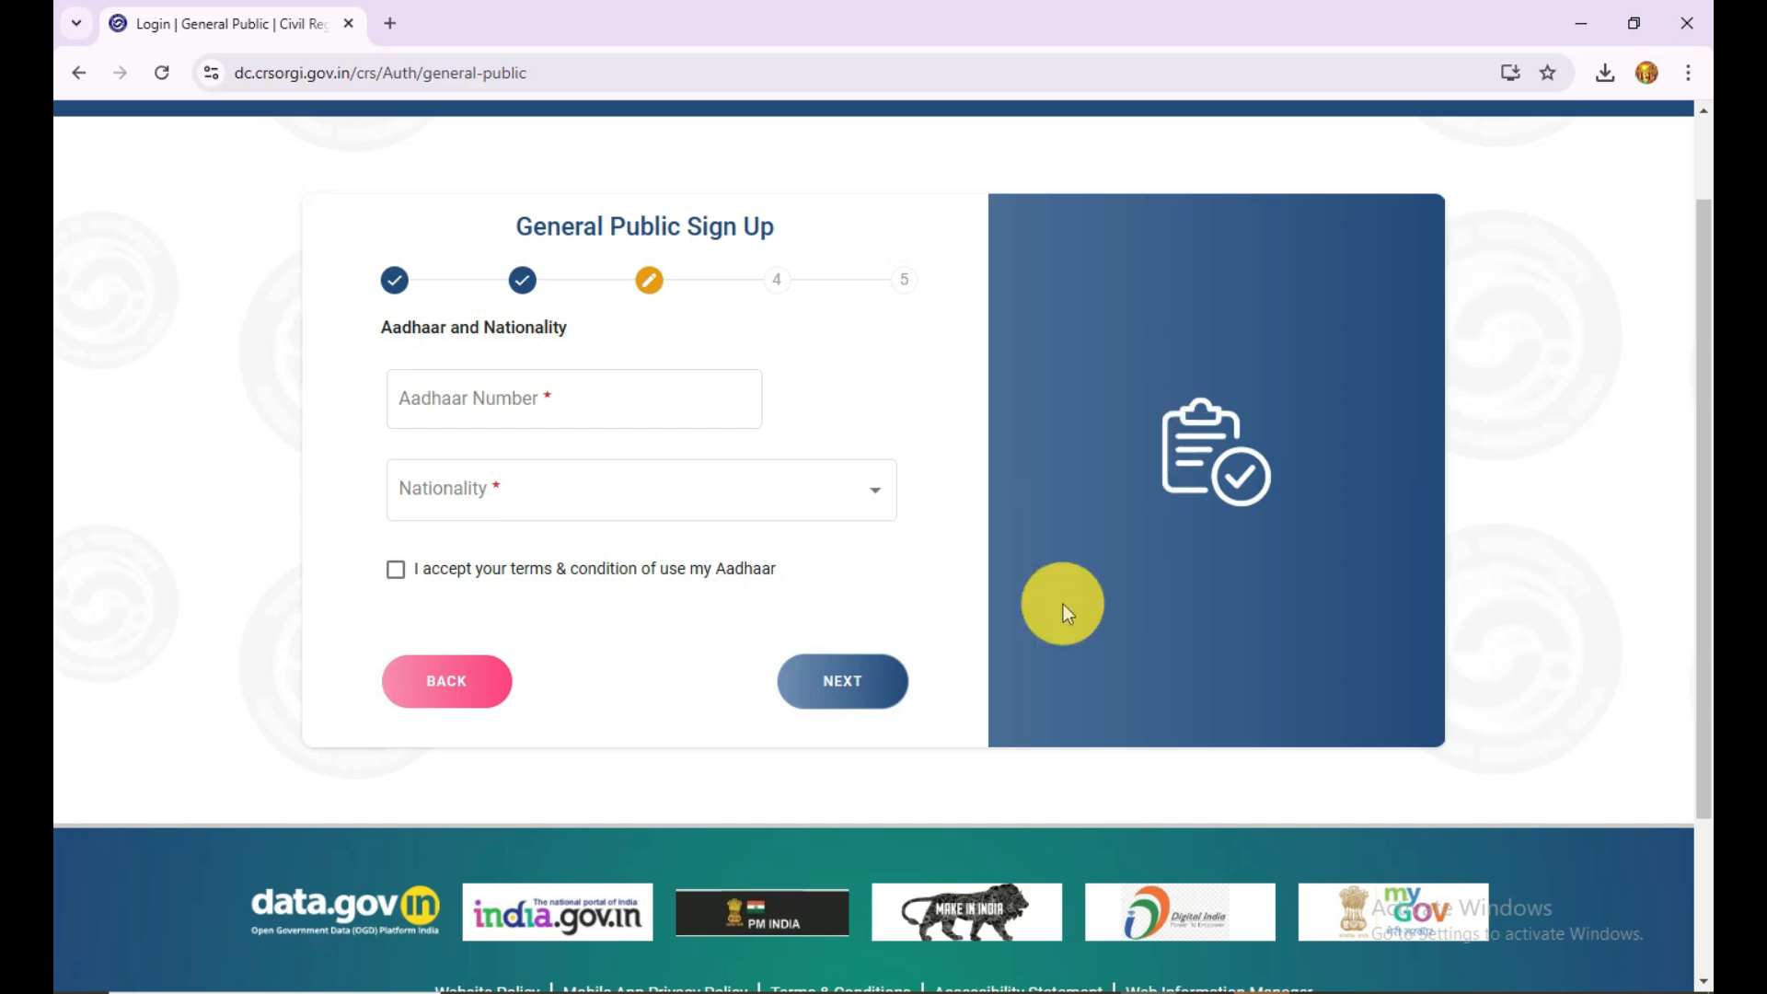
# Step: Enter the Aadhaar number, set nationality to Indian, accept the Aadhaar terms and proceed to the mobile number verification
pyautogui.click(609, 371)
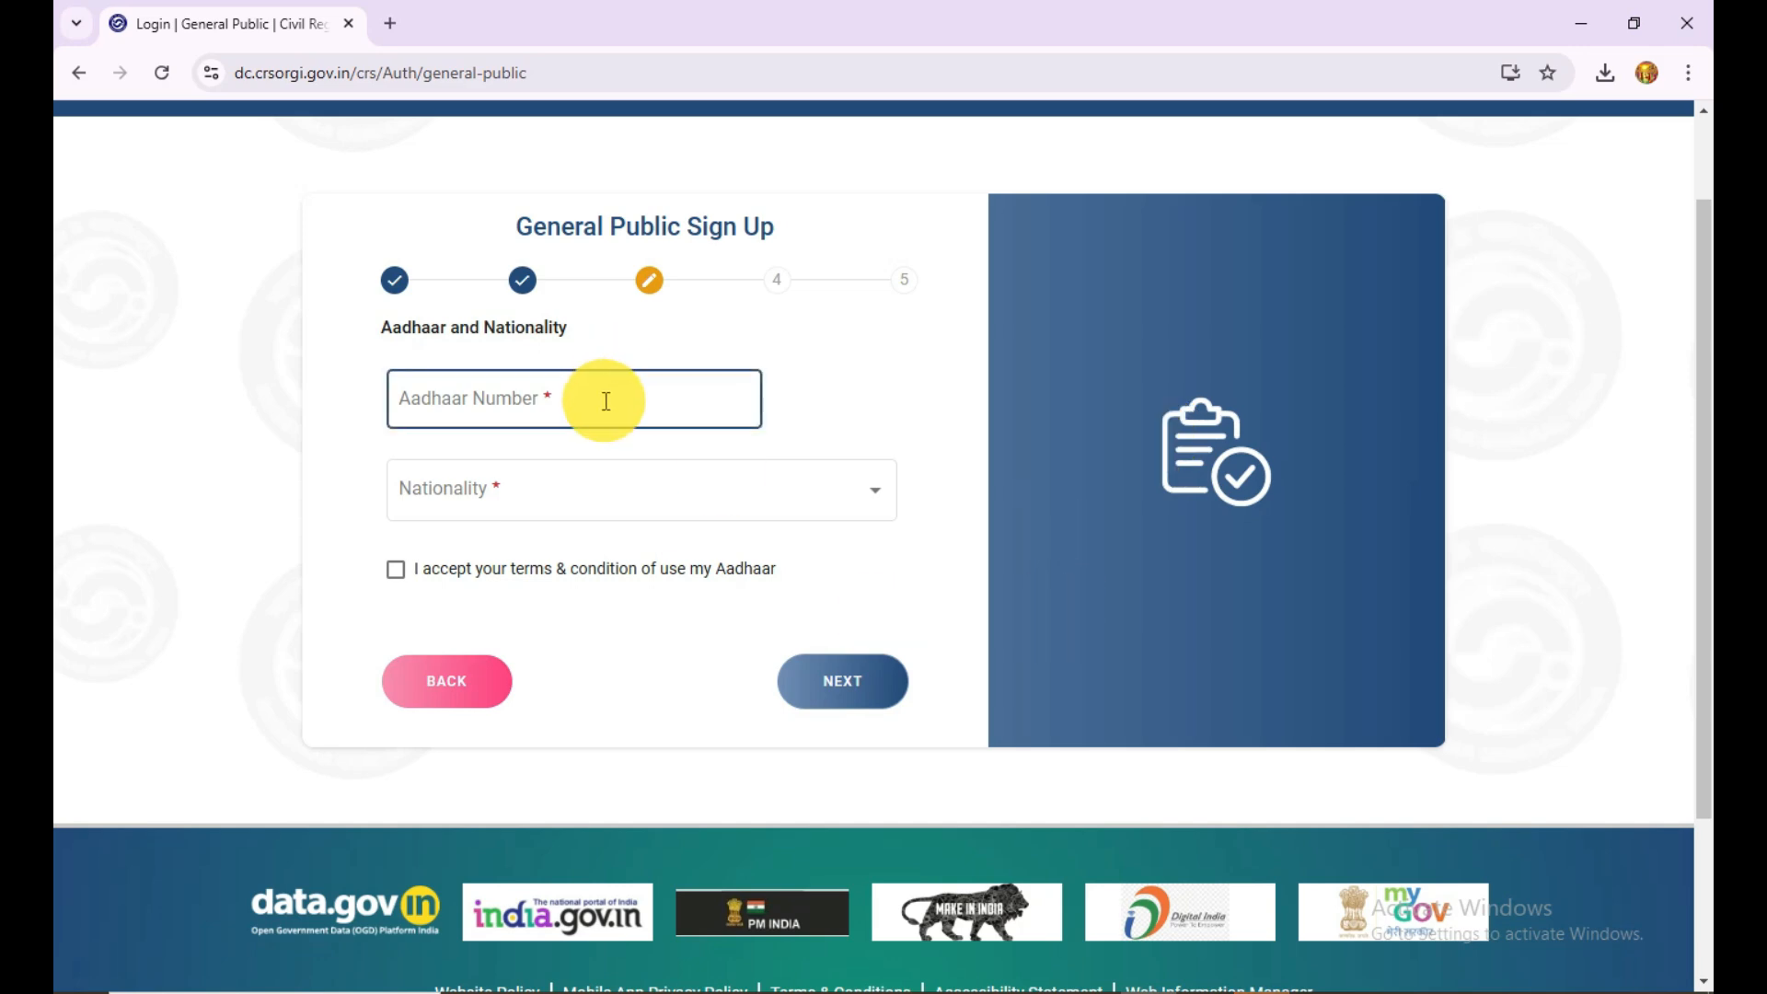
pyautogui.click(606, 401)
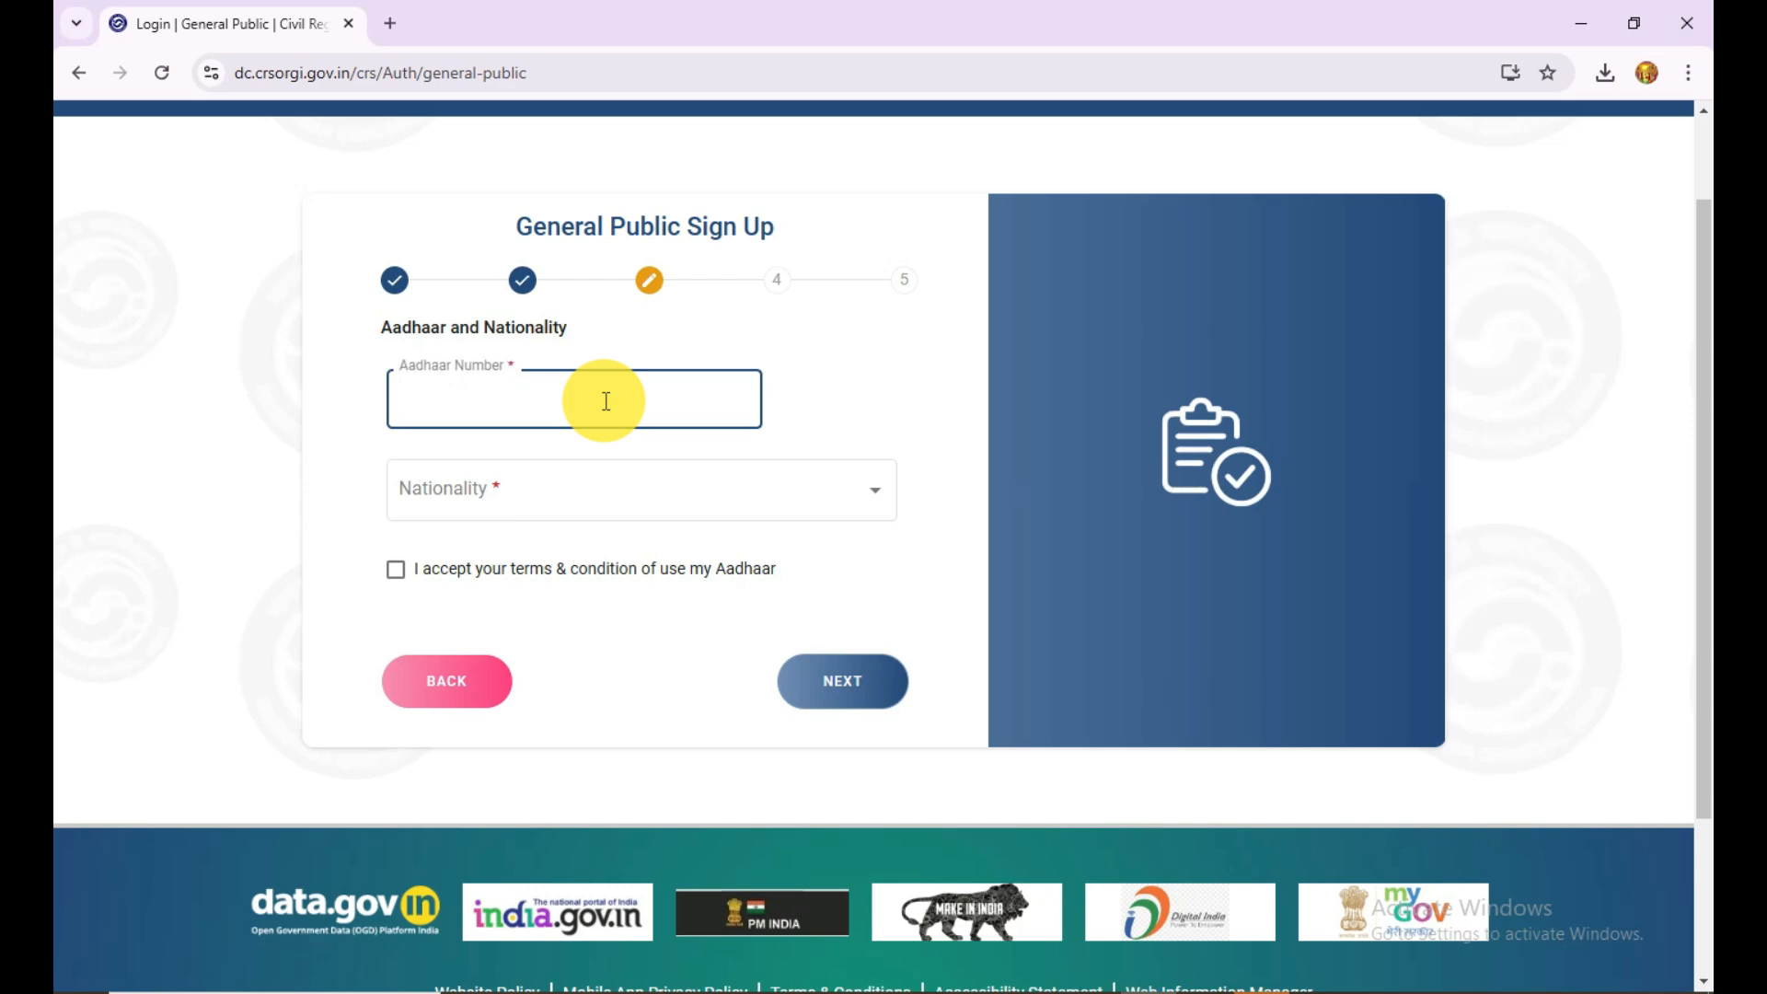
pyautogui.click(603, 487)
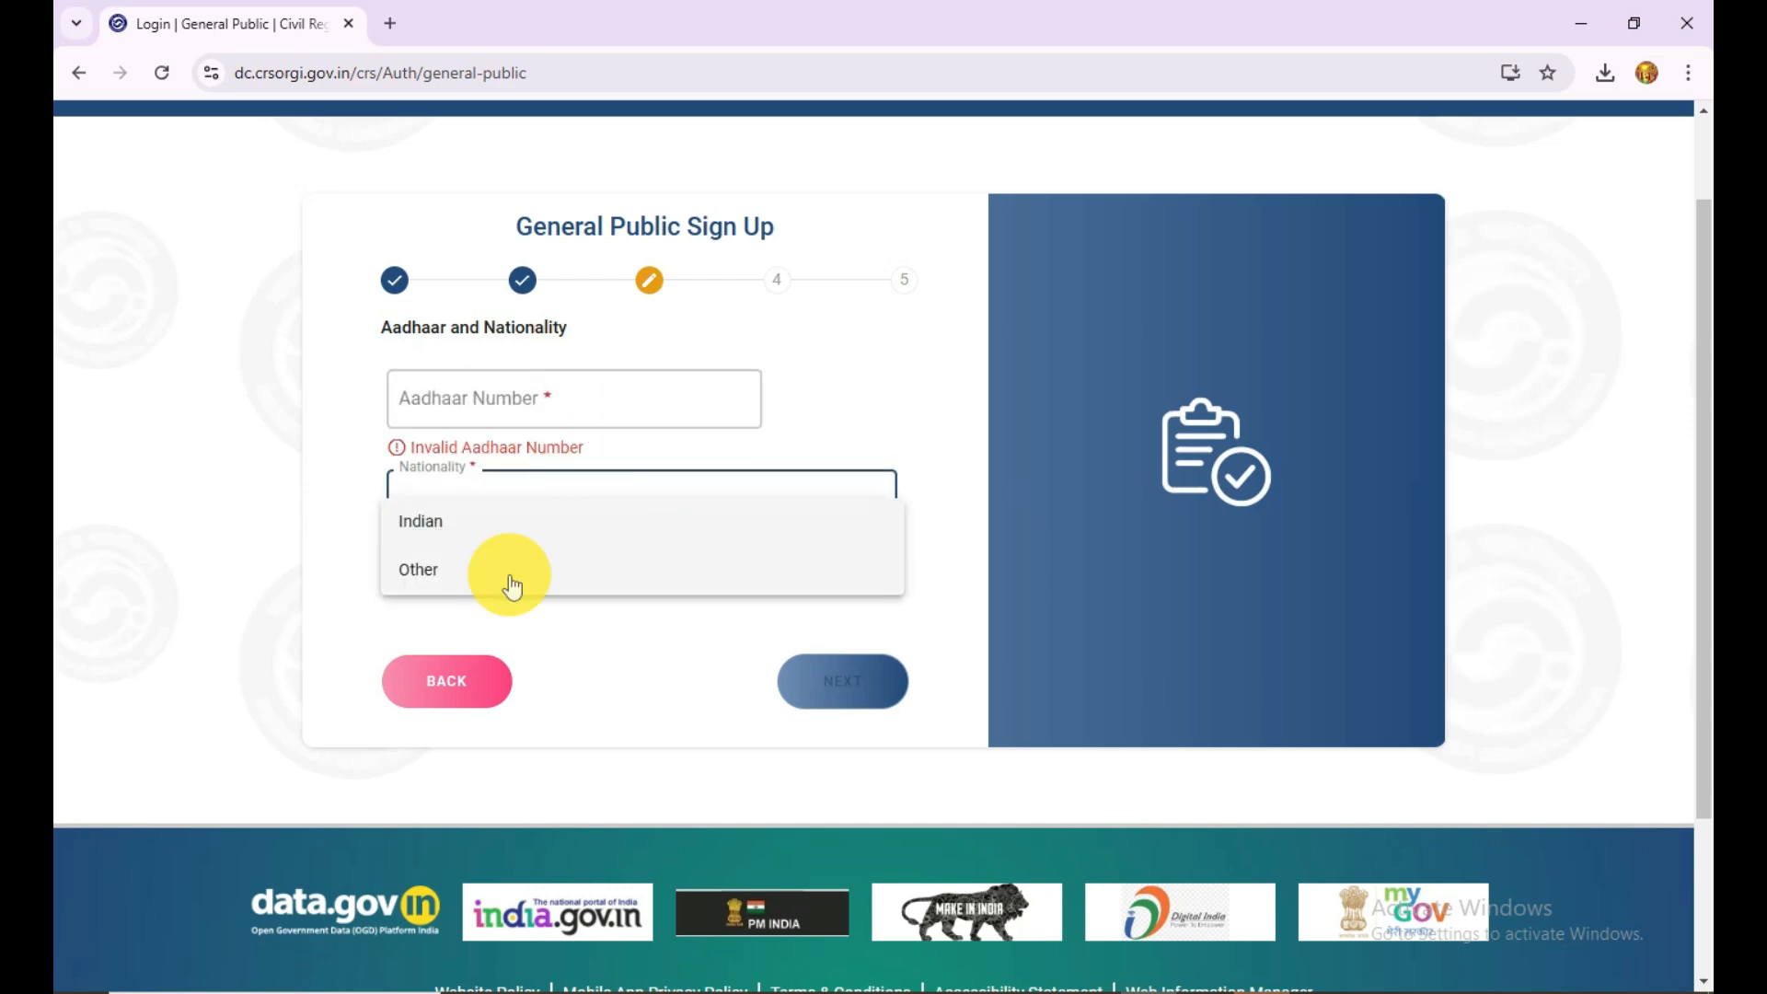
pyautogui.click(434, 525)
pyautogui.click(397, 583)
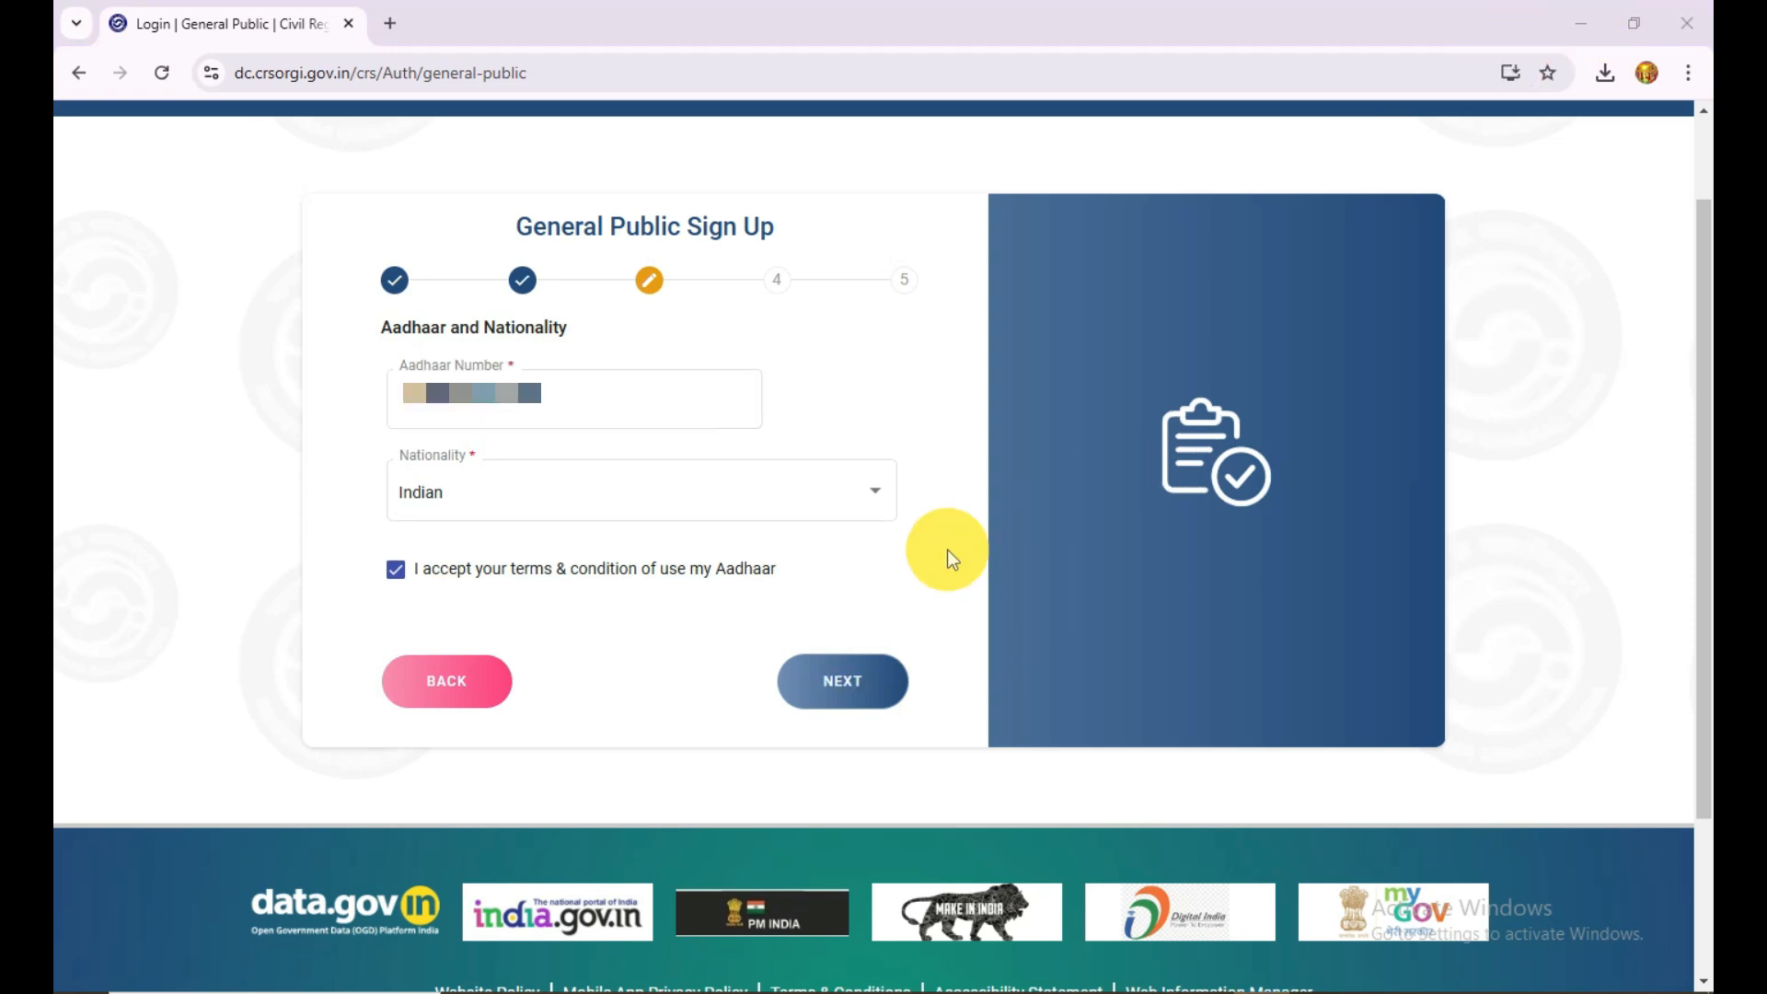
pyautogui.click(865, 700)
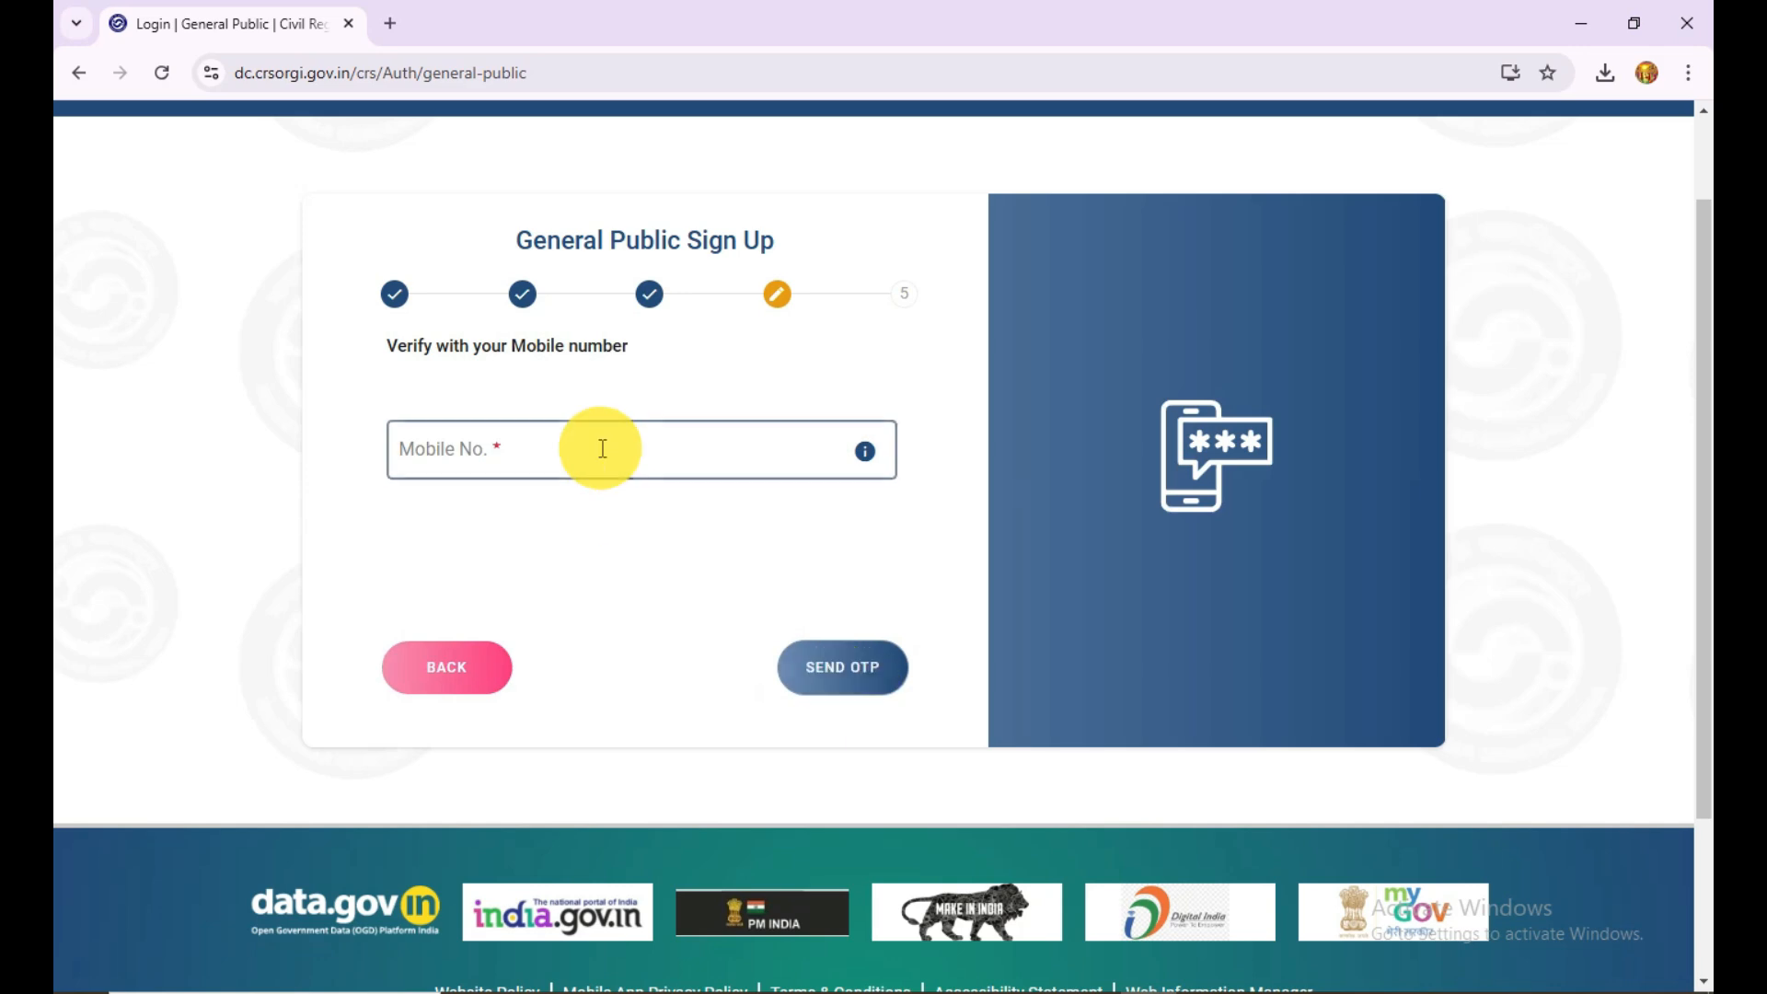
pyautogui.click(602, 448)
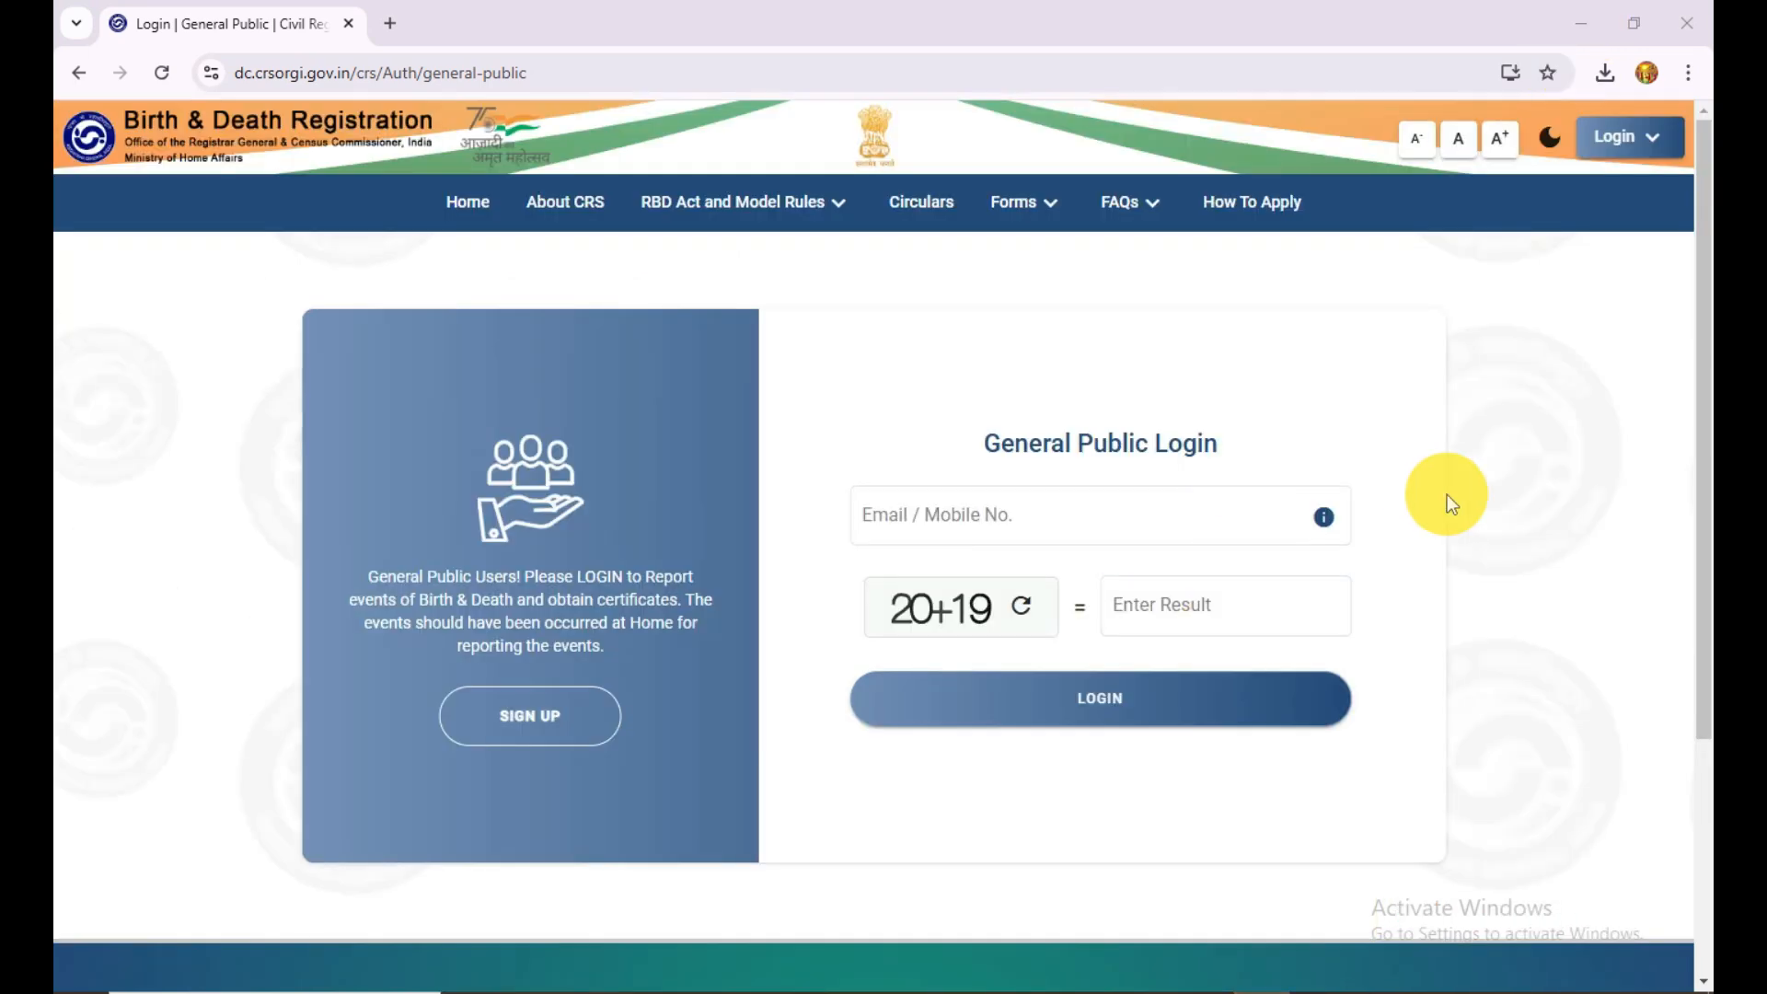
# Step: Submit the General Public login with the registered mobile number and the captcha sum result
pyautogui.click(1079, 538)
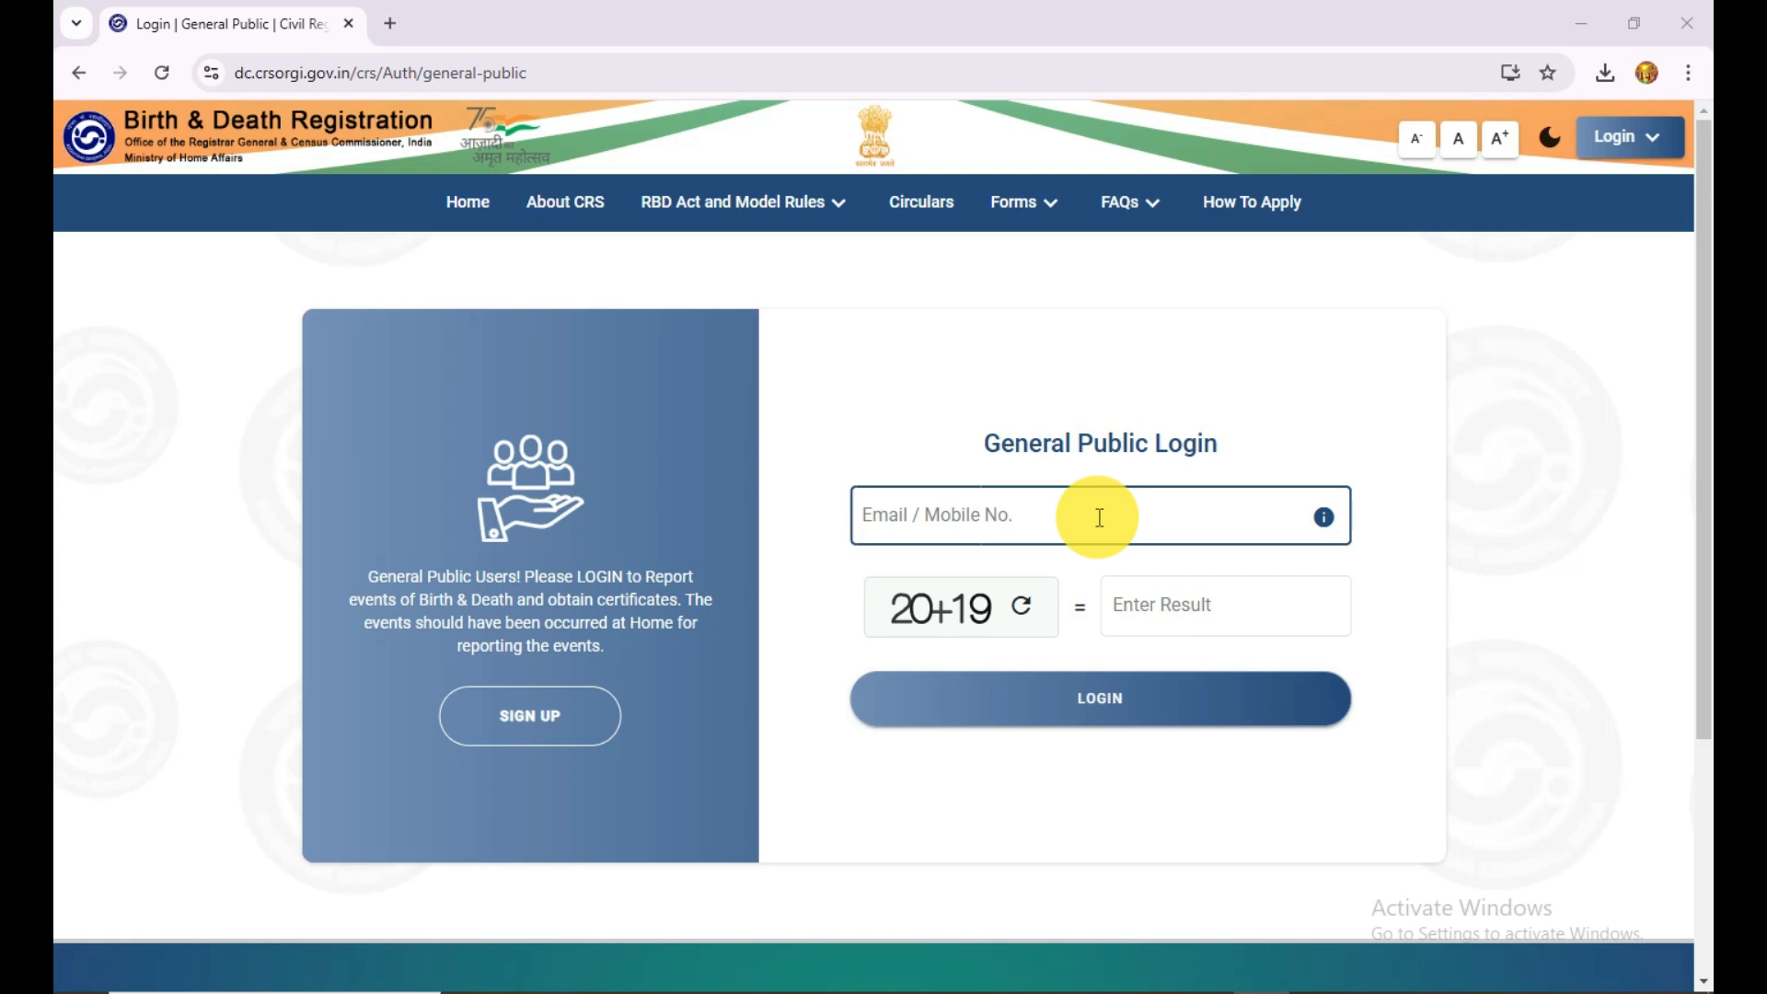
pyautogui.click(1098, 517)
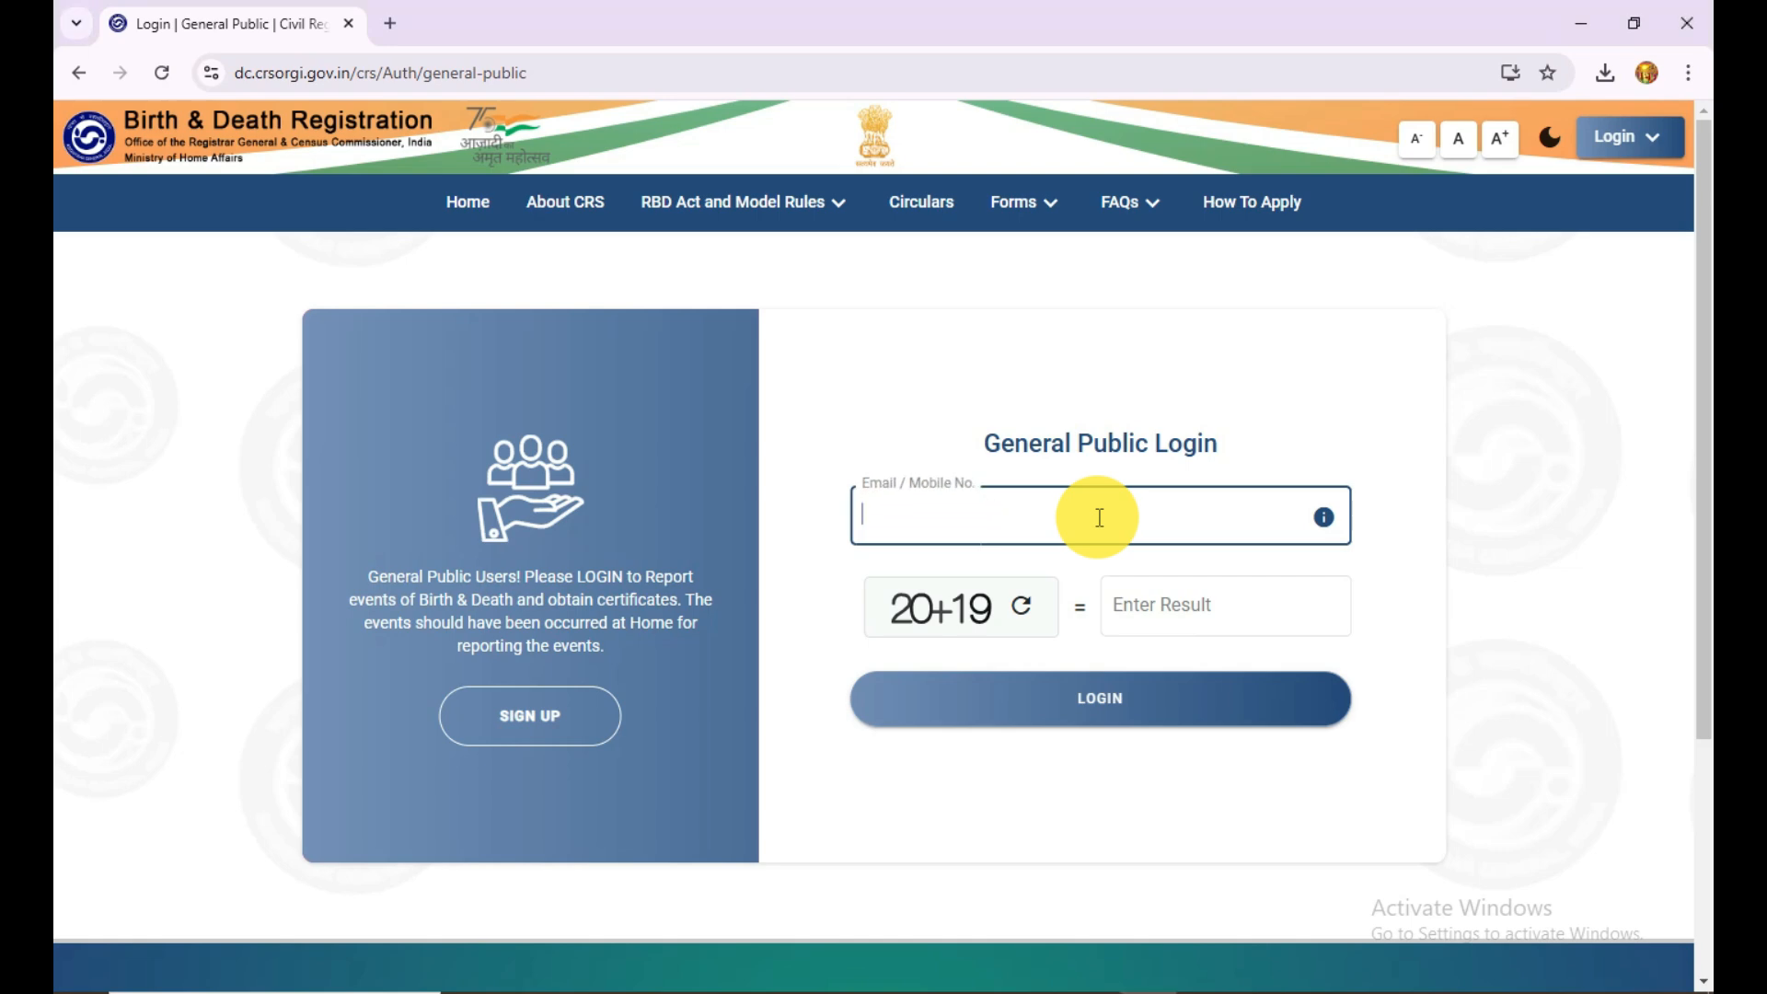
pyautogui.click(1193, 605)
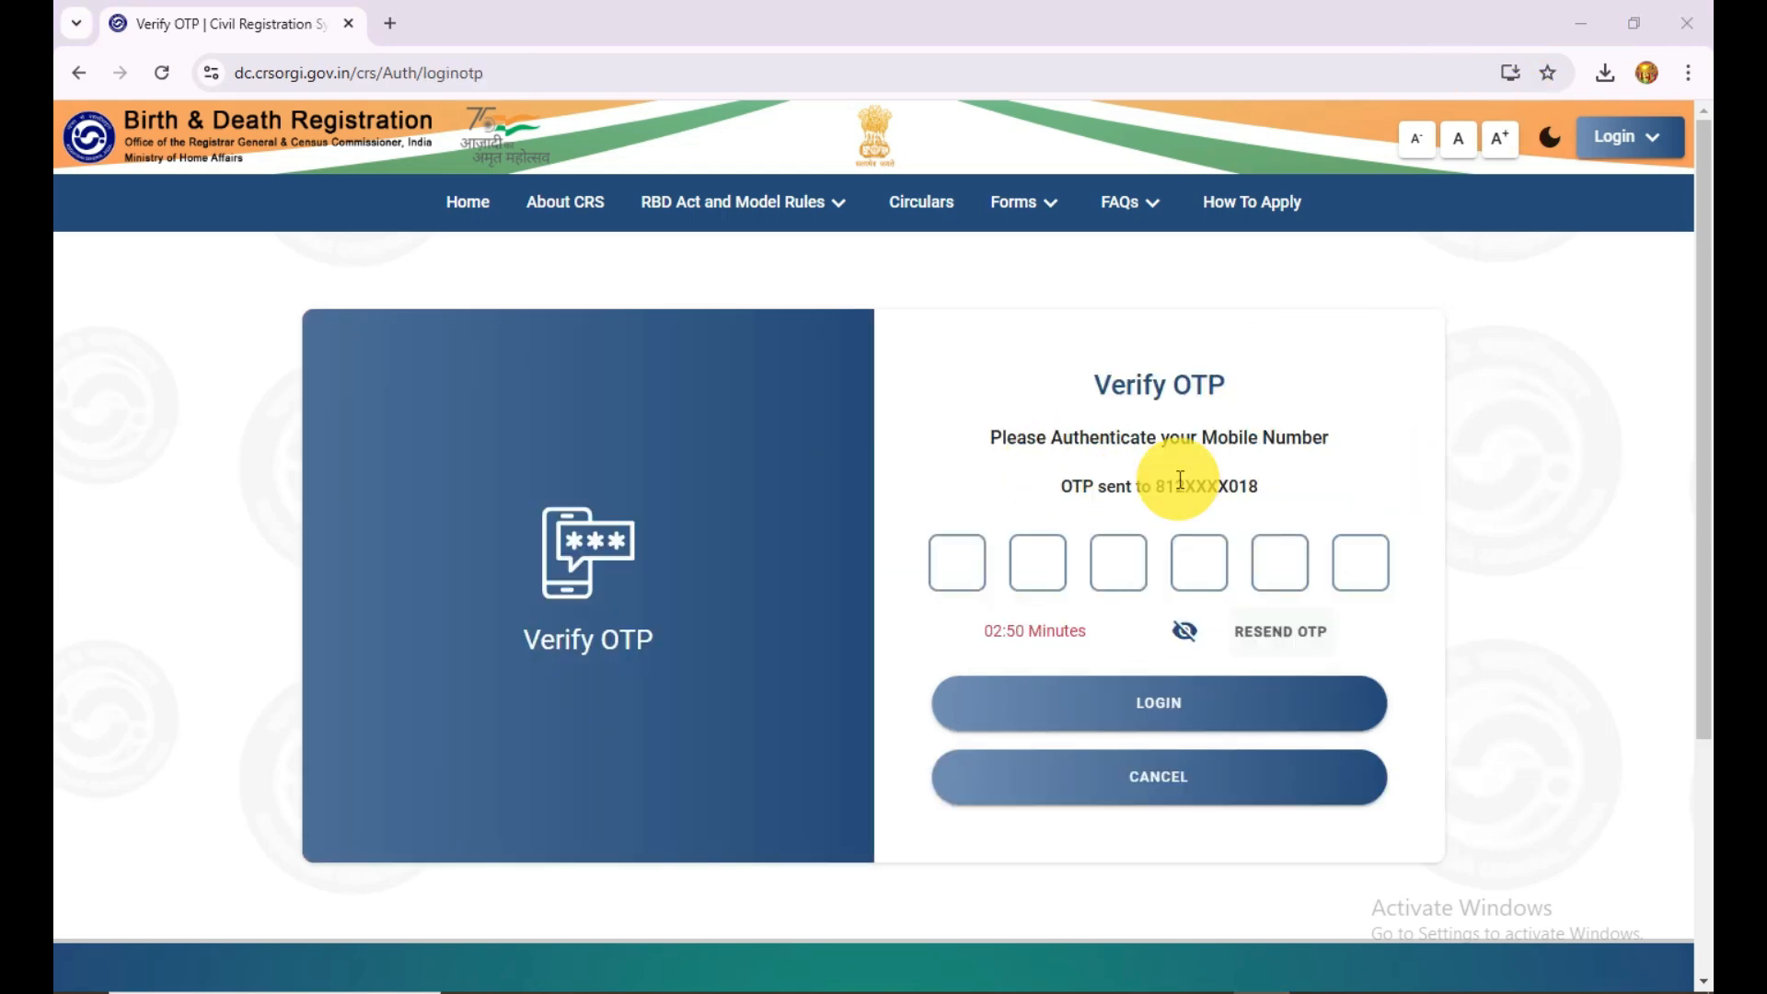
# Step: Enter the six-digit OTP sent to the mobile number and log in
pyautogui.click(958, 564)
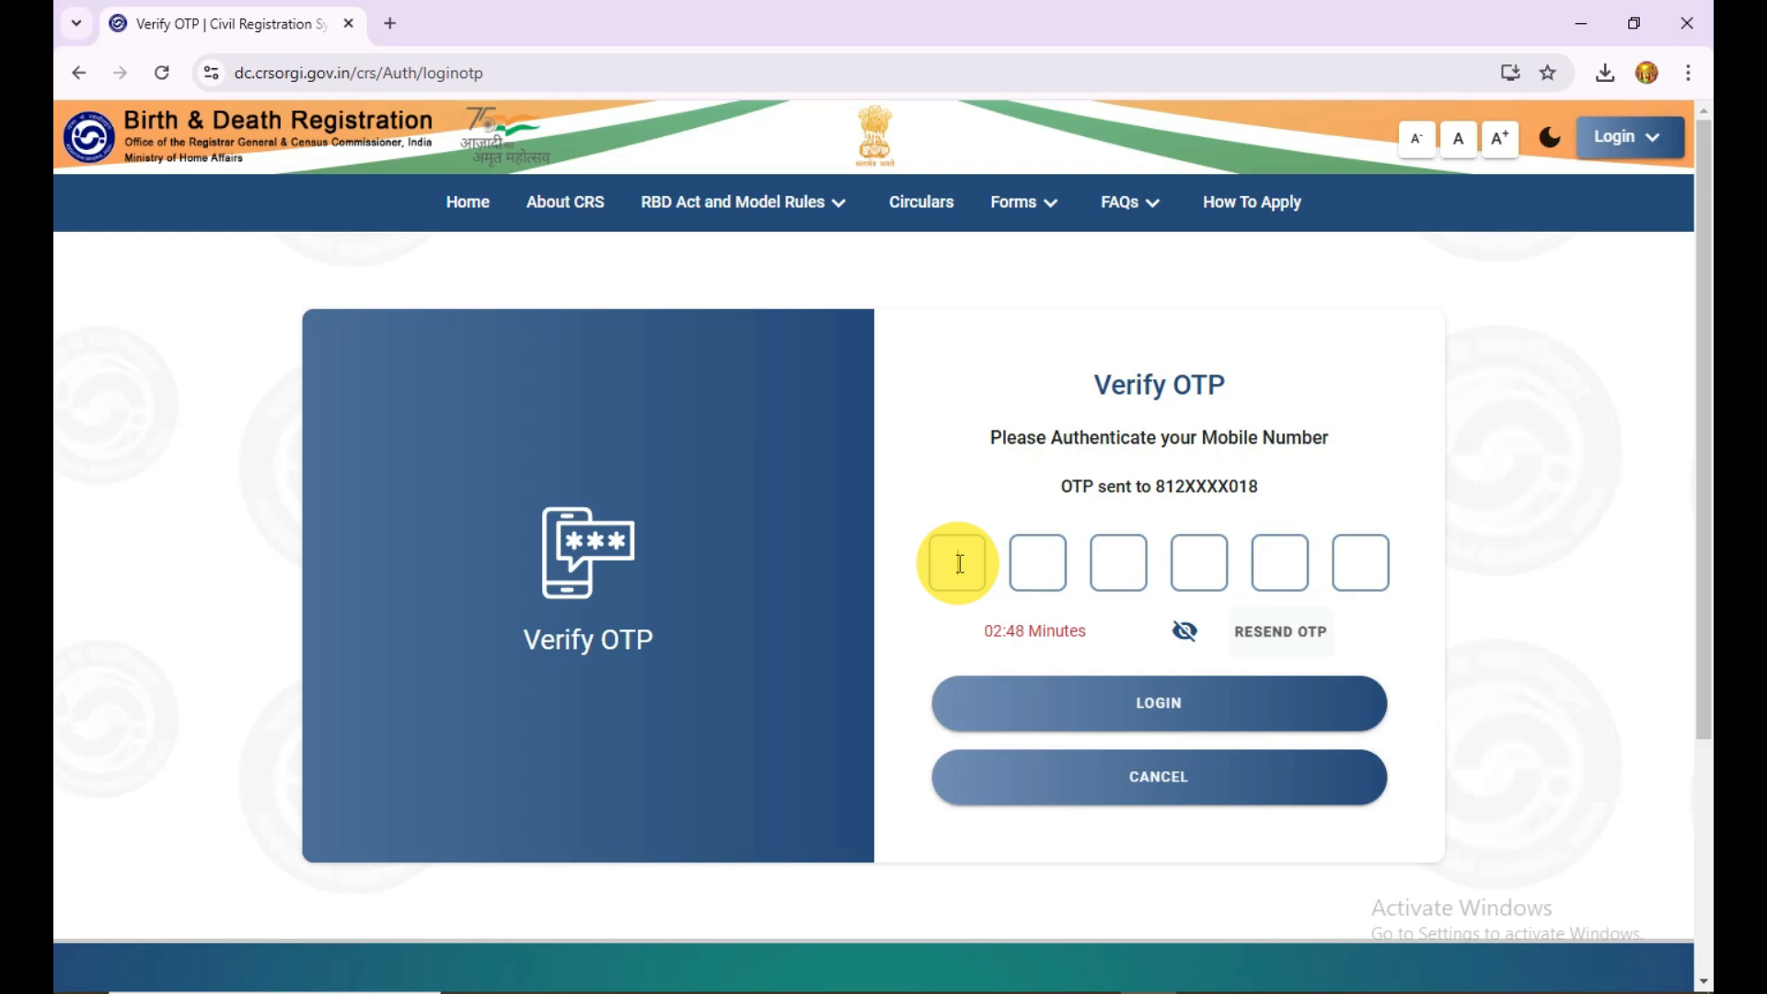
pyautogui.write('••••••')
pyautogui.click(1116, 702)
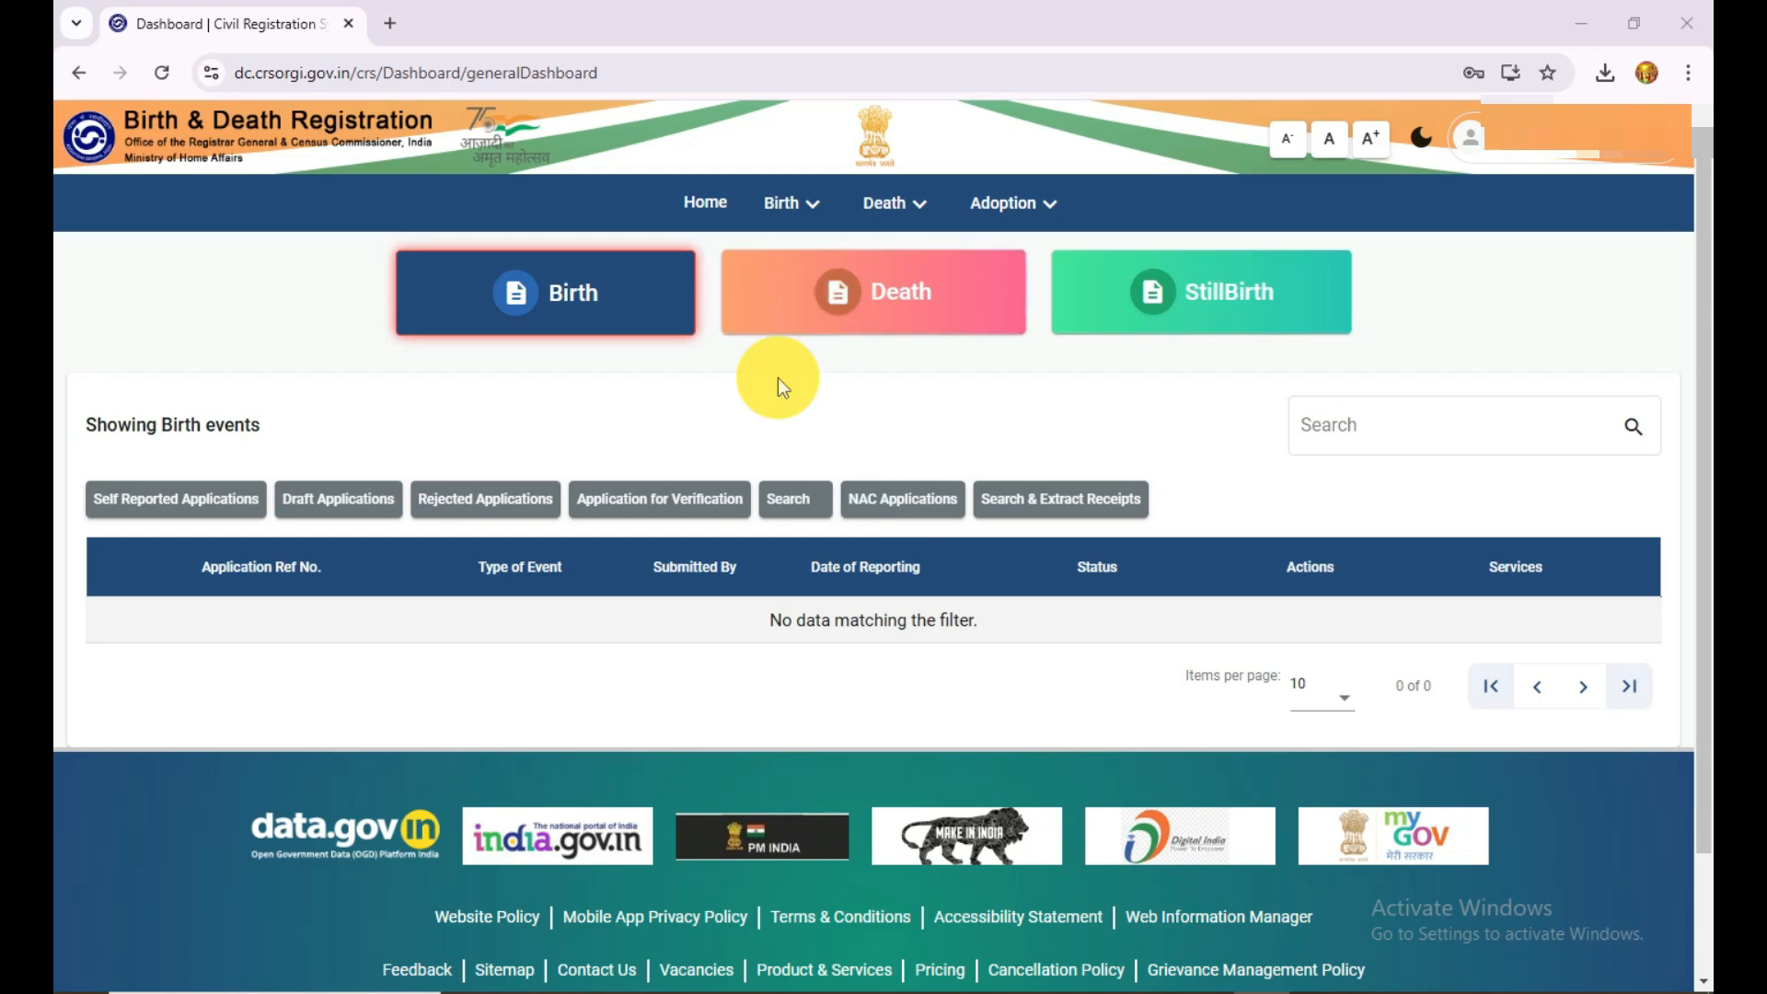
# Step: Open the Report Birth form and select Uttar Pradesh as the state where the birth occurred
pyautogui.click(793, 207)
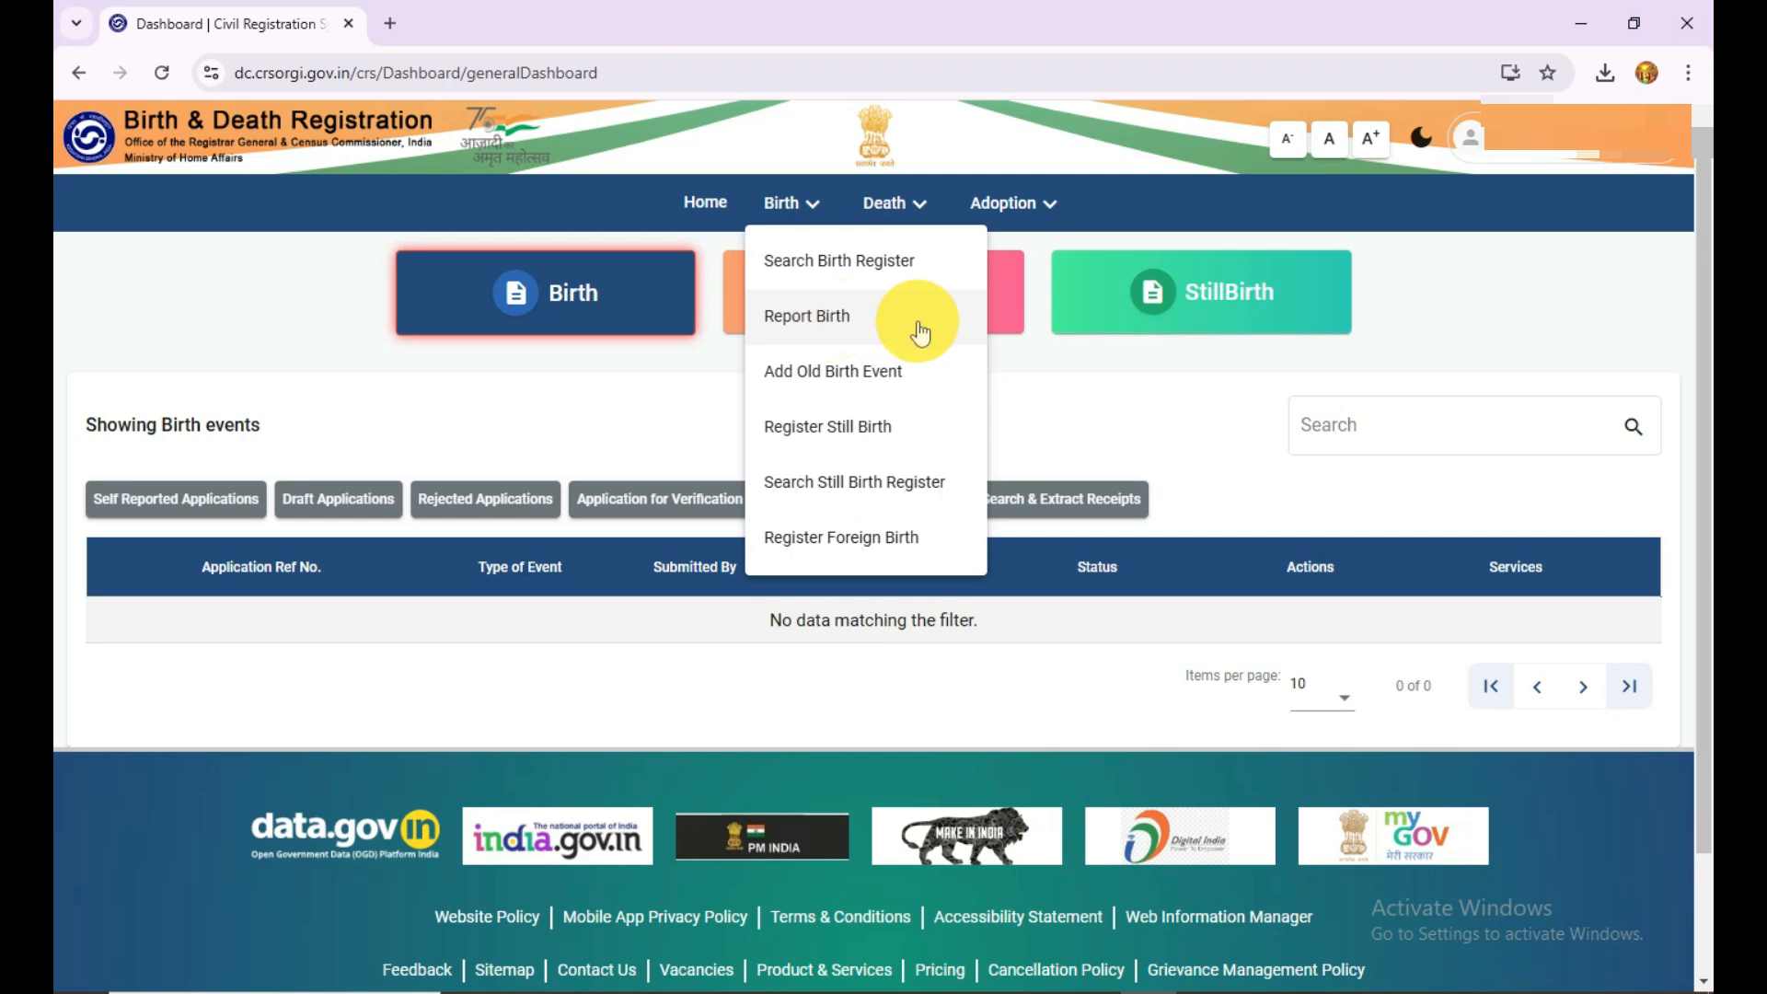
pyautogui.click(871, 327)
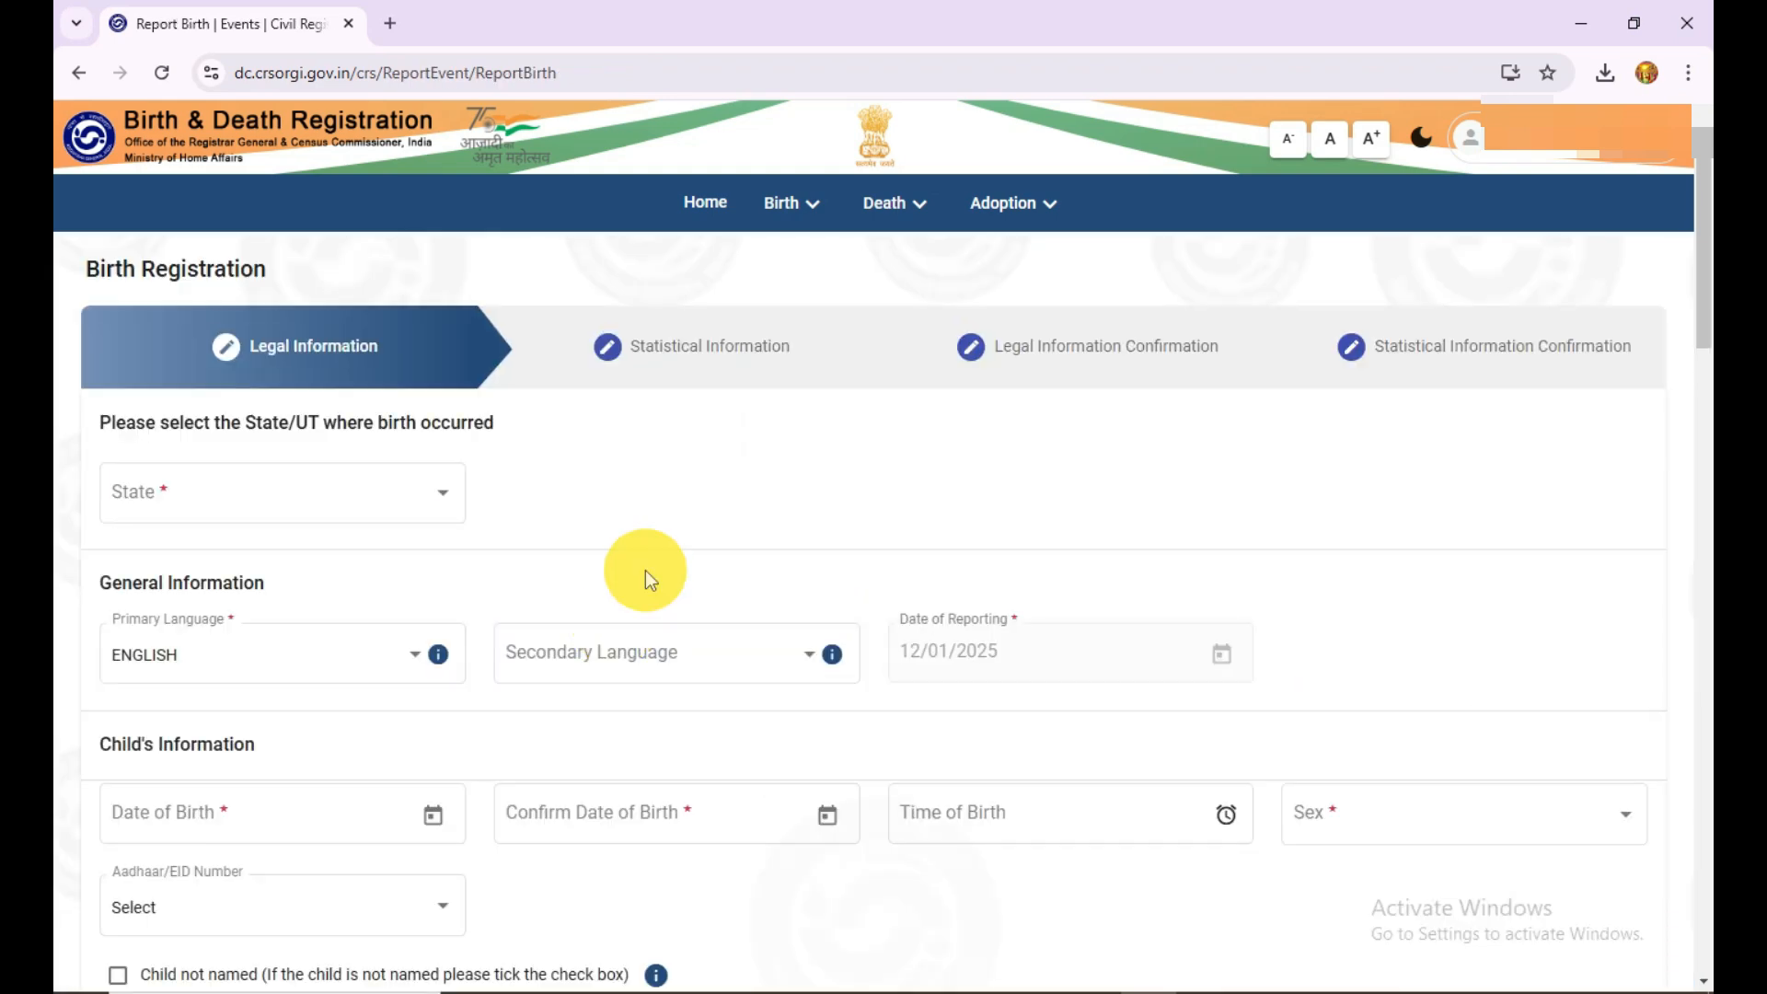
pyautogui.scroll(-2, 646, 563)
pyautogui.scroll(2, 646, 560)
pyautogui.click(400, 508)
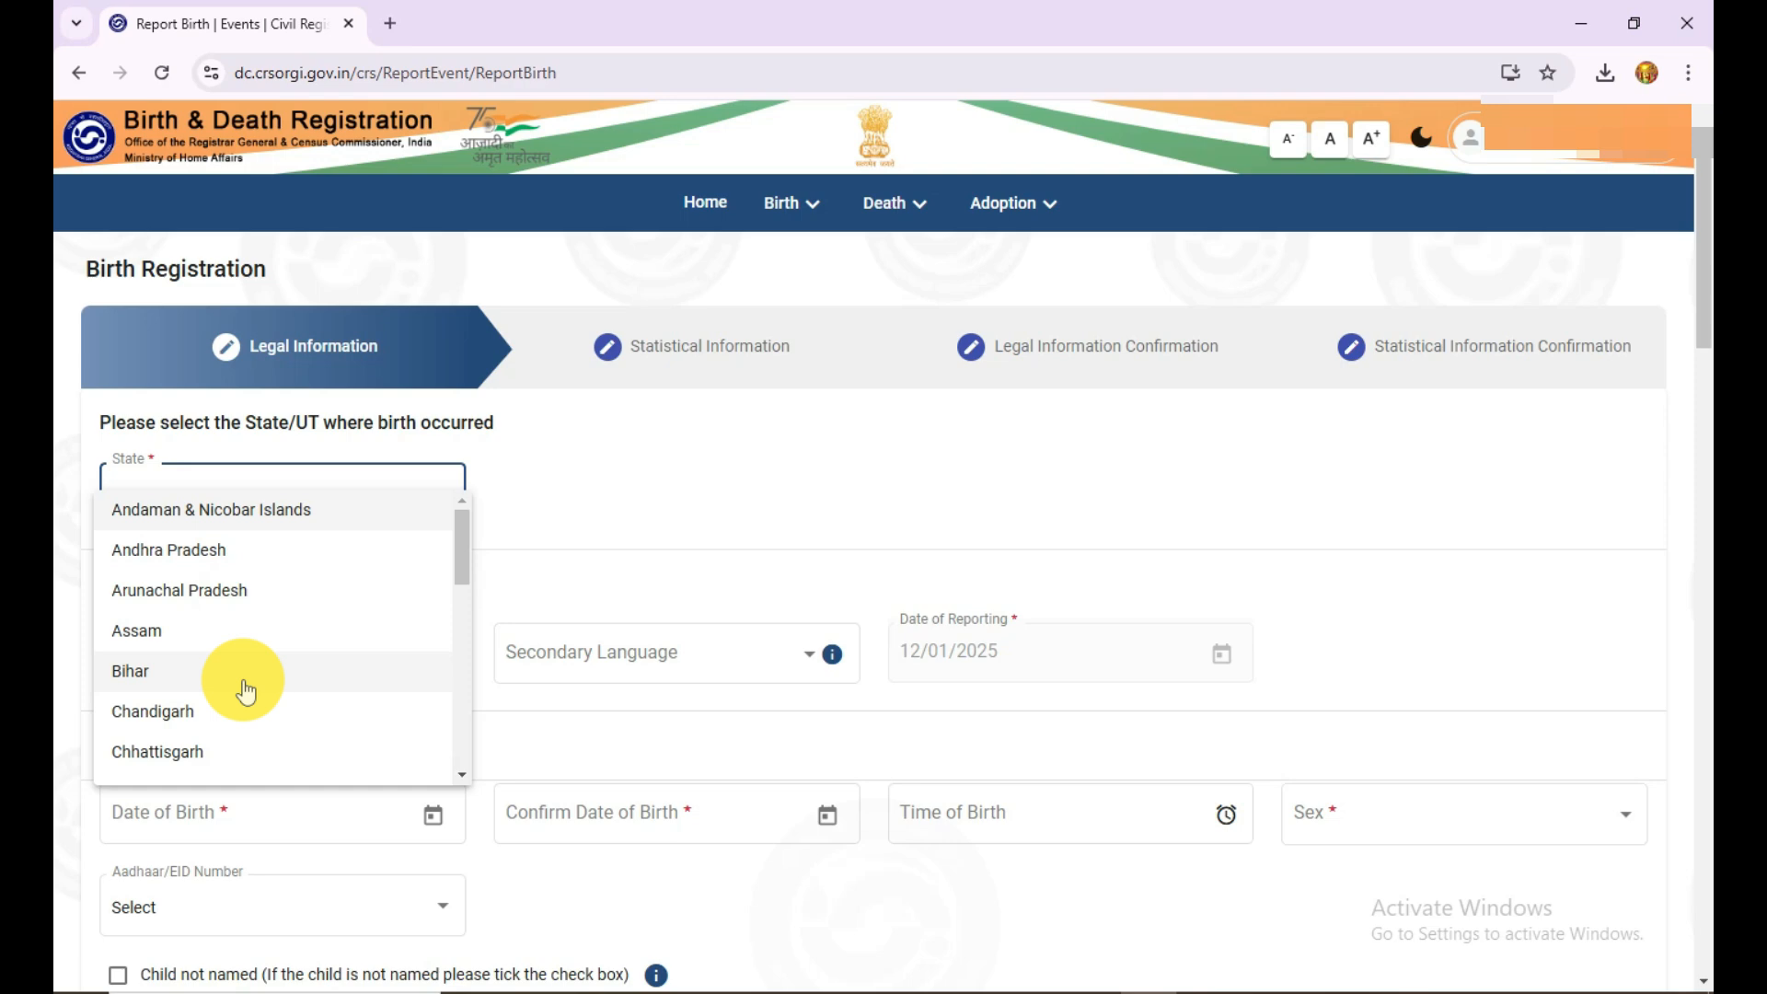
pyautogui.scroll(-5, 245, 691)
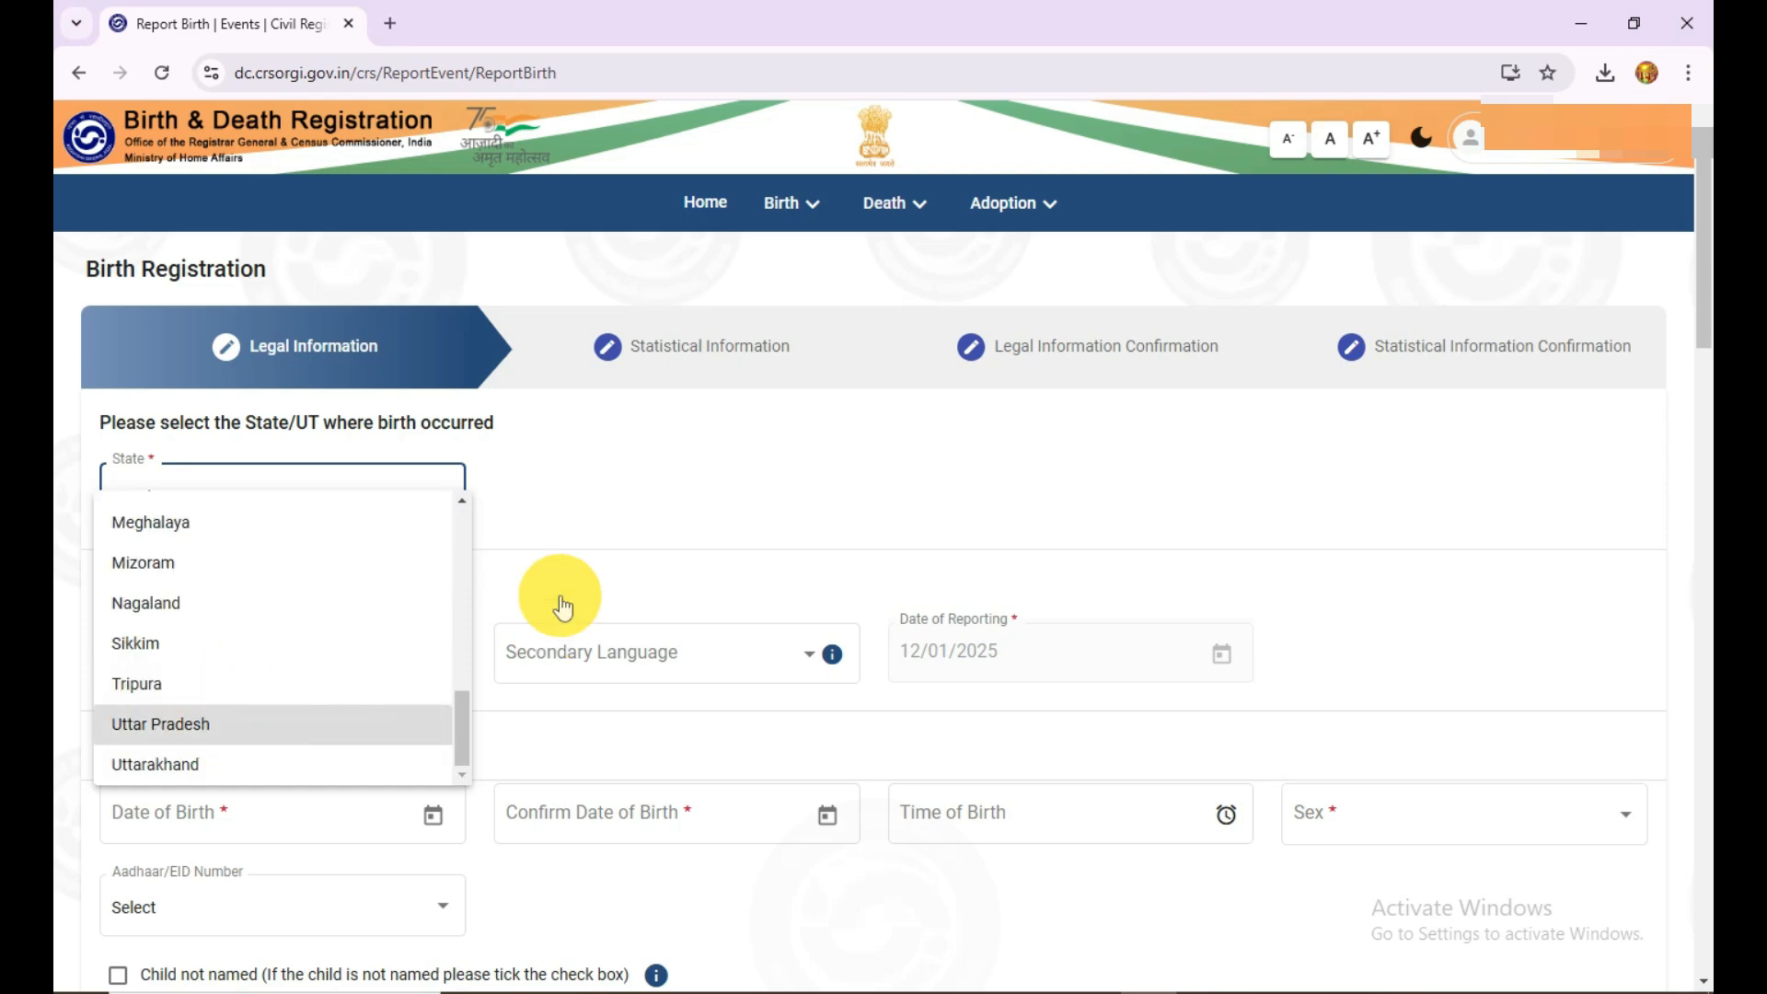
# Step: Examine the General Information languages and the Child's Information fields, including the Date of Birth calendar
pyautogui.scroll(-2, 444, 646)
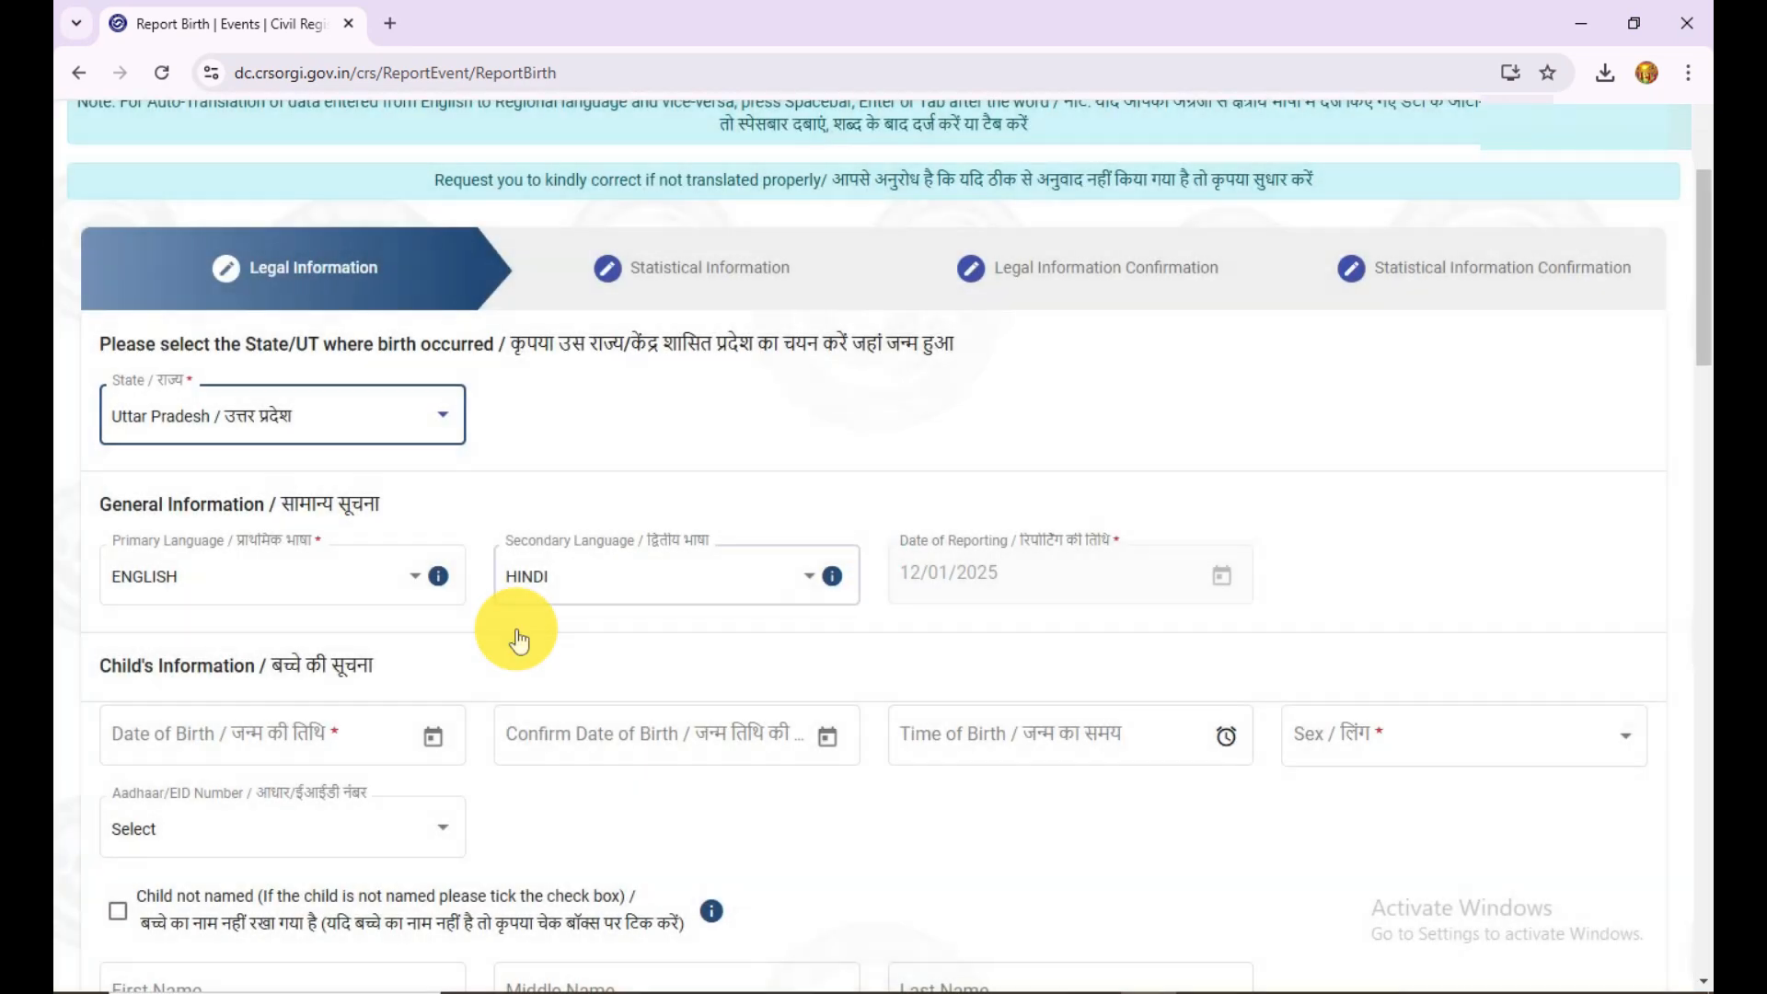
pyautogui.scroll(-1, 394, 599)
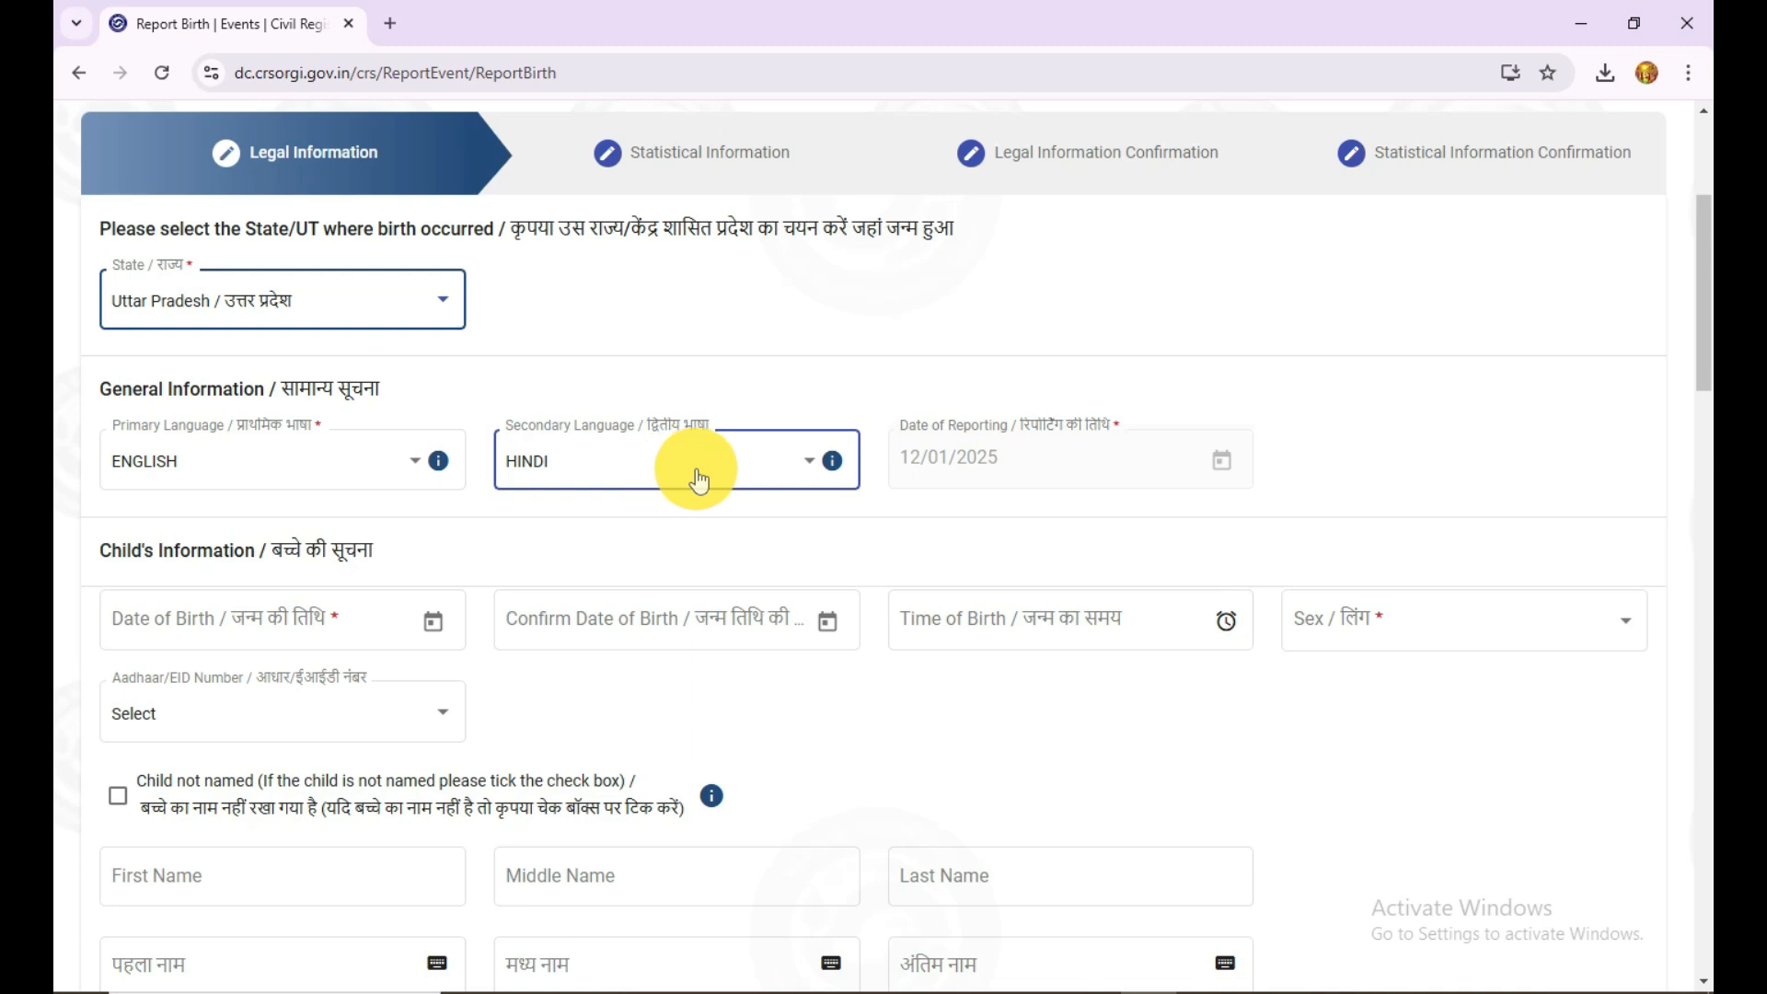
pyautogui.scroll(-1, 1205, 504)
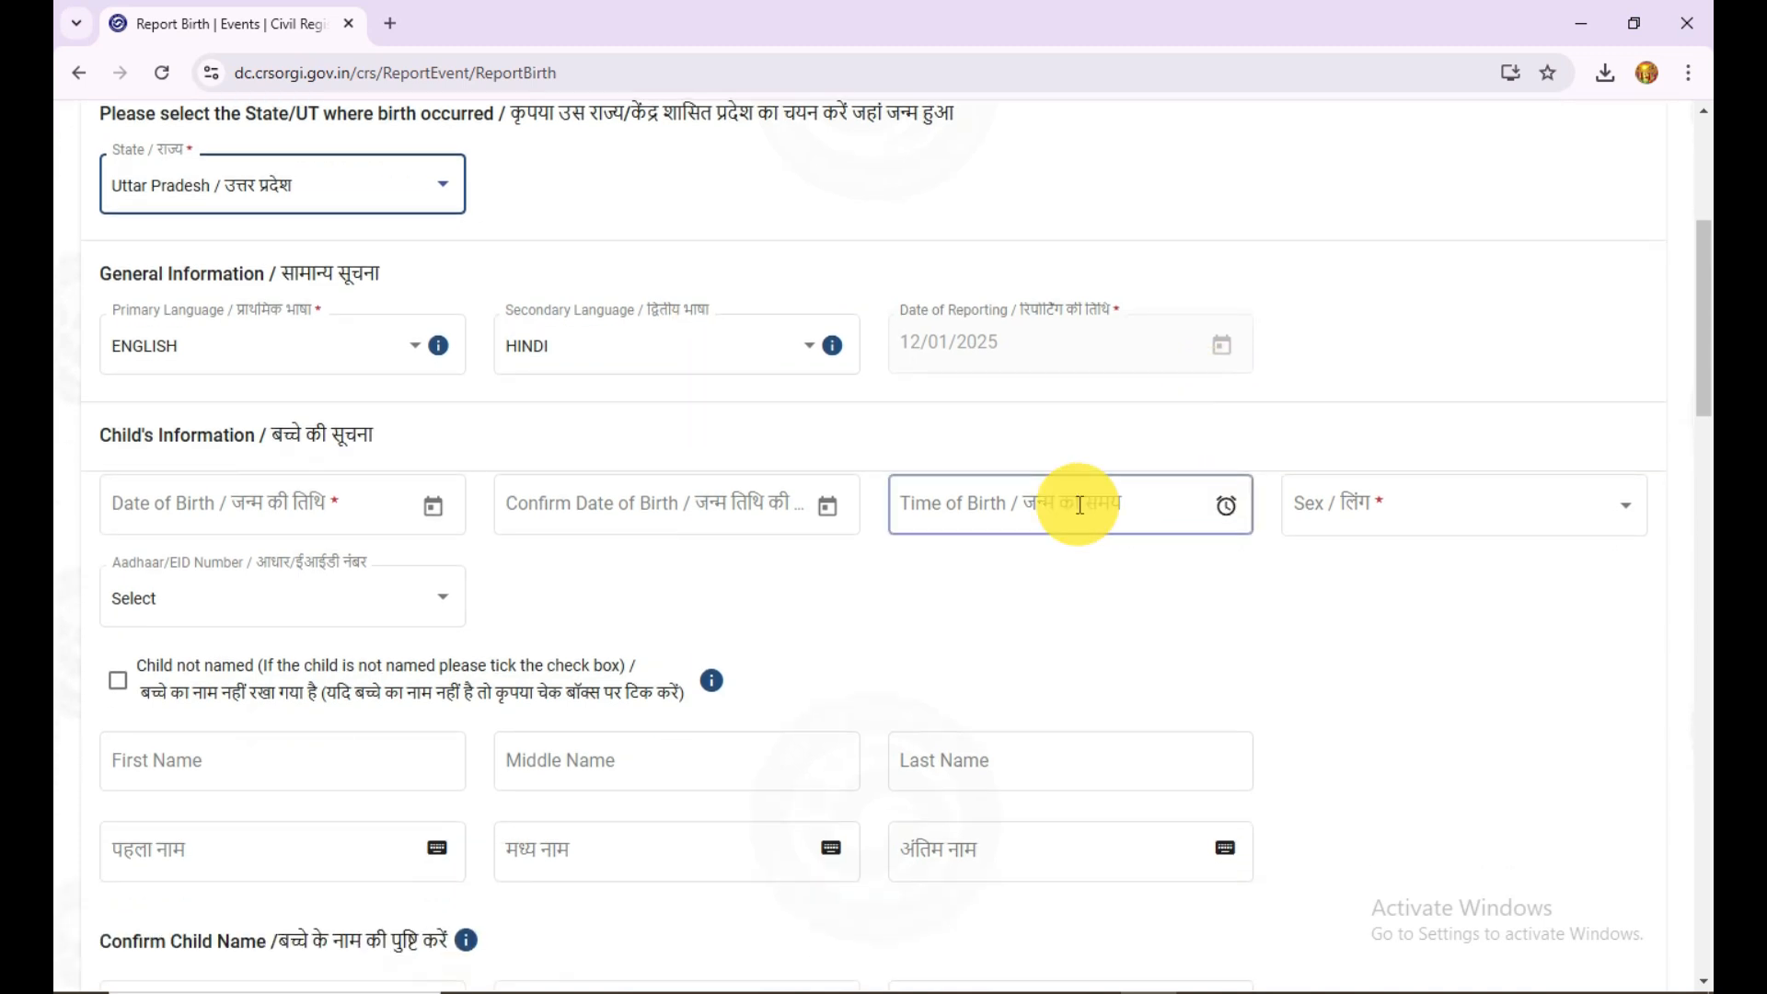
pyautogui.scroll(-2, 442, 553)
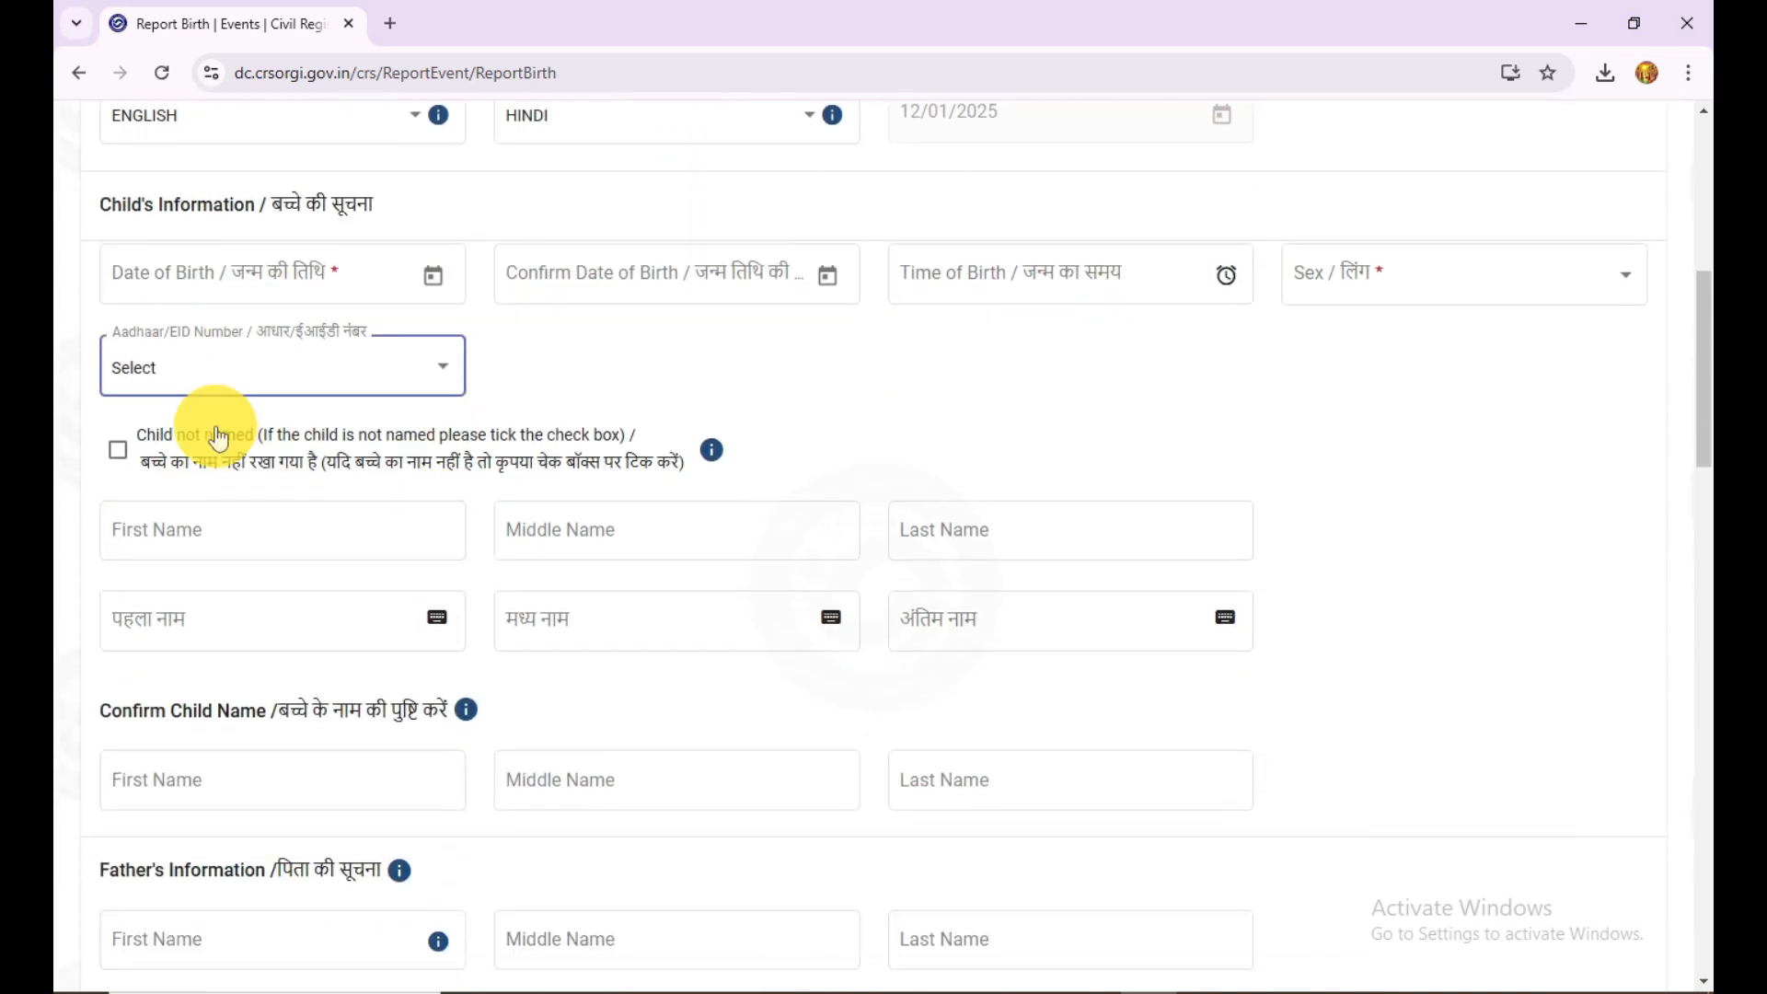
pyautogui.click(132, 243)
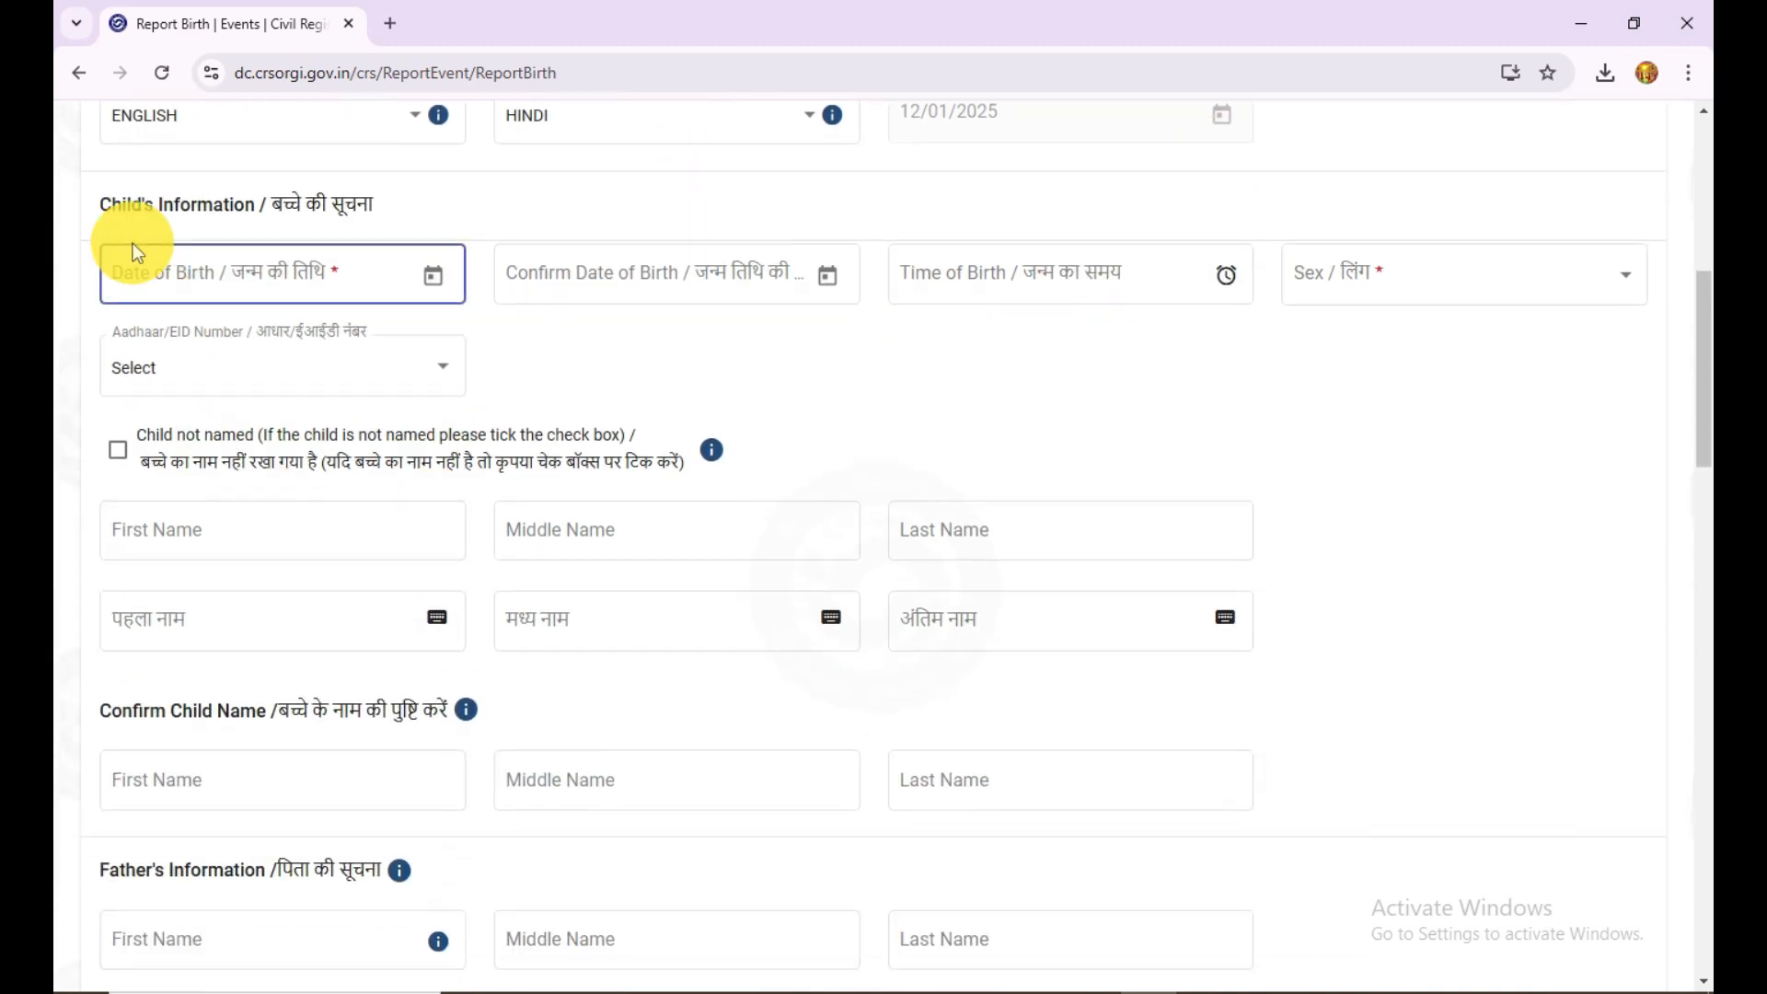
pyautogui.click(428, 277)
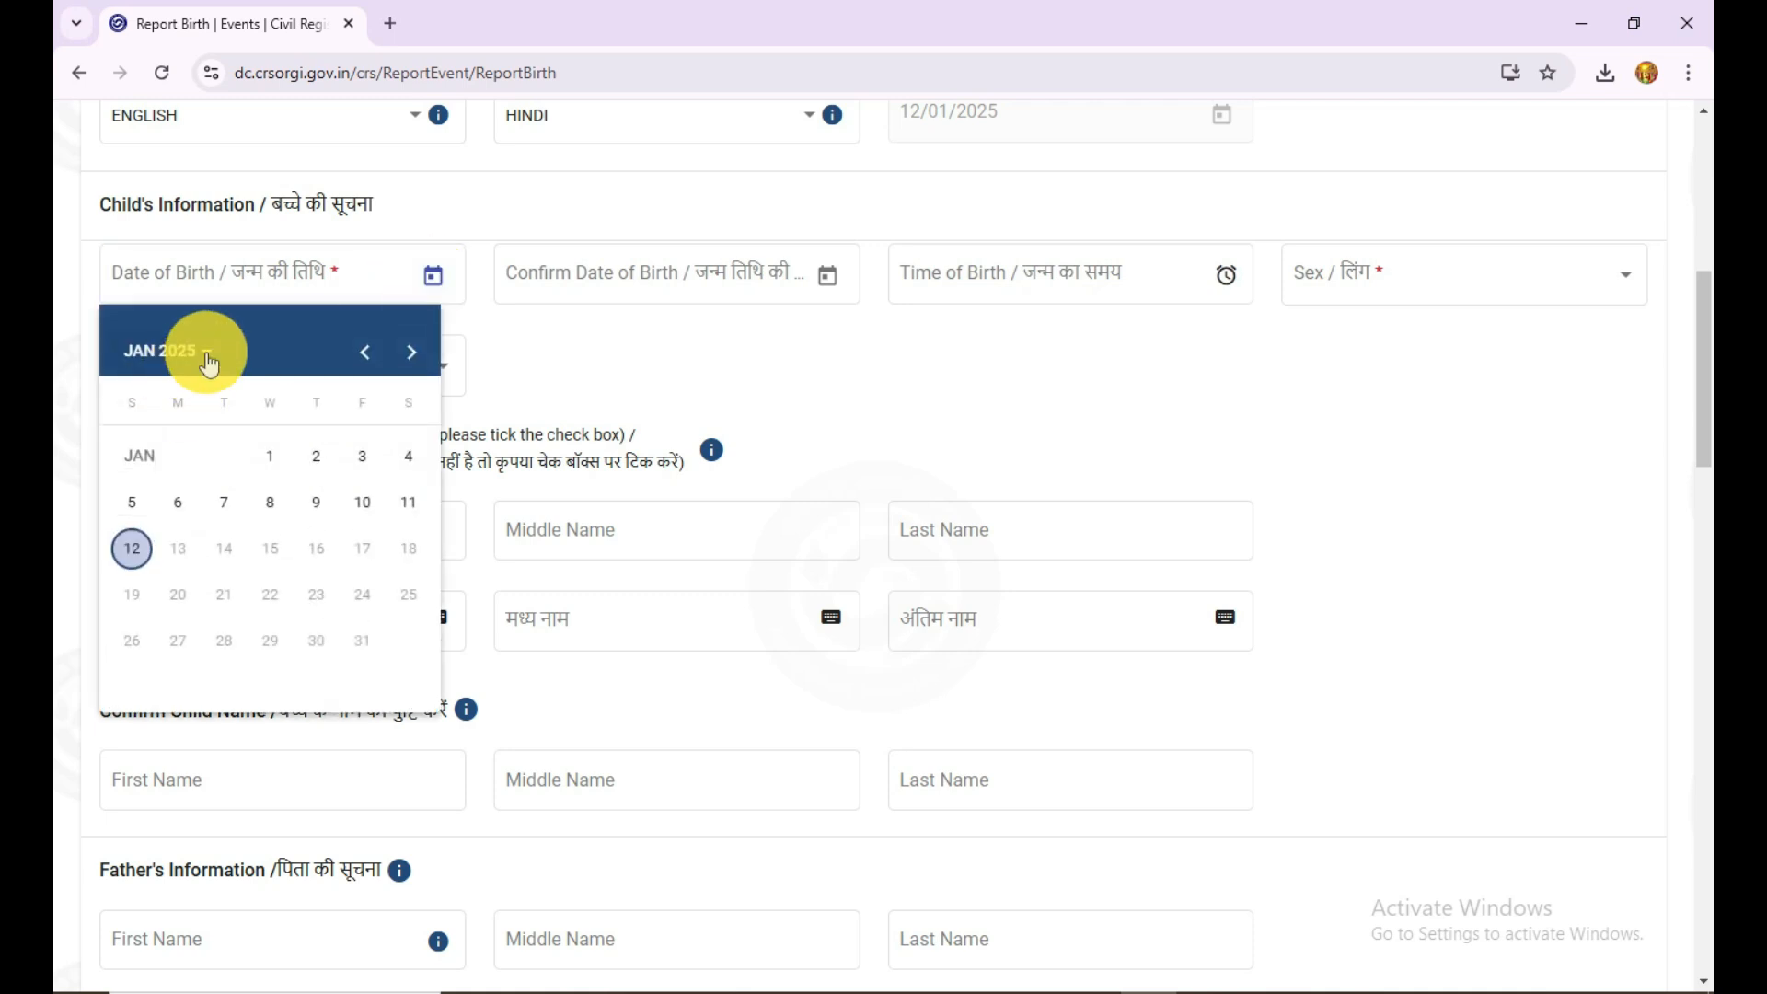
pyautogui.click(565, 339)
pyautogui.click(612, 300)
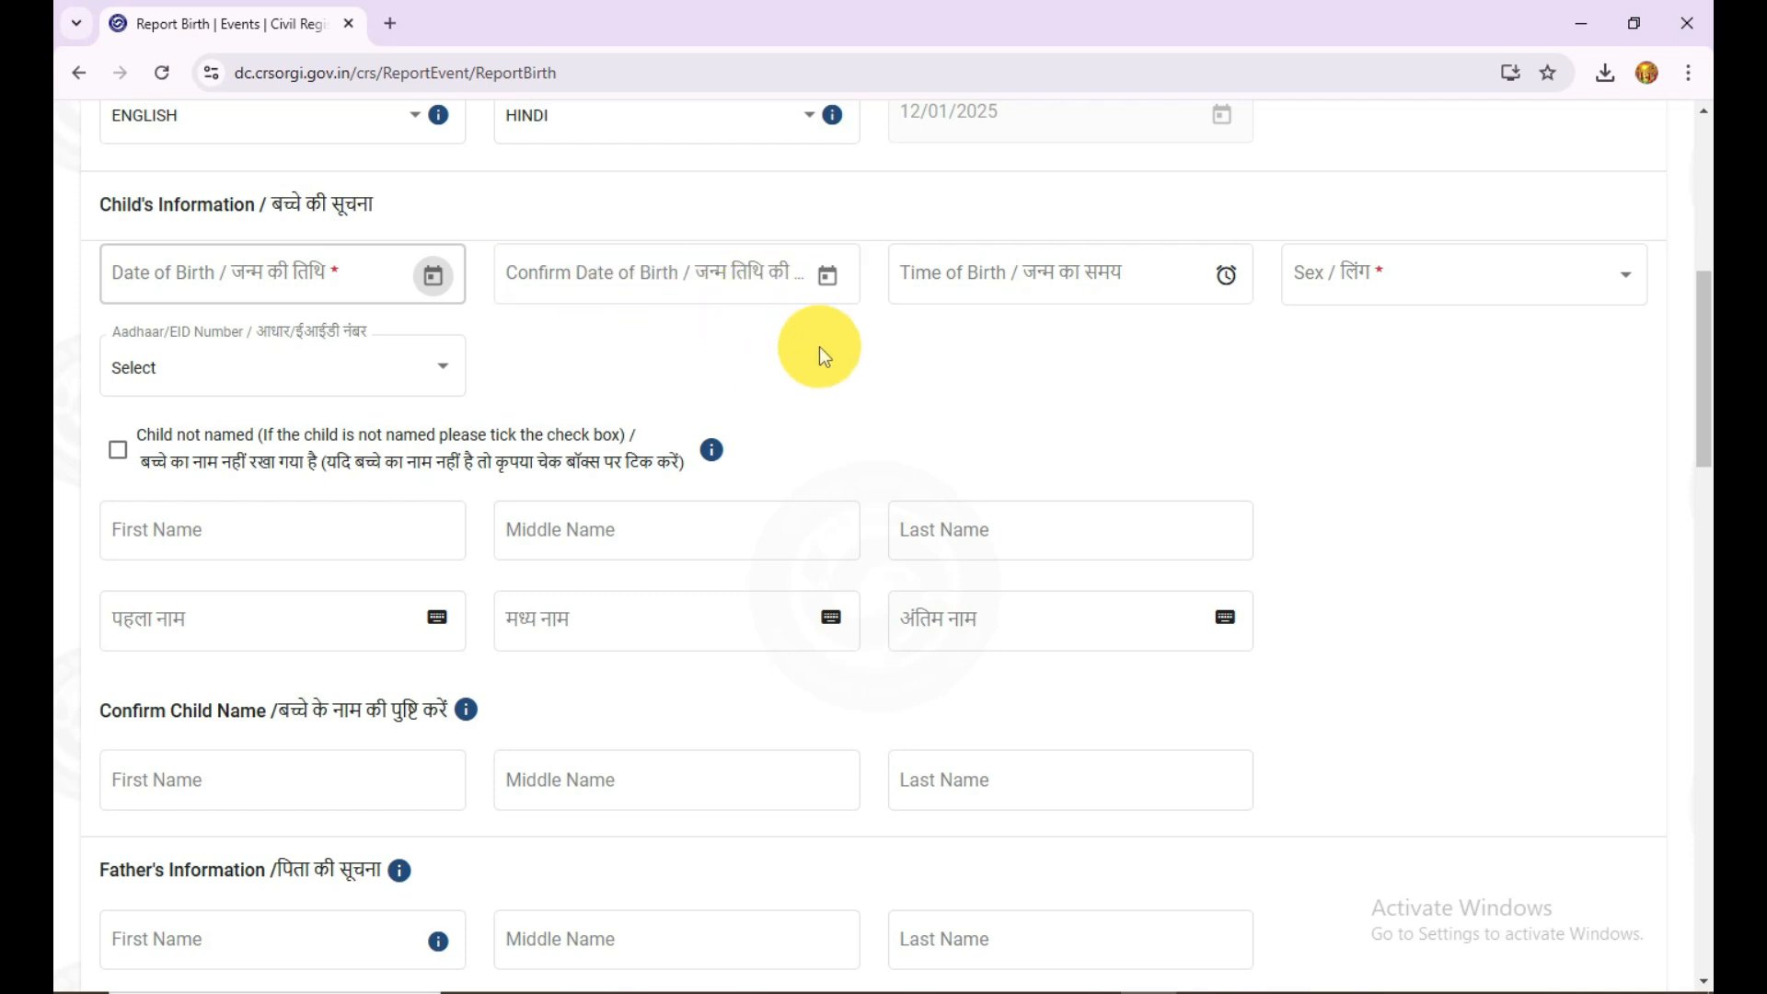
# Step: Check the Sex field and the identification types offered for the child's Aadhaar/EID Number
pyautogui.click(1452, 295)
pyautogui.click(1073, 382)
pyautogui.click(145, 374)
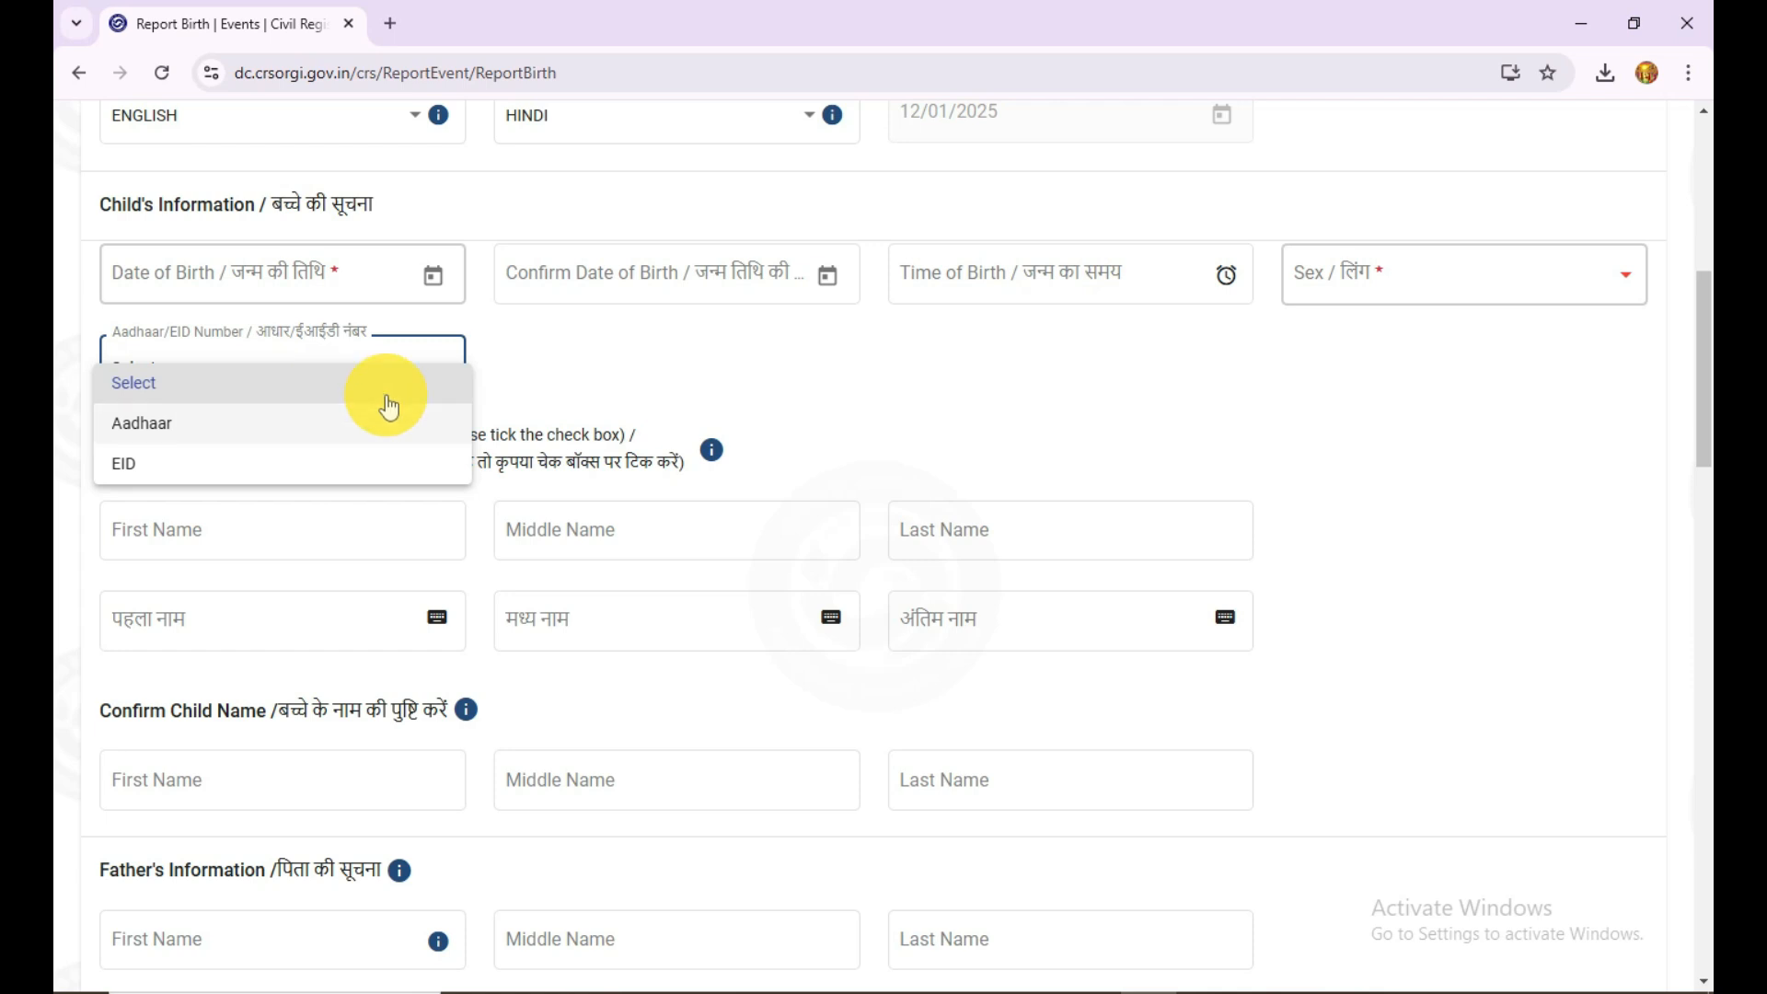
pyautogui.click(548, 361)
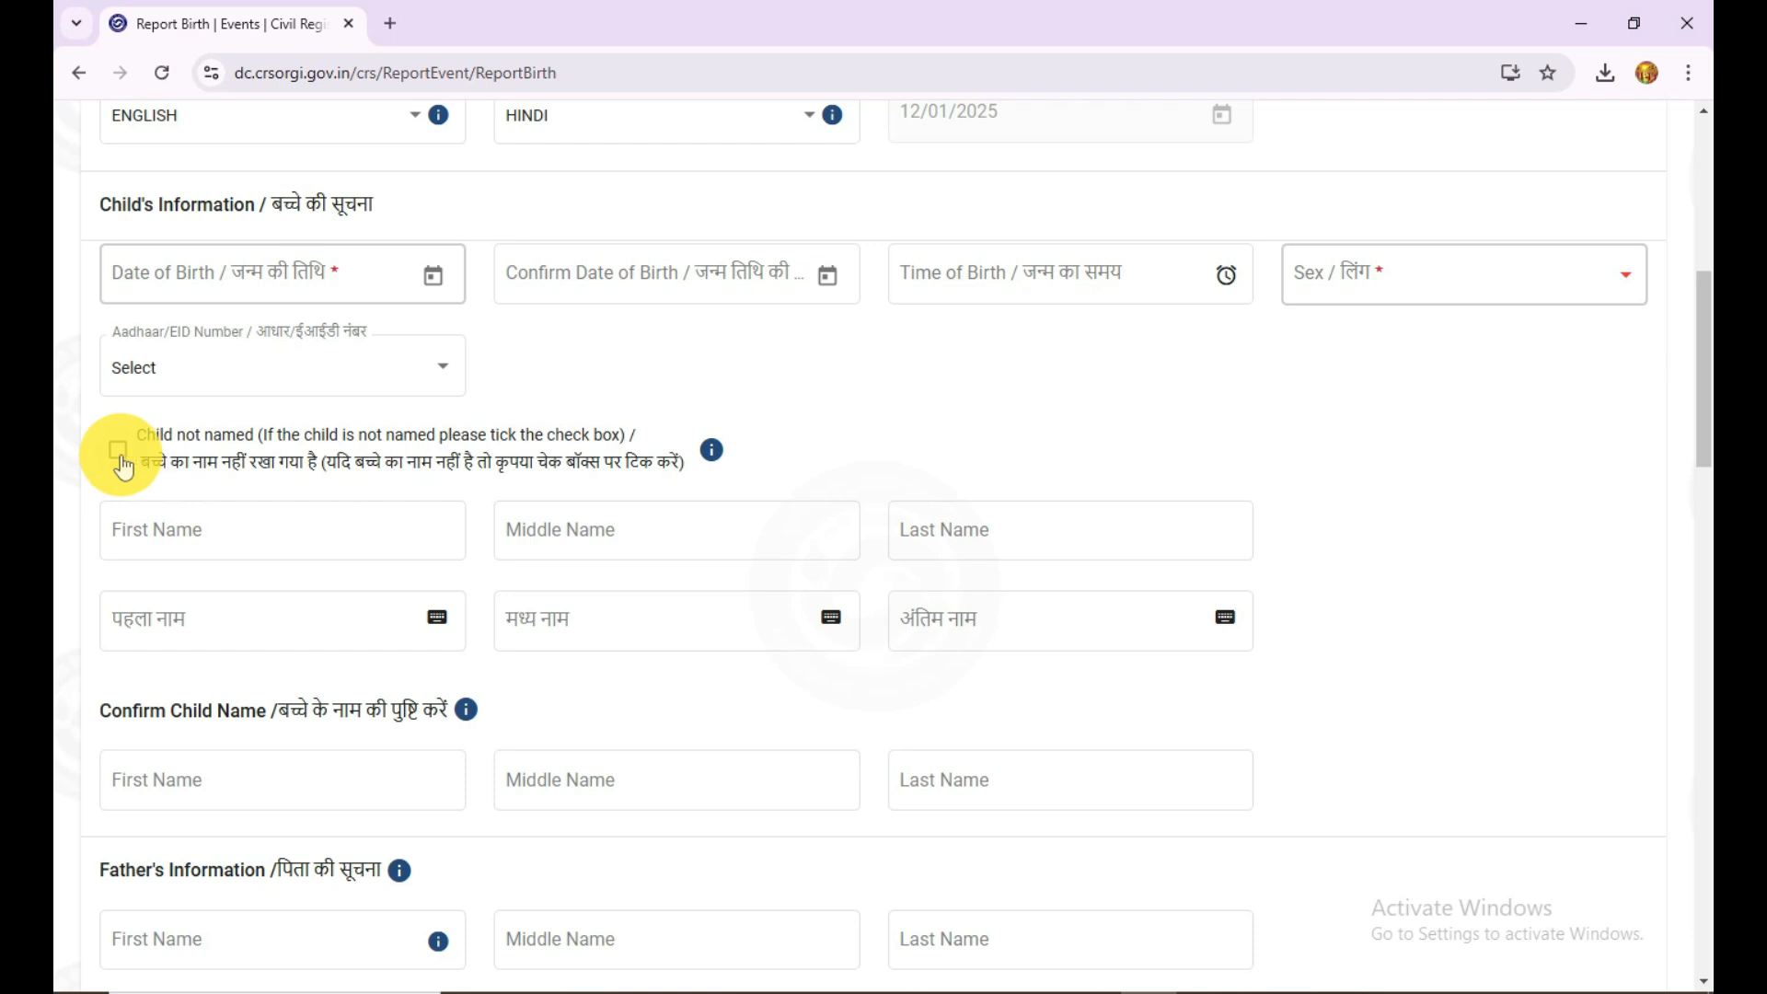
# Step: Enter the child's first name in English in the Child's Information section and have it transliterated into Hindi
pyautogui.click(119, 528)
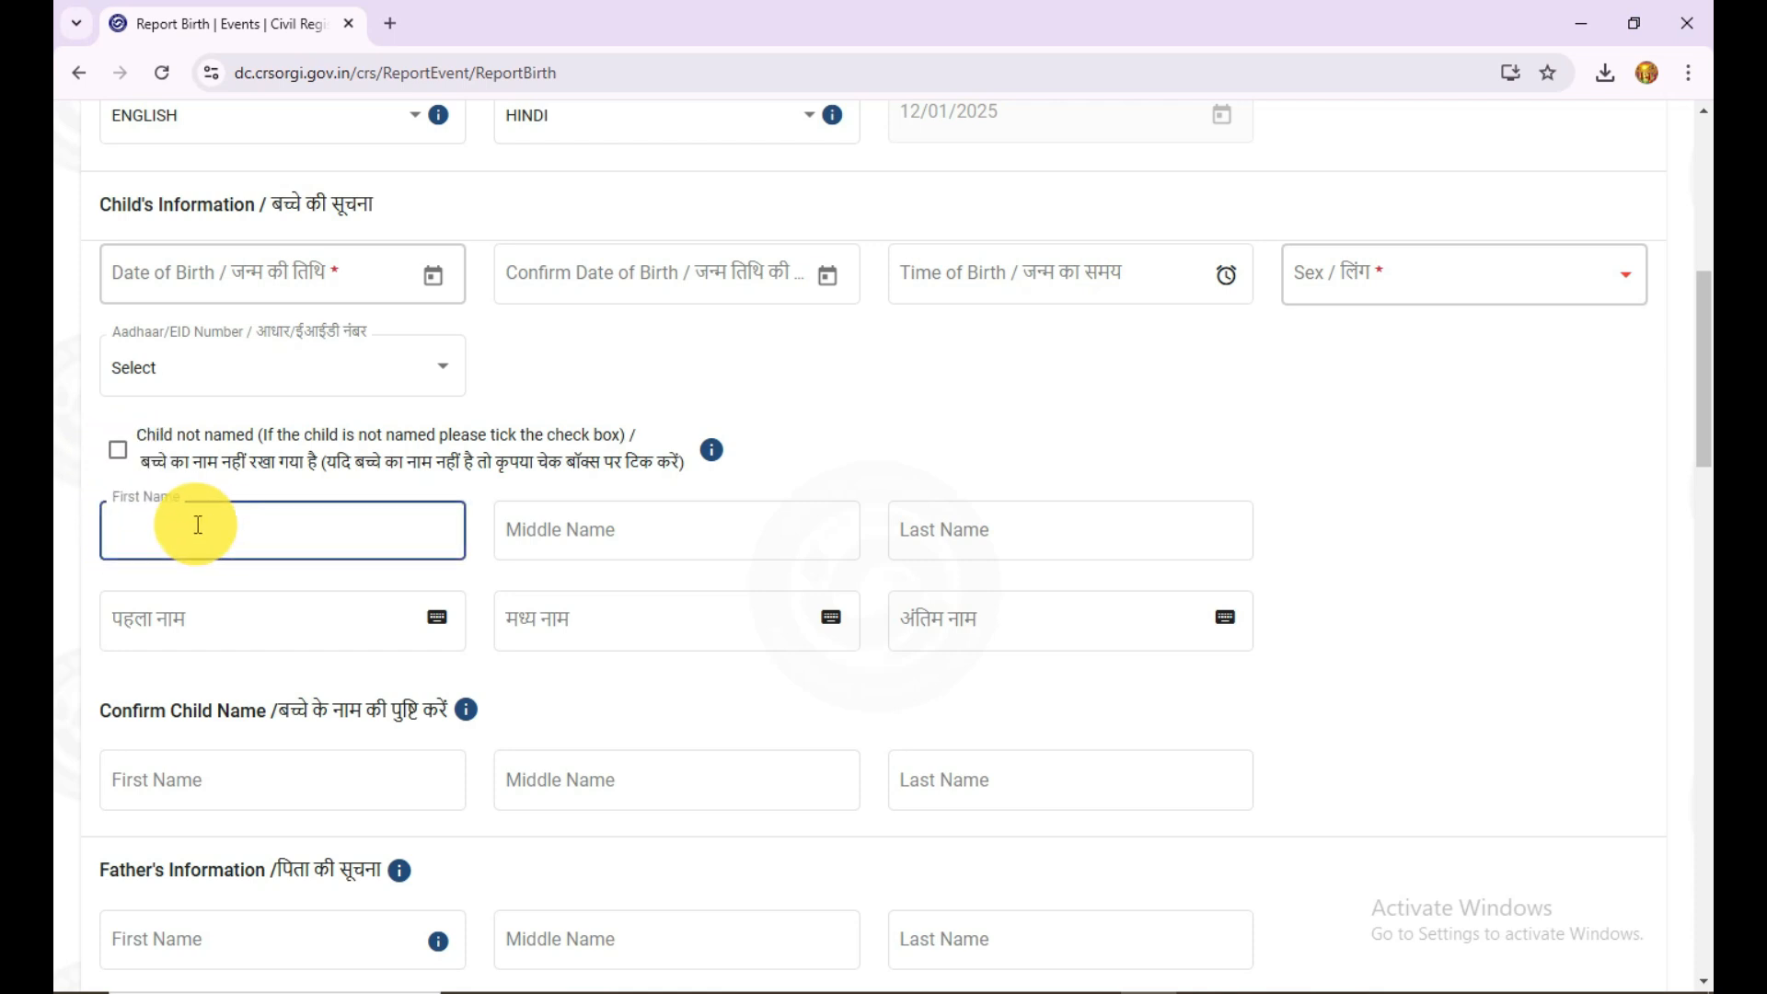
pyautogui.click(655, 529)
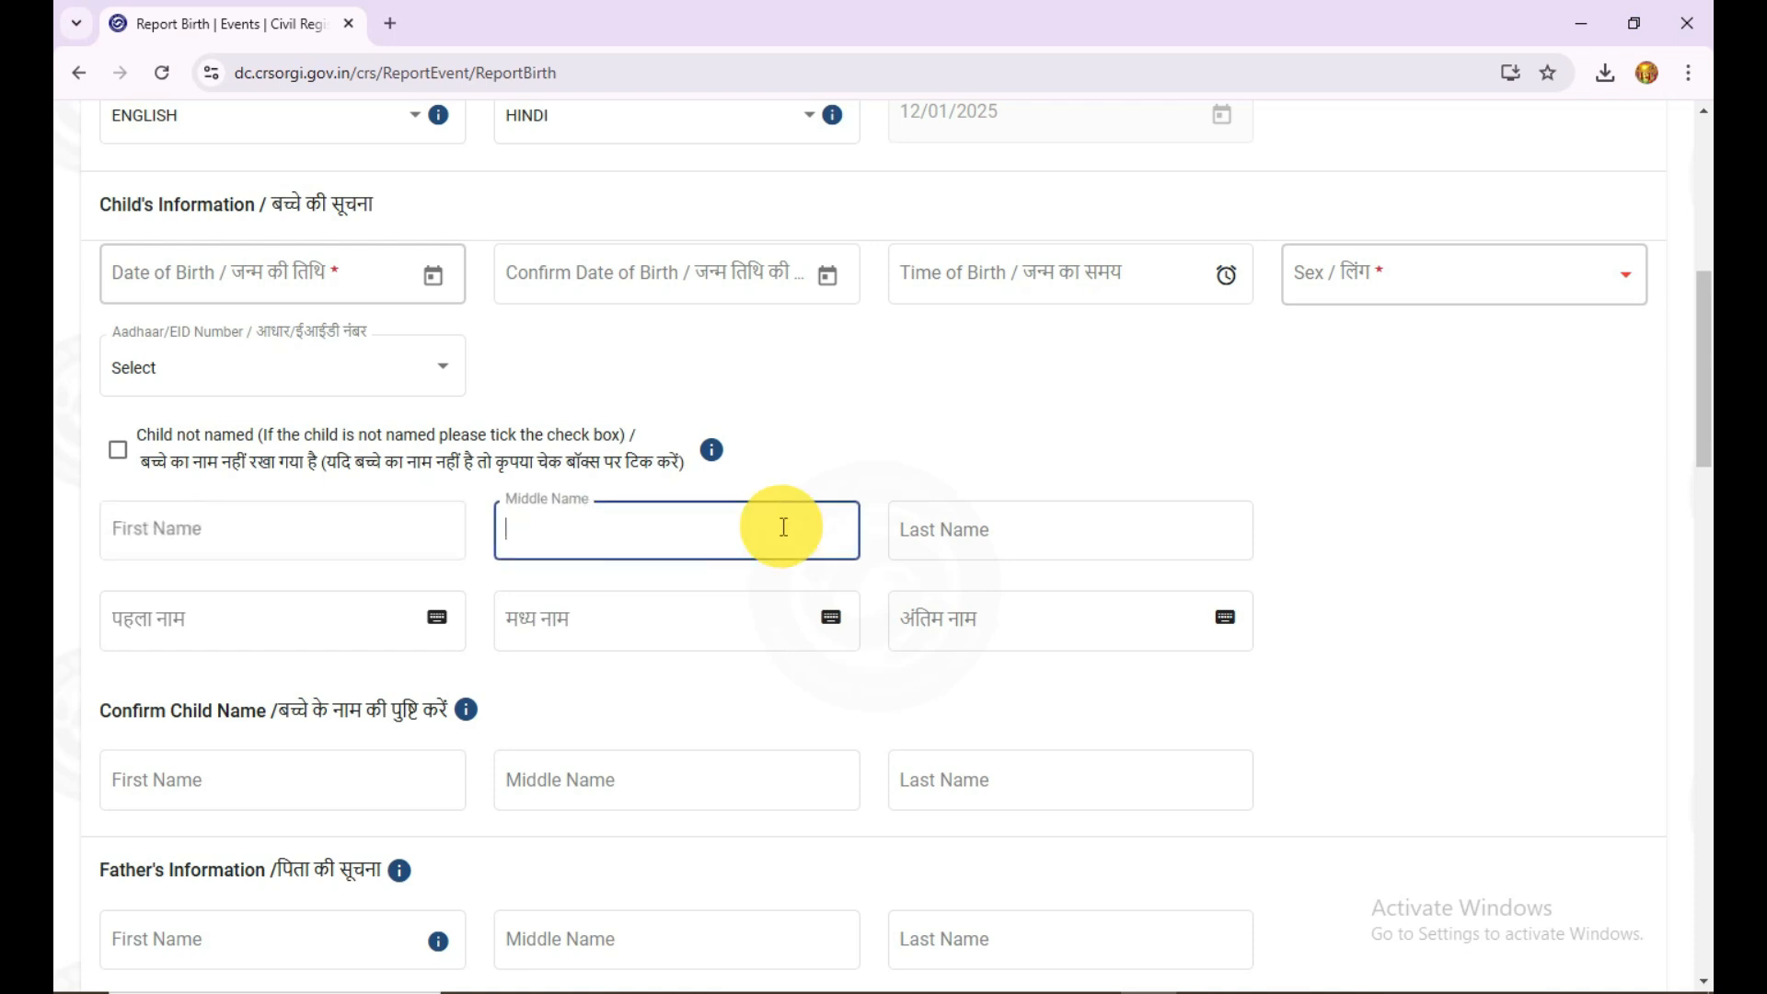
pyautogui.click(994, 529)
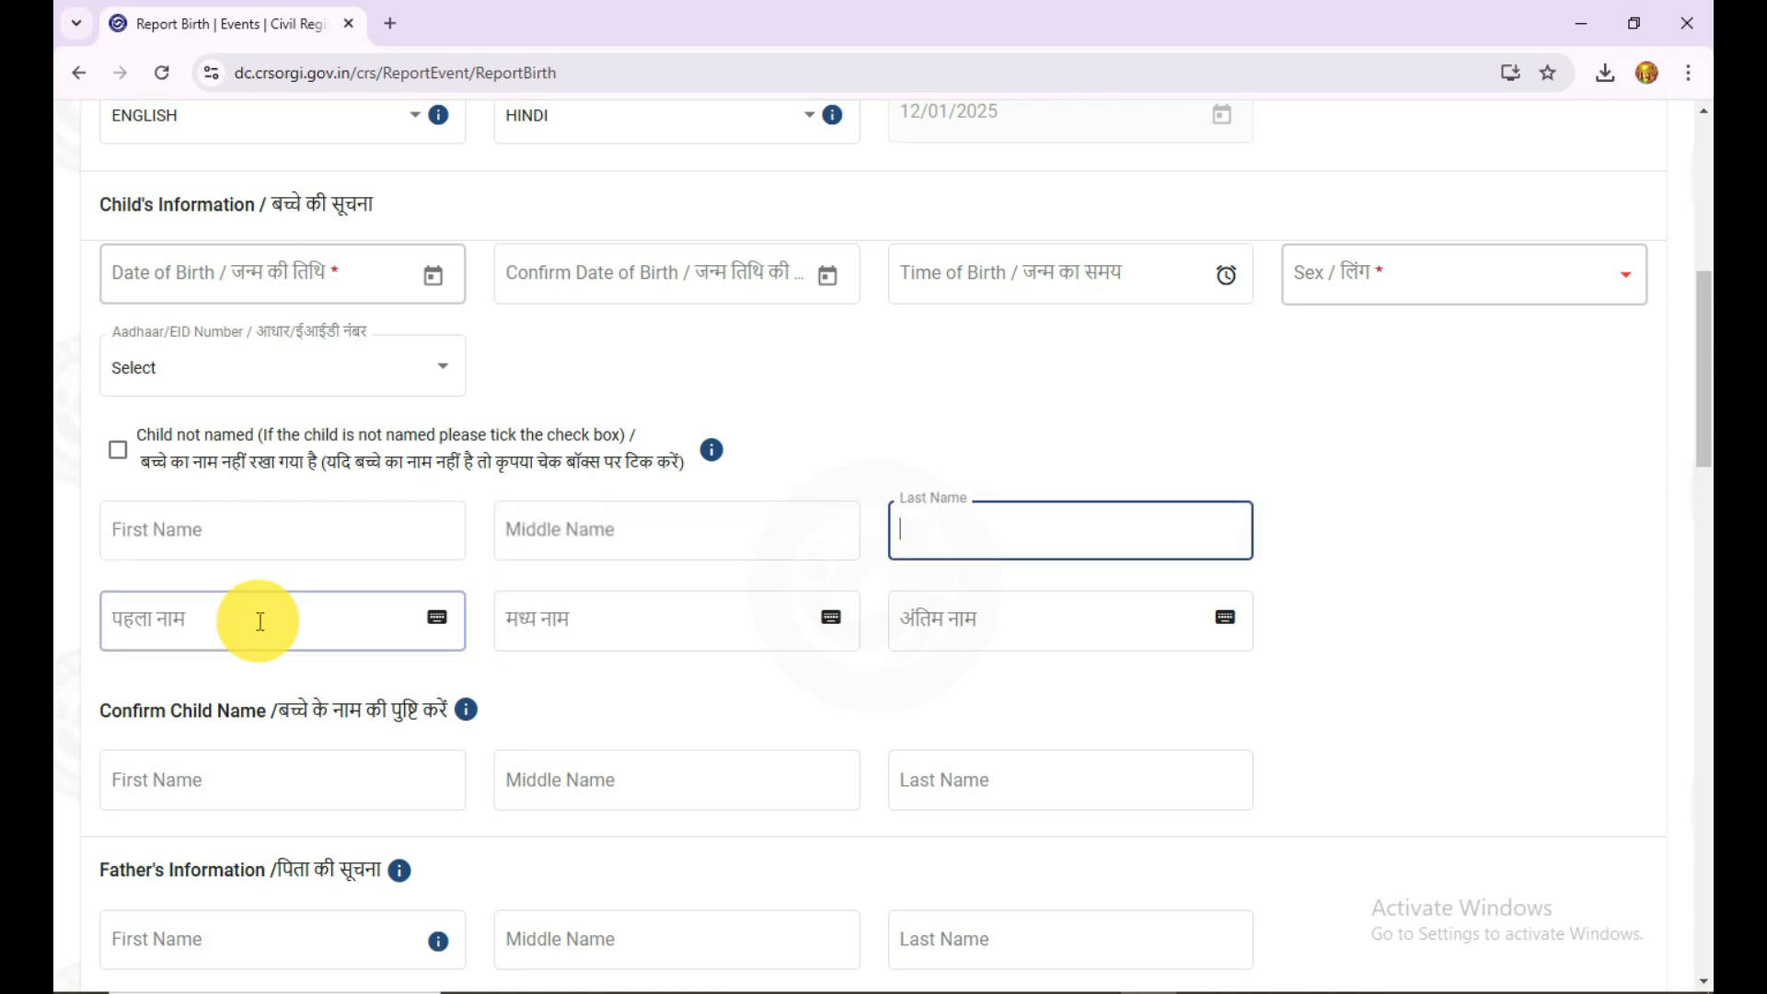
pyautogui.click(304, 534)
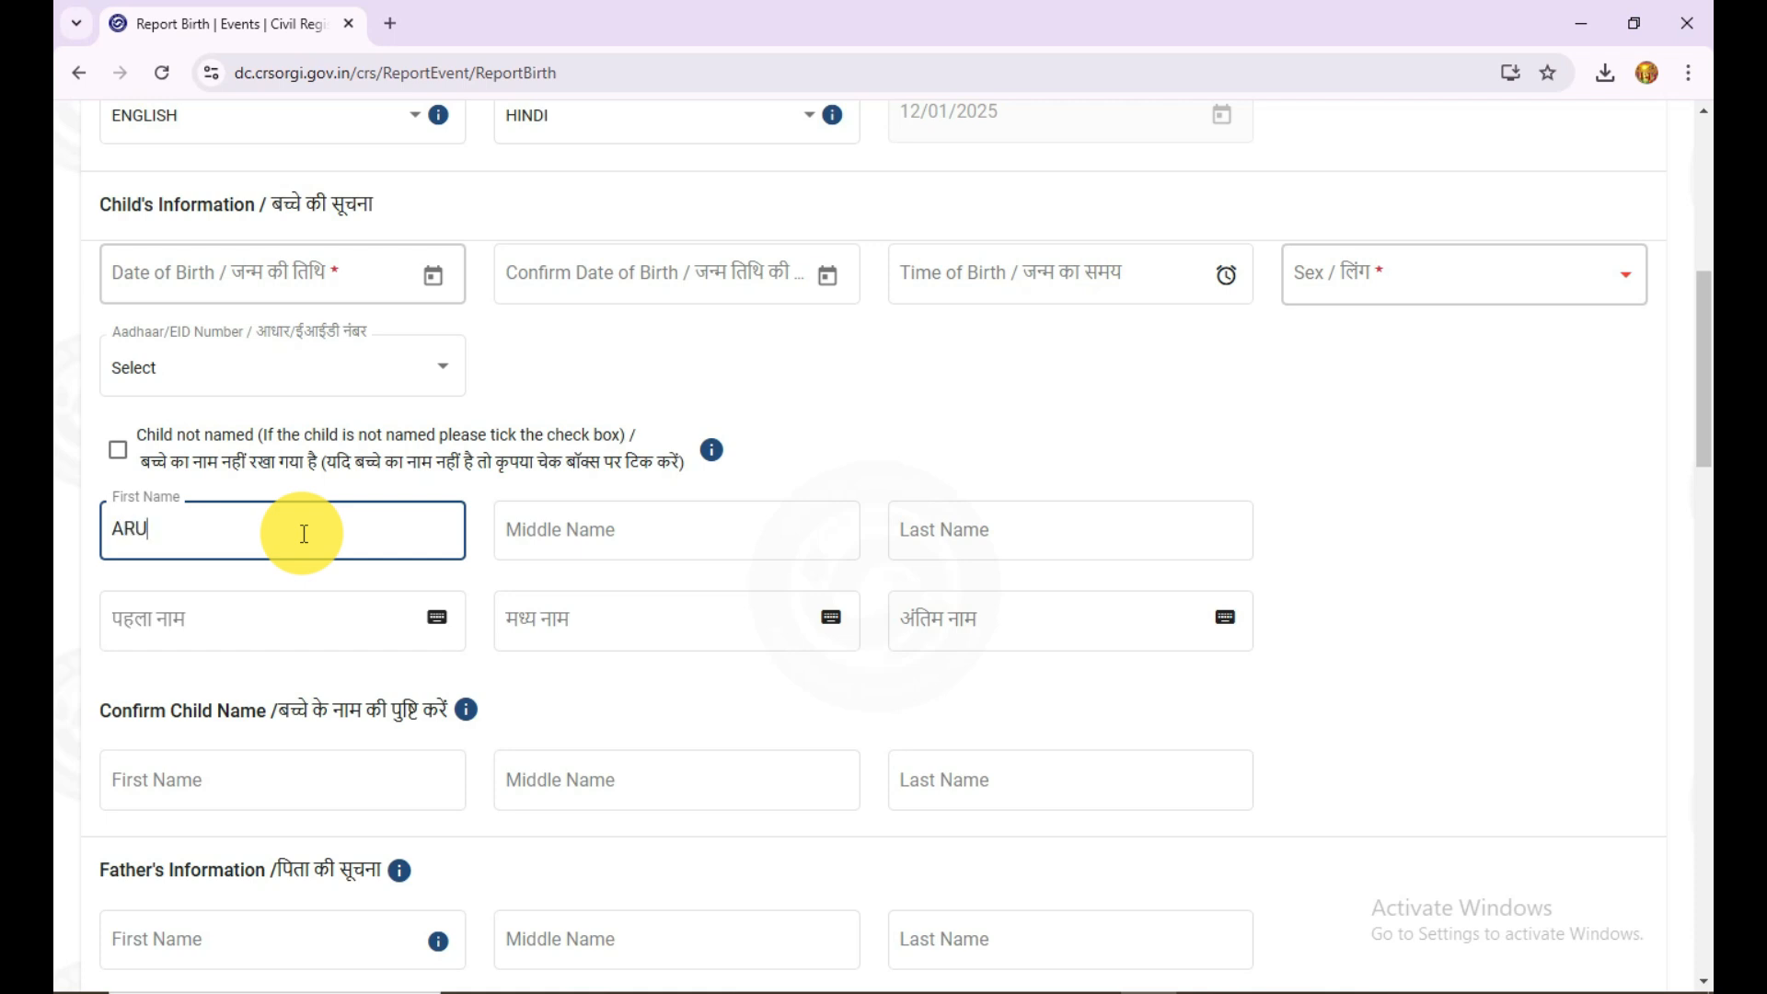
pyautogui.press('Tab')
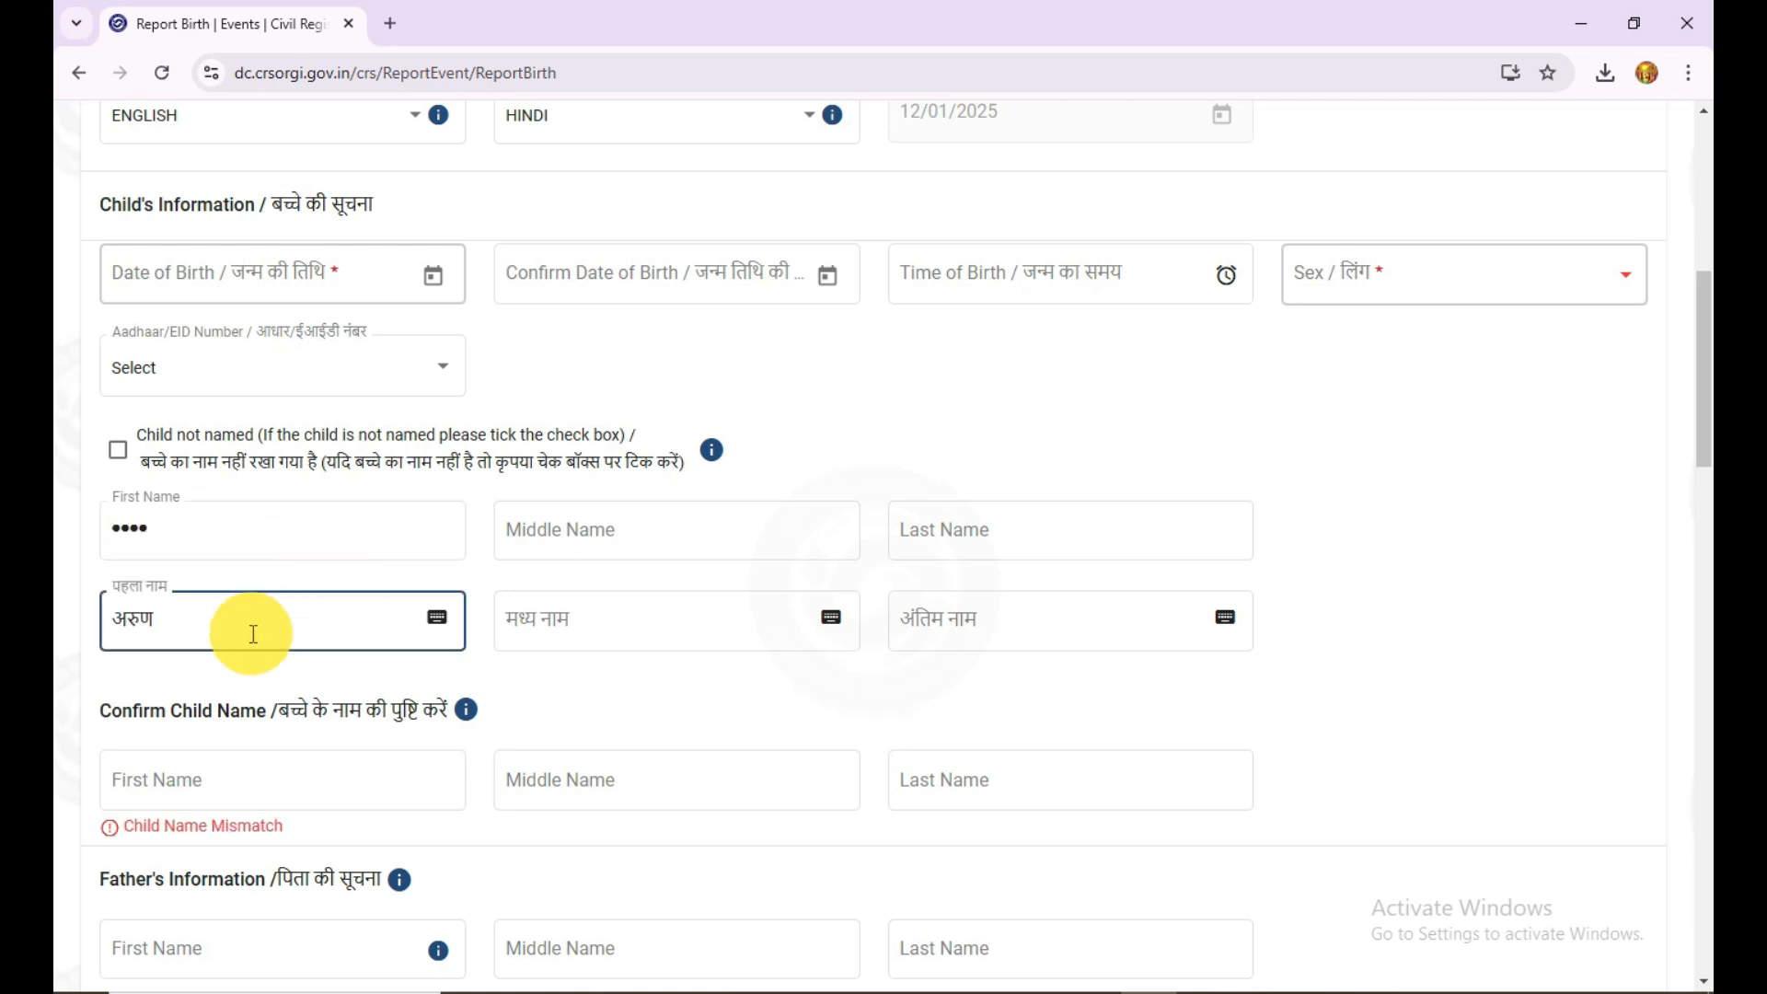
# Step: Examine the on-screen Hindi keyboard for the child's first name and close it without changing the name
pyautogui.click(588, 674)
pyautogui.click(438, 627)
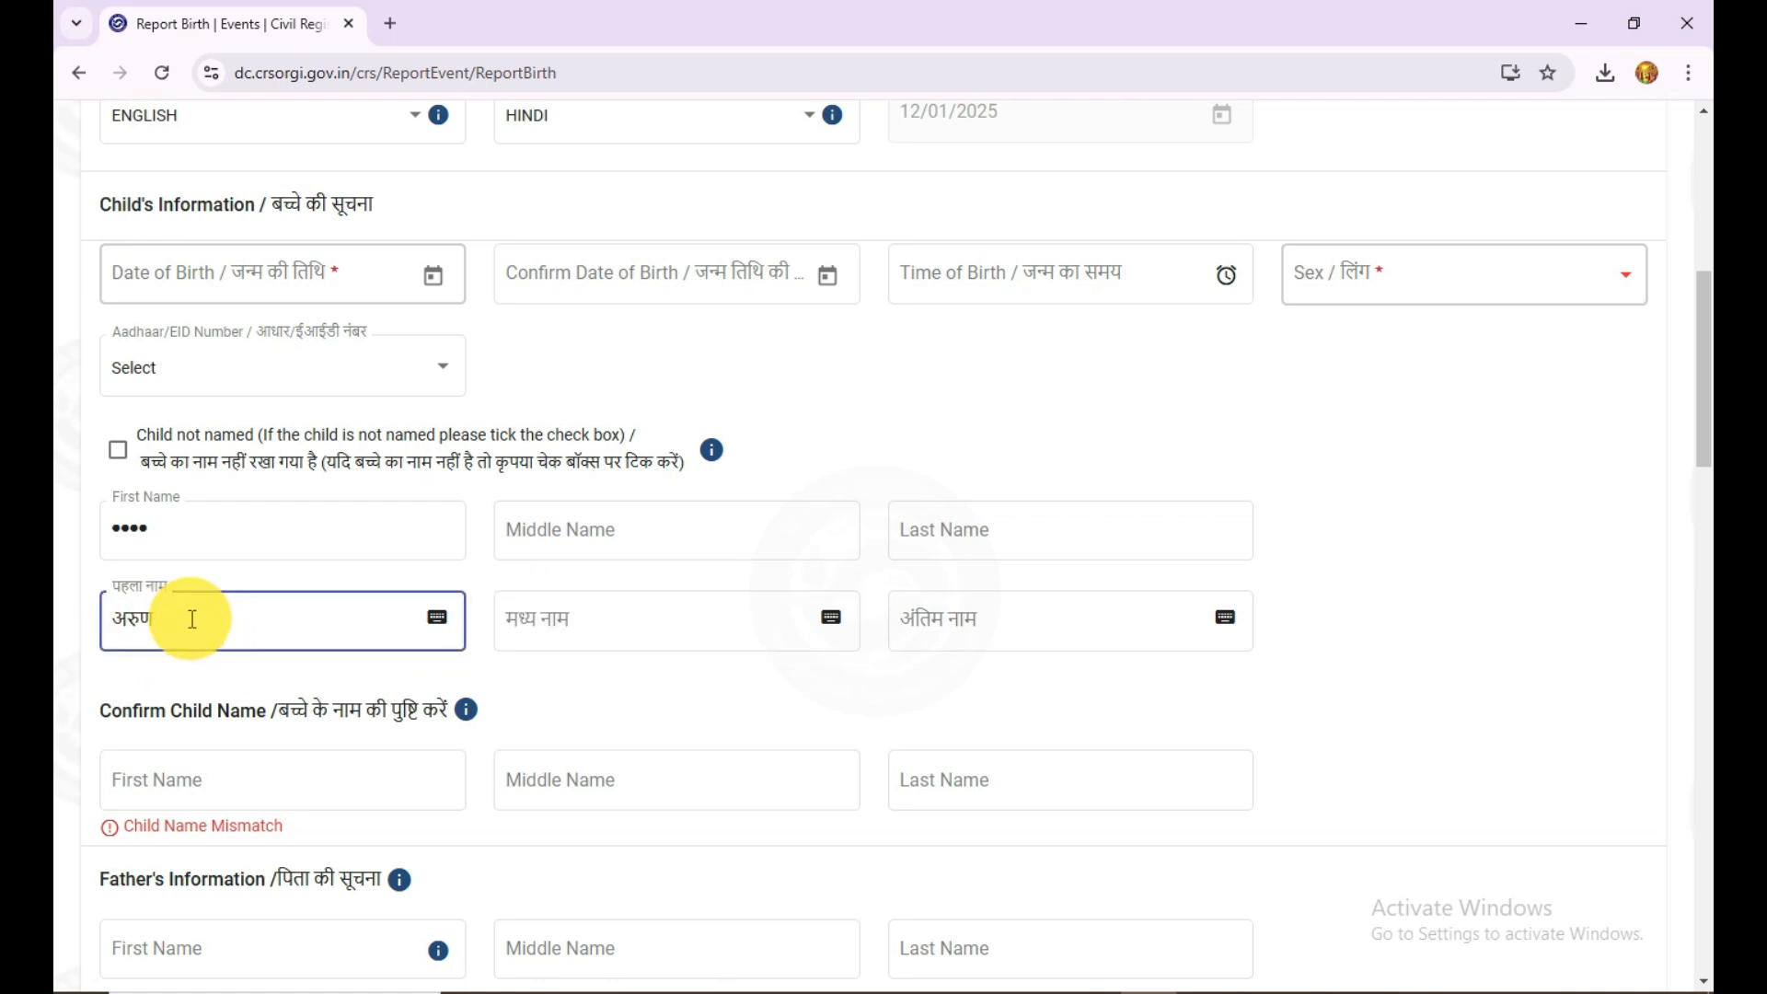
pyautogui.click(438, 626)
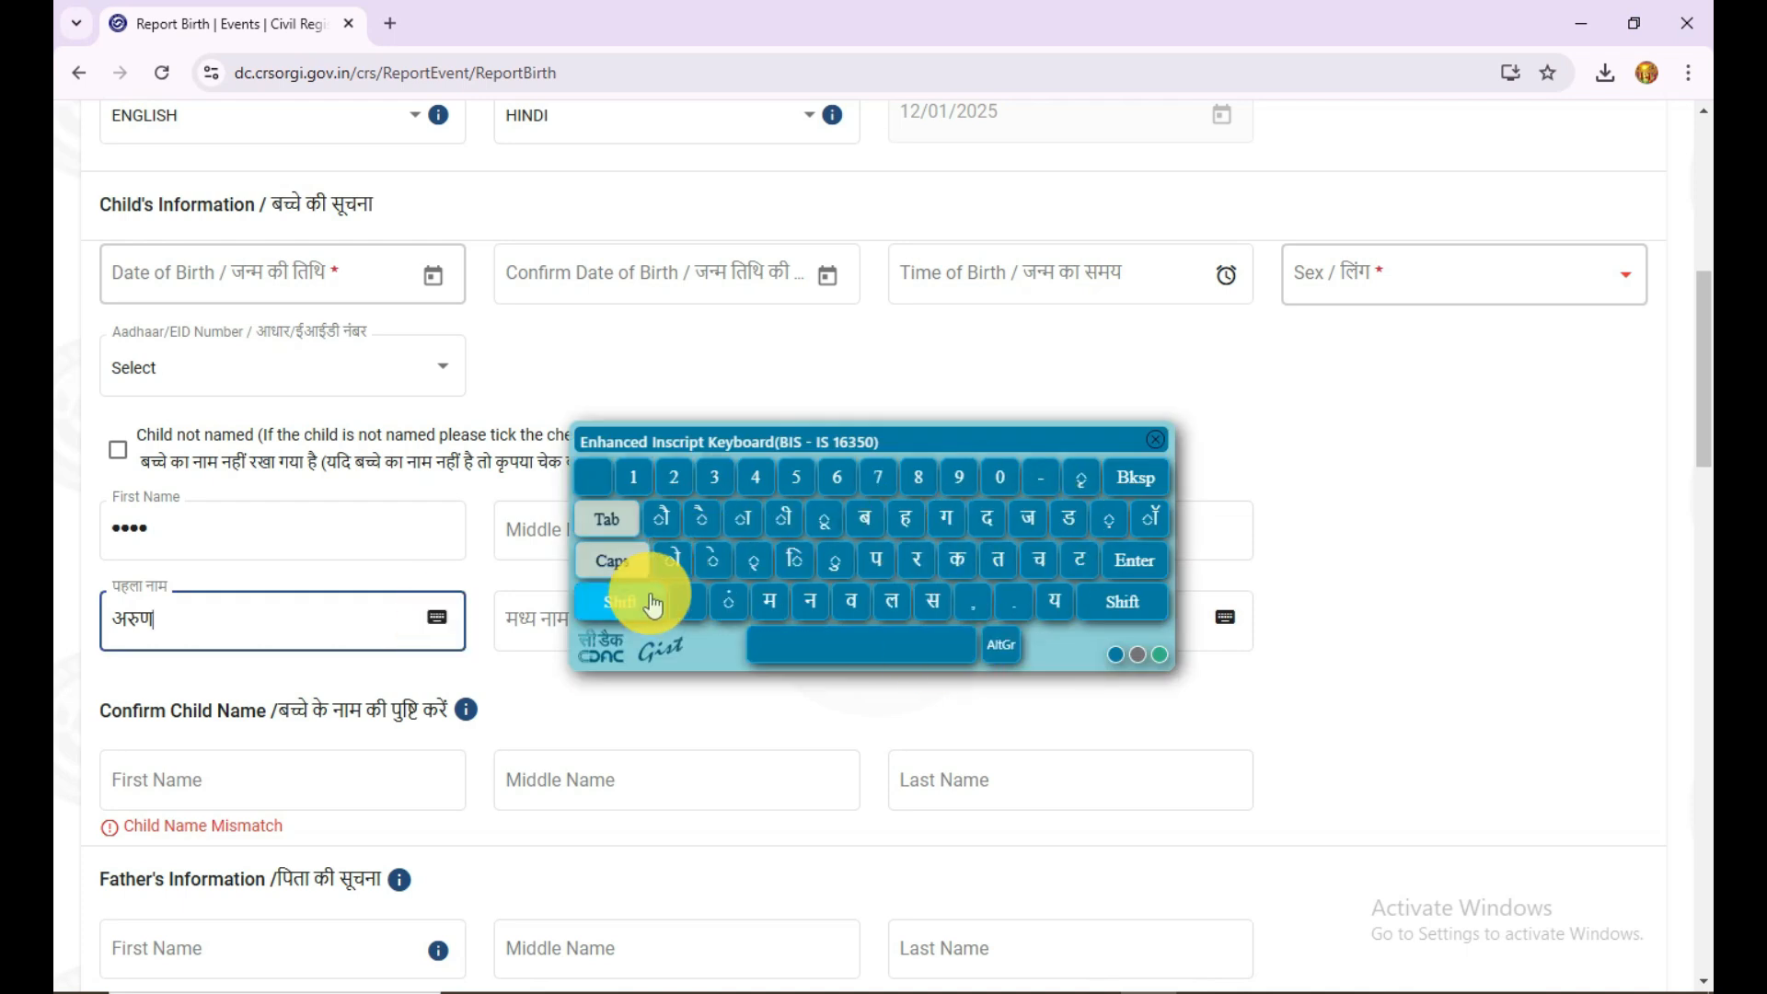
pyautogui.click(1146, 449)
# Step: Review the first, middle and last name fields in the Confirm Child Name section
pyautogui.scroll(-3, 665, 668)
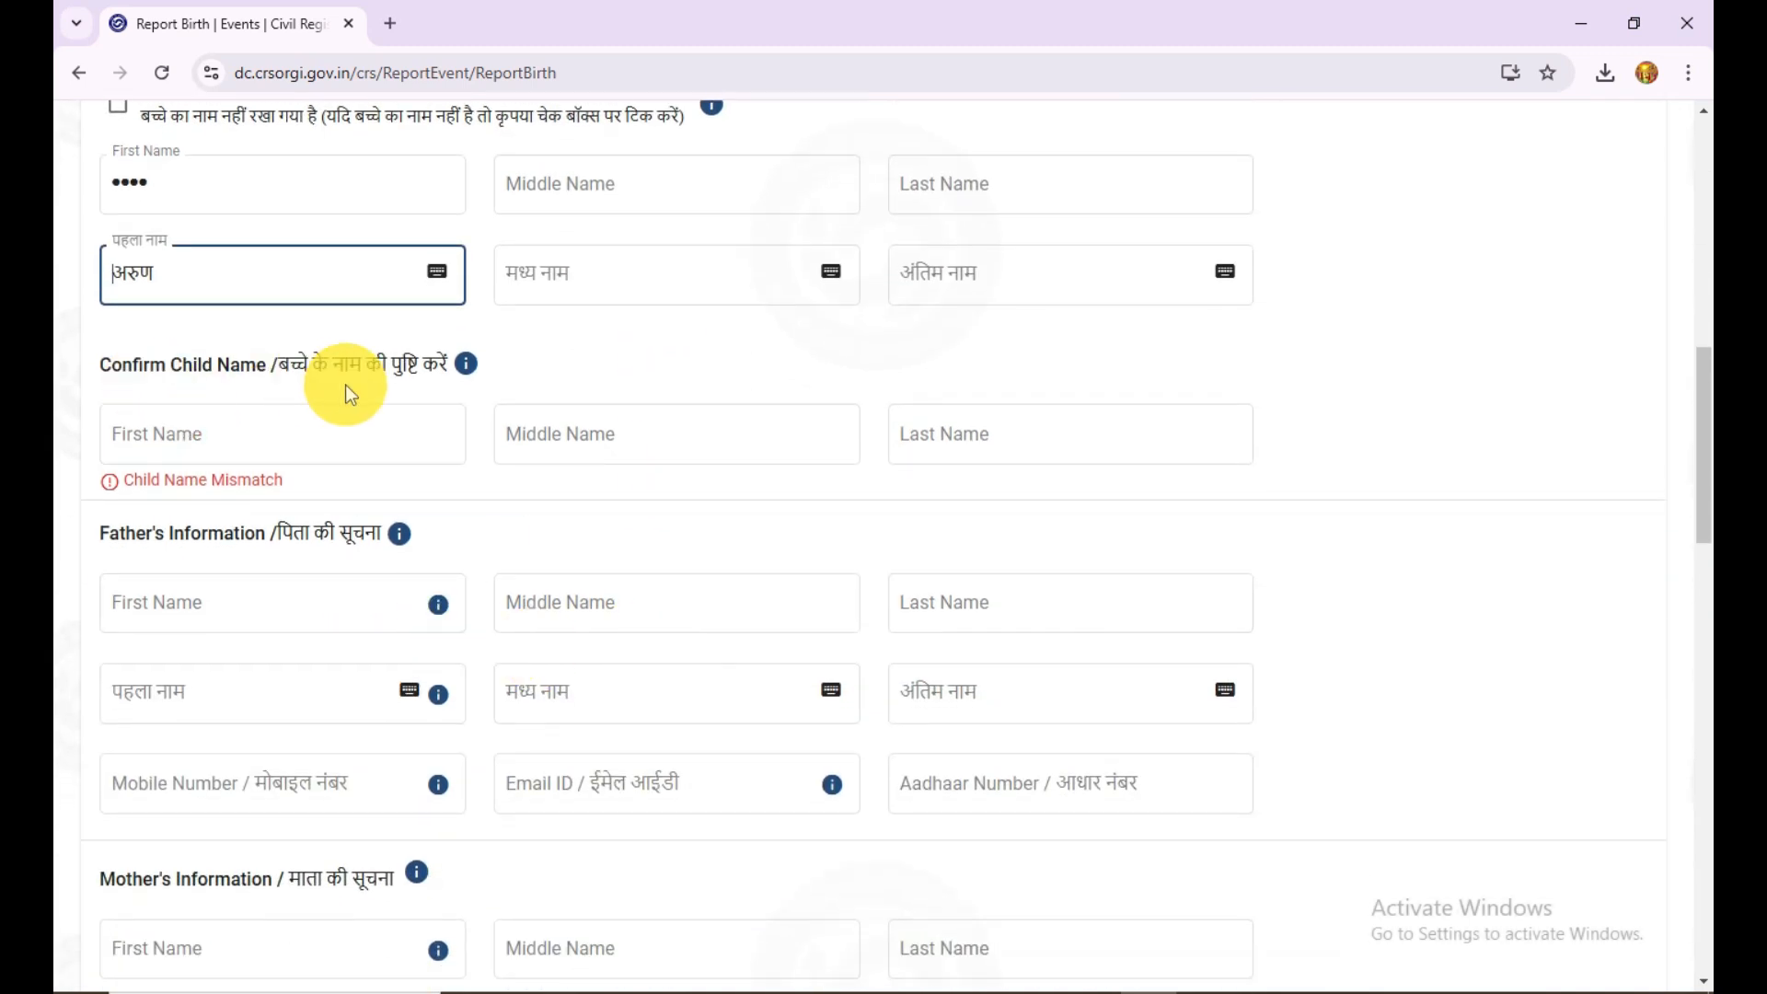
pyautogui.click(171, 441)
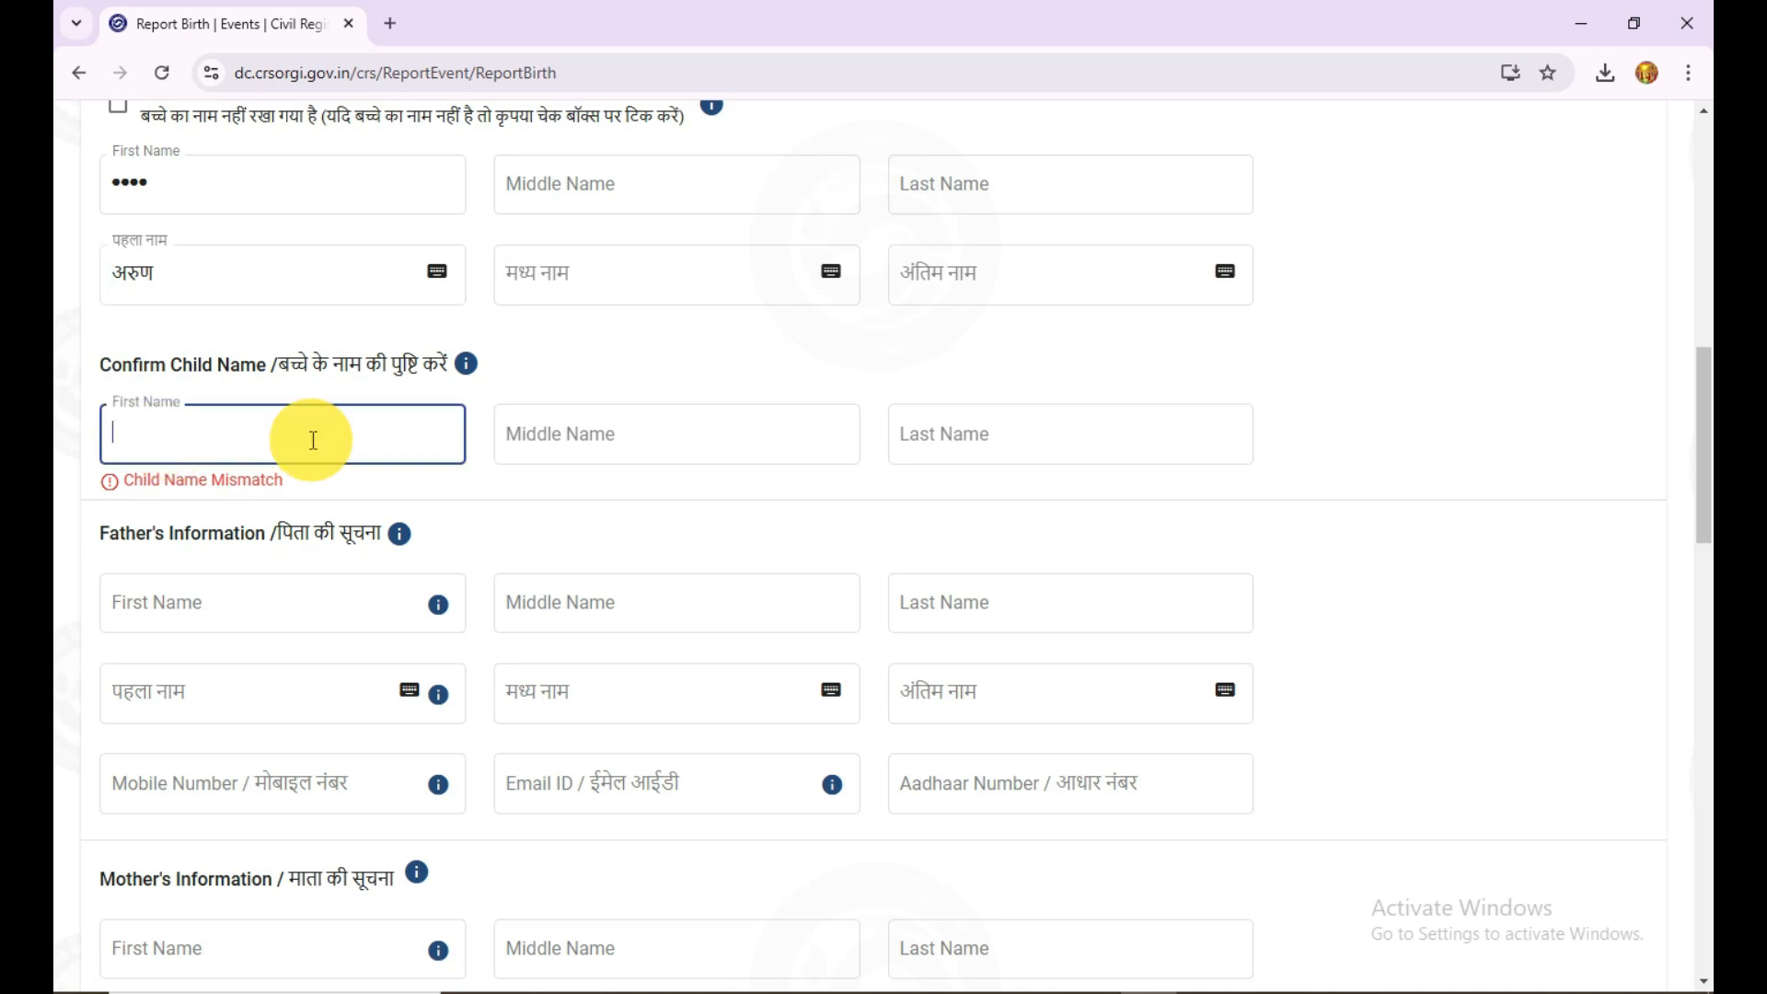
pyautogui.click(773, 433)
pyautogui.click(1123, 433)
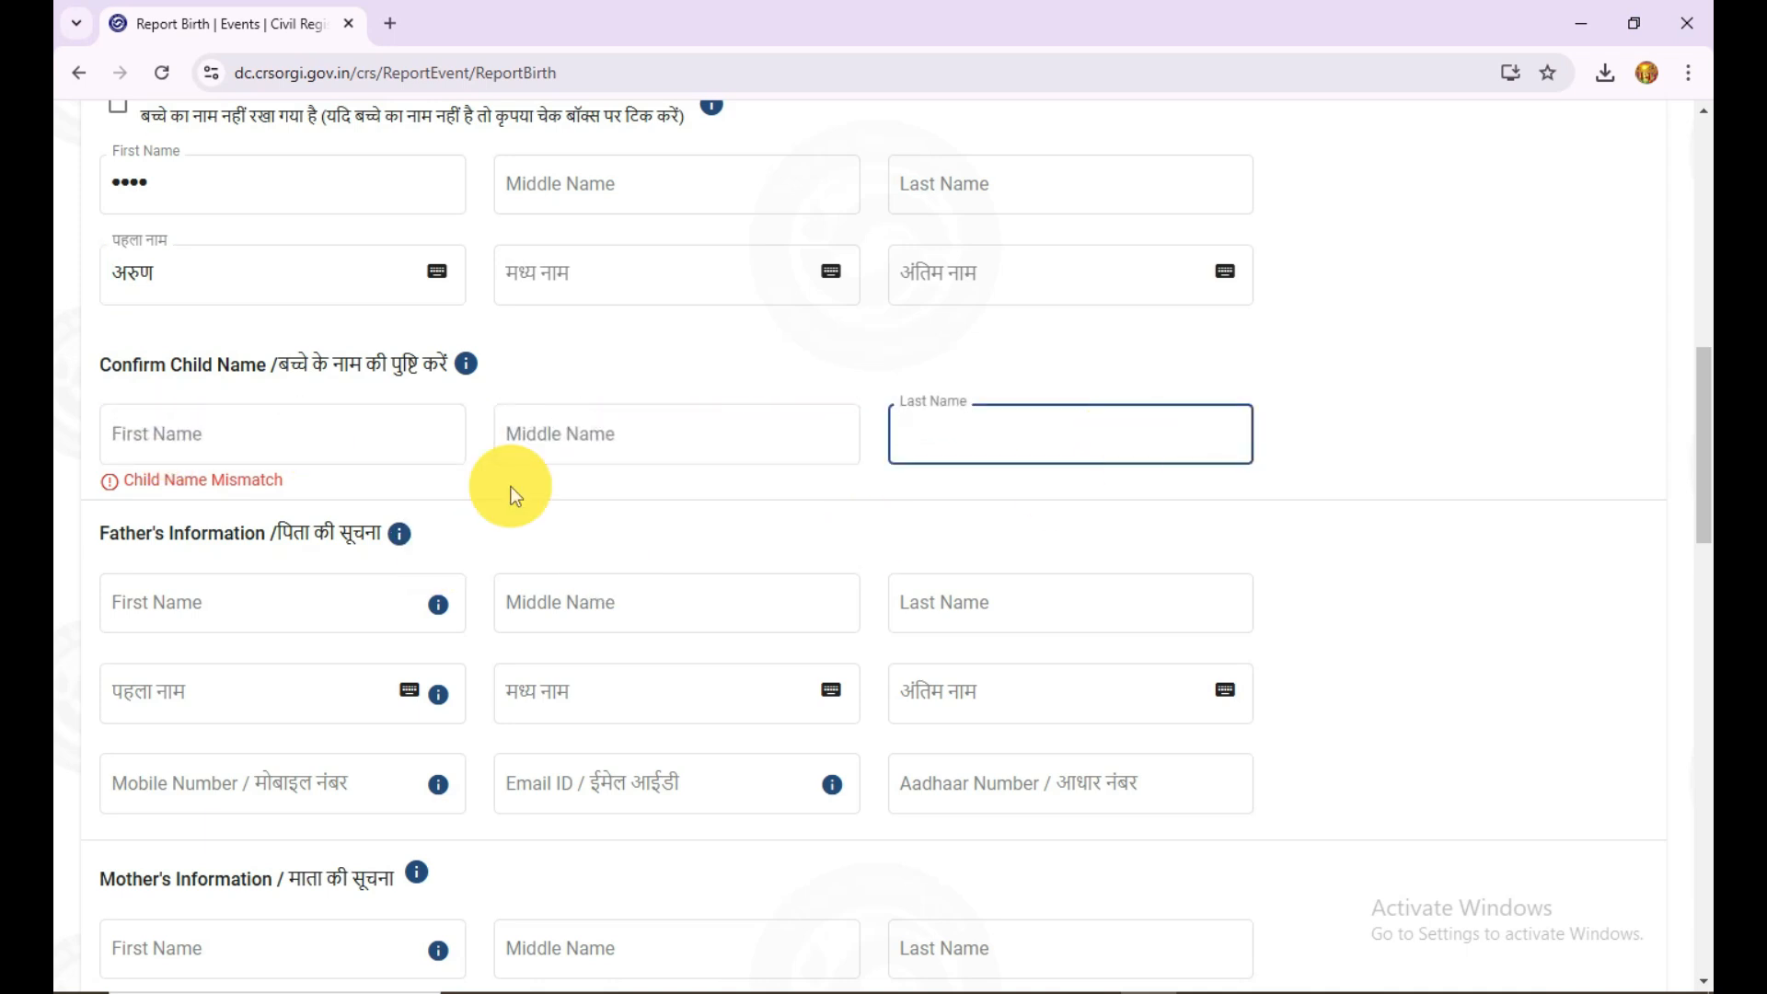
pyautogui.click(694, 428)
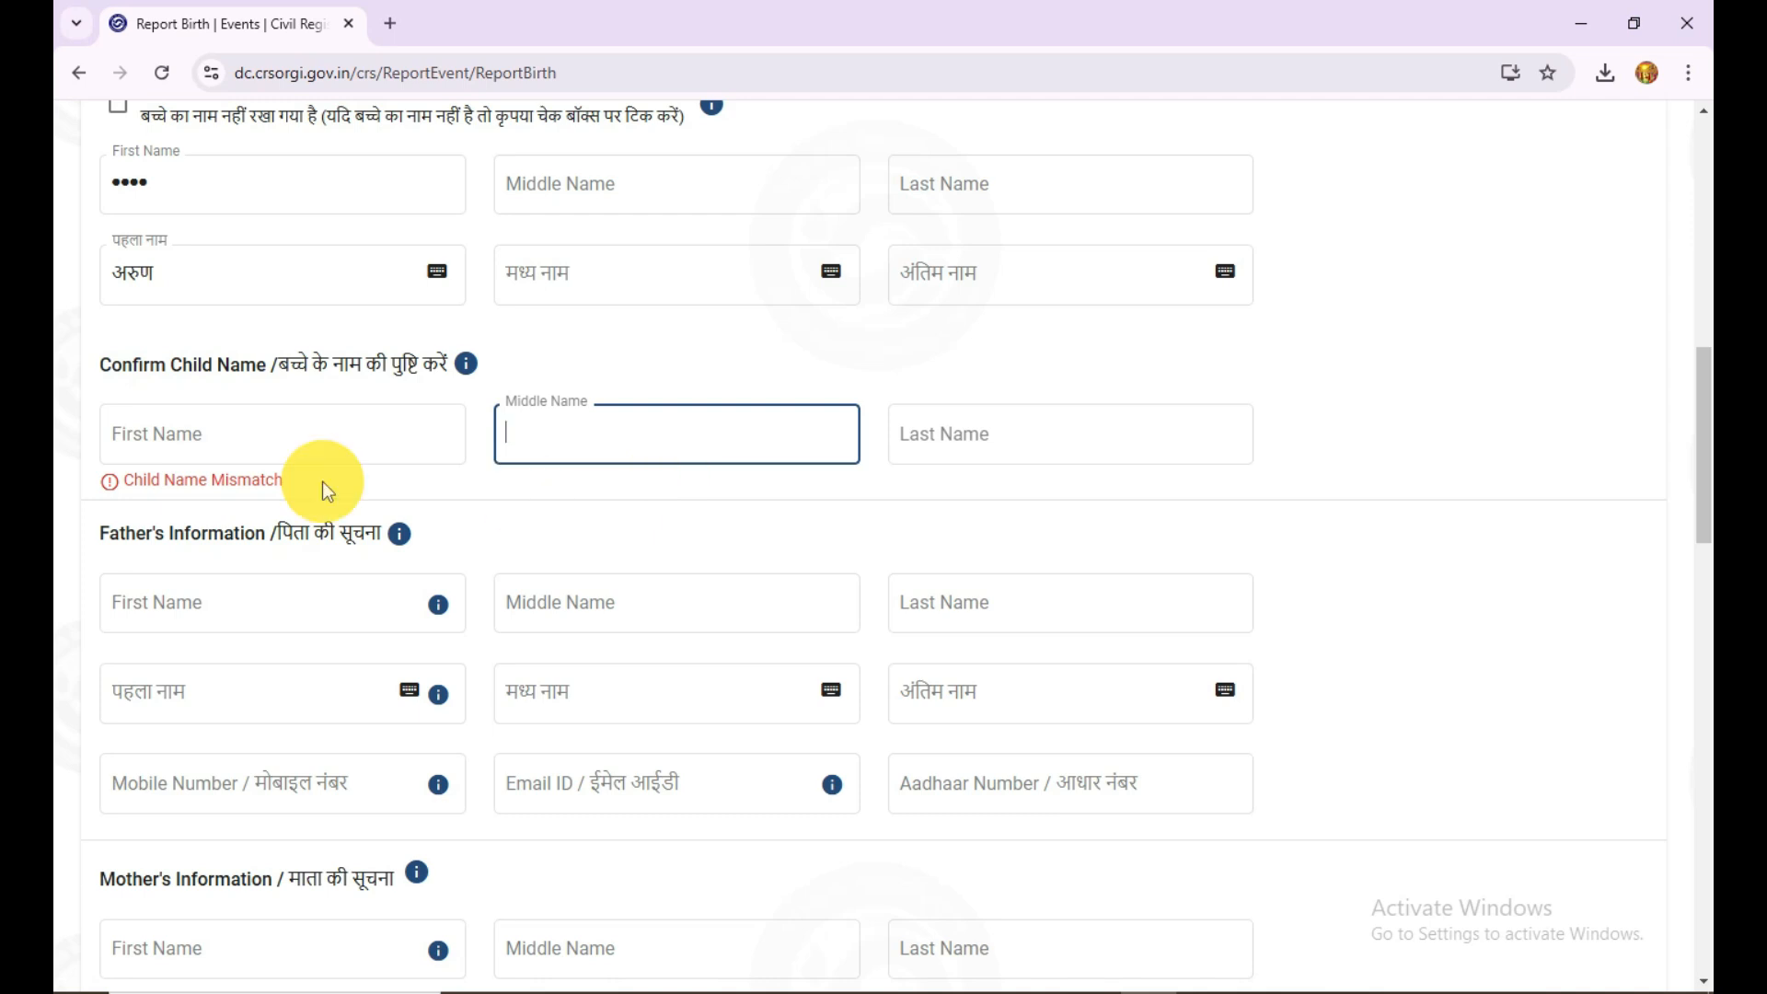
pyautogui.click(340, 445)
pyautogui.click(981, 422)
# Step: Review the English and Hindi name fields and the contact fields in the Father's Information section
pyautogui.scroll(-2, 510, 537)
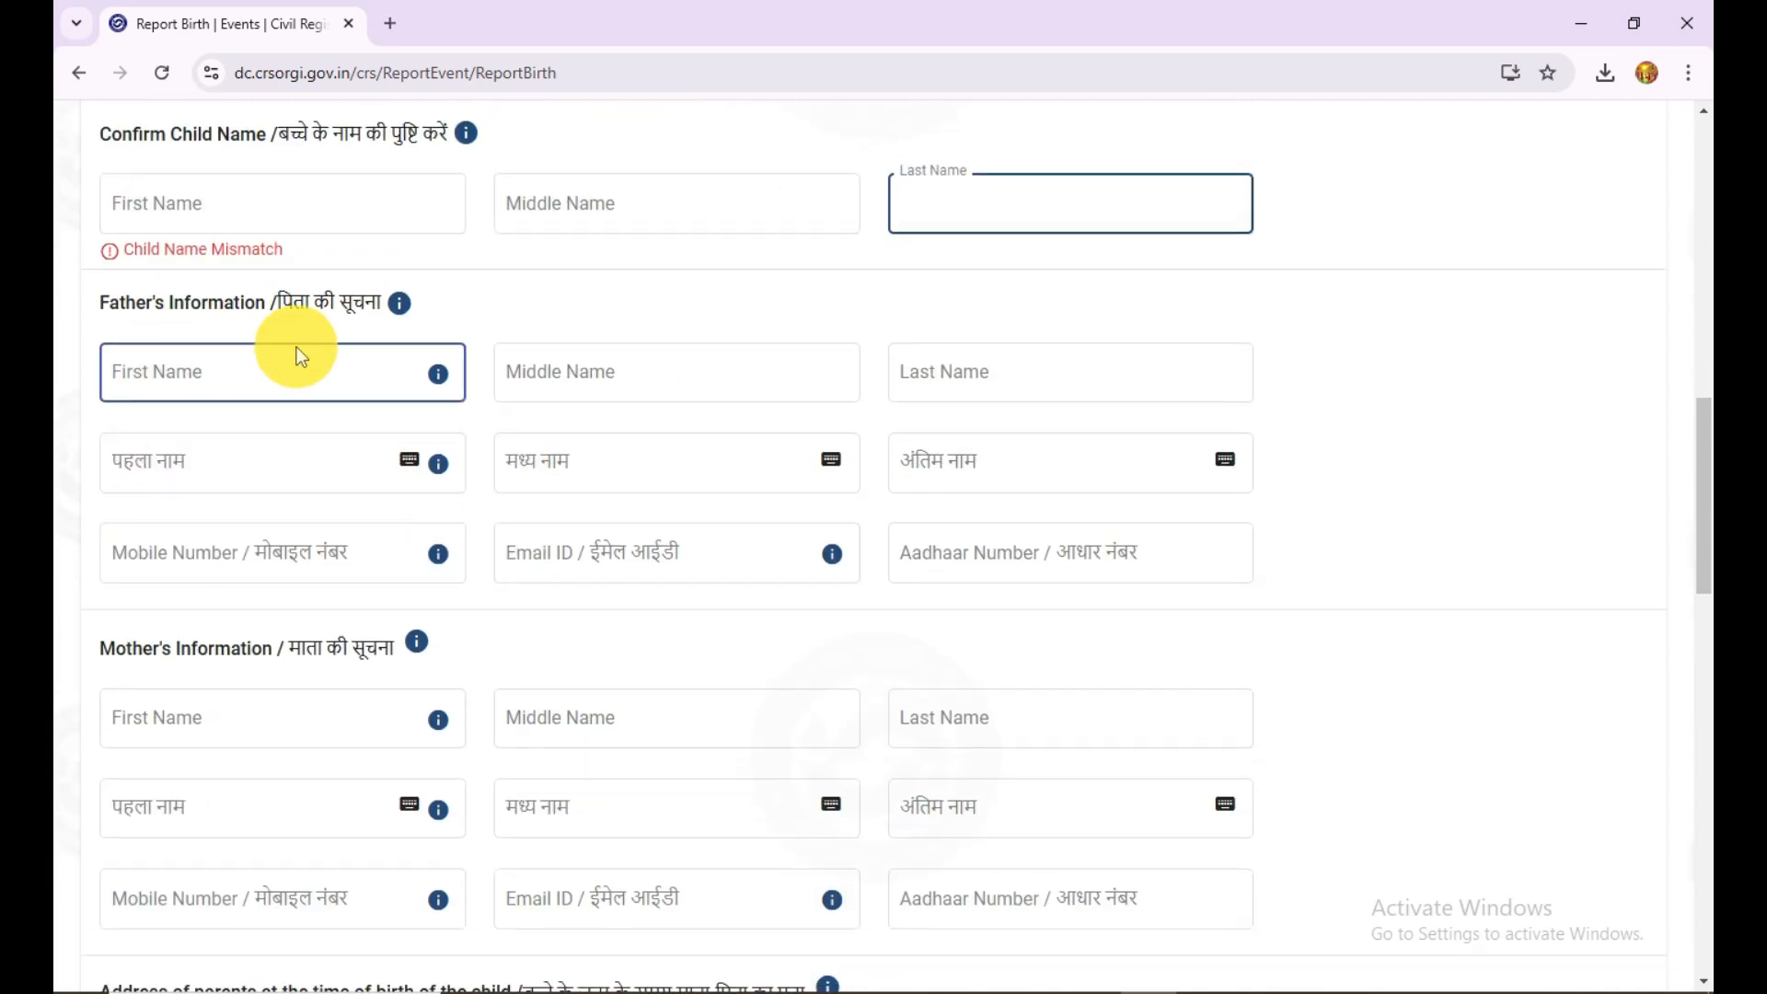
pyautogui.click(248, 375)
pyautogui.click(653, 369)
pyautogui.click(966, 369)
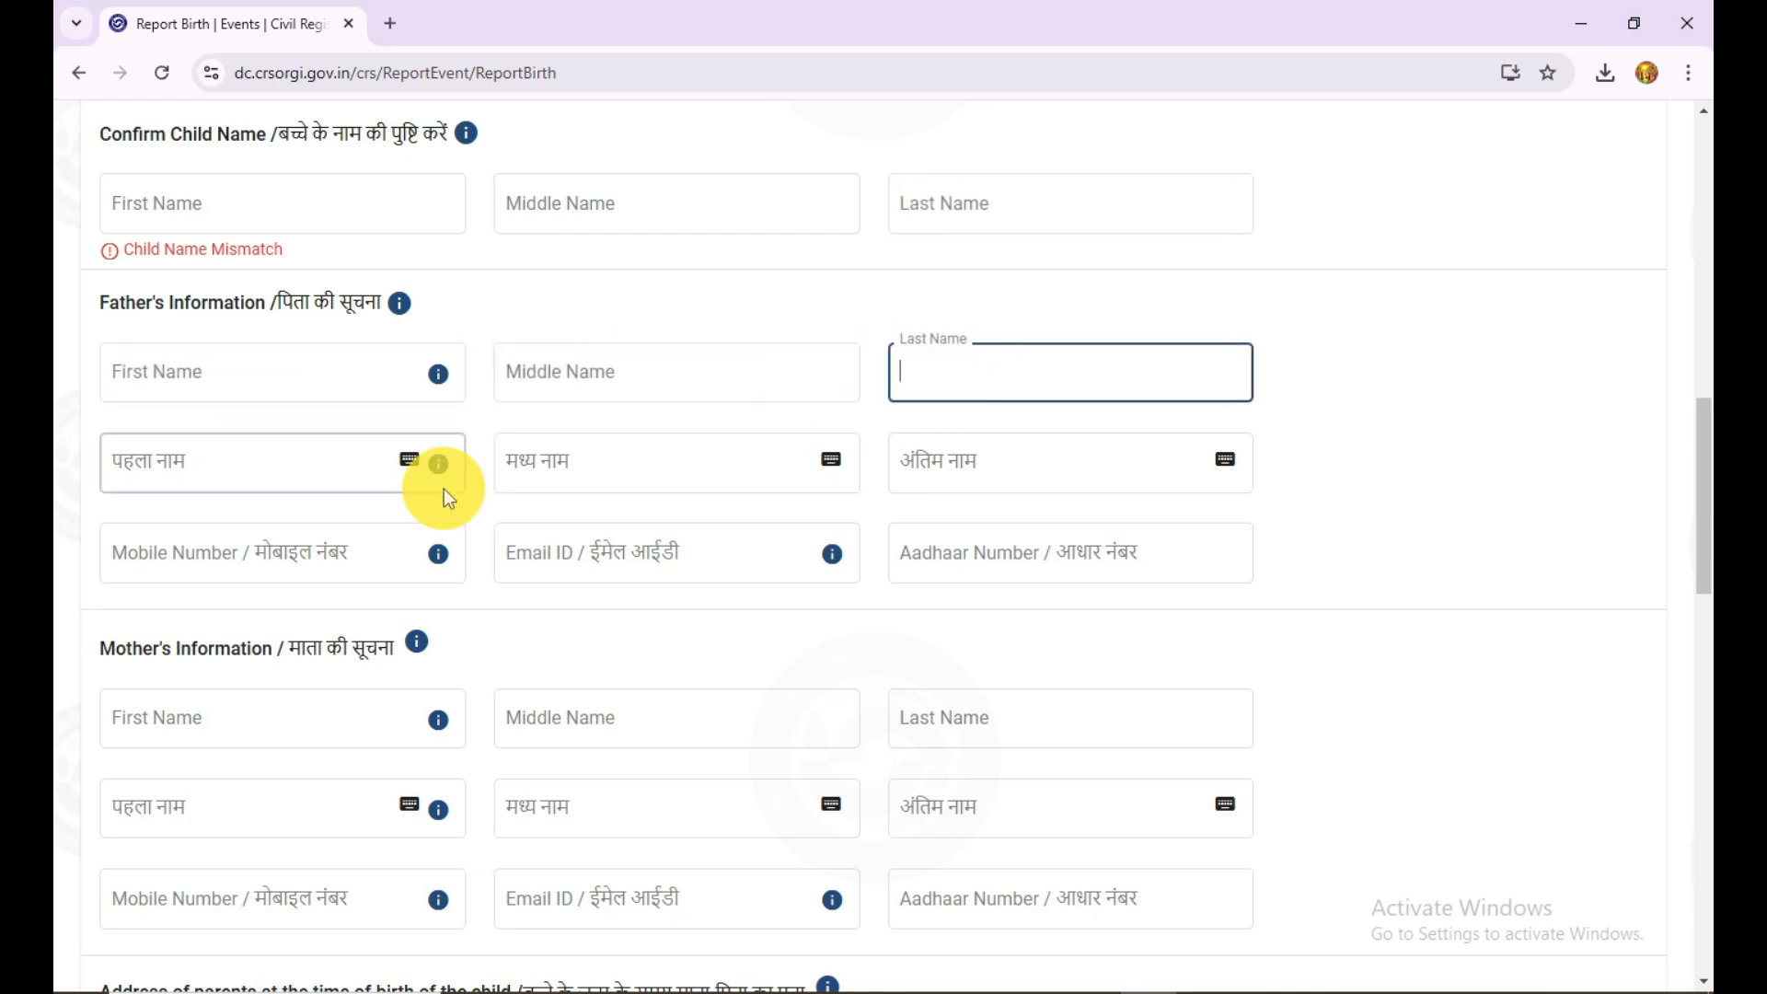
pyautogui.click(699, 376)
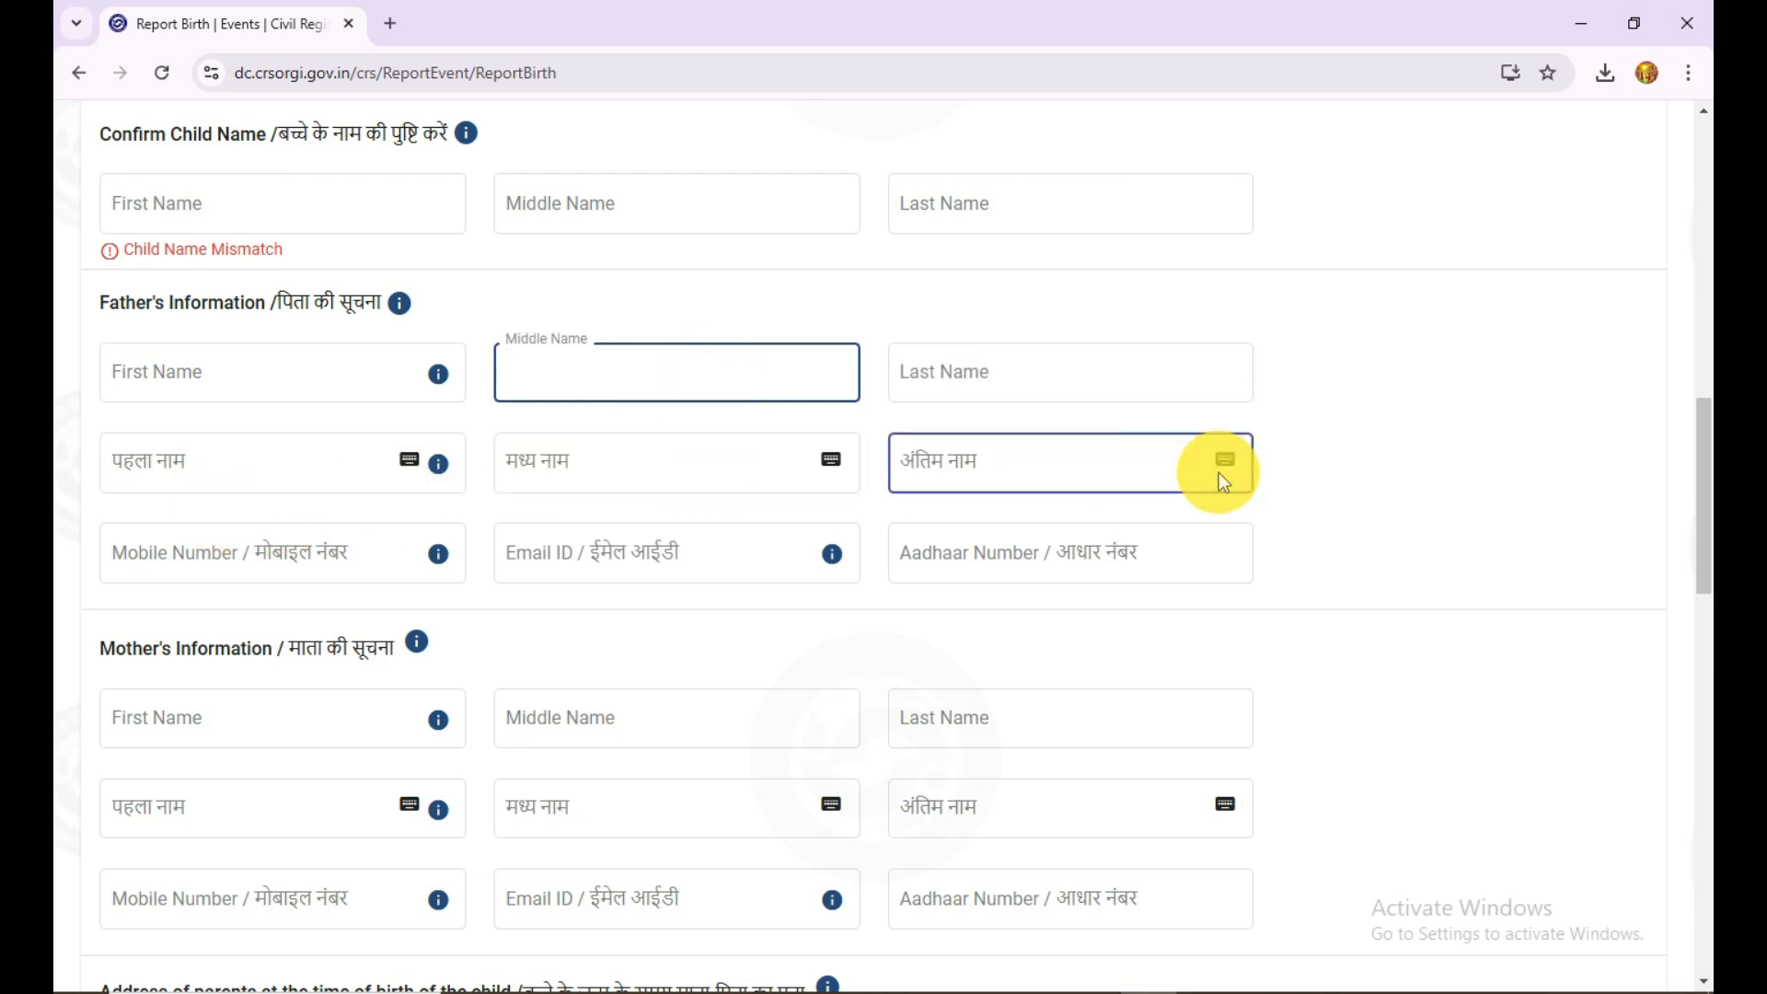
# Step: Set the parents' address state to Uttar Pradesh and mark their permanent address as the same as at the child's birth
pyautogui.scroll(-2, 1360, 489)
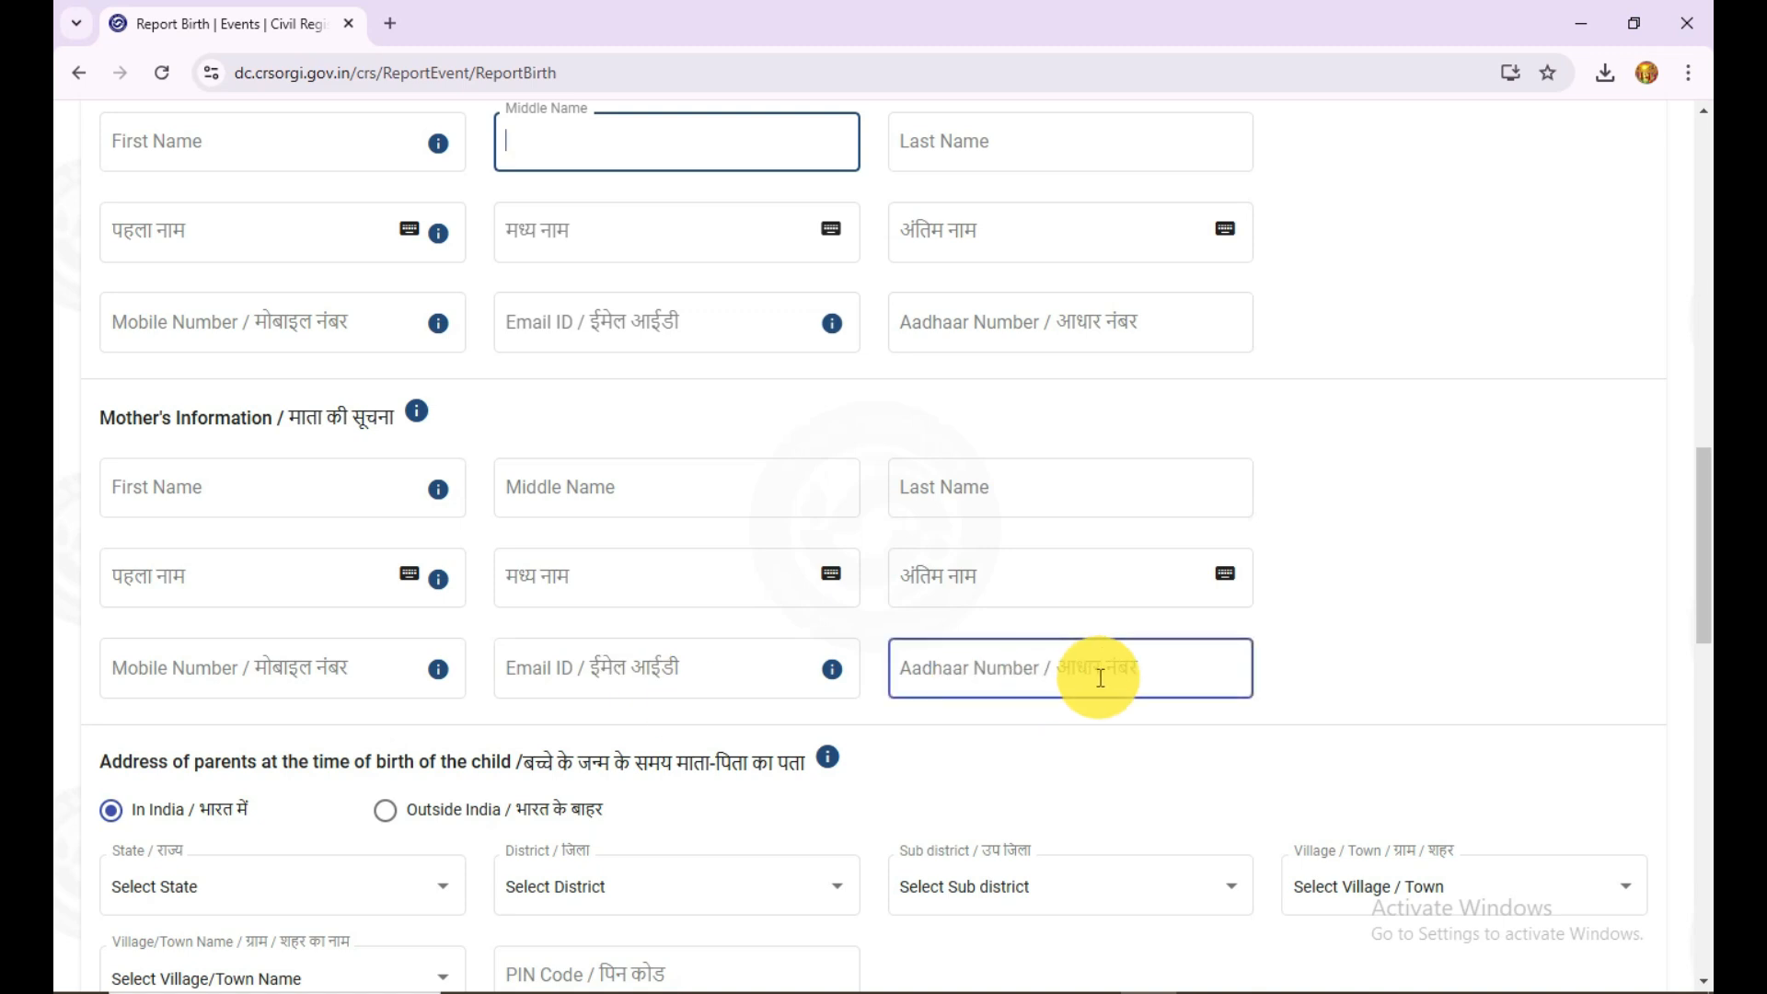
pyautogui.scroll(-2, 1553, 622)
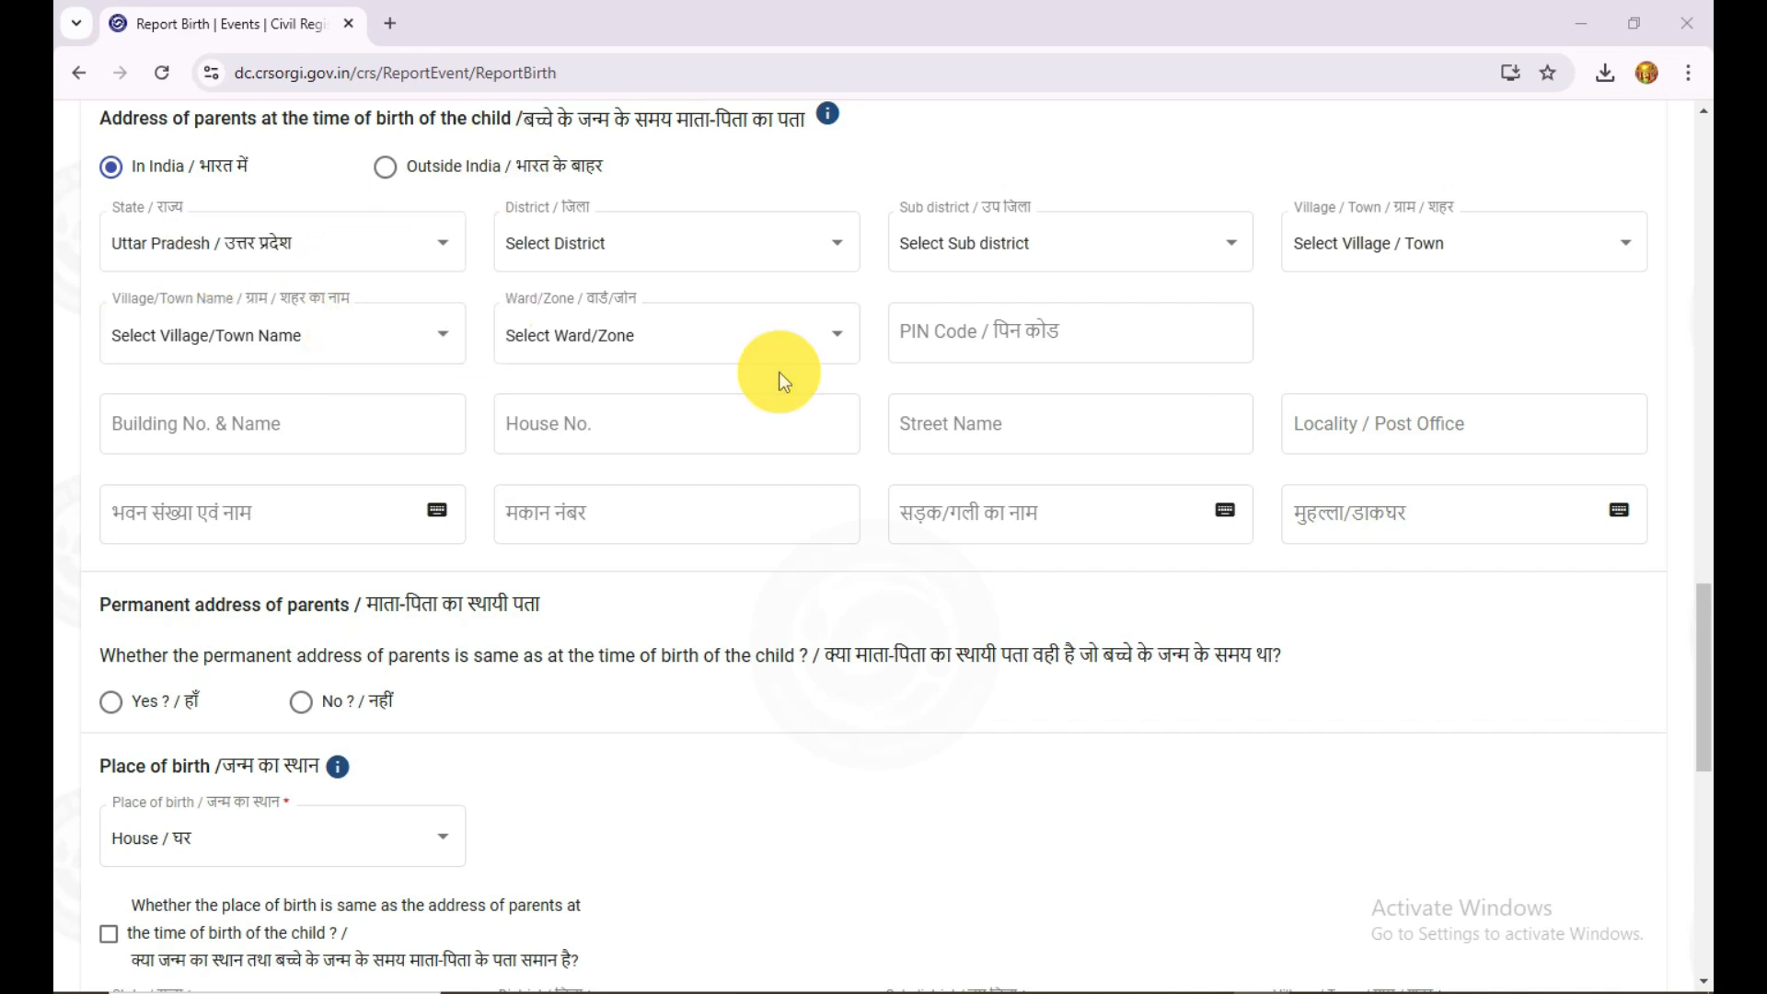
pyautogui.click(1248, 309)
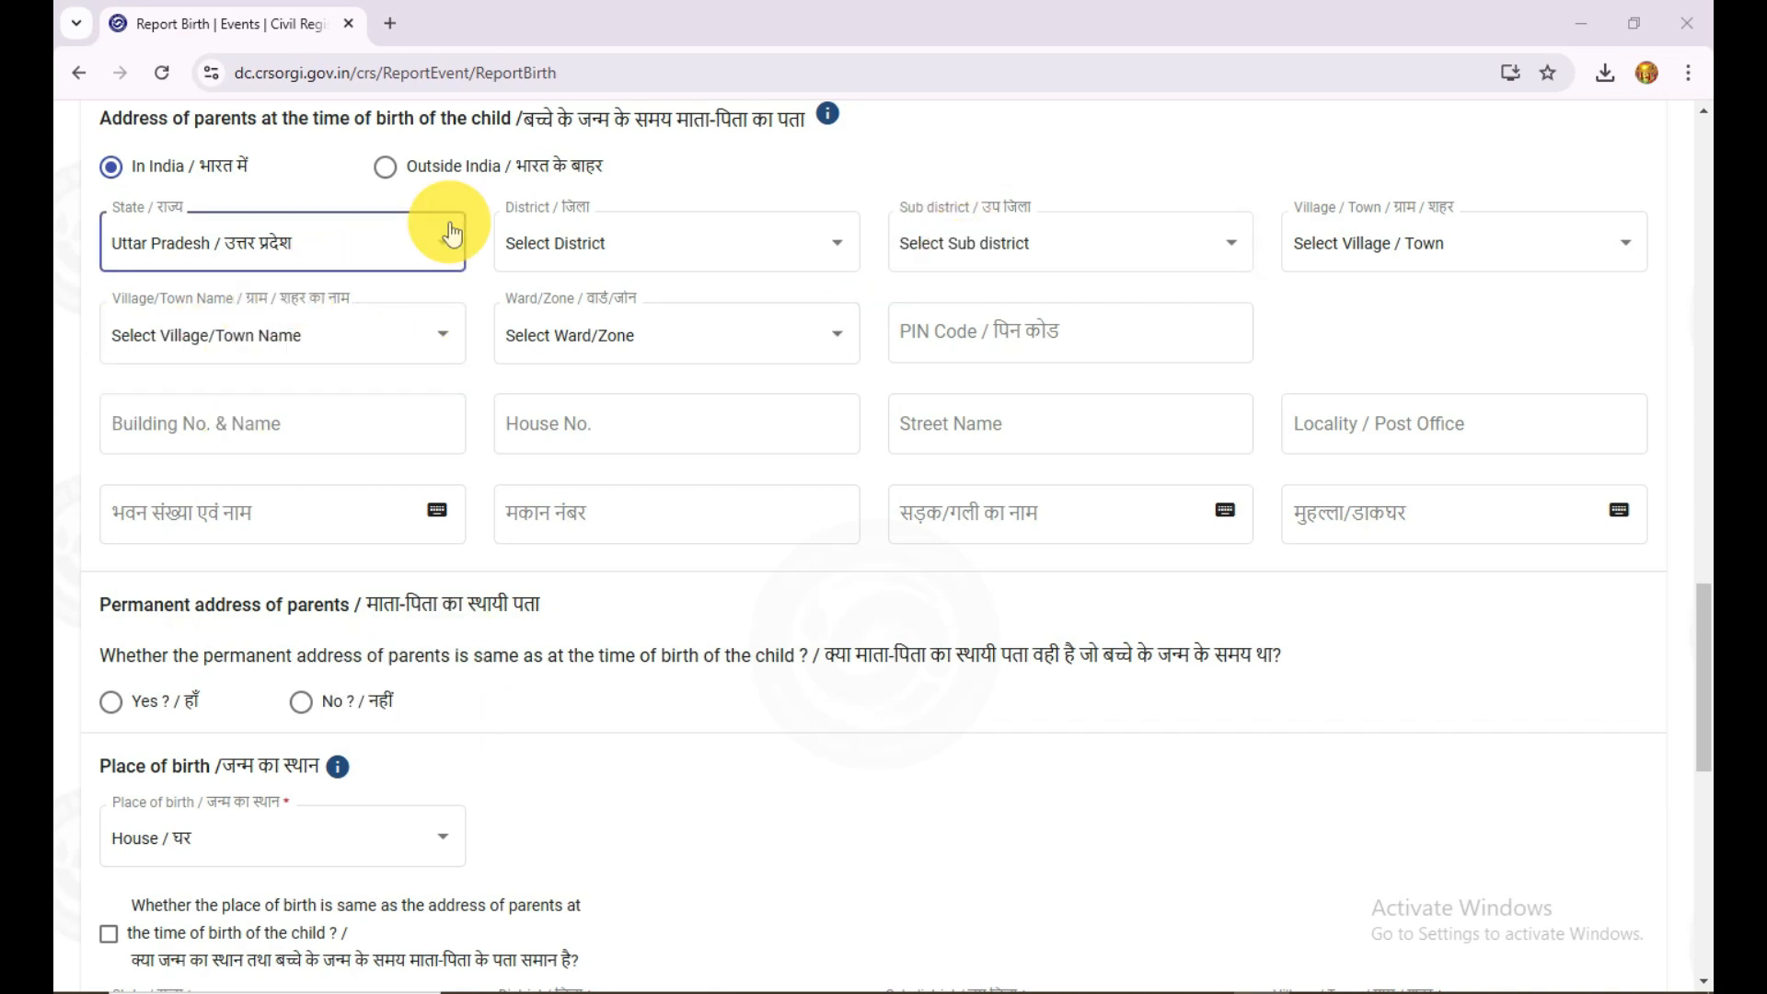
pyautogui.click(113, 702)
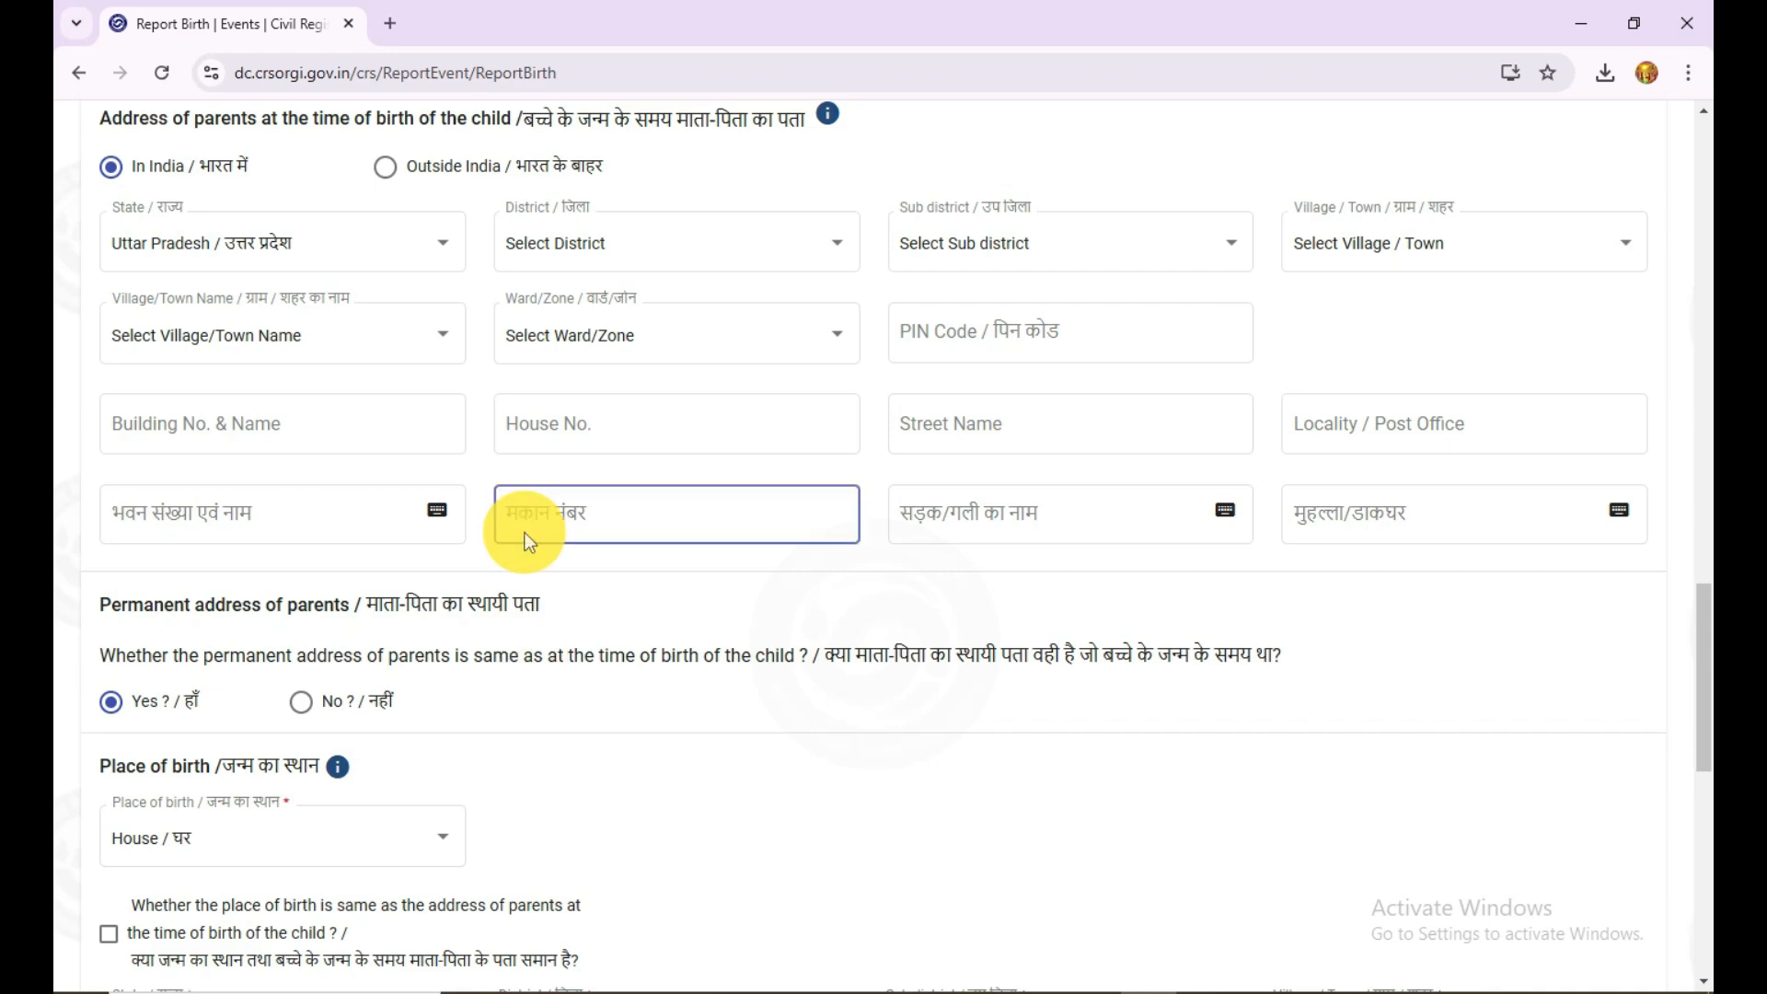
# Step: Set the place of birth to Hospital/Institution
pyautogui.scroll(-5, 537, 622)
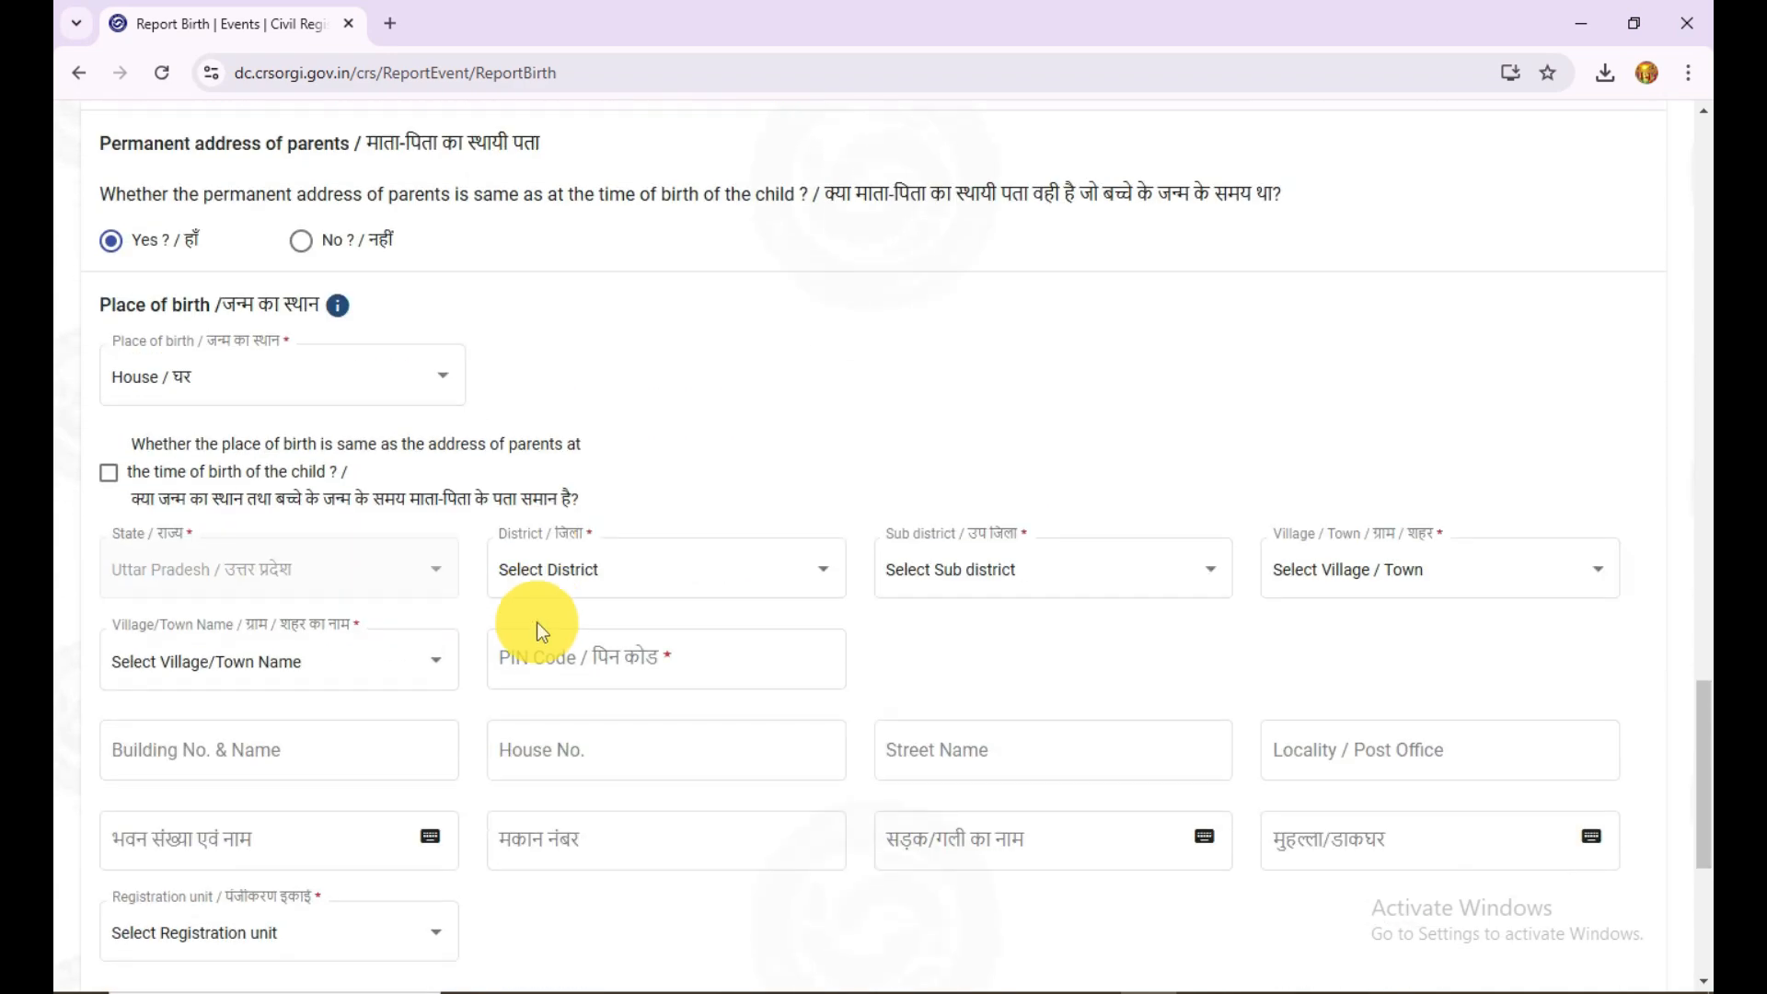
pyautogui.click(360, 394)
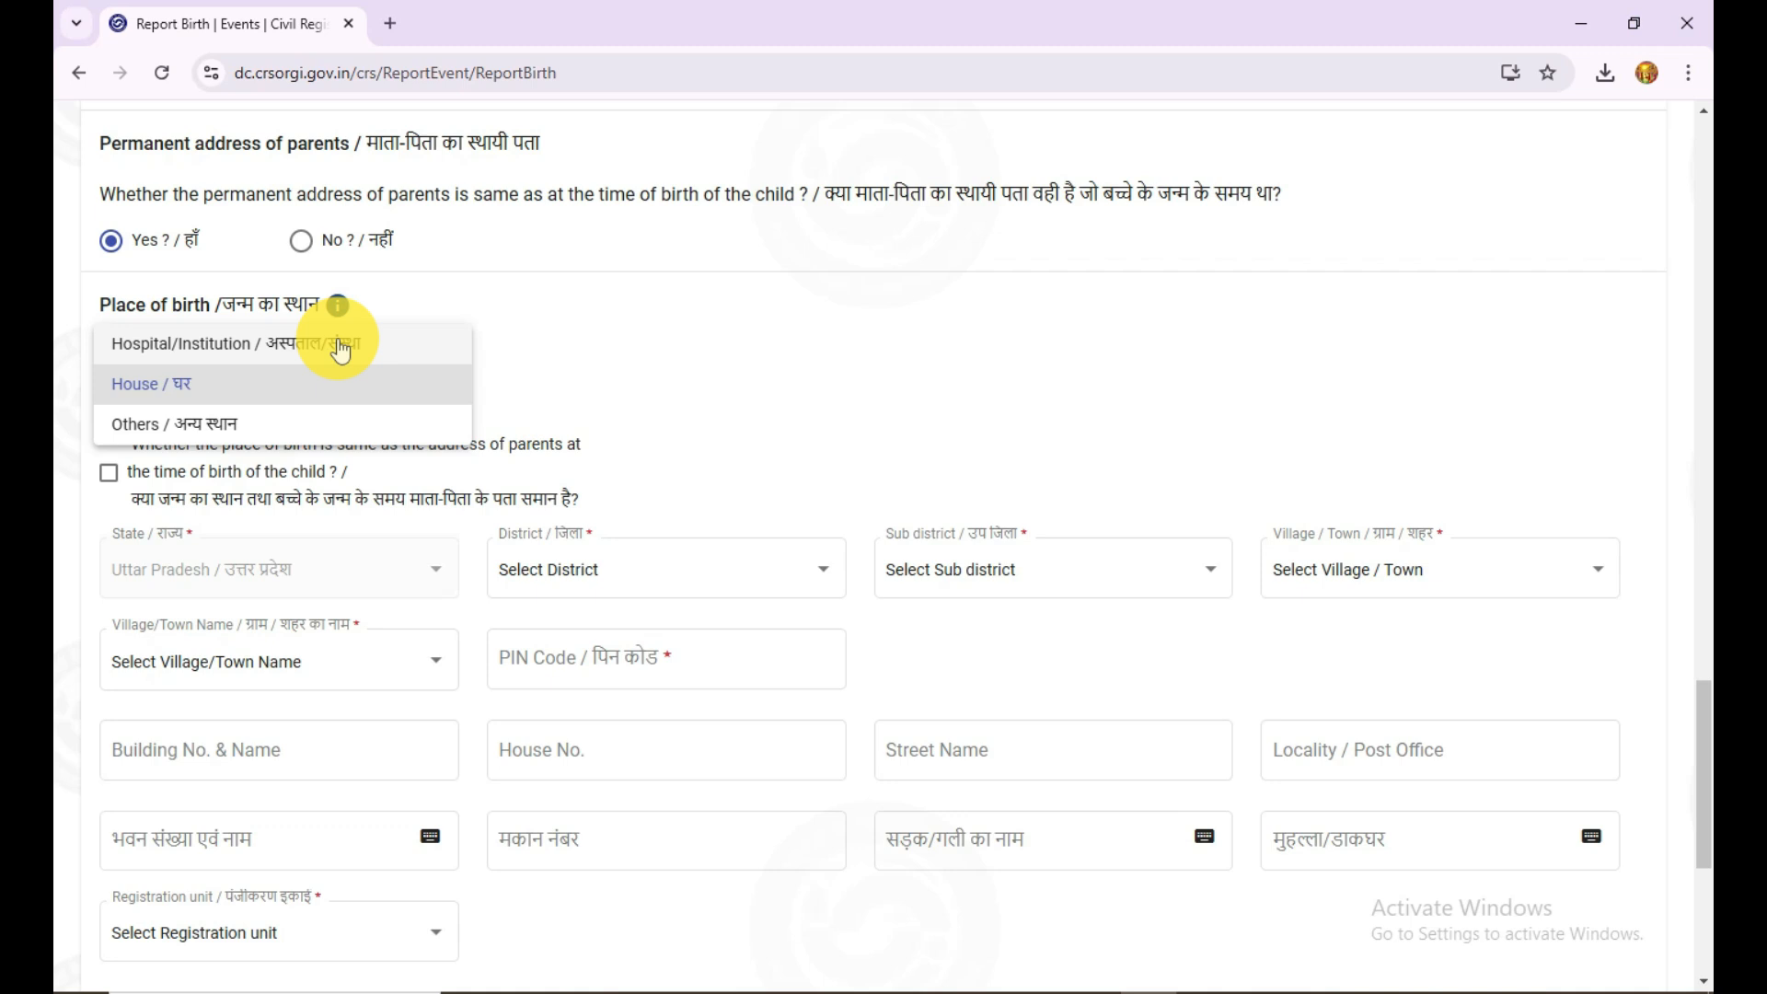
pyautogui.click(272, 346)
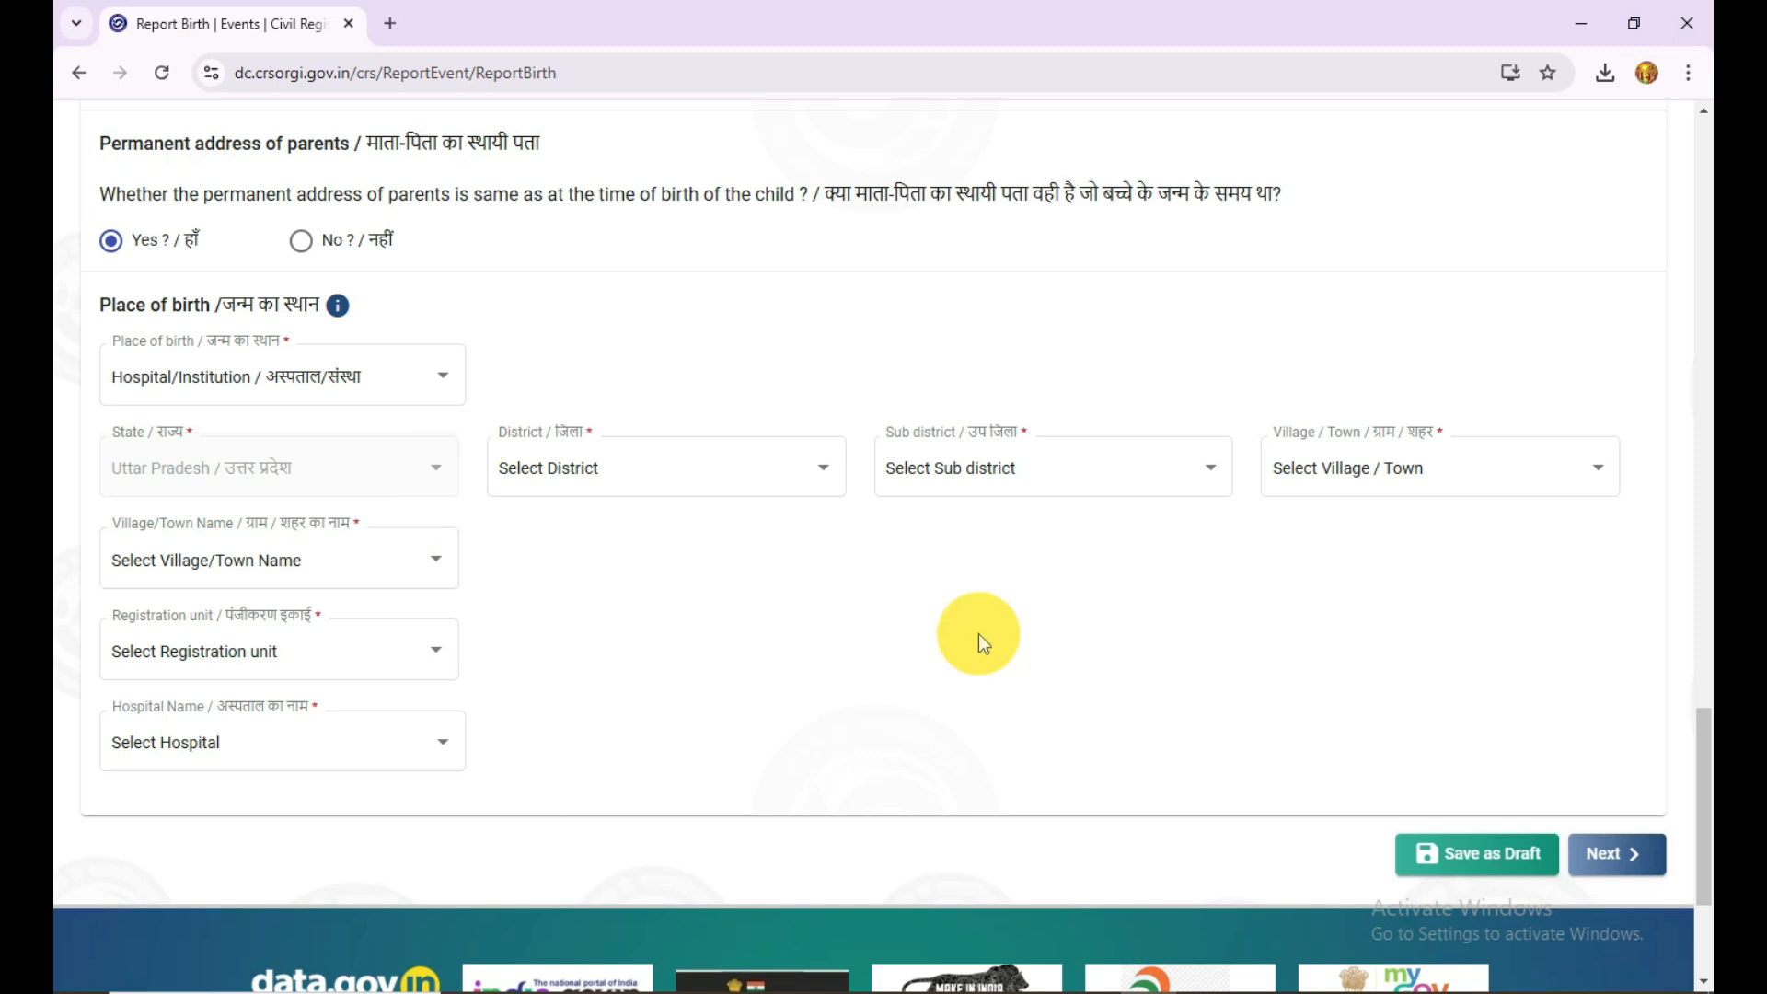
# Step: Examine the District, Sub district, Village/Town Name, Registration unit and Hospital Name choices for the place of birth
pyautogui.click(764, 488)
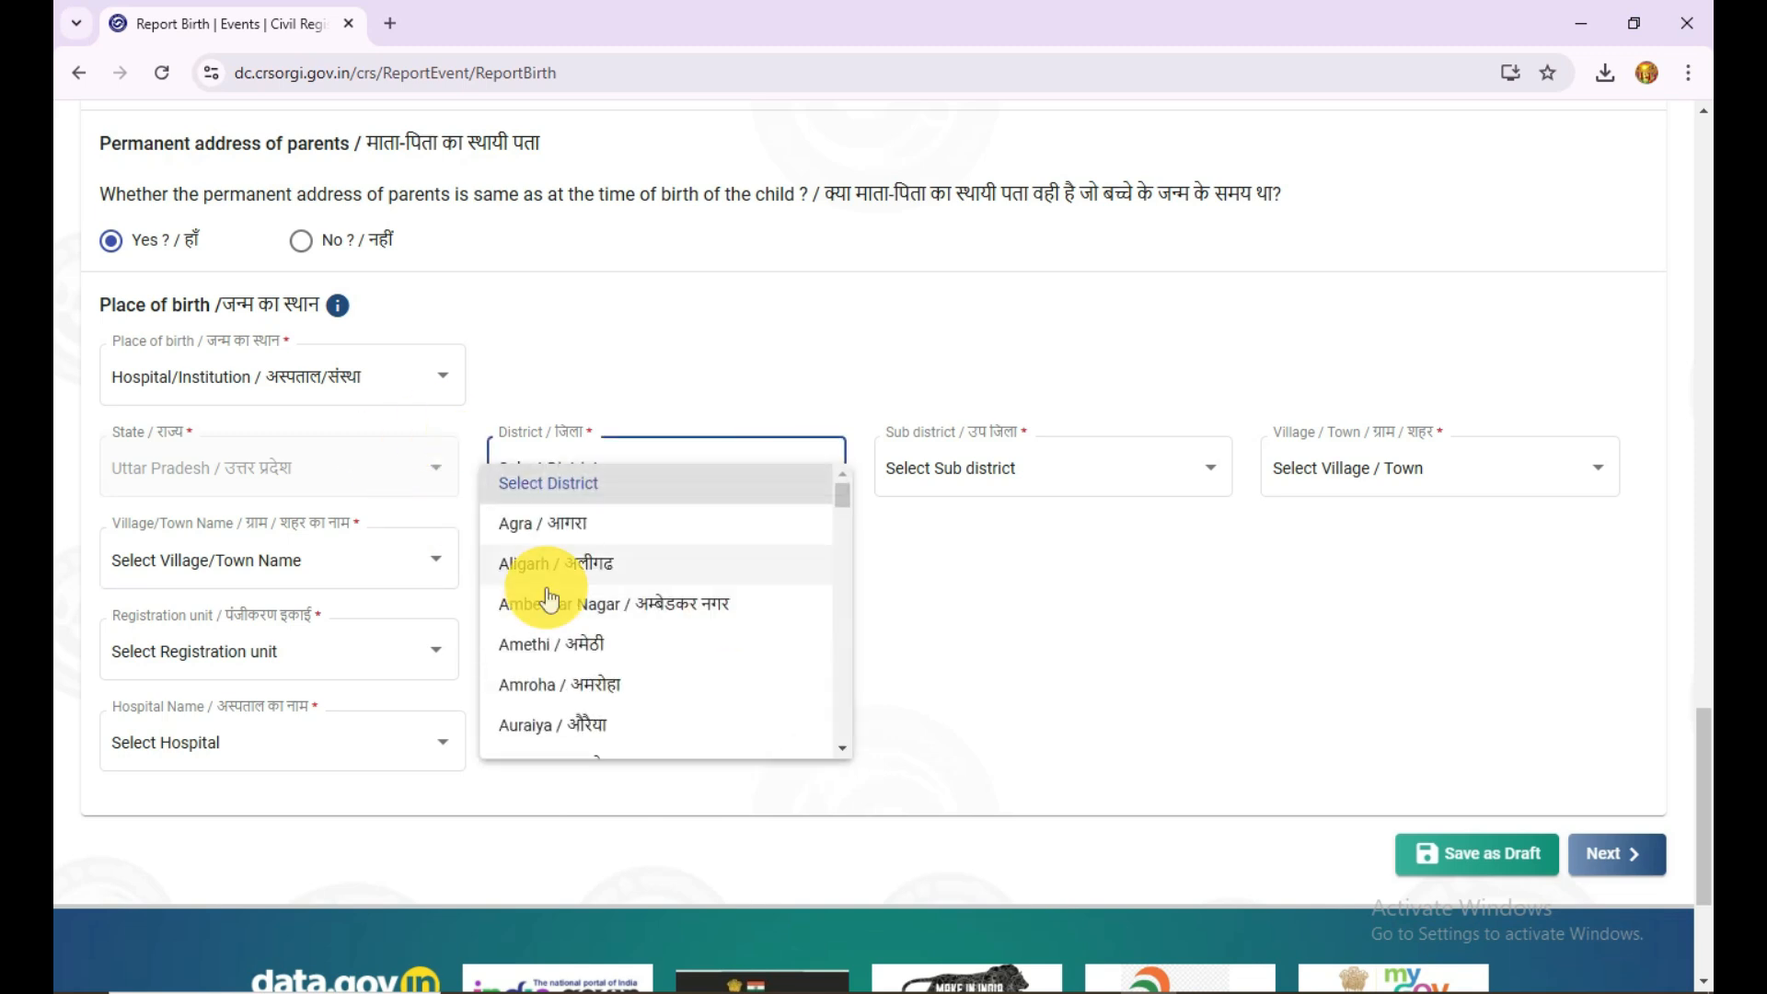
pyautogui.click(997, 501)
pyautogui.click(1184, 465)
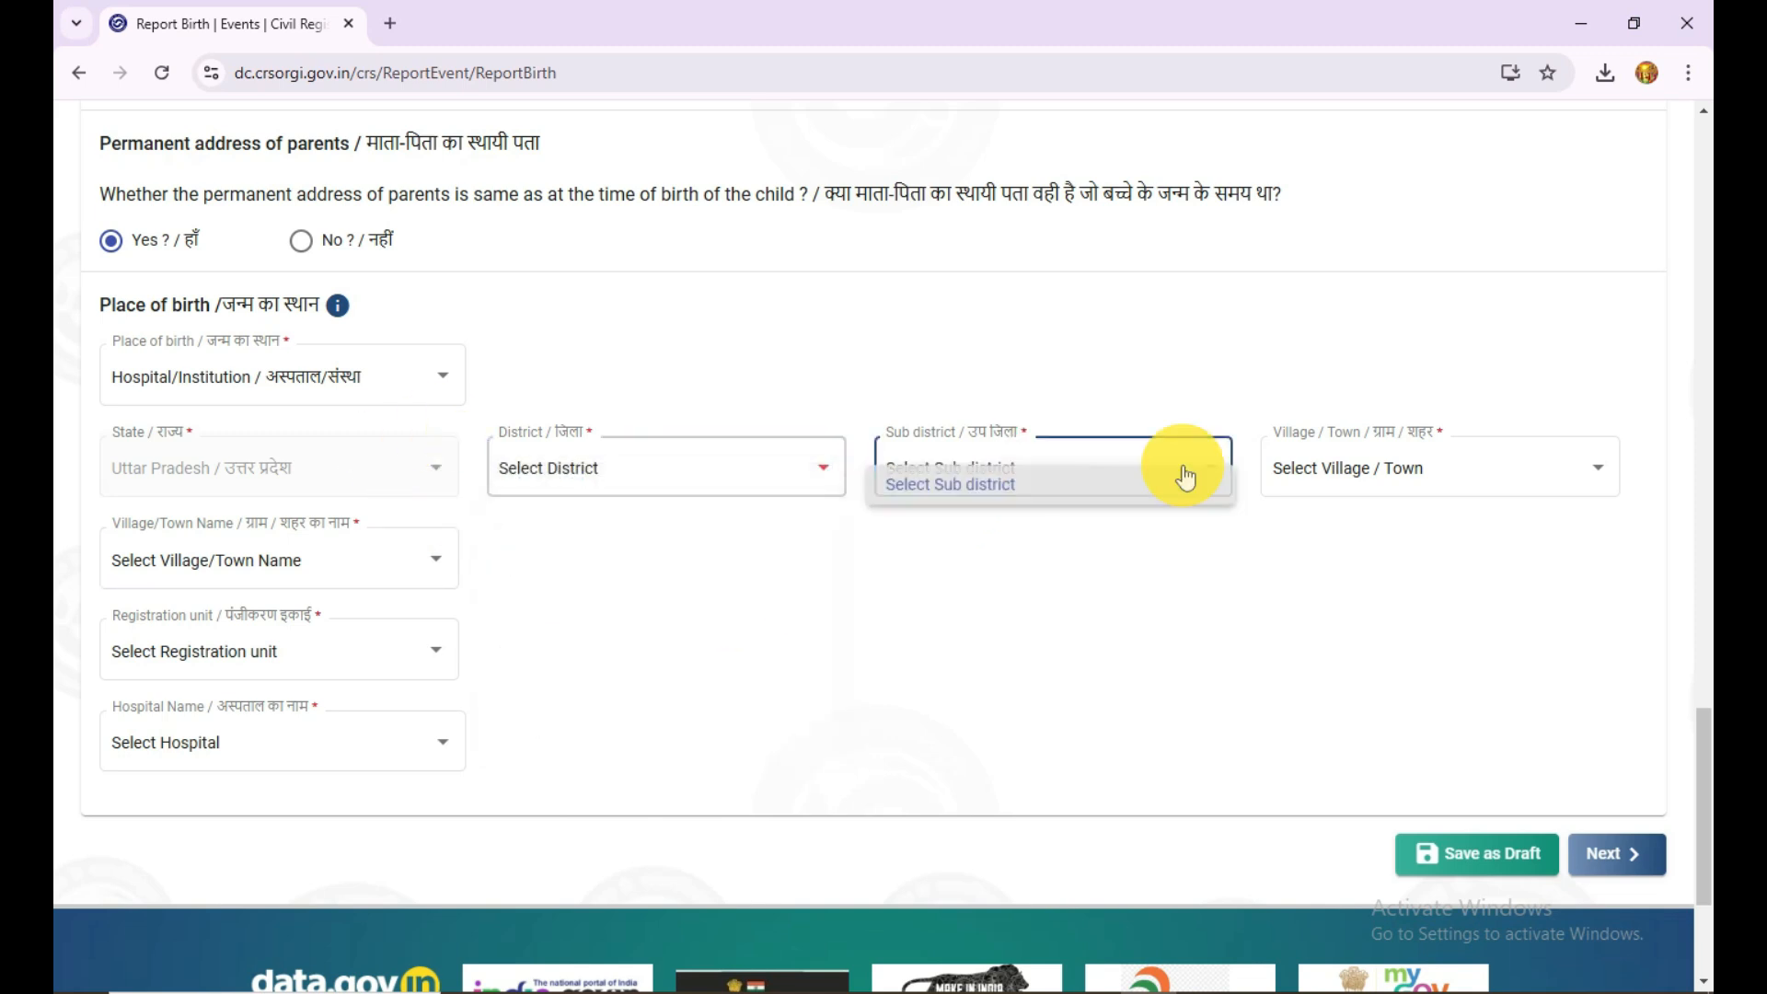
pyautogui.click(293, 578)
pyautogui.click(377, 648)
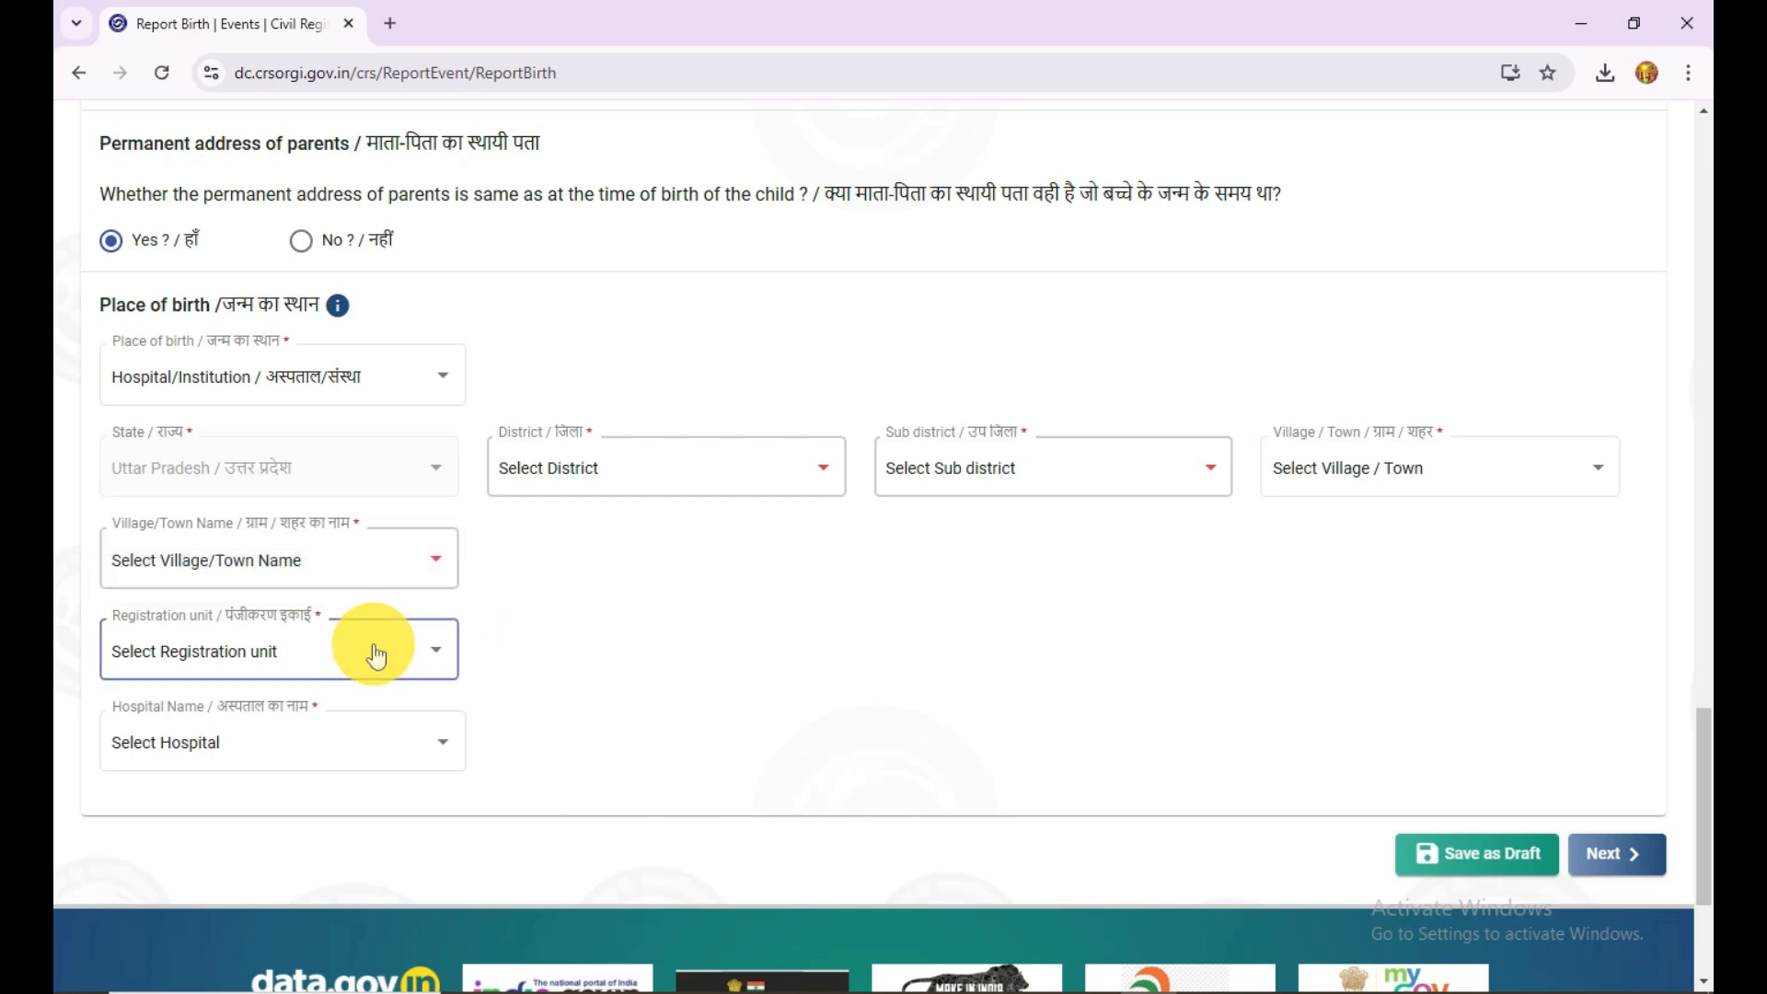
pyautogui.click(568, 649)
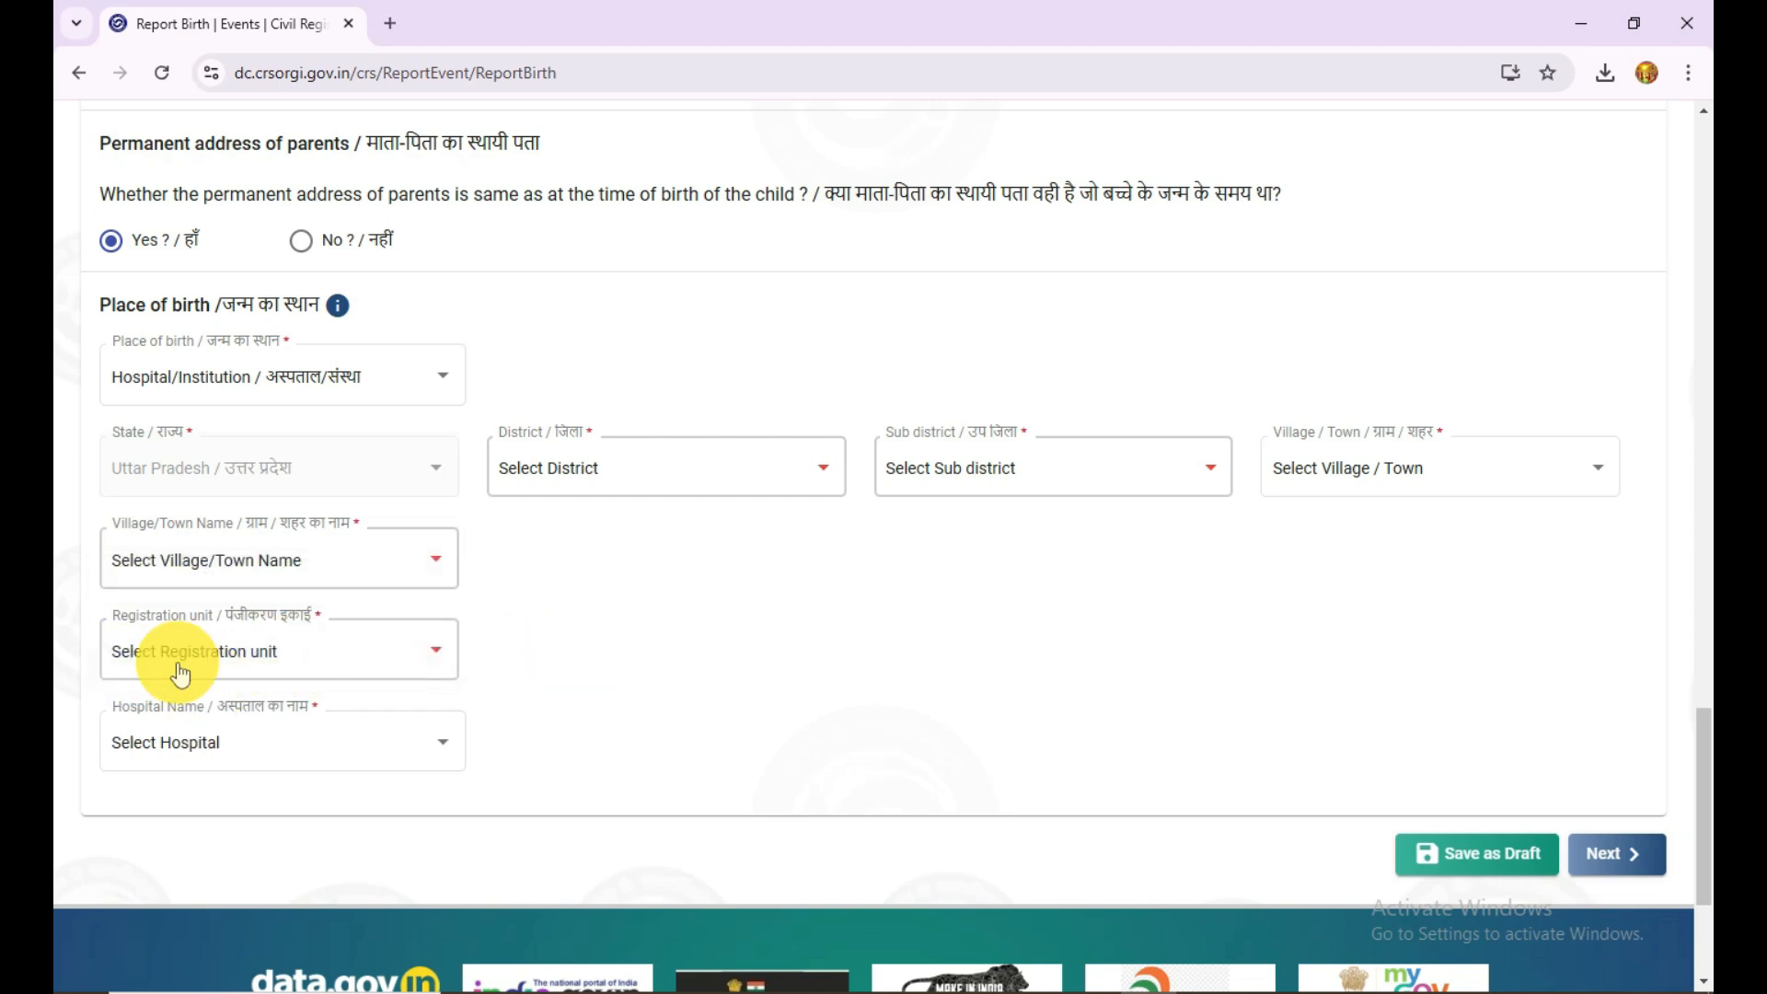
pyautogui.click(244, 739)
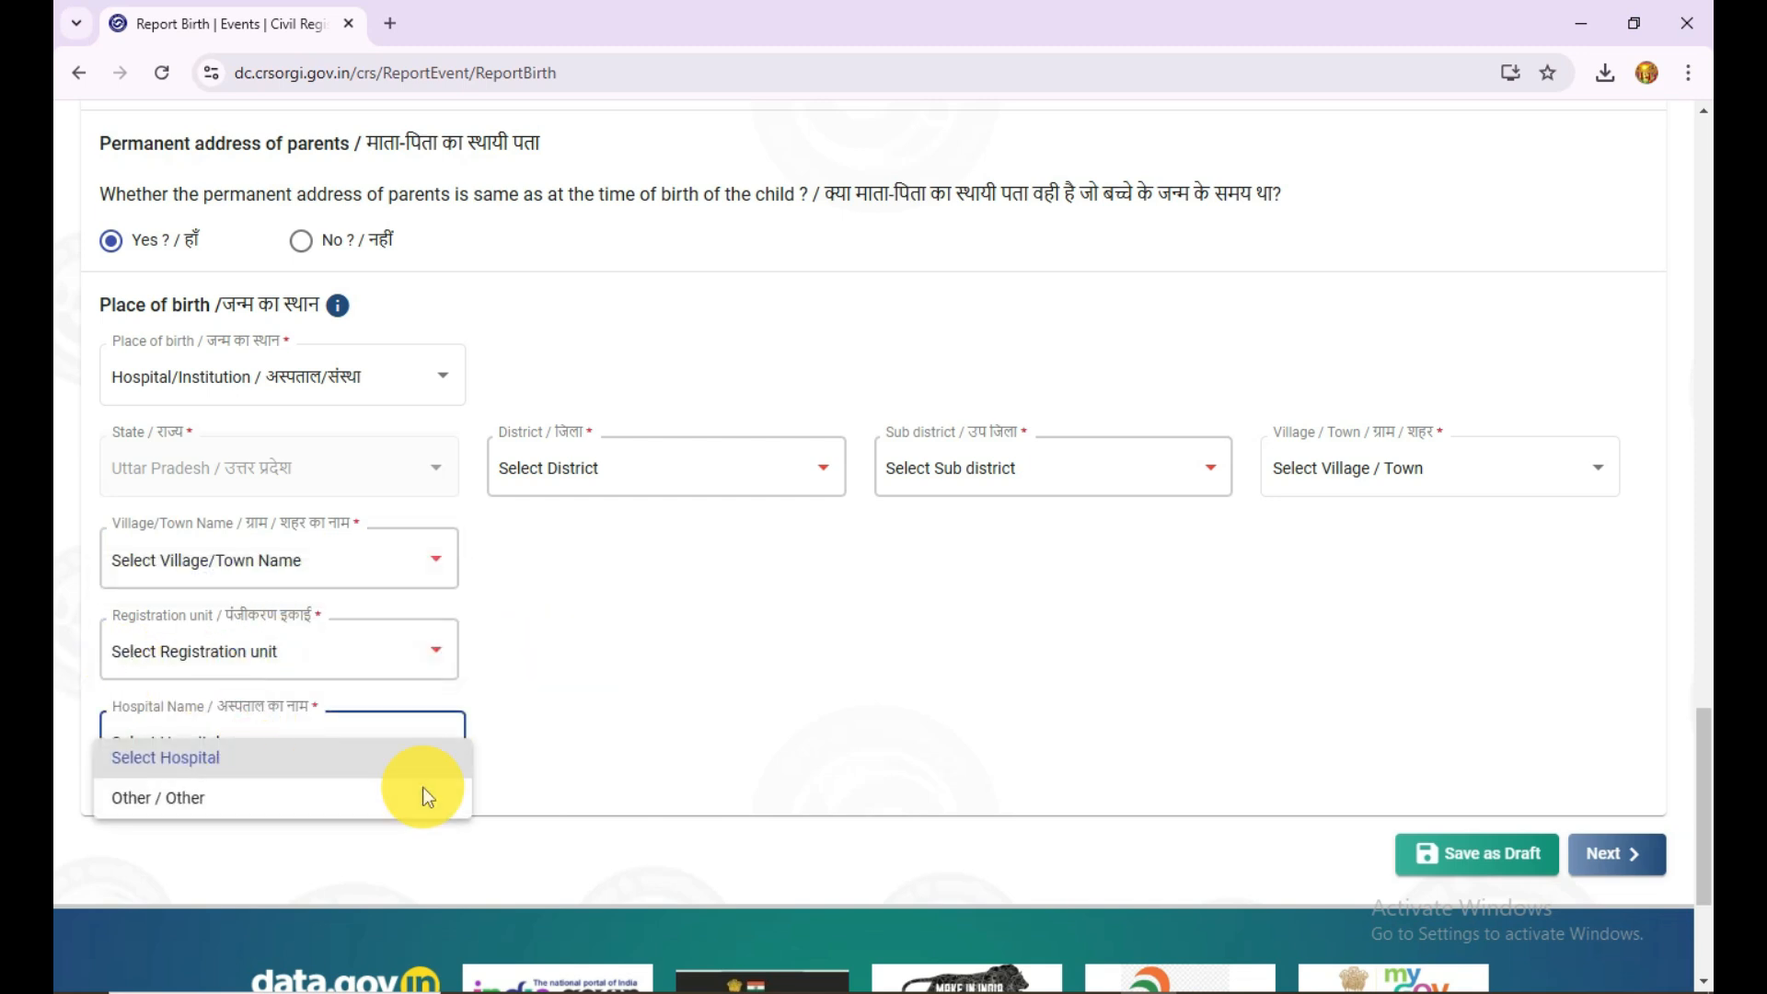
# Step: Examine the Registration unit choices for the place of birth in Anpara
pyautogui.click(532, 690)
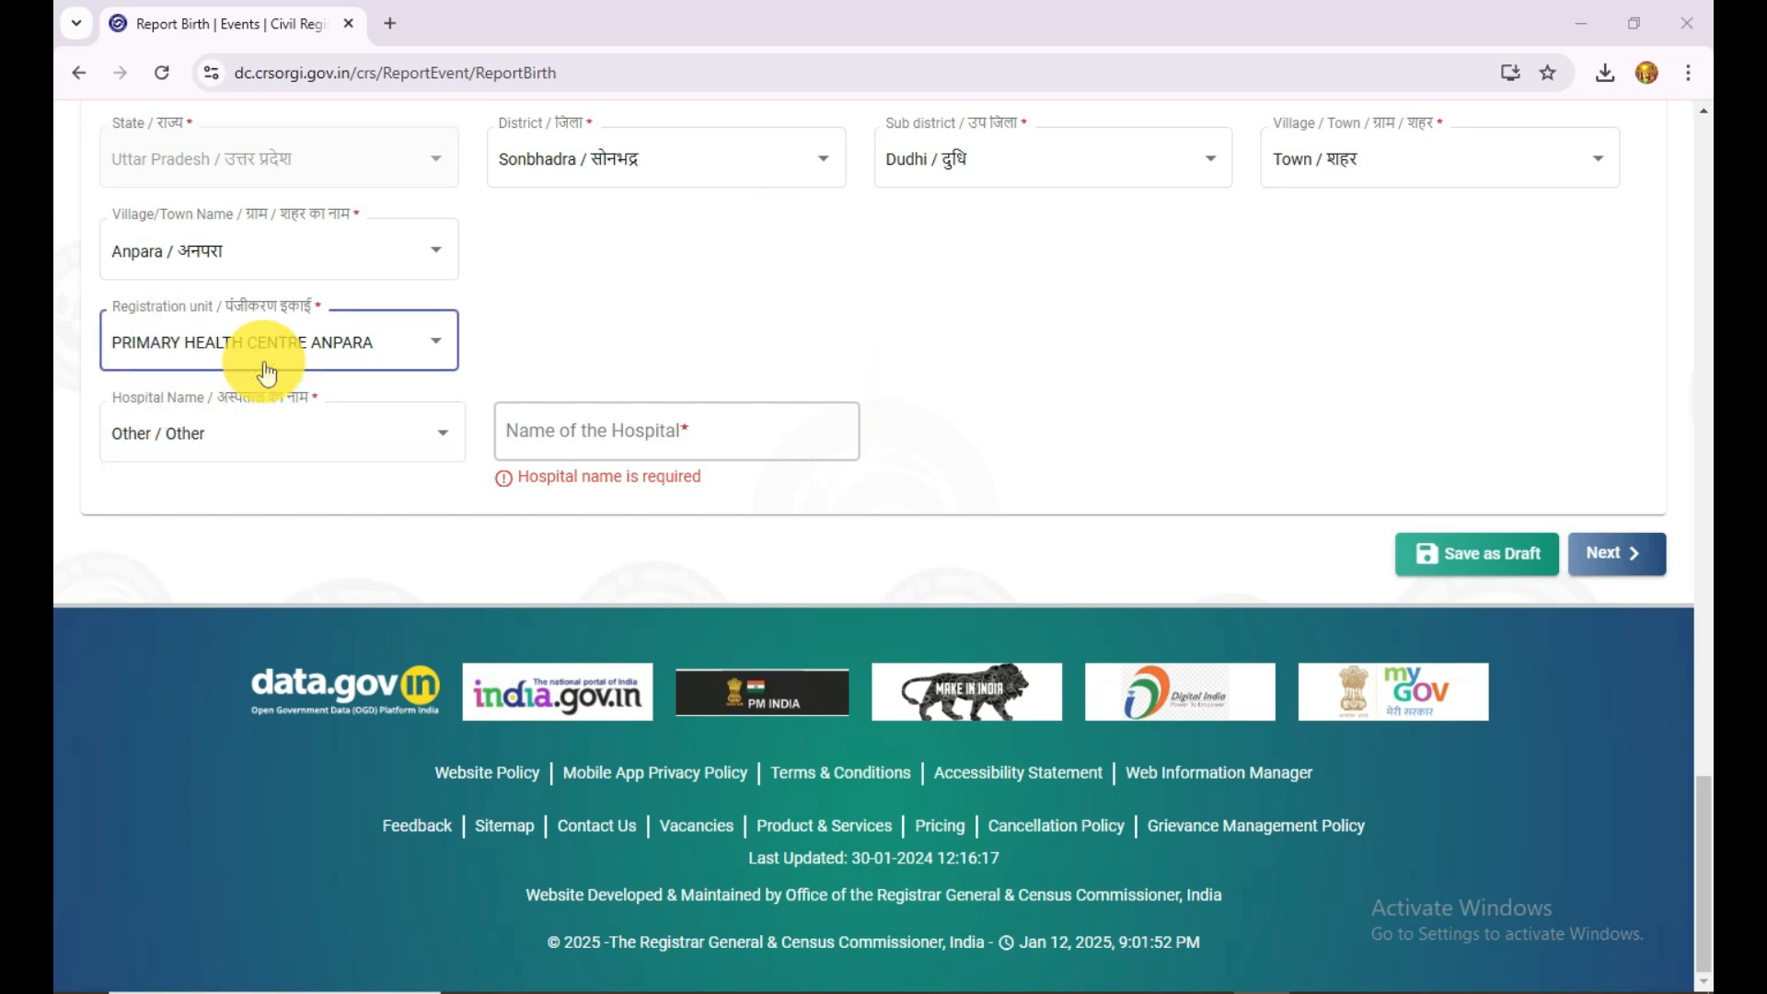
pyautogui.click(365, 355)
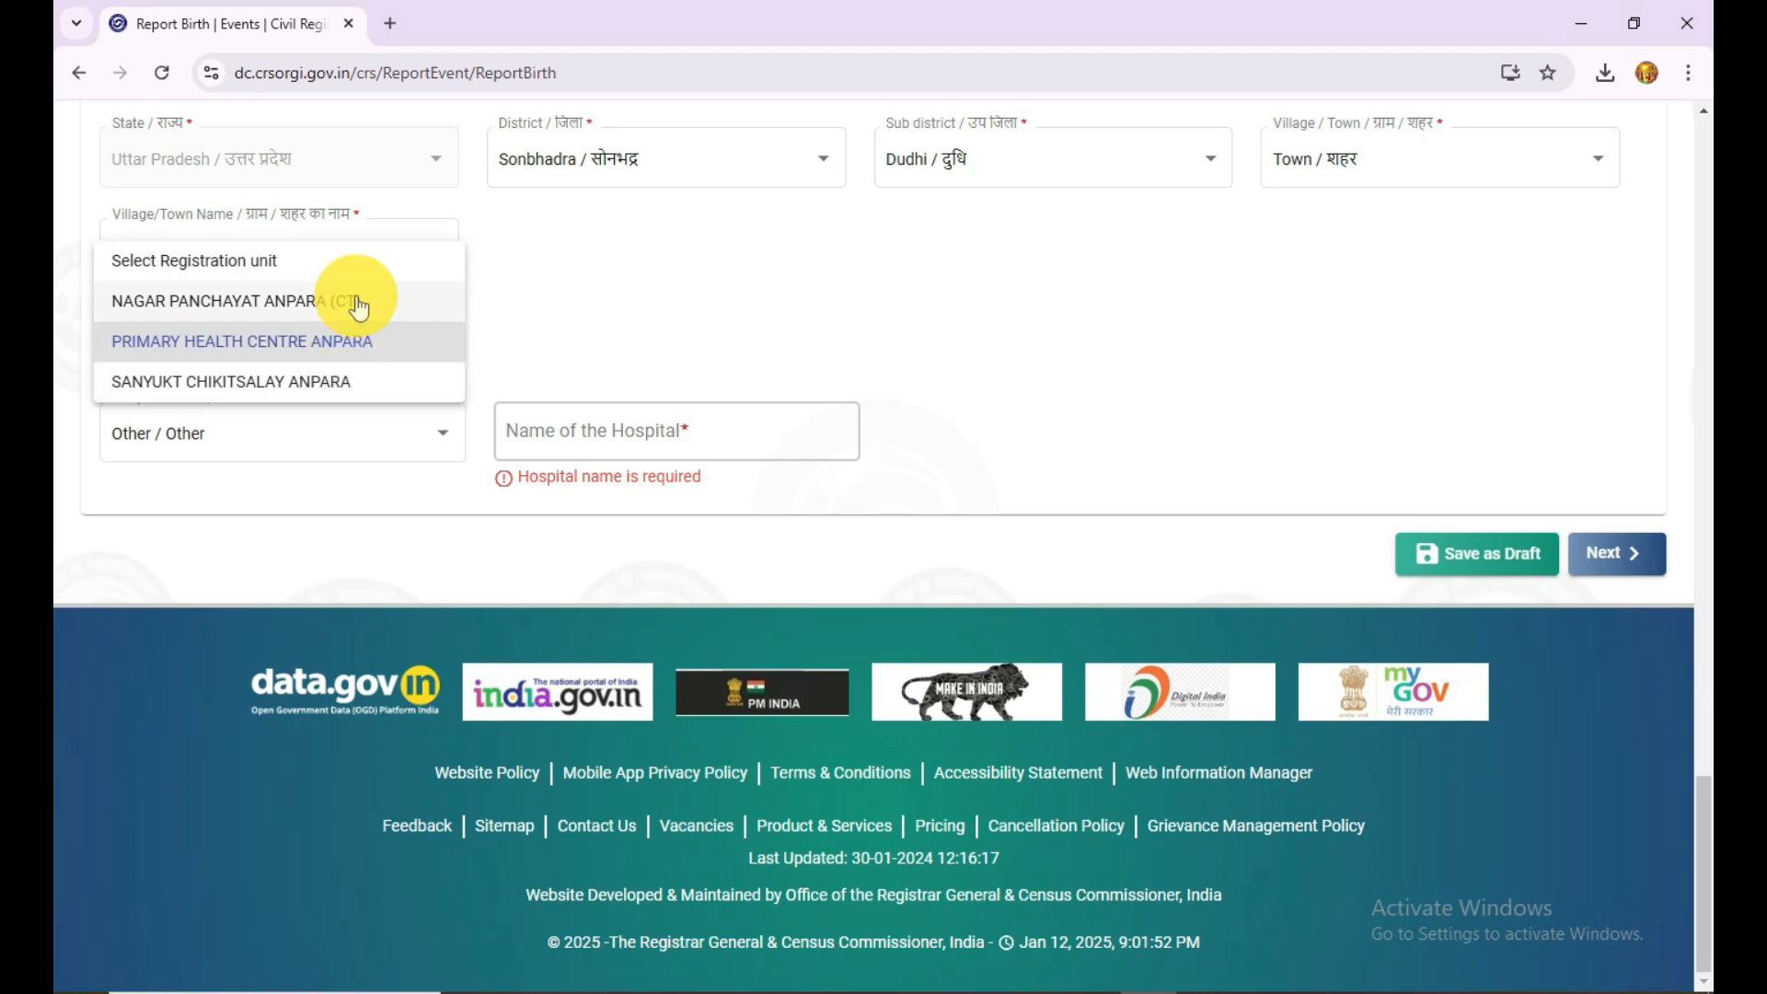
pyautogui.click(494, 322)
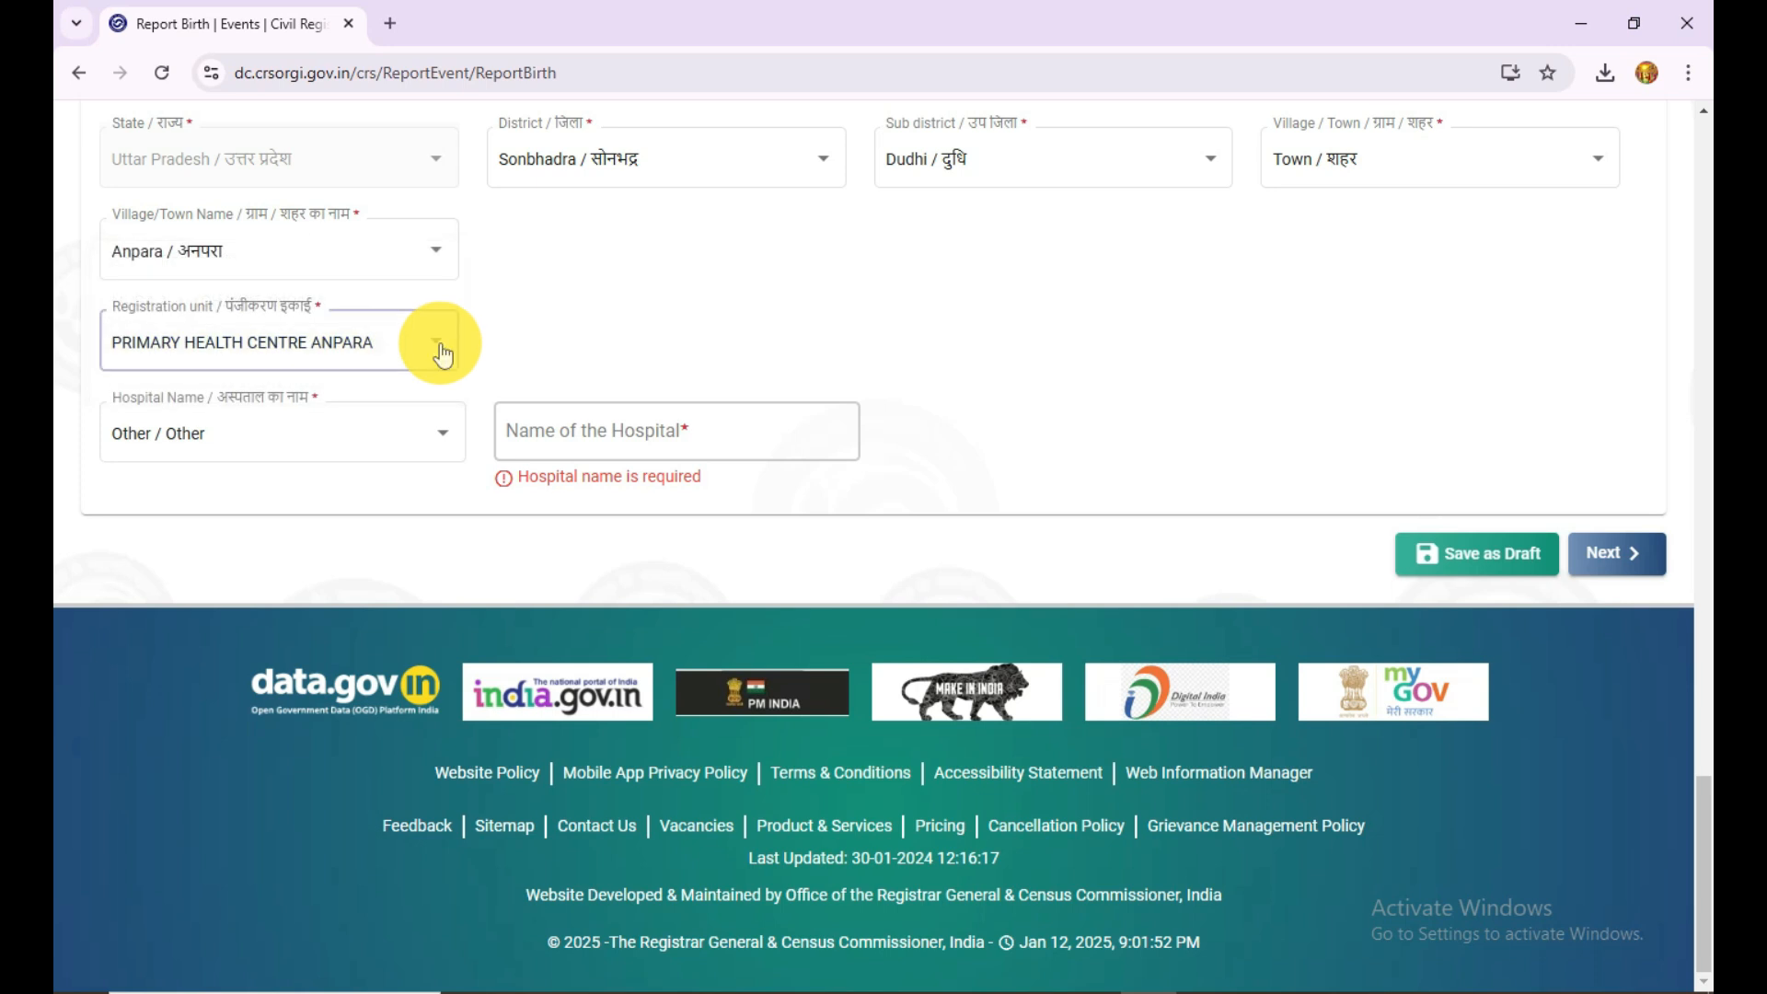
pyautogui.click(384, 362)
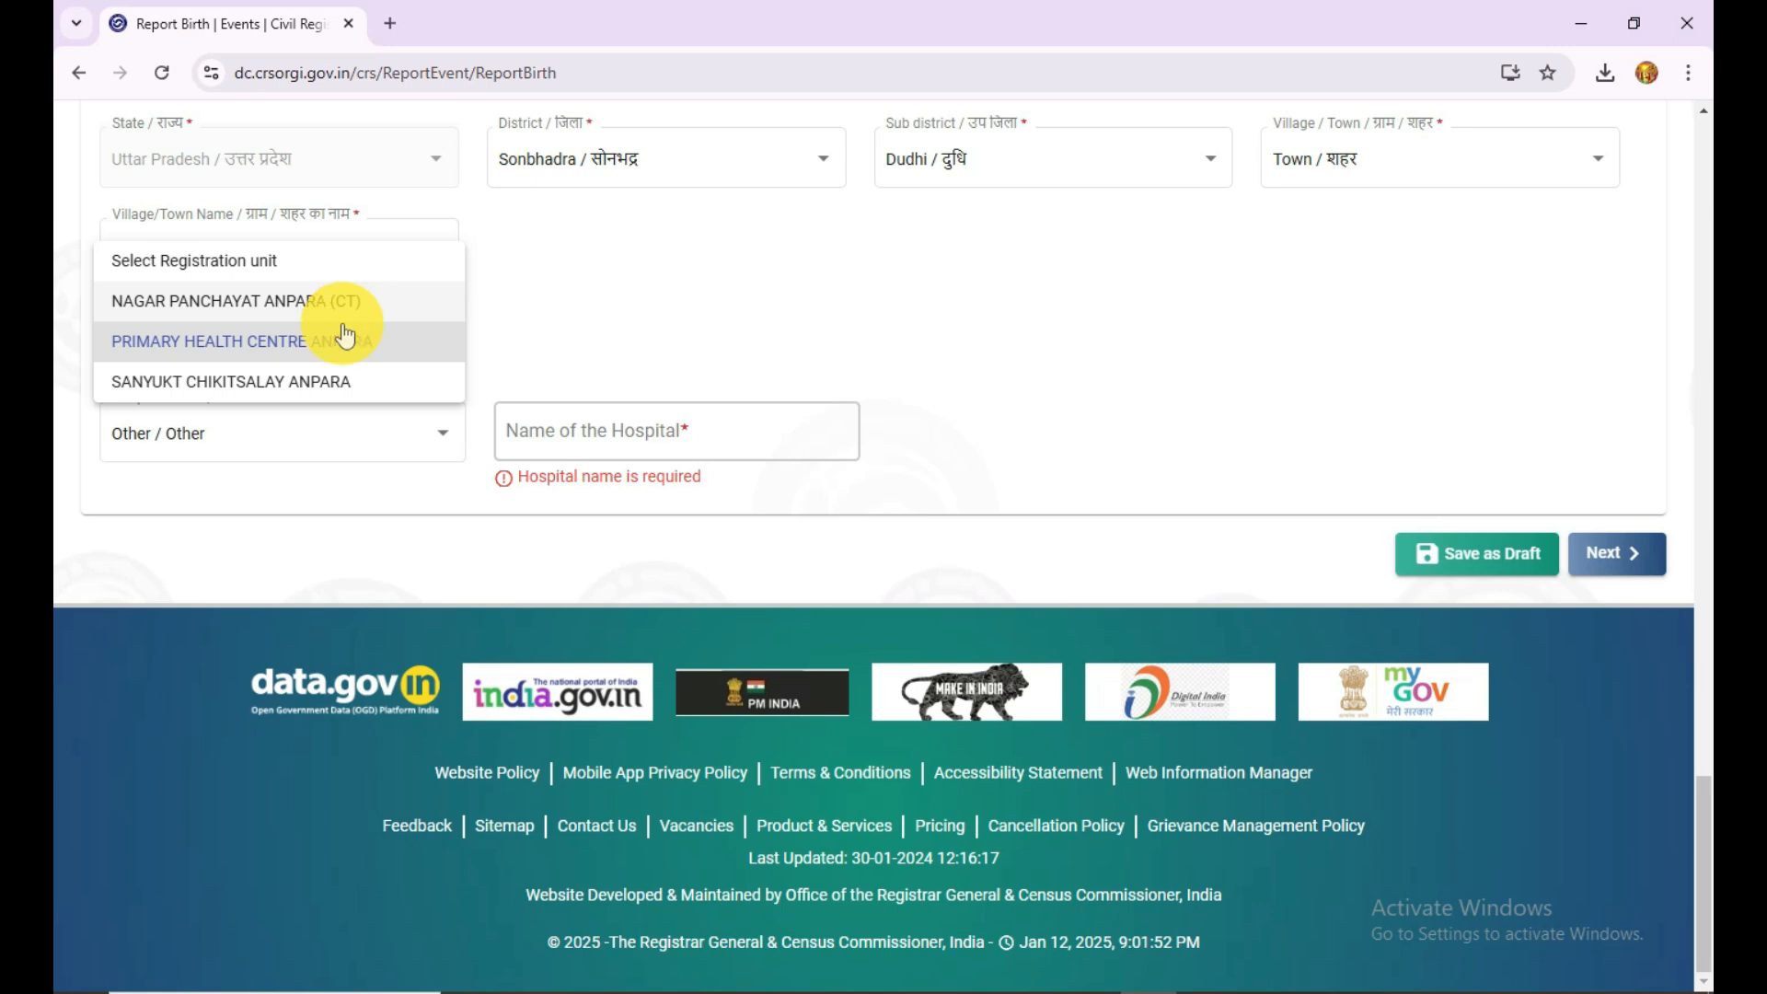
pyautogui.click(553, 324)
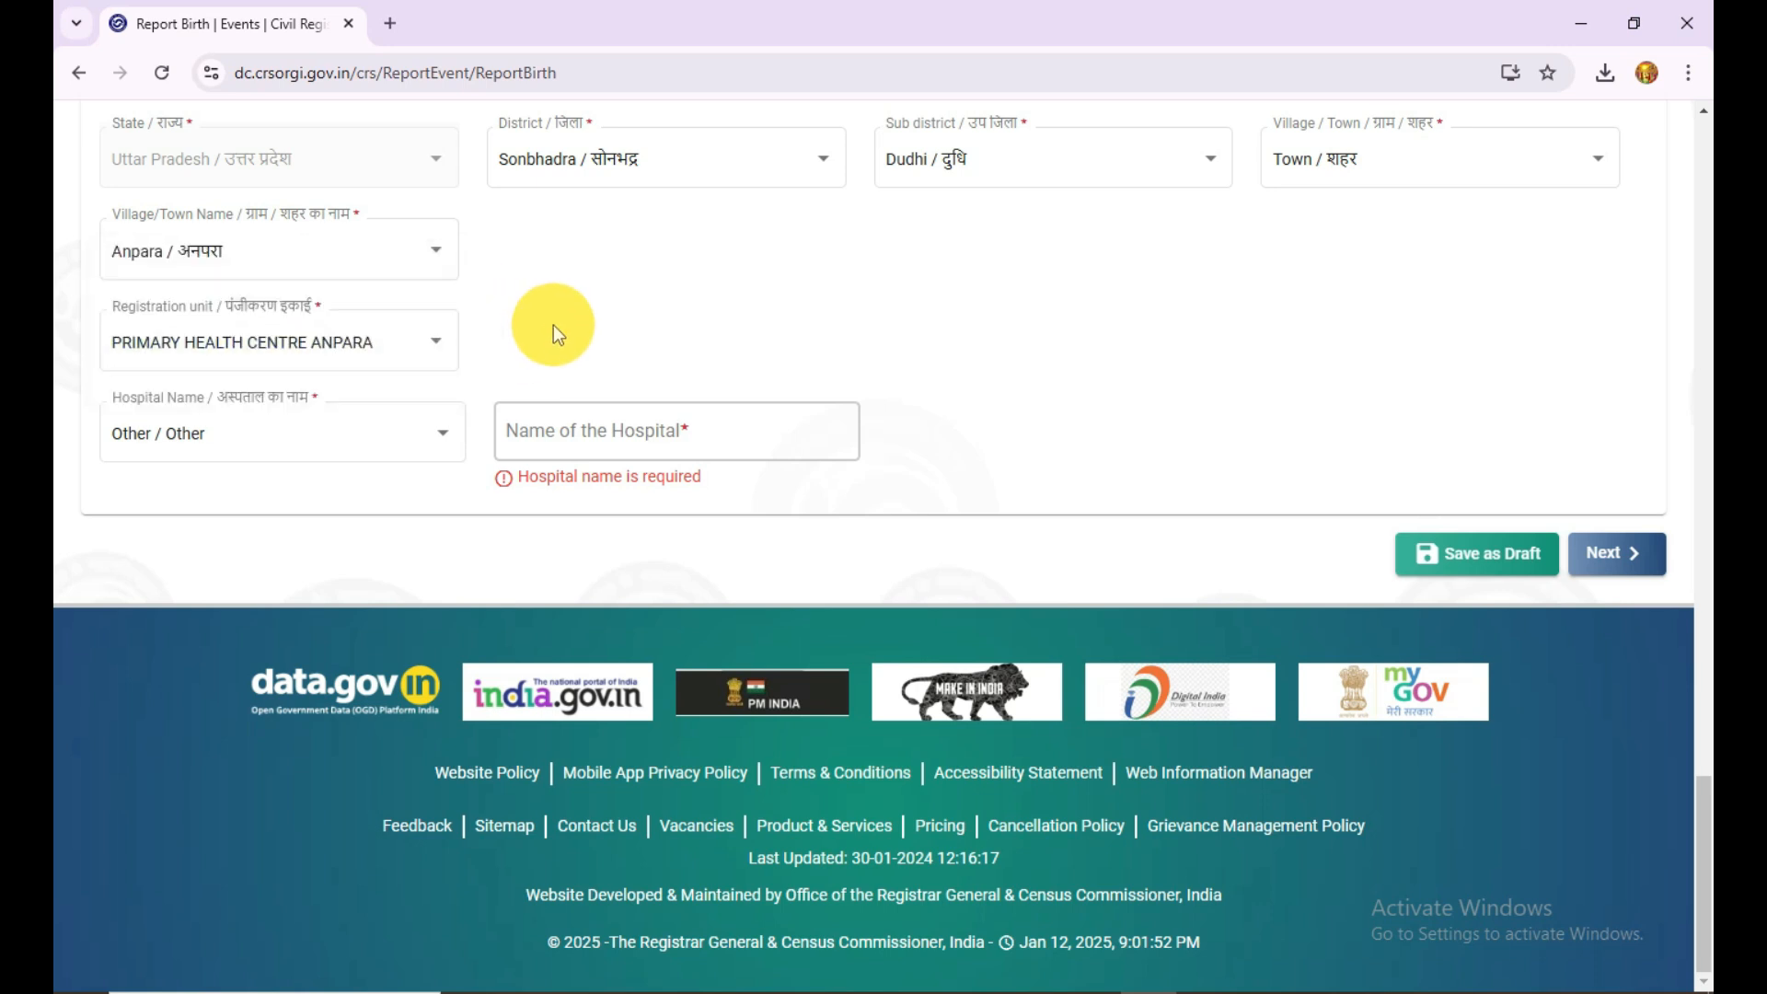
# Step: Try to continue to the next section with Other as the hospital and its name left blank
pyautogui.click(276, 460)
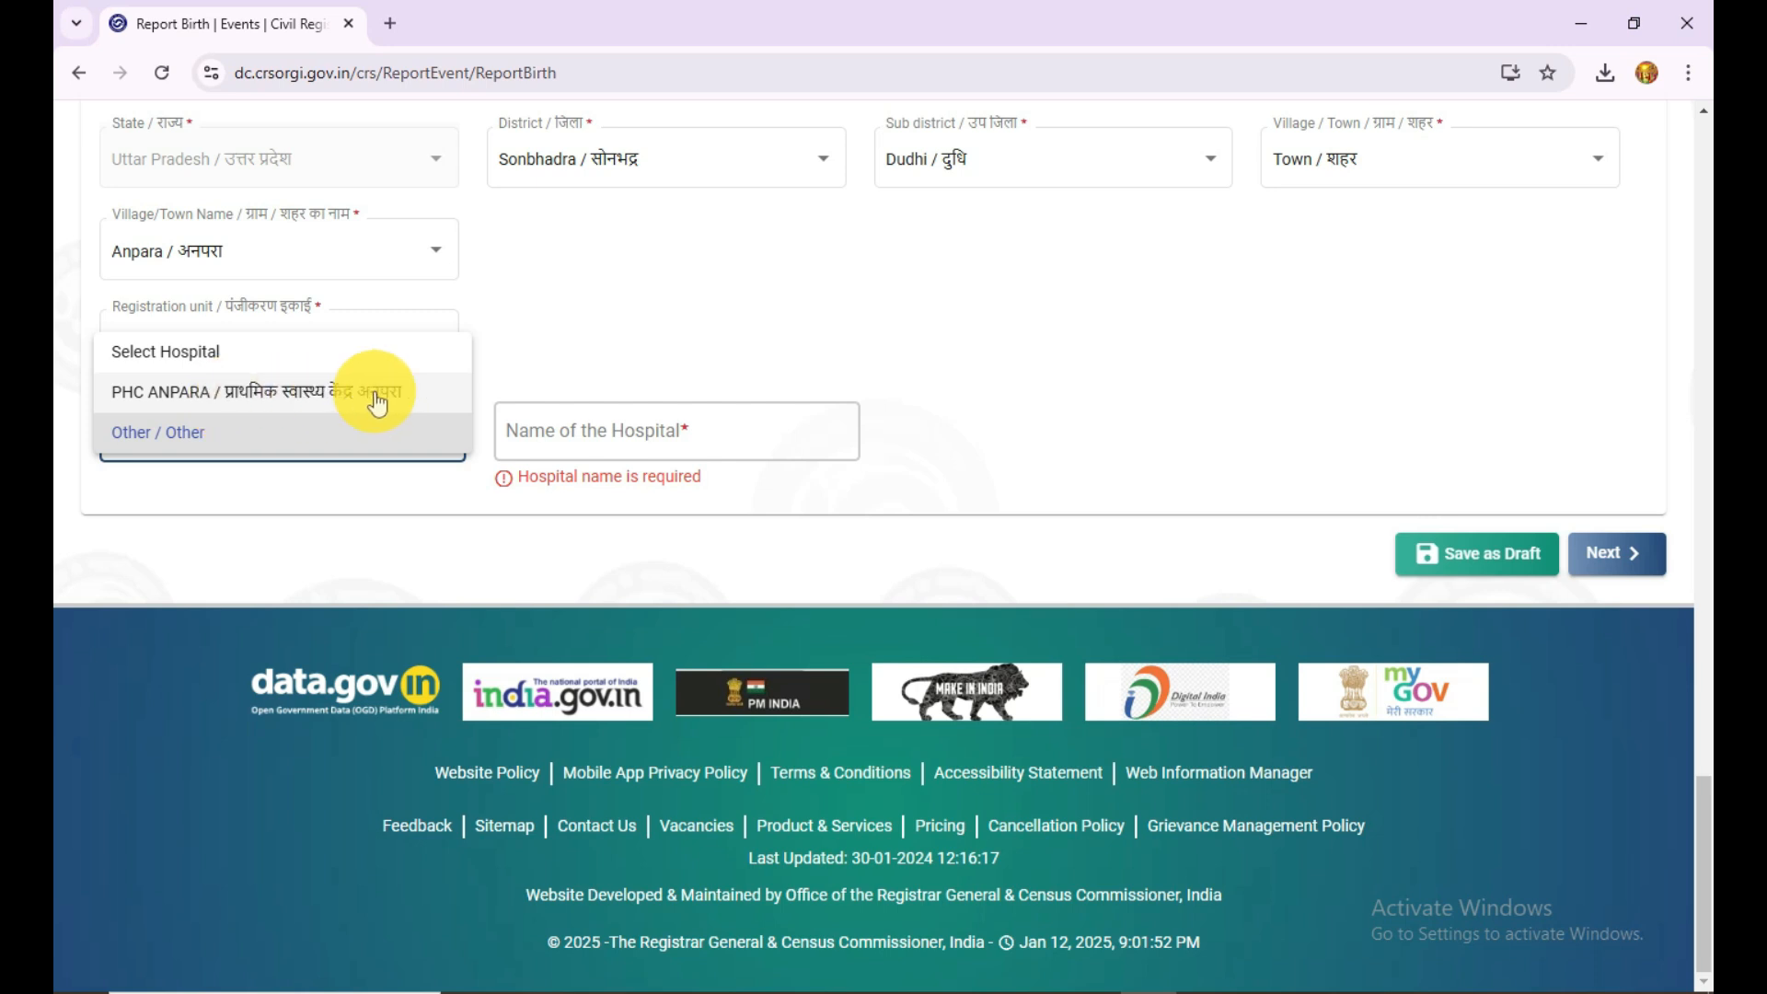
pyautogui.click(258, 446)
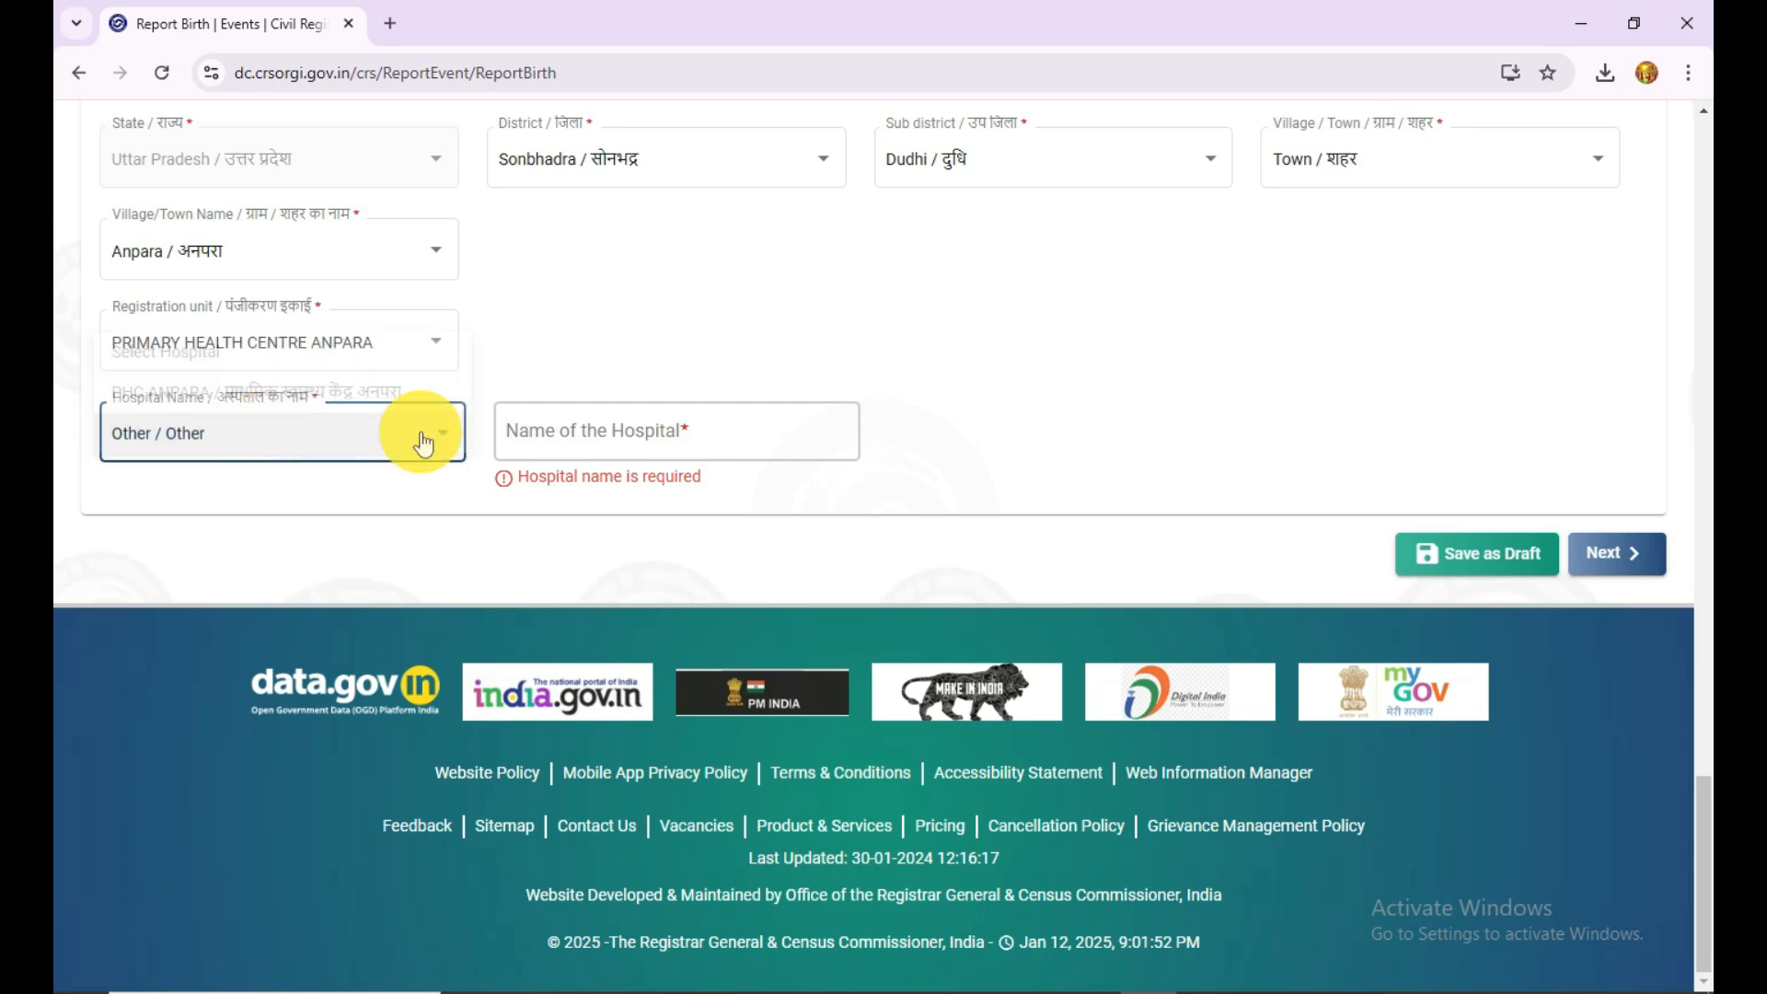
pyautogui.click(575, 419)
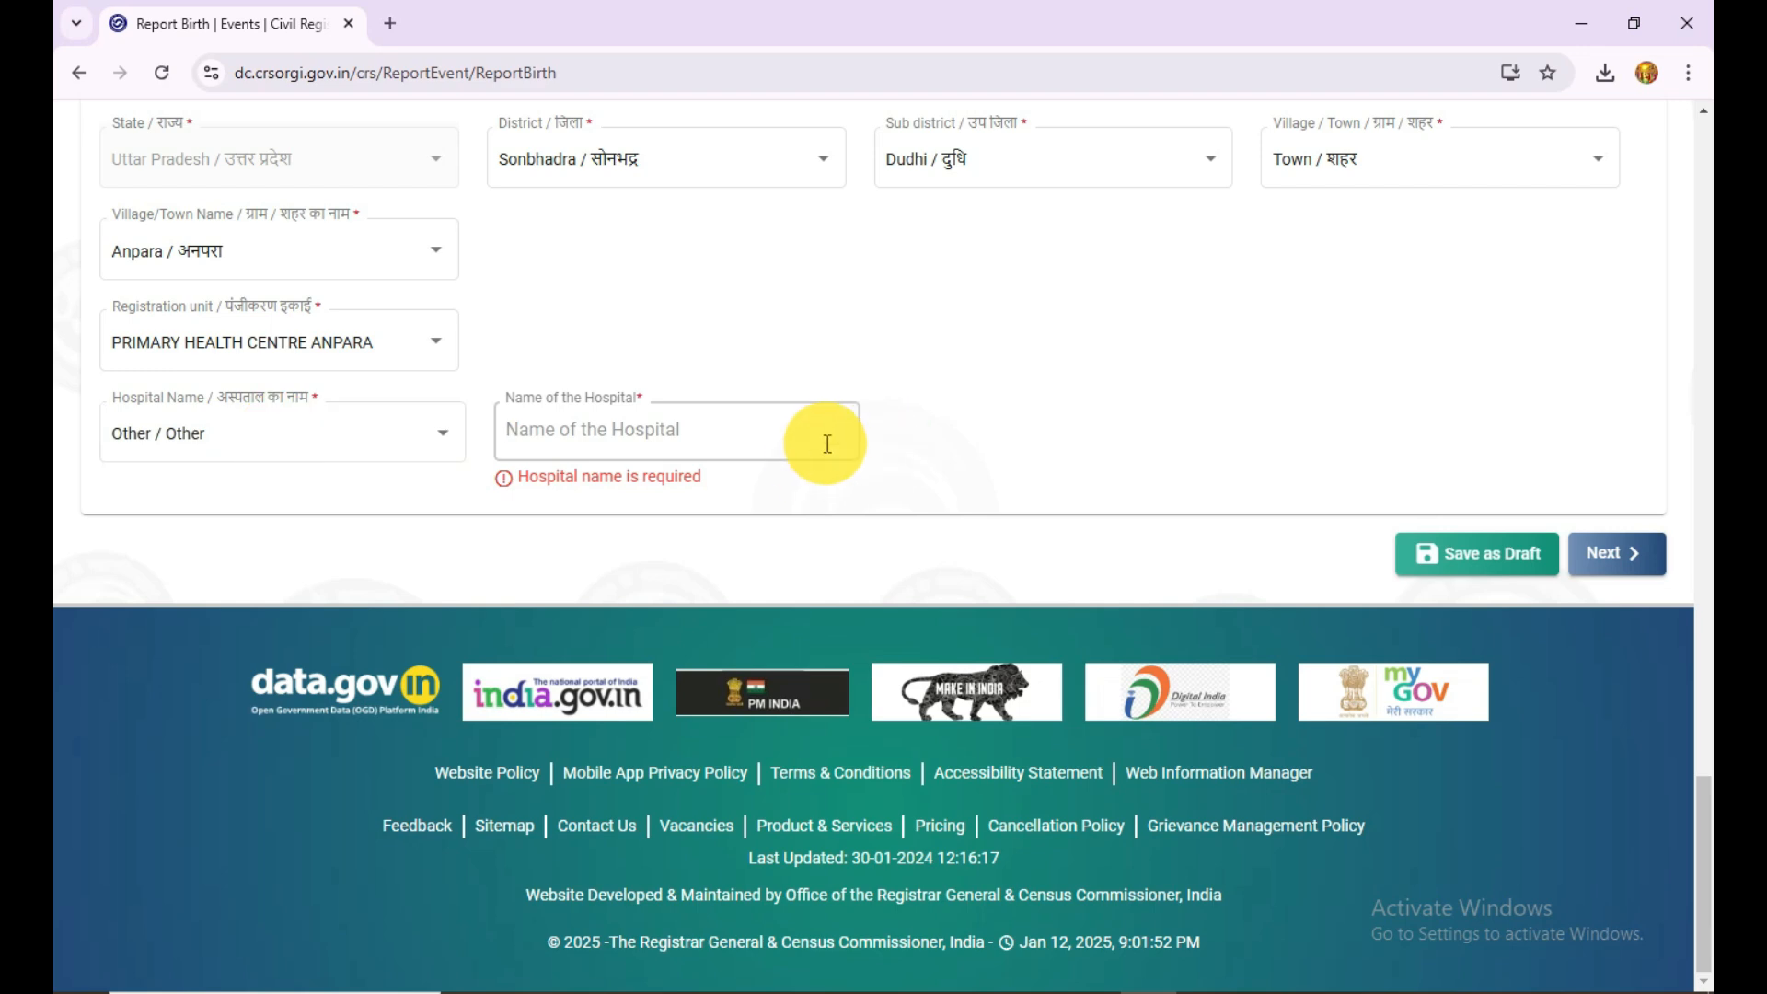
pyautogui.click(1634, 551)
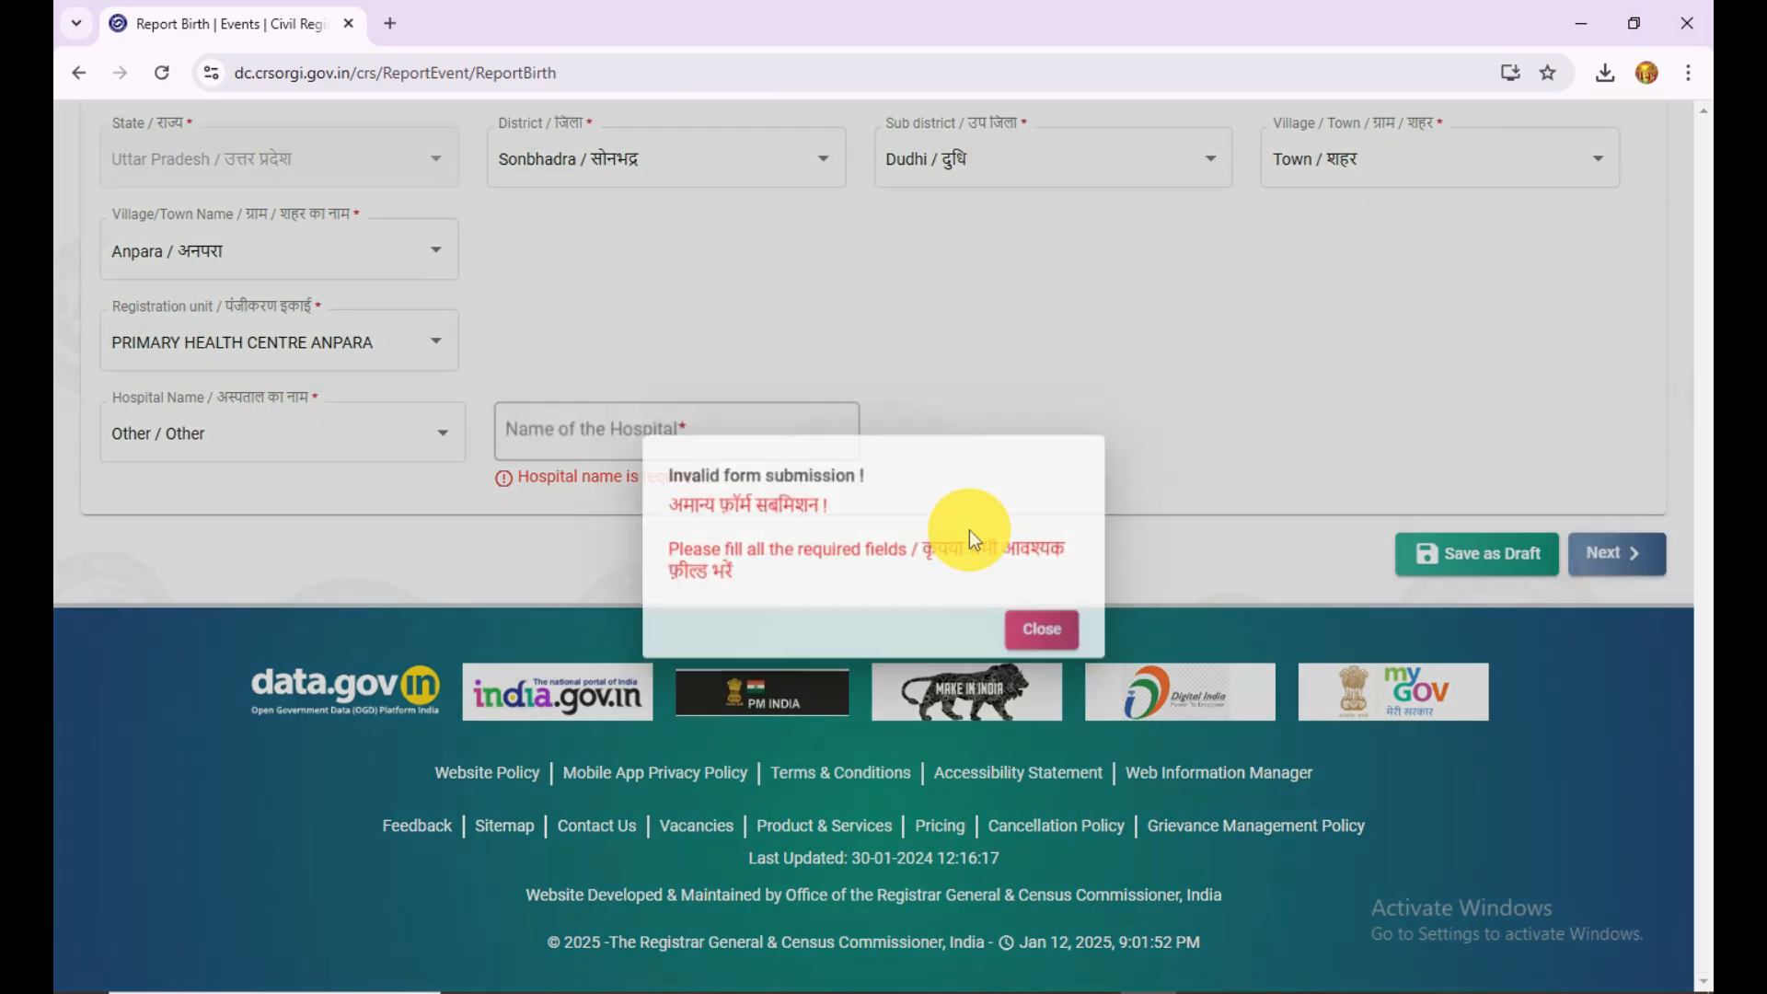
pyautogui.click(1052, 633)
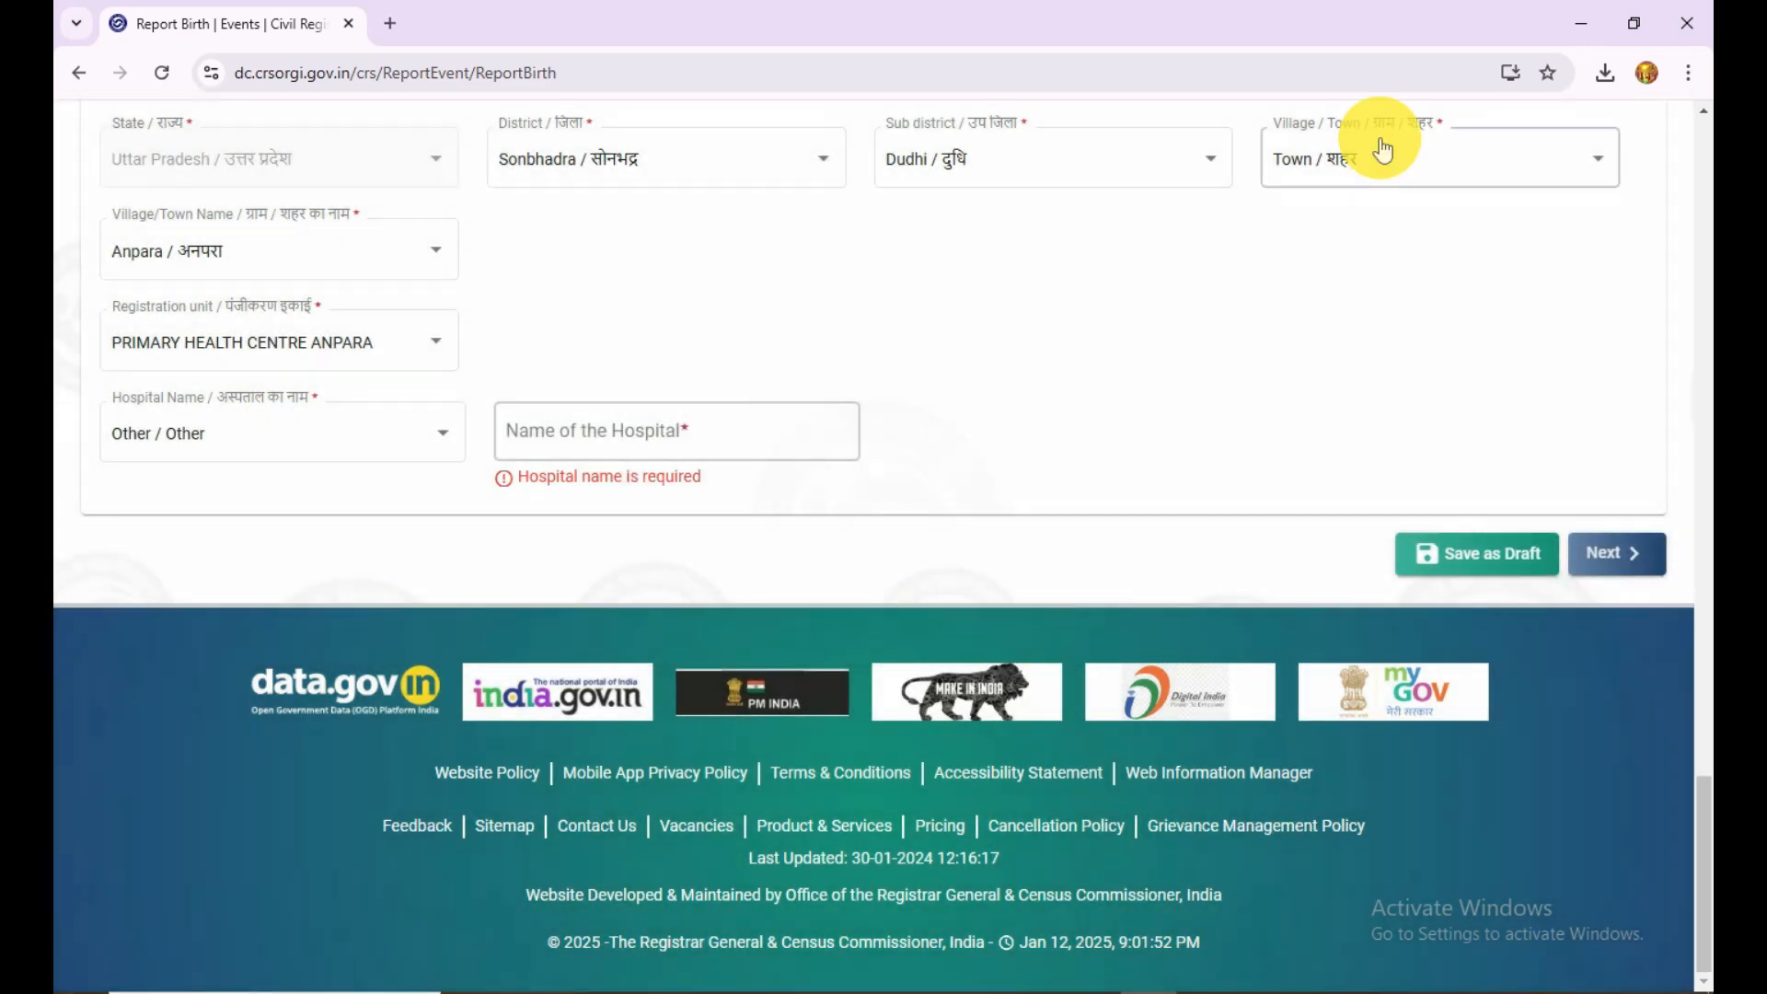
# Step: Set the Hospital Name to PHC ANPARA and continue to the Statistical Information section
pyautogui.click(304, 433)
pyautogui.click(236, 392)
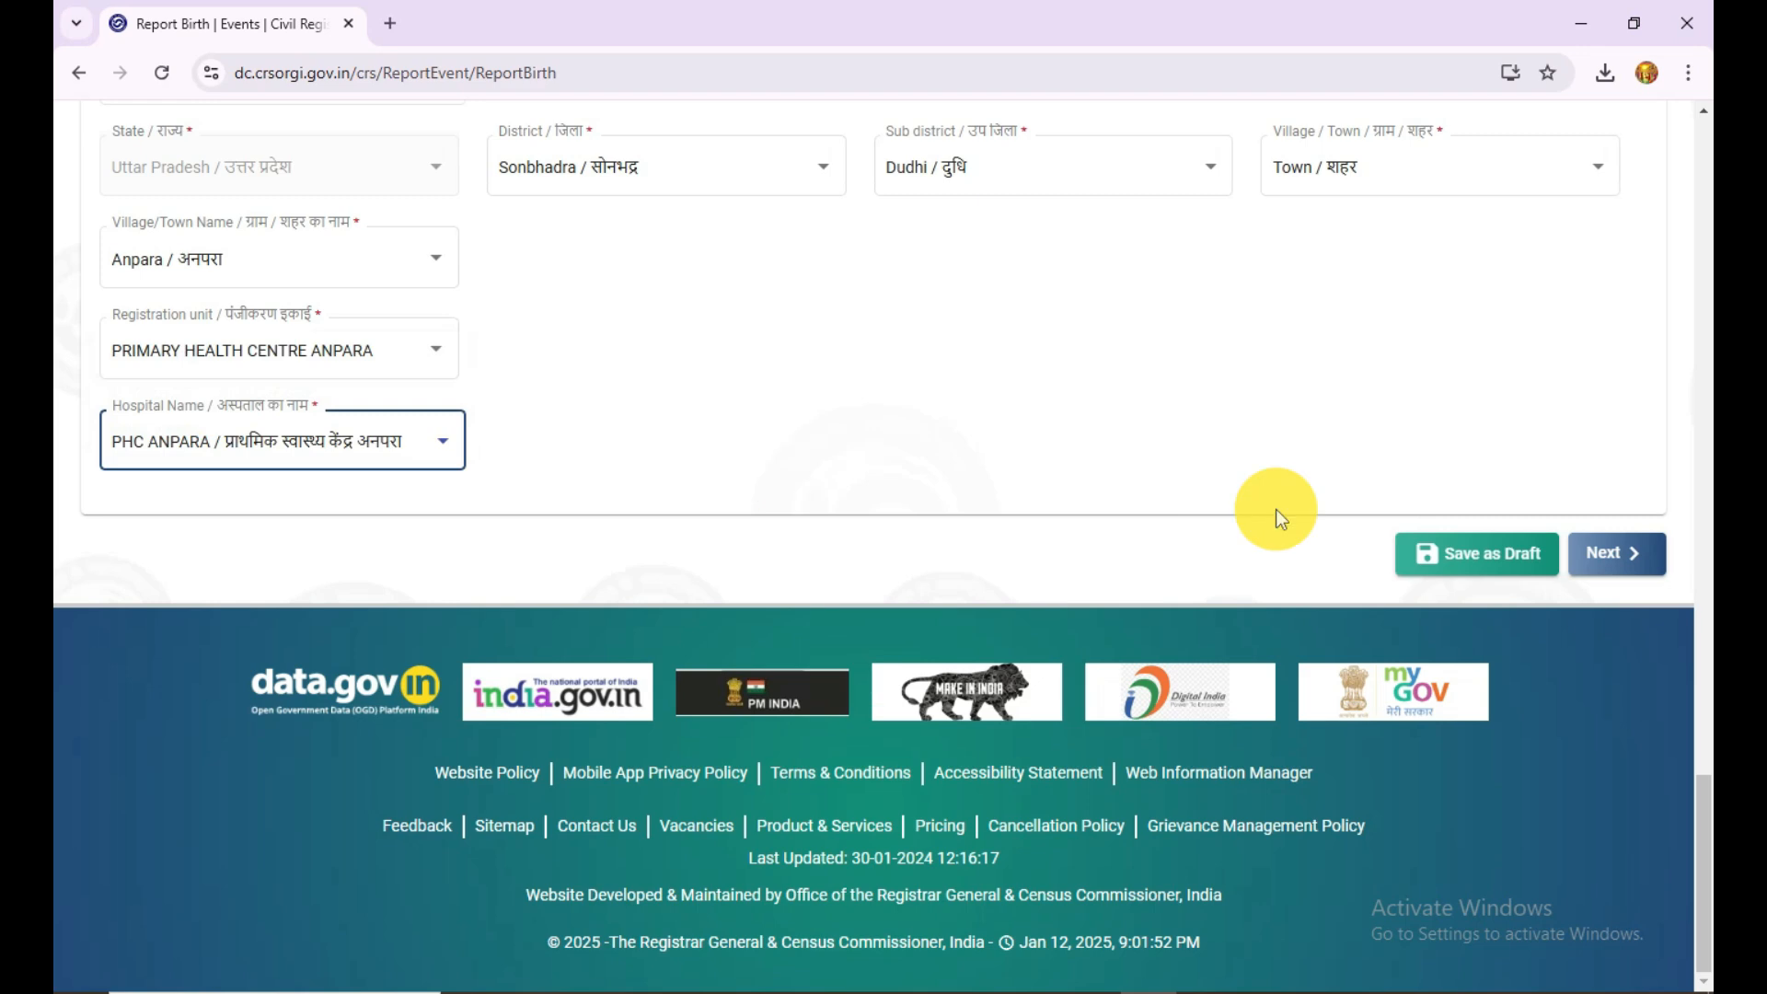
pyautogui.click(1546, 553)
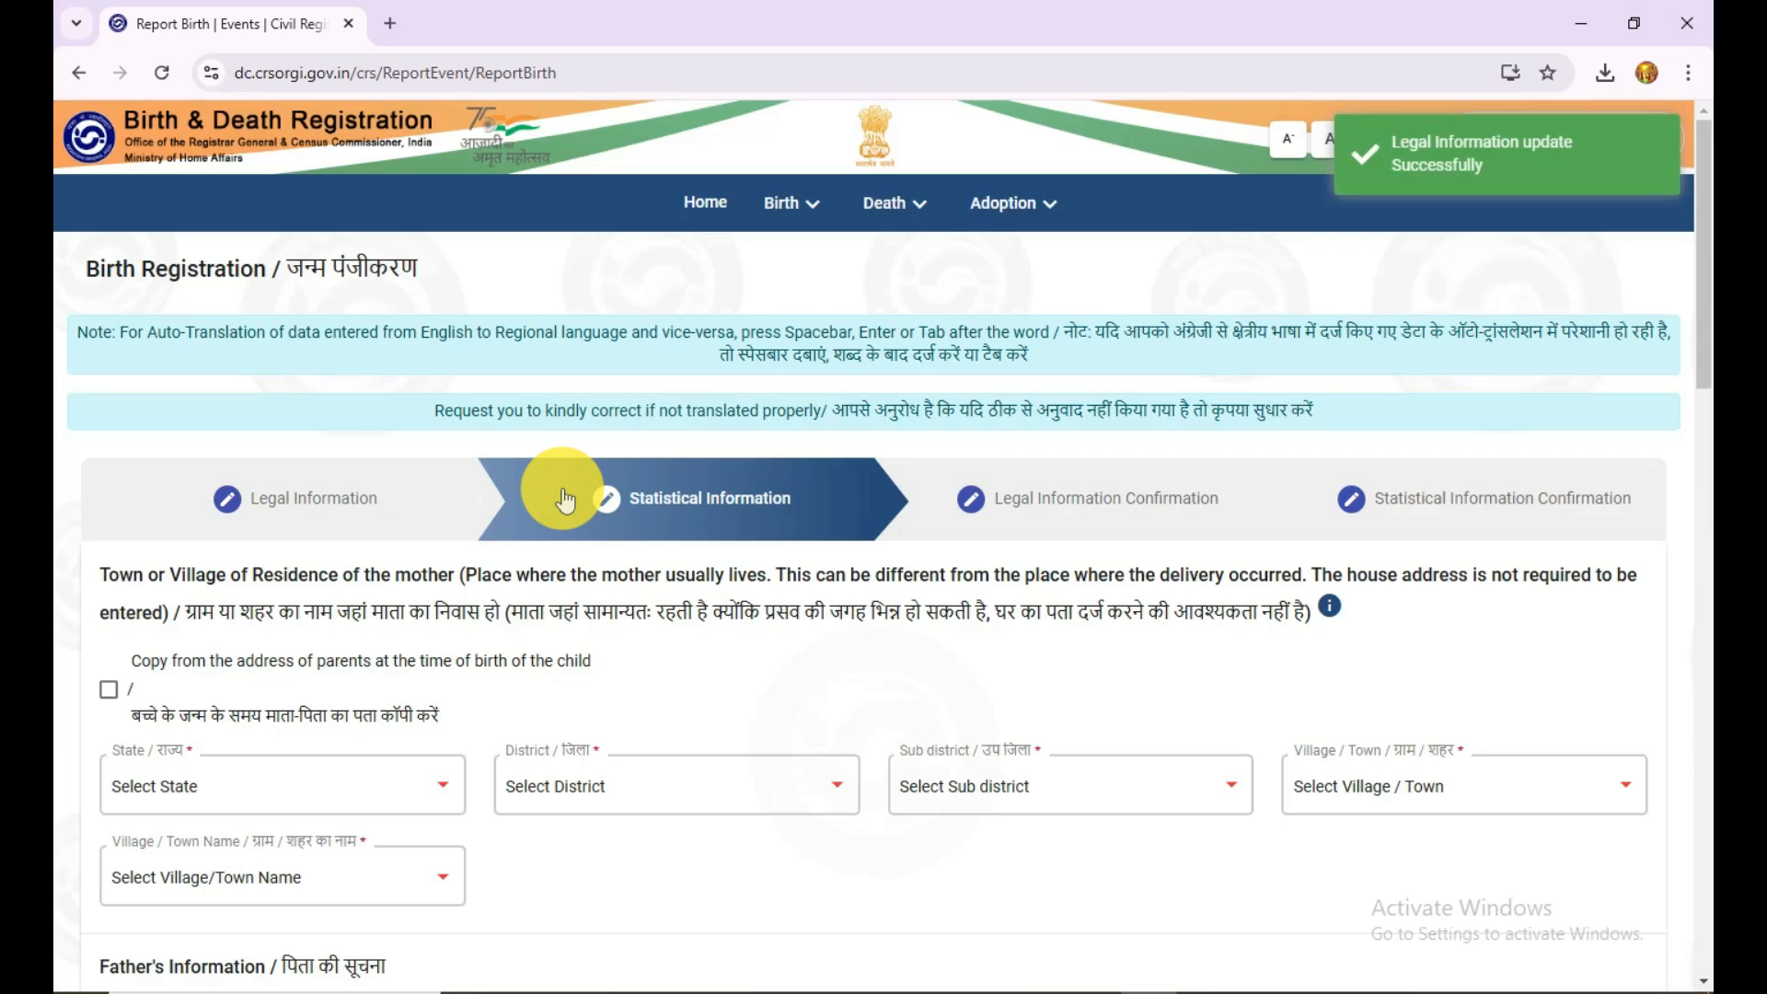
# Step: Copy the mother's town or village of residence from the parents' address at the time of the child's birth
pyautogui.scroll(-5, 660, 626)
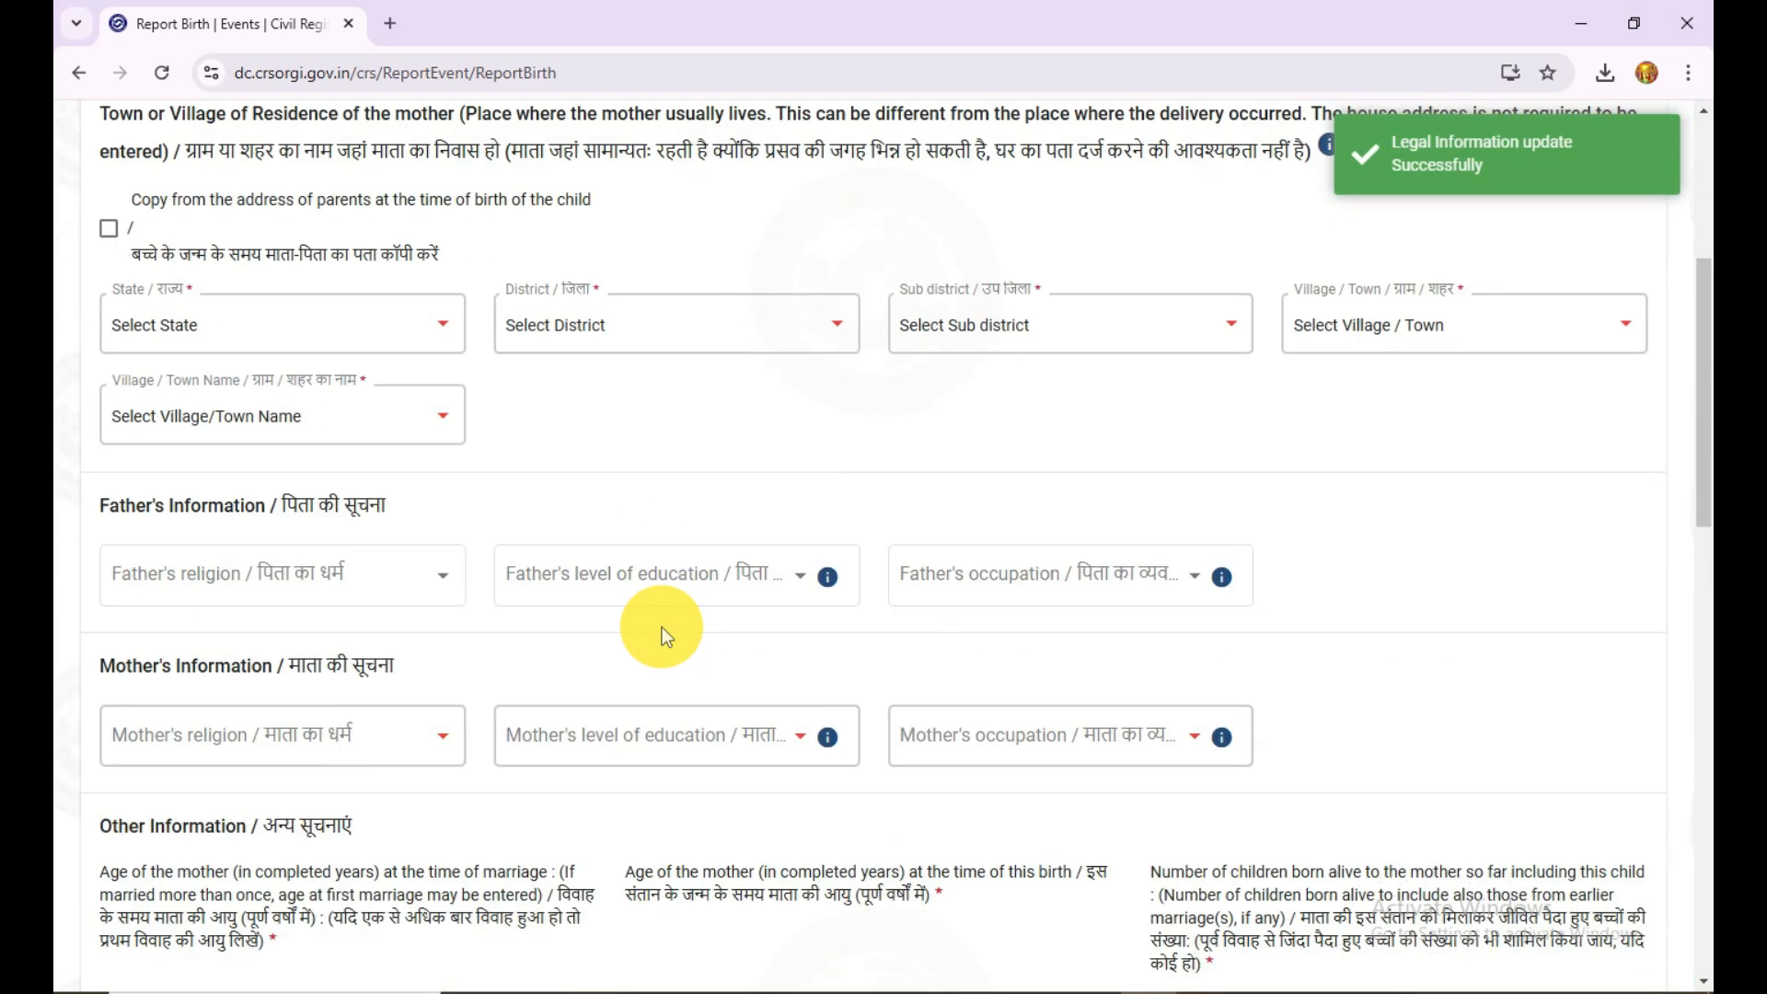
pyautogui.scroll(1, 661, 634)
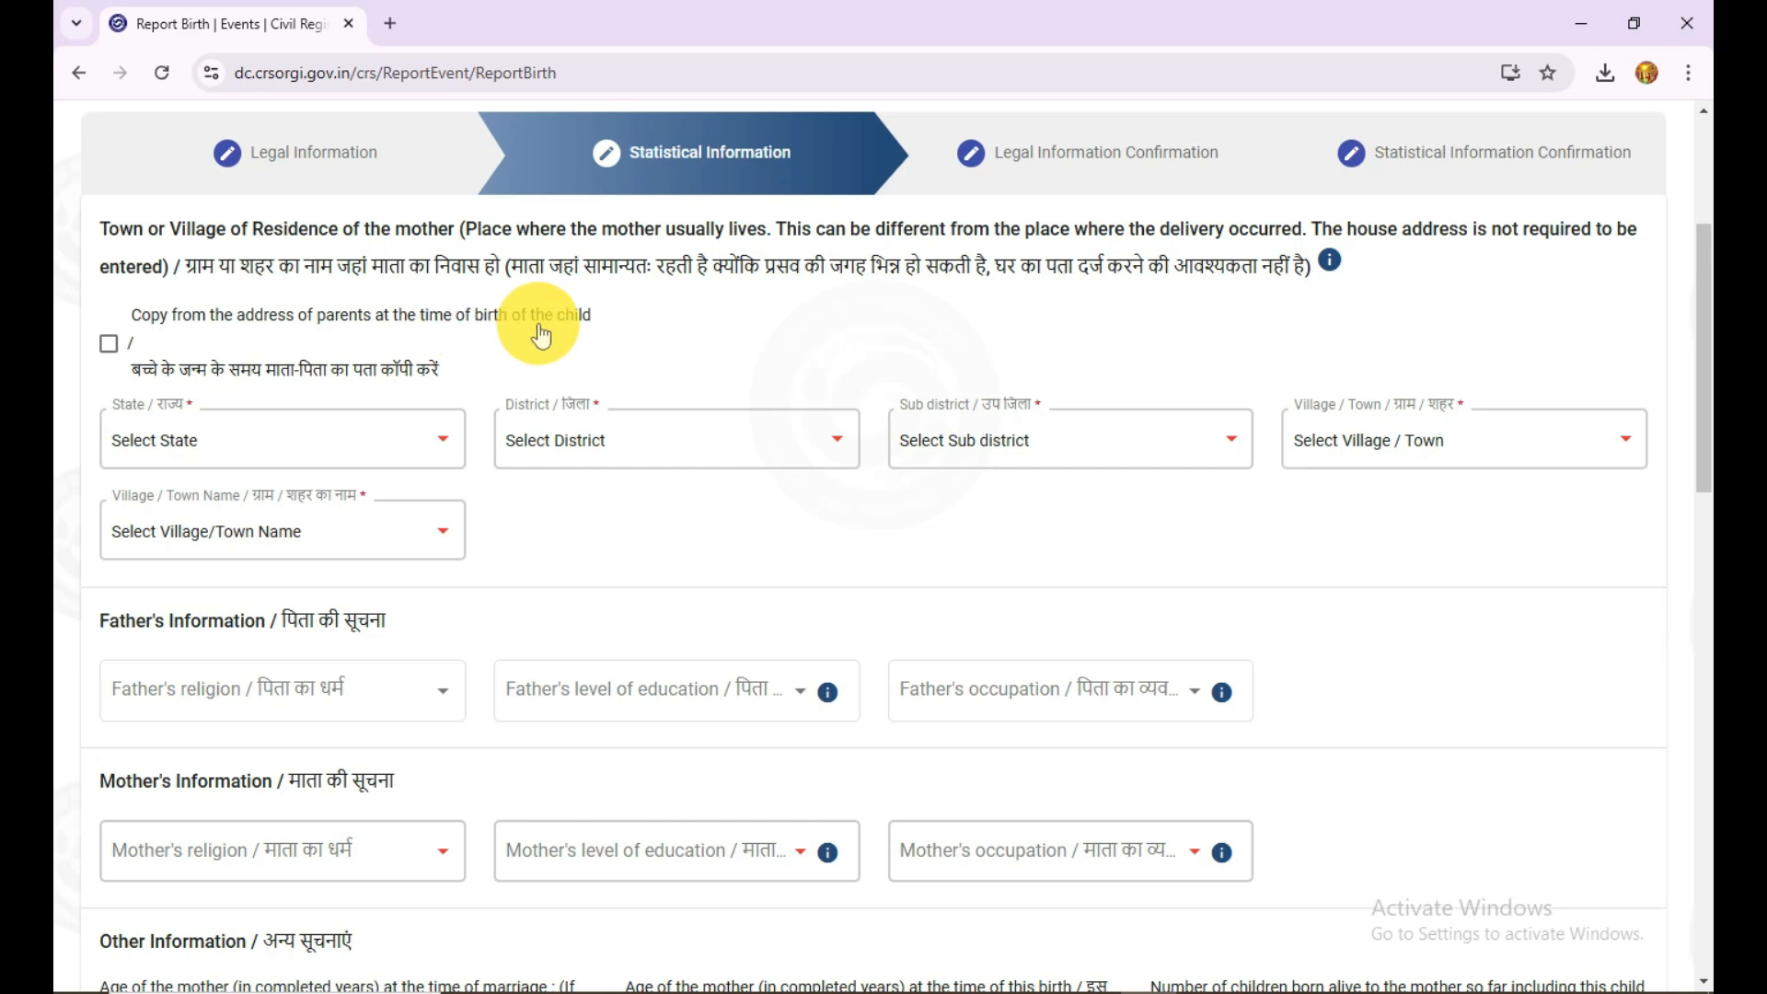
pyautogui.click(112, 348)
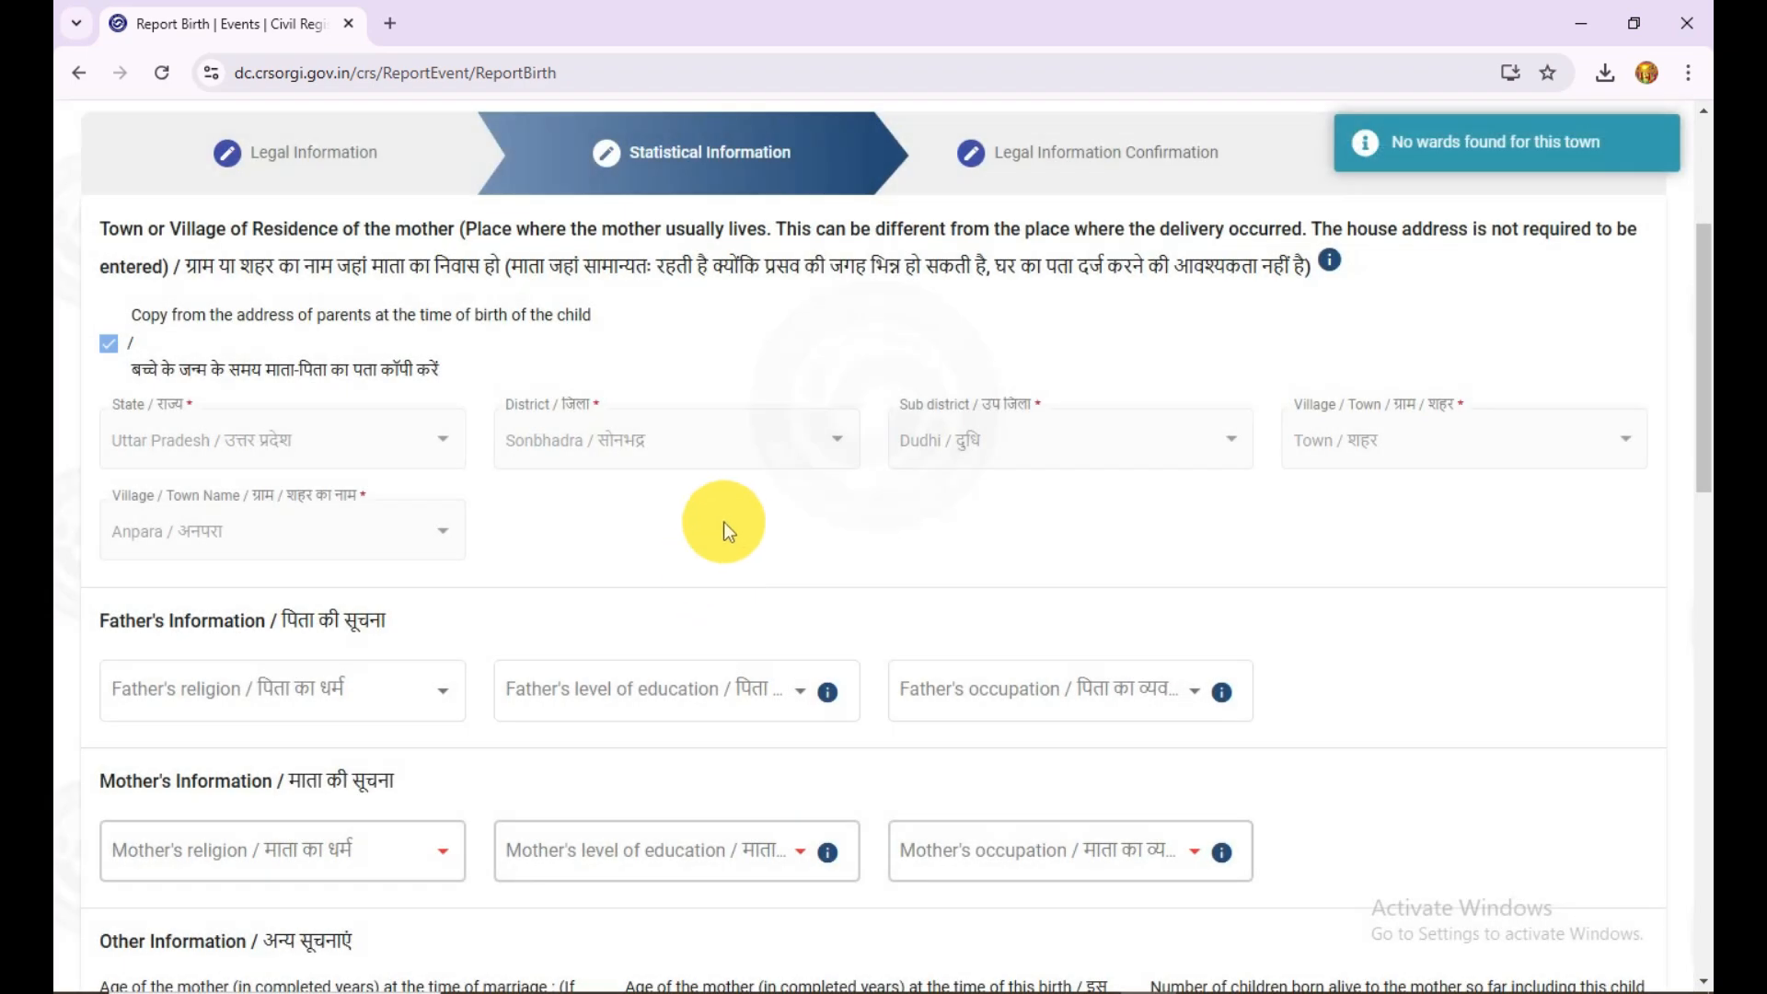
# Step: Set the father's religion to Hindu
pyautogui.scroll(-6, 727, 518)
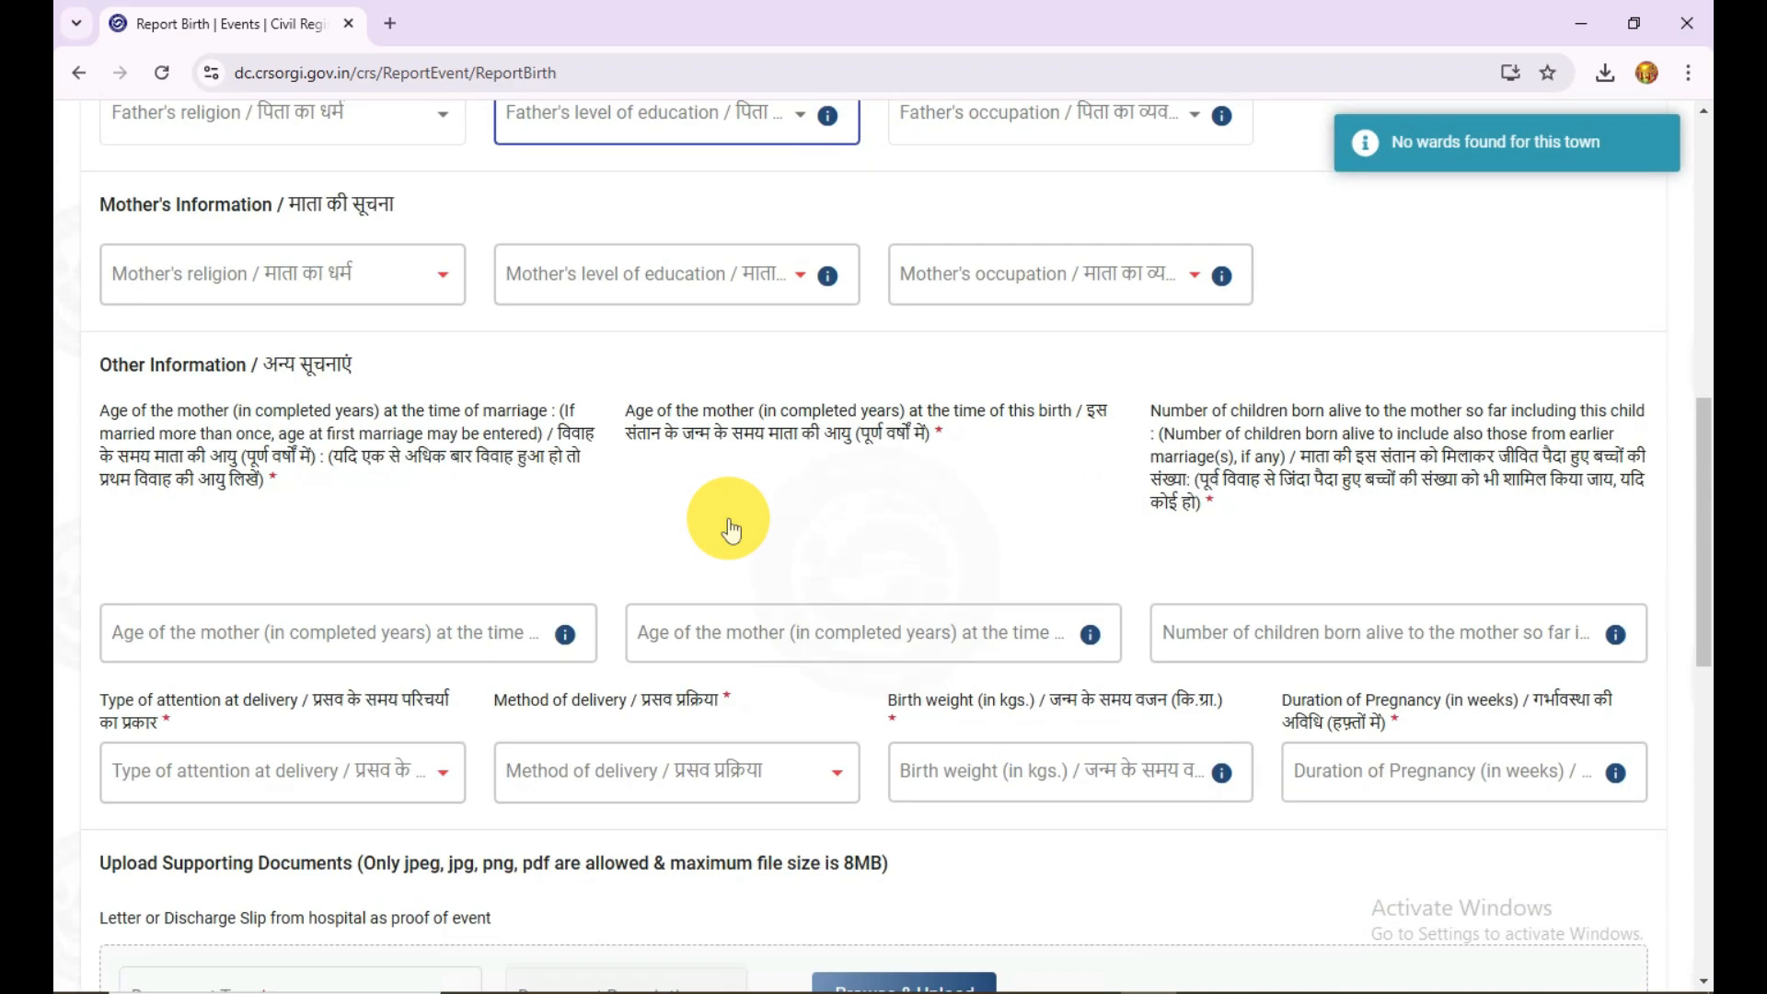
pyautogui.scroll(1, 727, 517)
pyautogui.scroll(3, 727, 522)
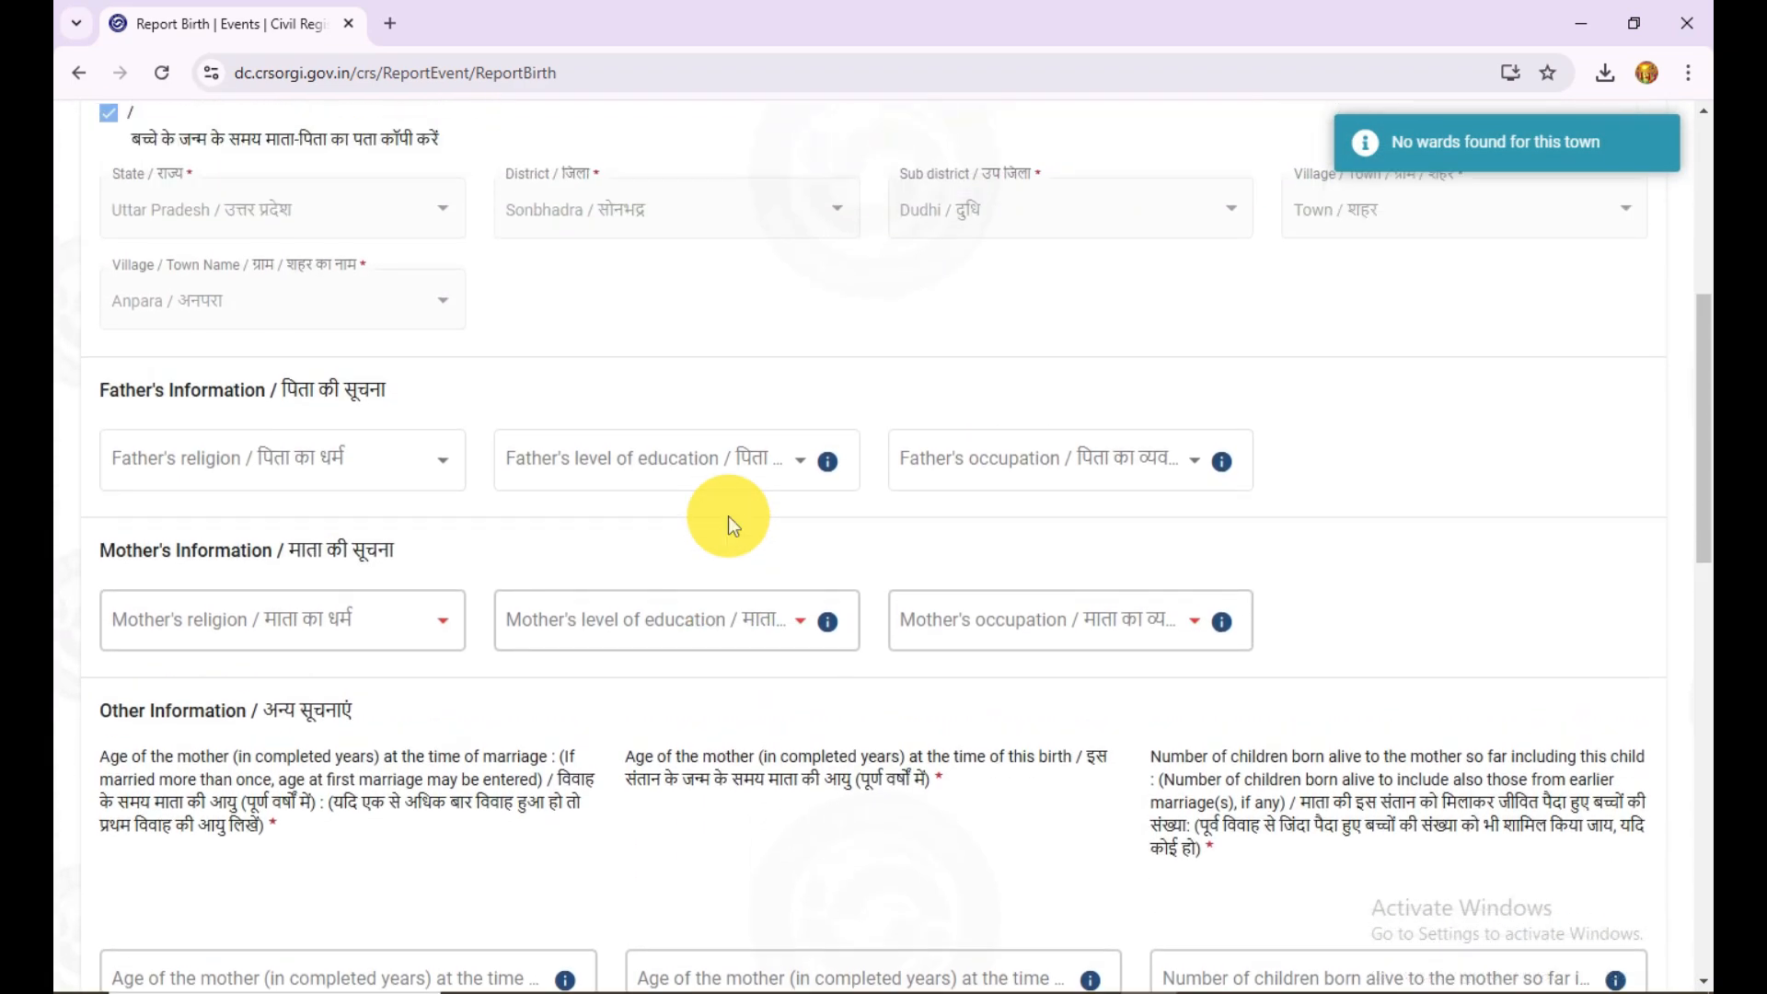
pyautogui.scroll(3, 727, 521)
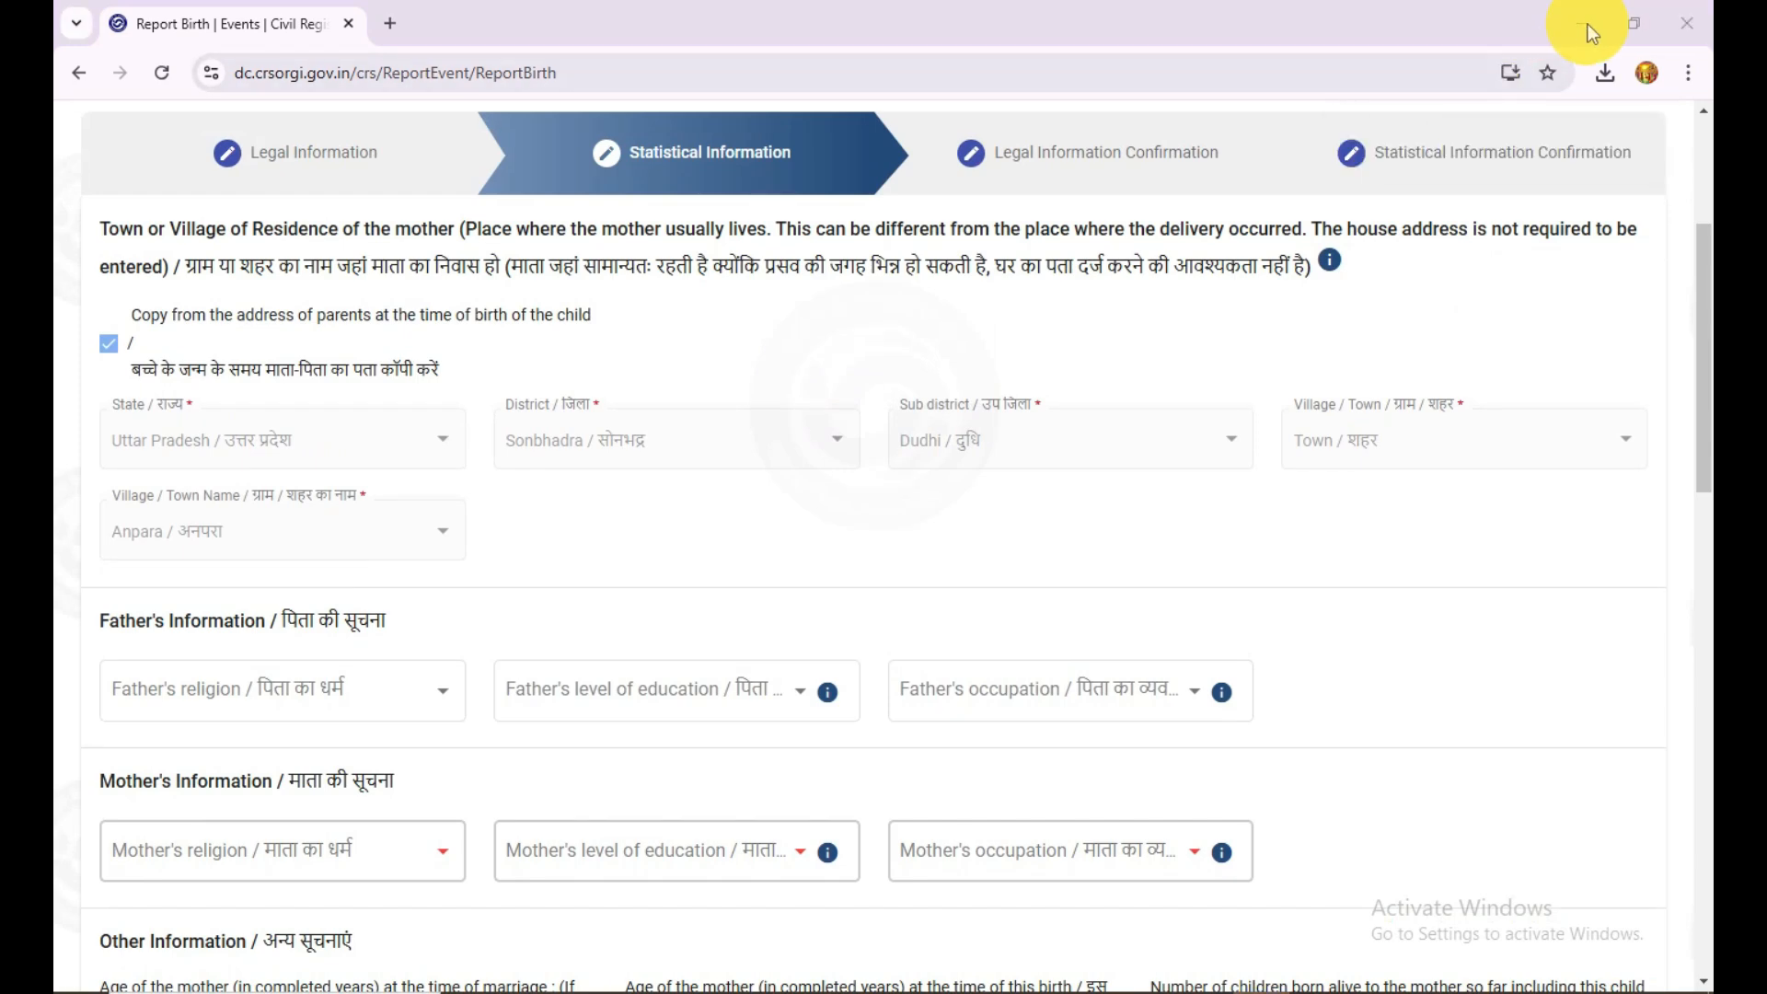
pyautogui.scroll(-6, 808, 427)
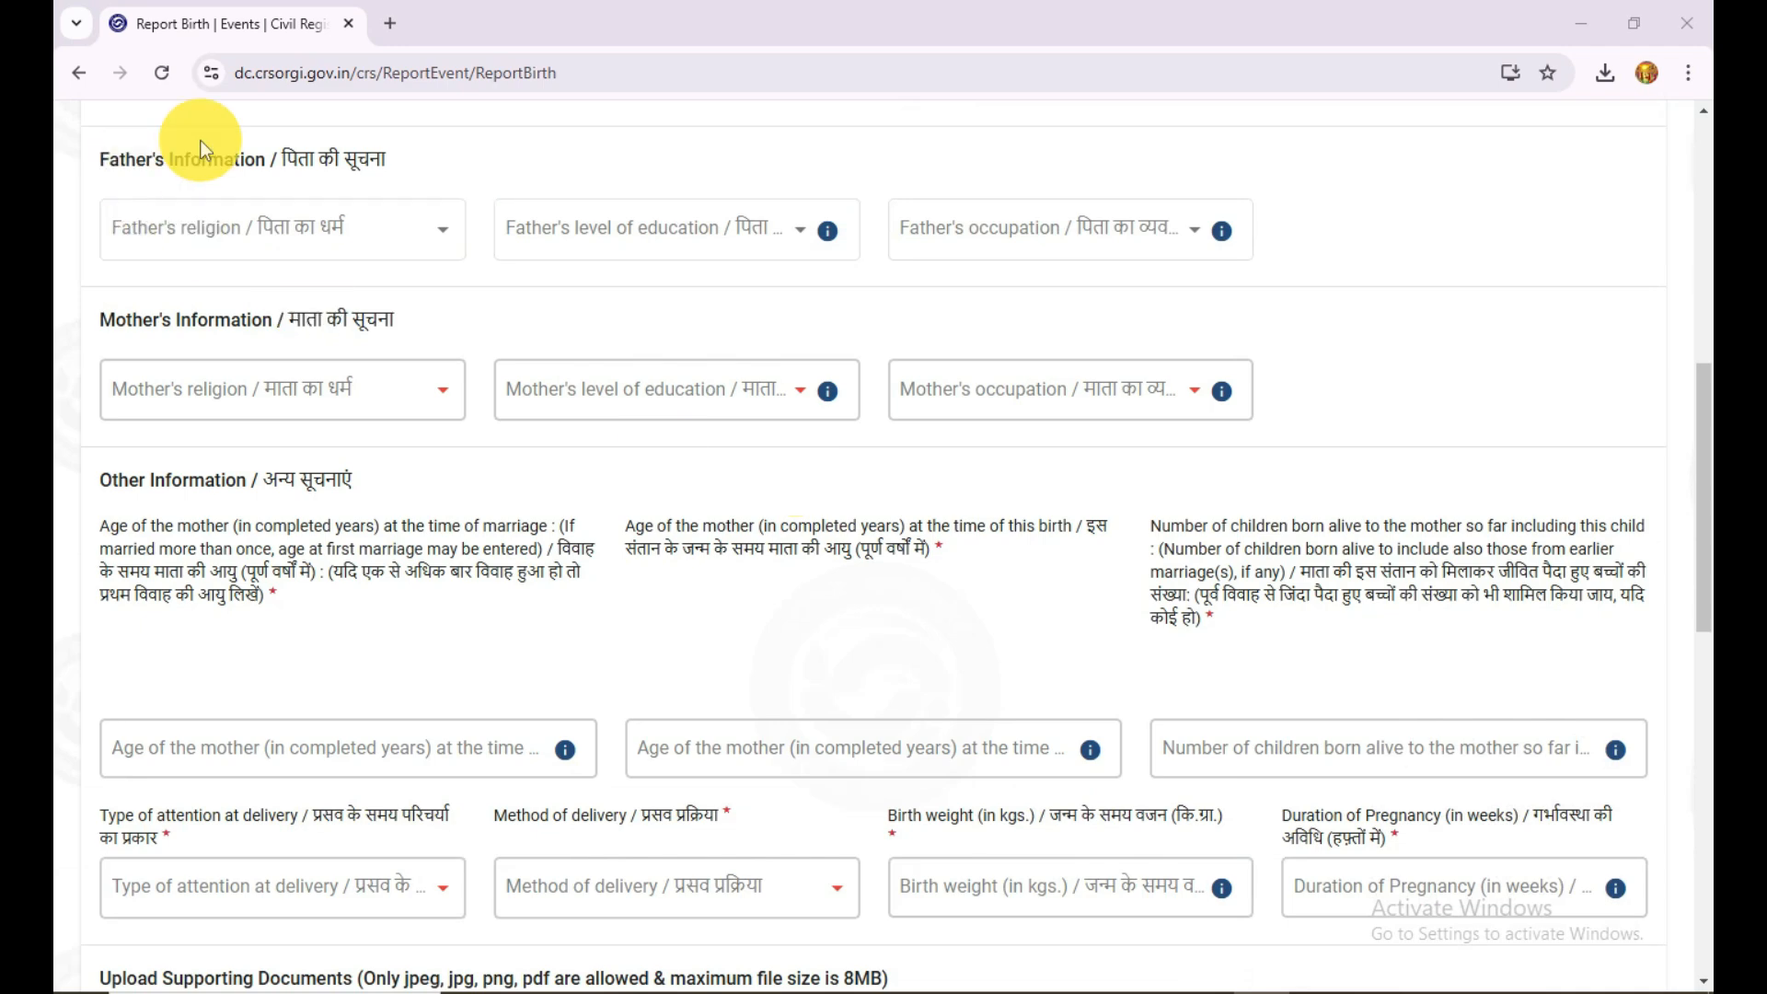
pyautogui.click(237, 251)
pyautogui.click(307, 235)
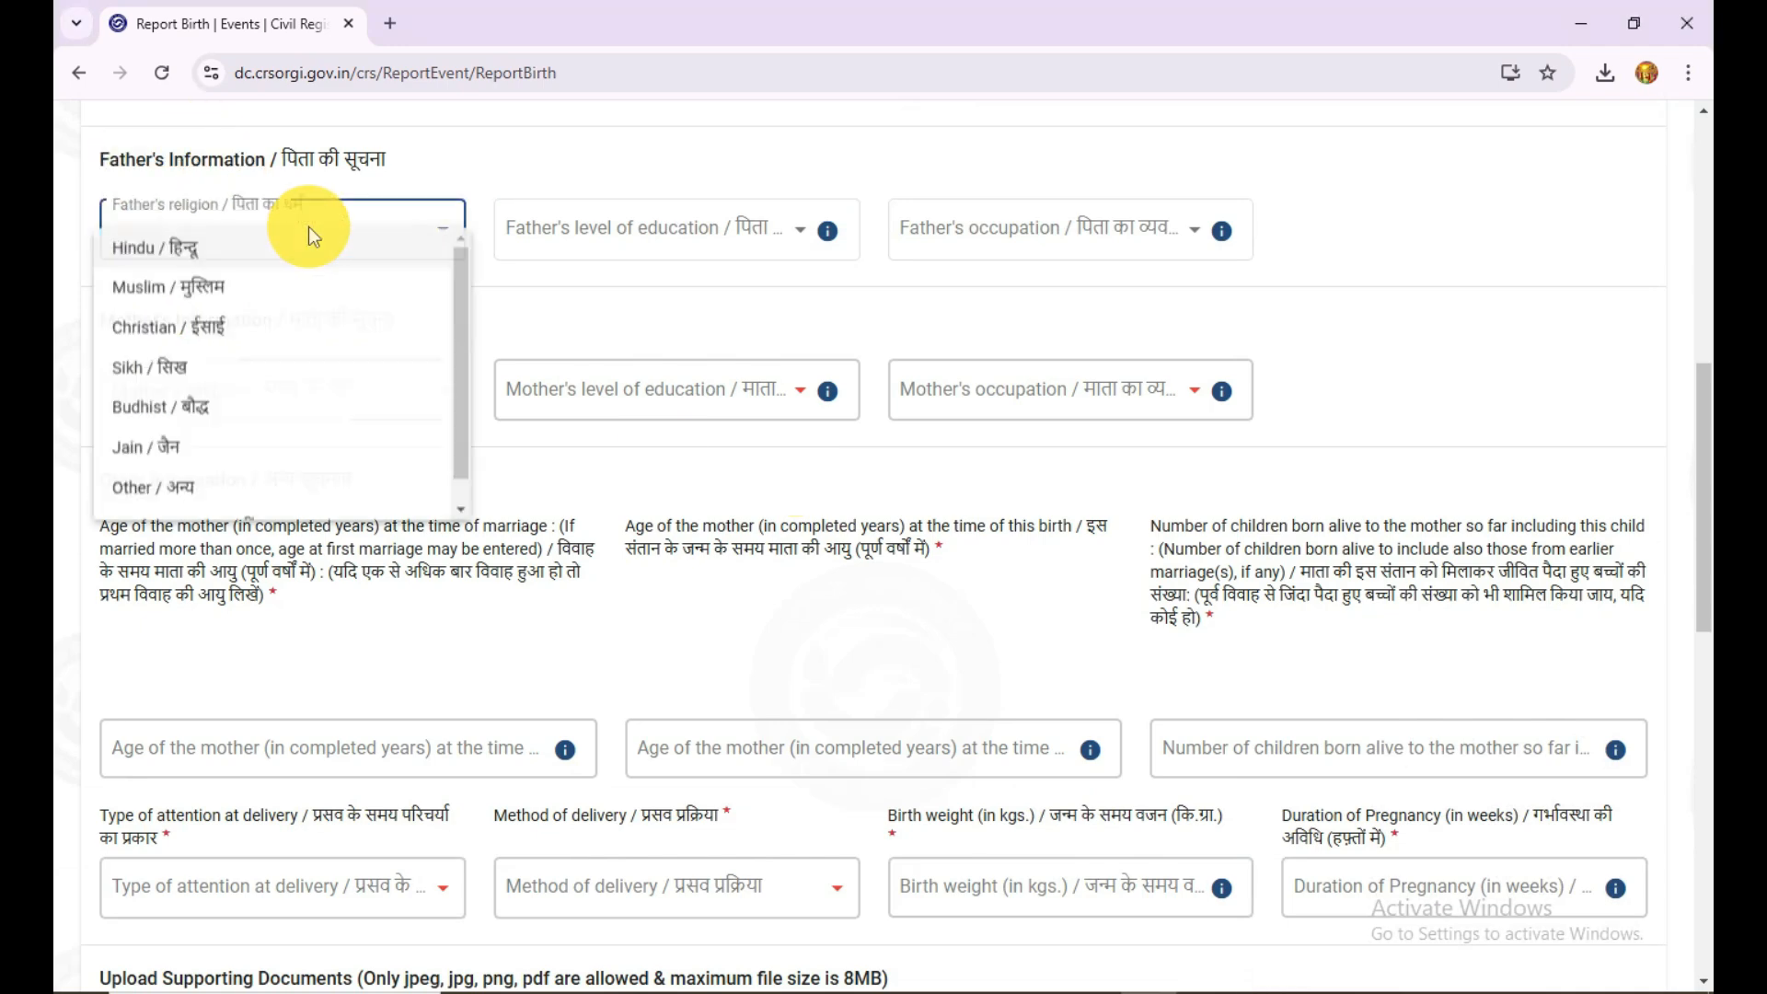
pyautogui.click(313, 244)
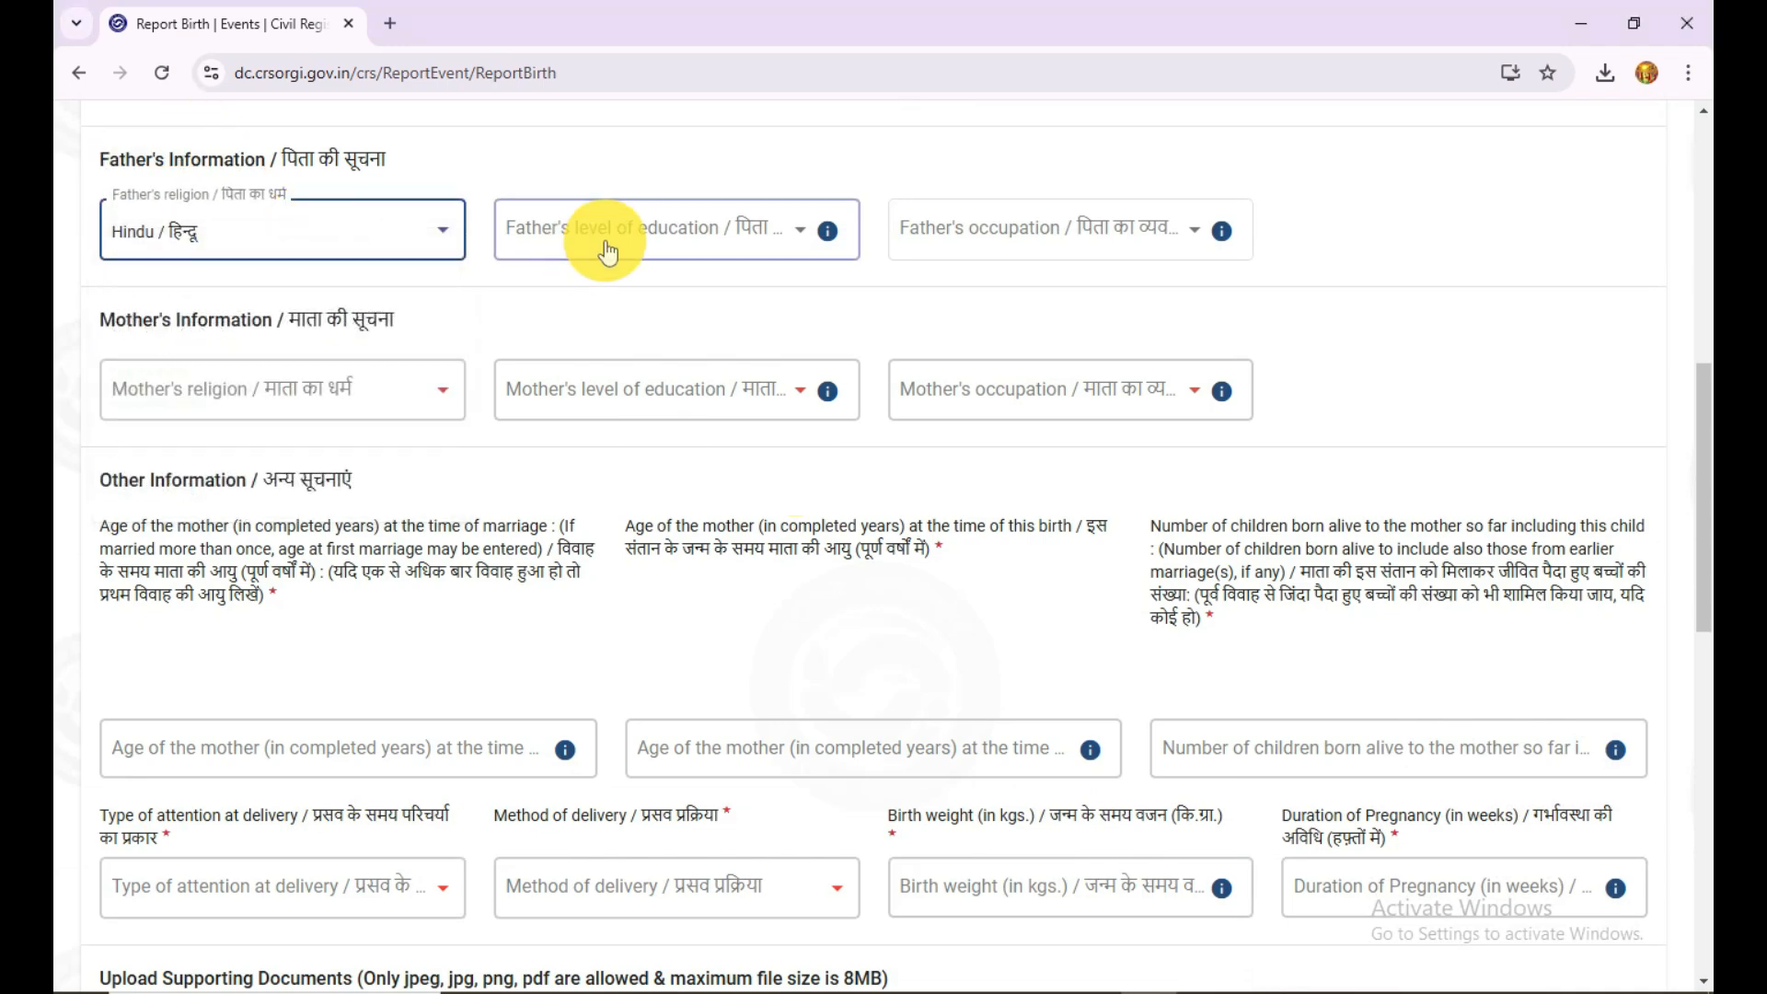
# Step: Examine the choices for the father's level of education and occupation
pyautogui.click(650, 232)
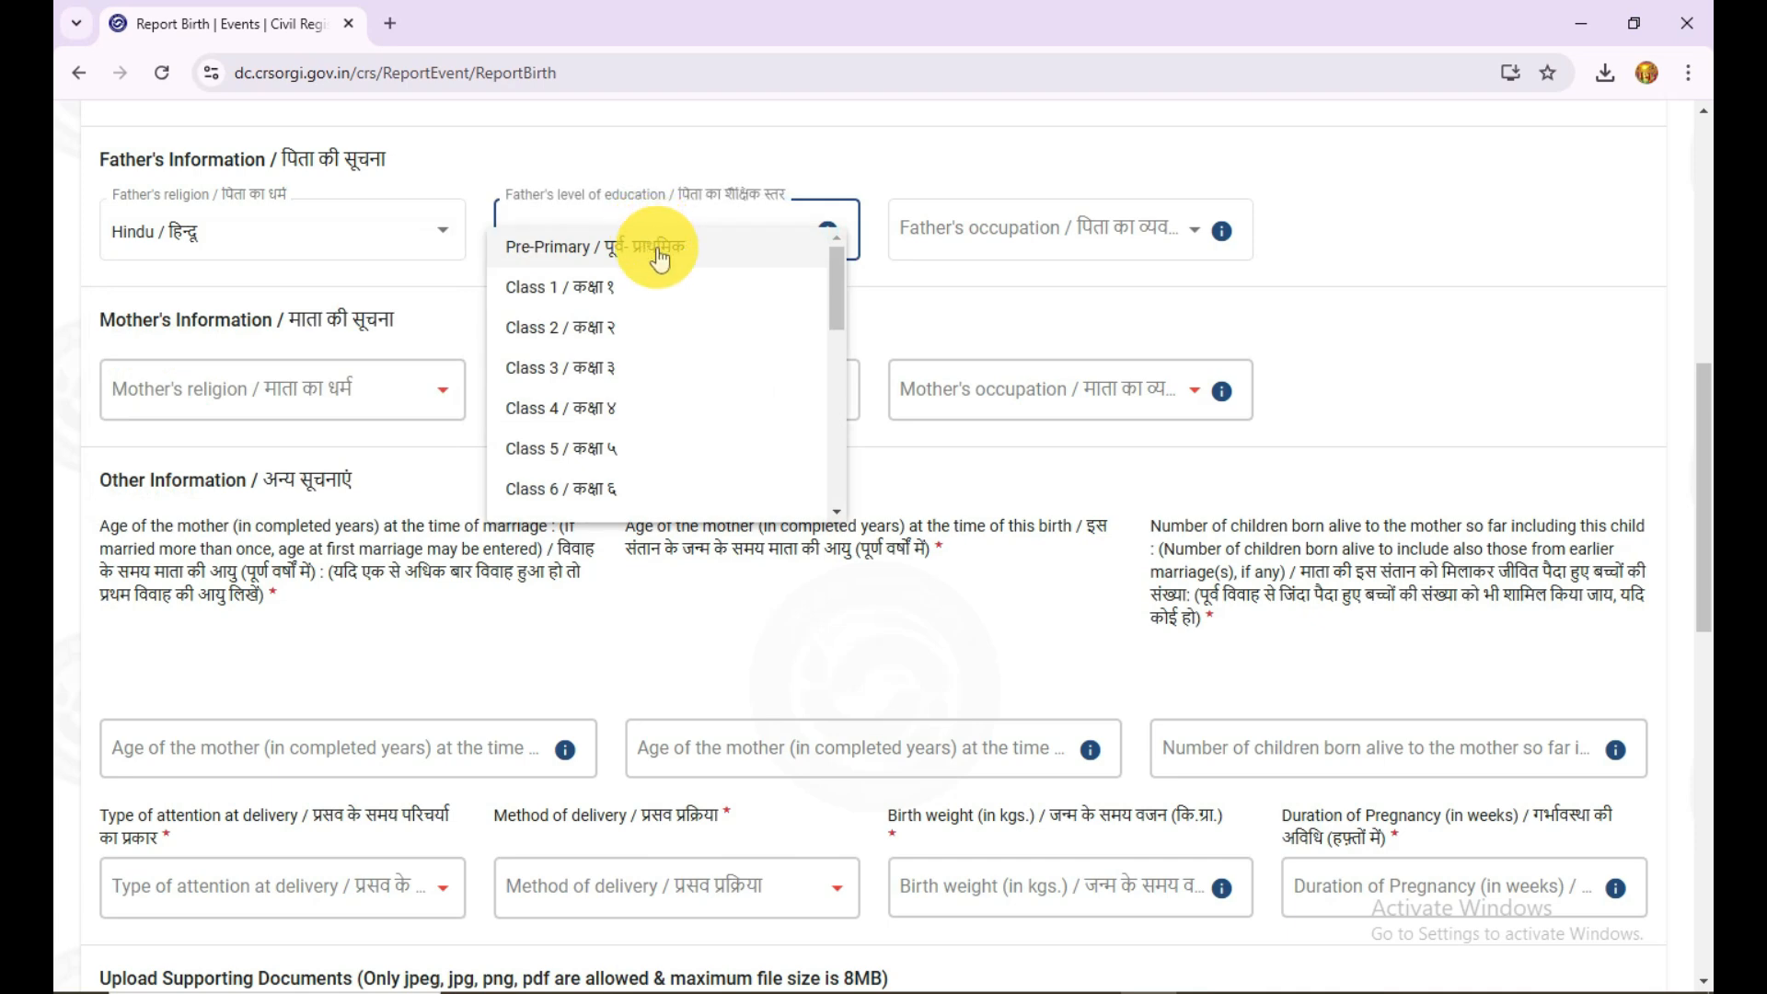
pyautogui.click(958, 303)
pyautogui.click(1042, 244)
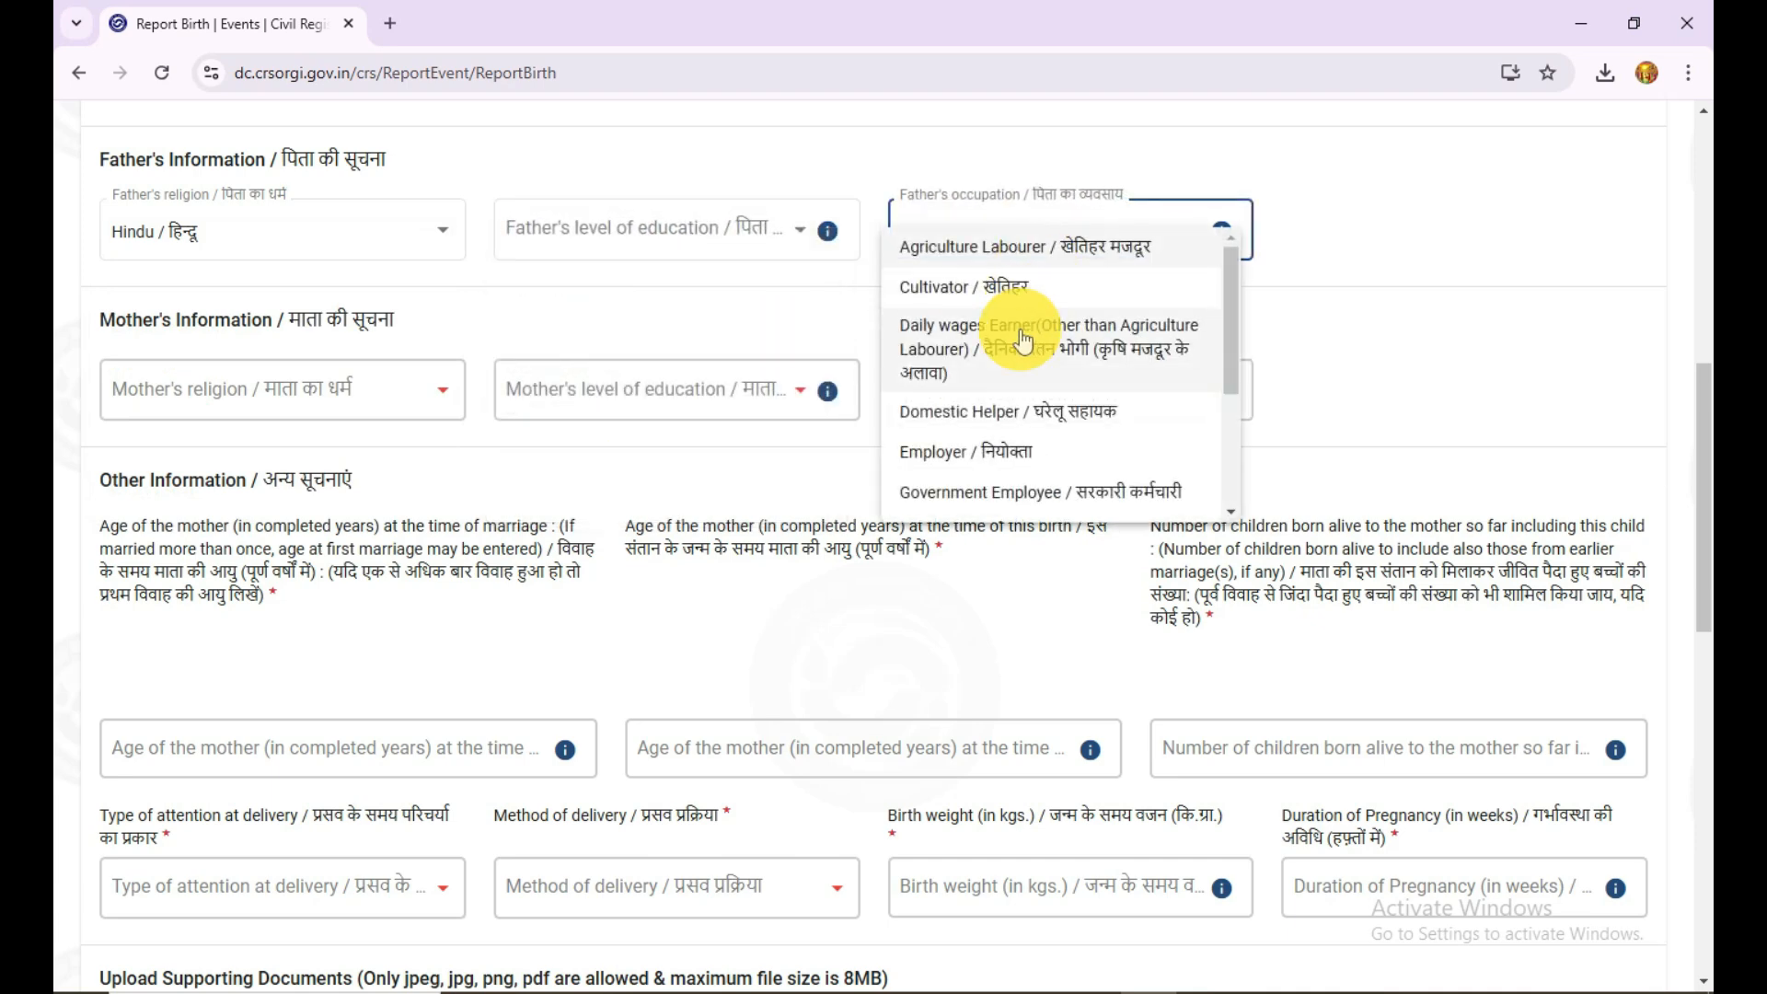
pyautogui.click(410, 492)
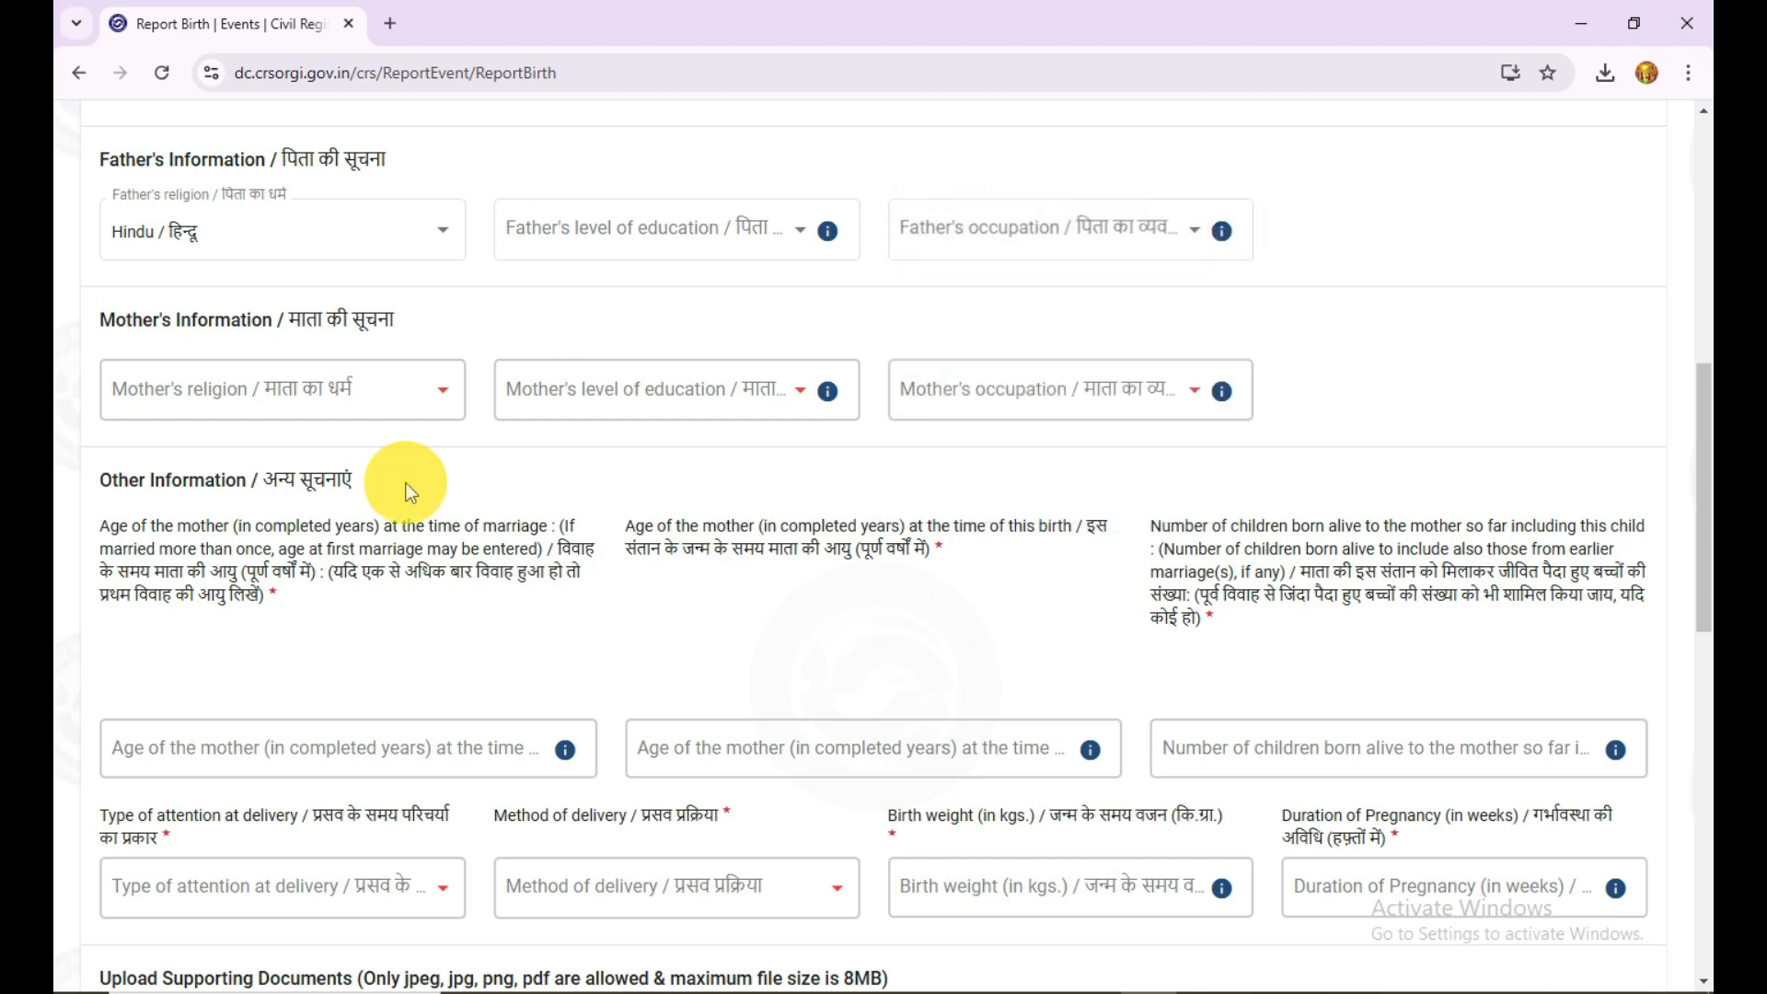
# Step: Examine the choices for the mother's religion, level of education and occupation
pyautogui.click(295, 392)
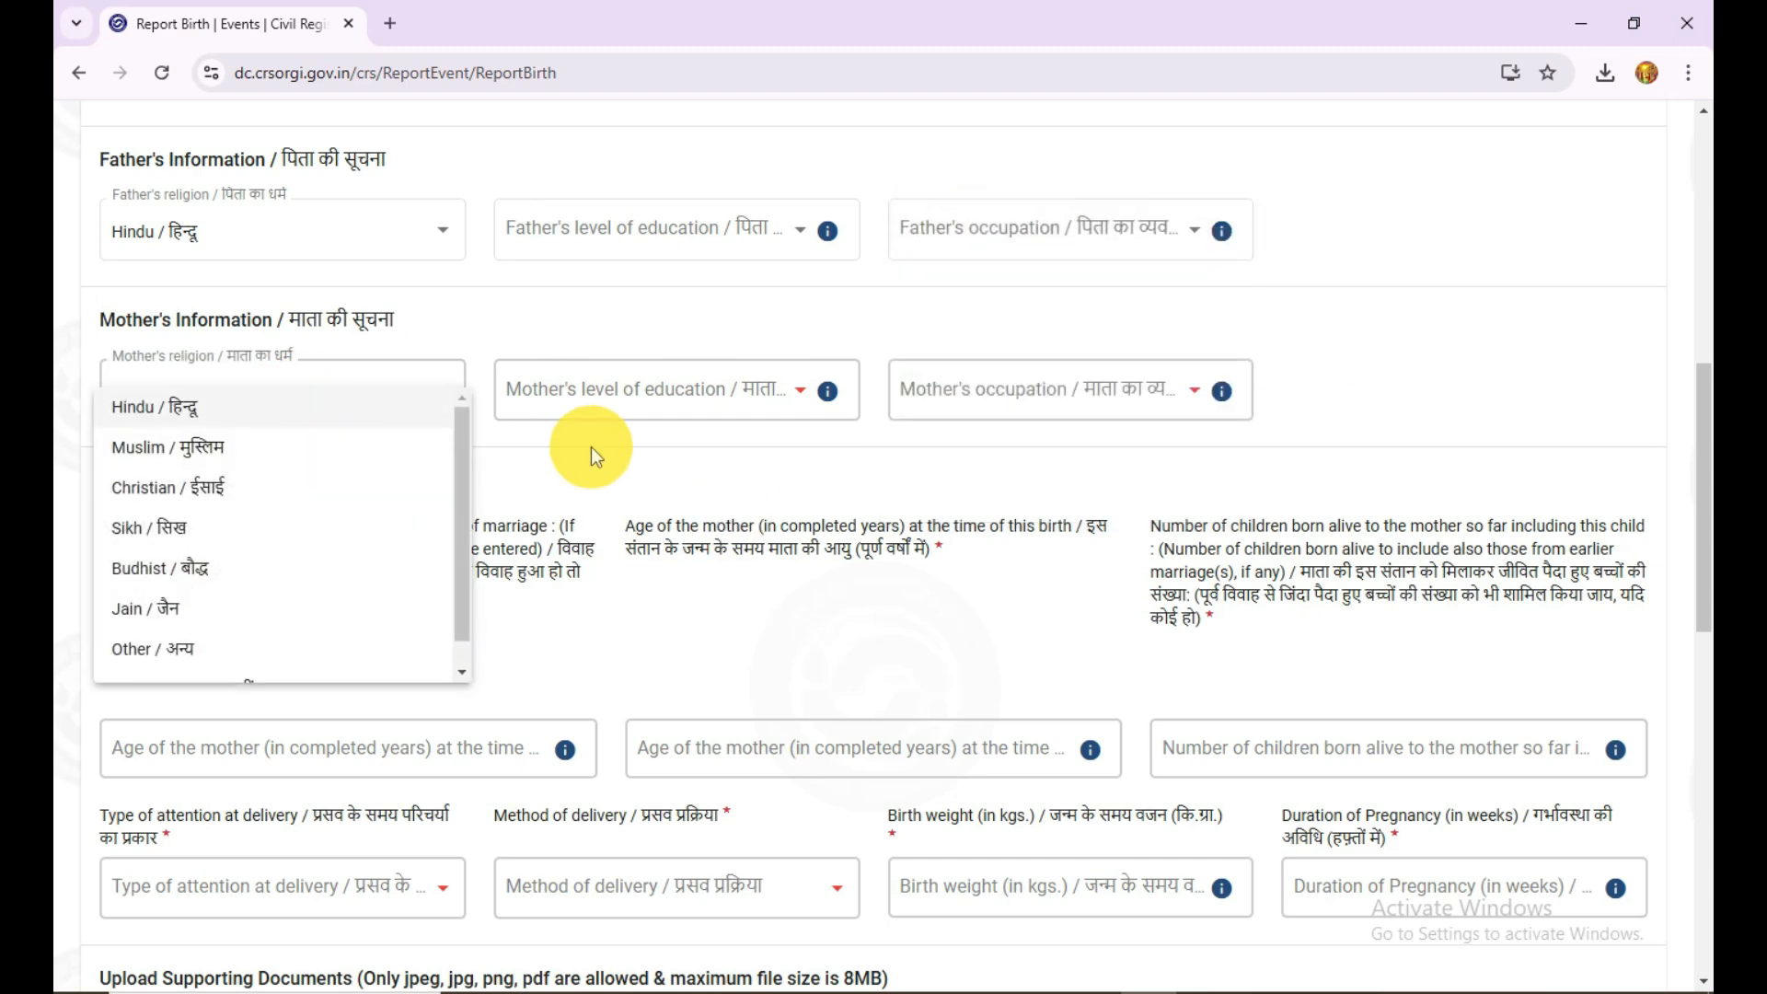
pyautogui.click(635, 428)
pyautogui.click(690, 399)
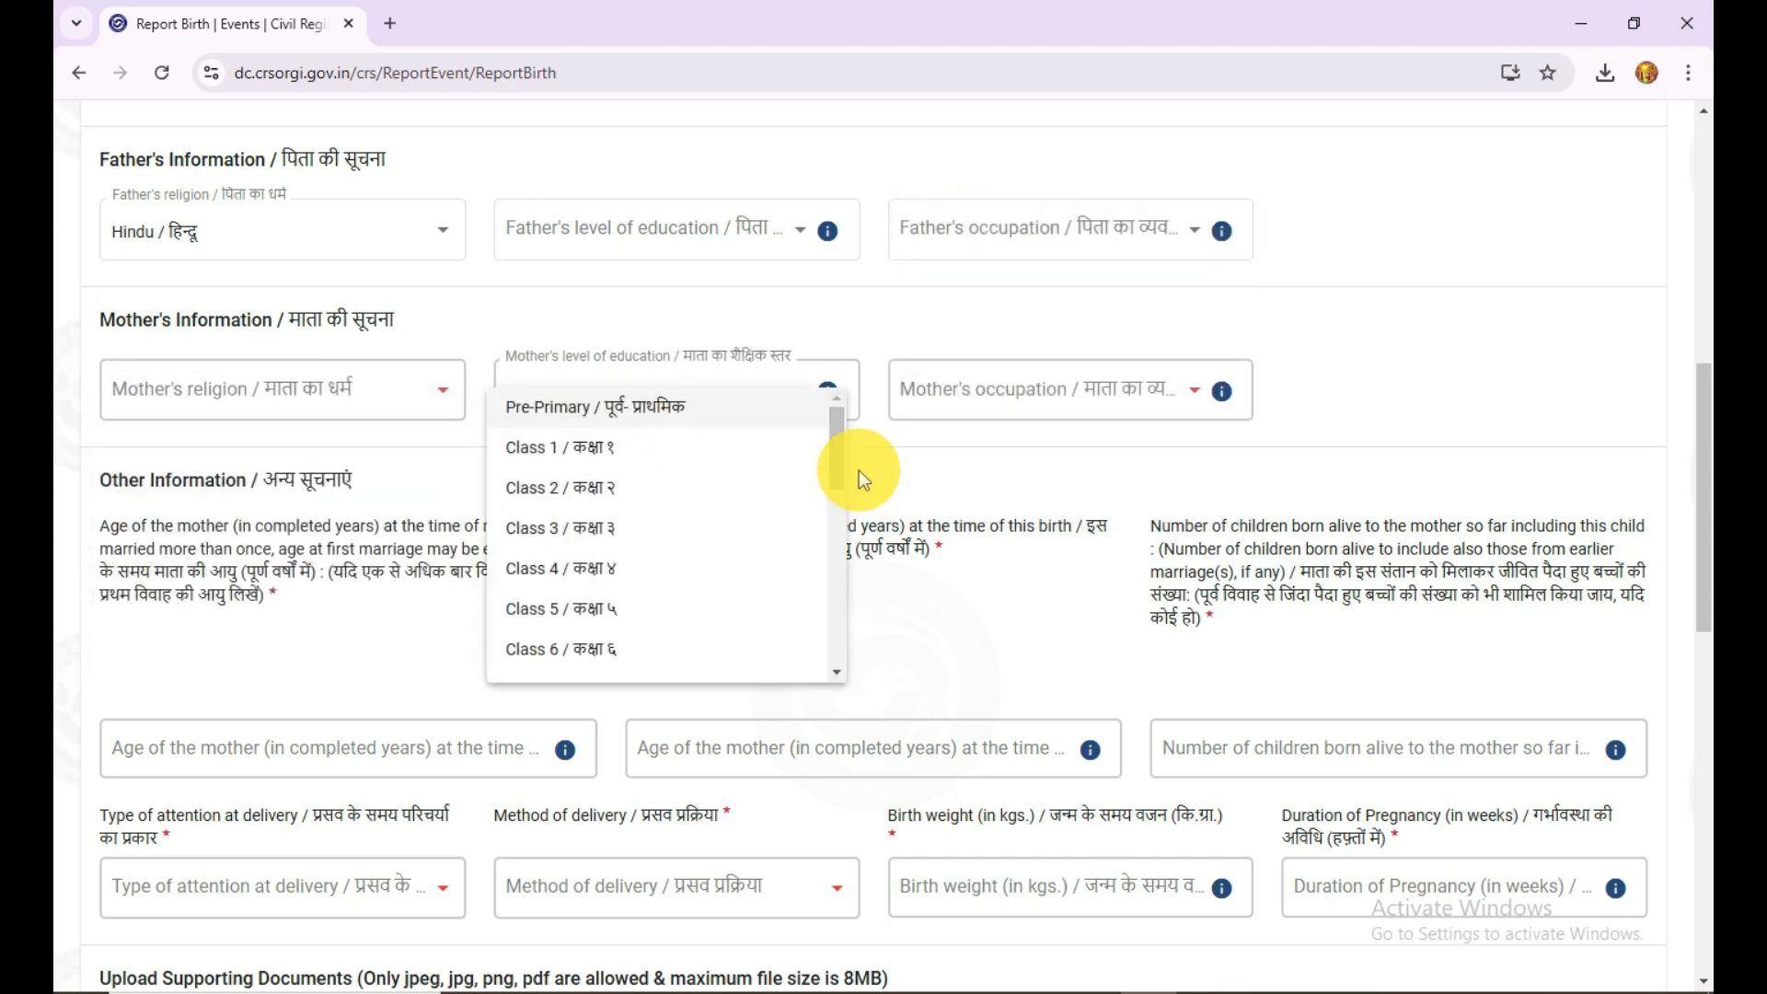
pyautogui.click(911, 481)
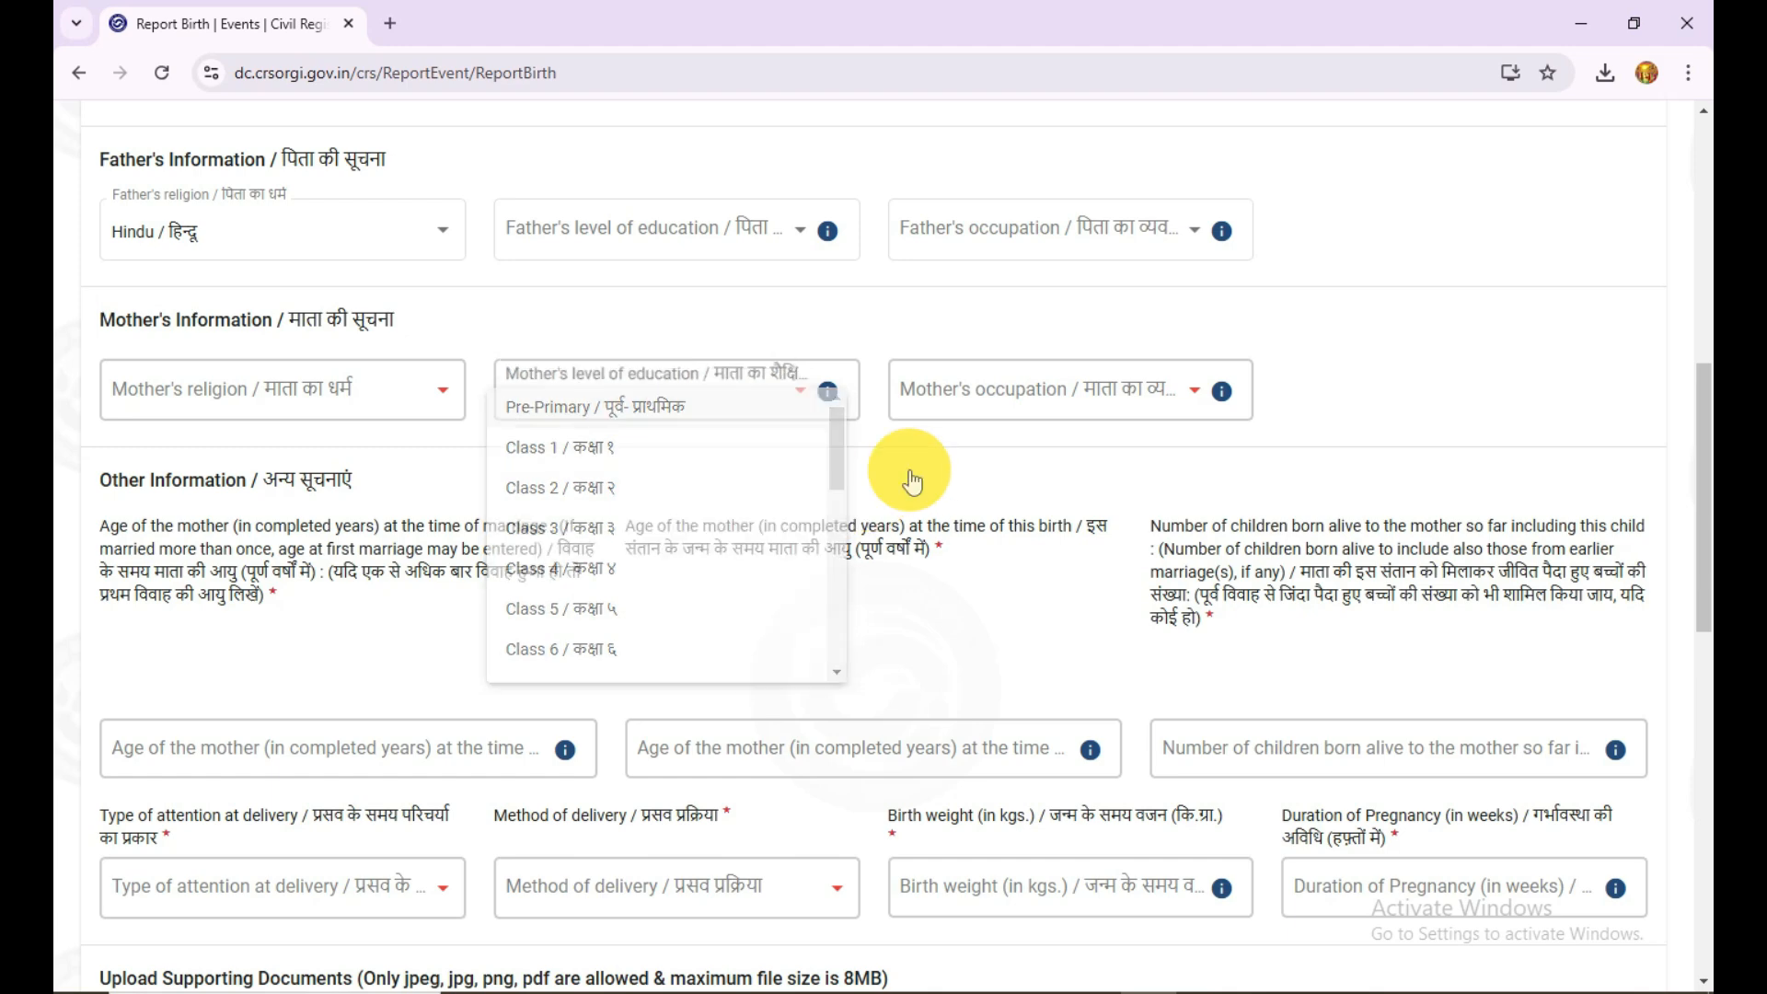
pyautogui.click(1031, 398)
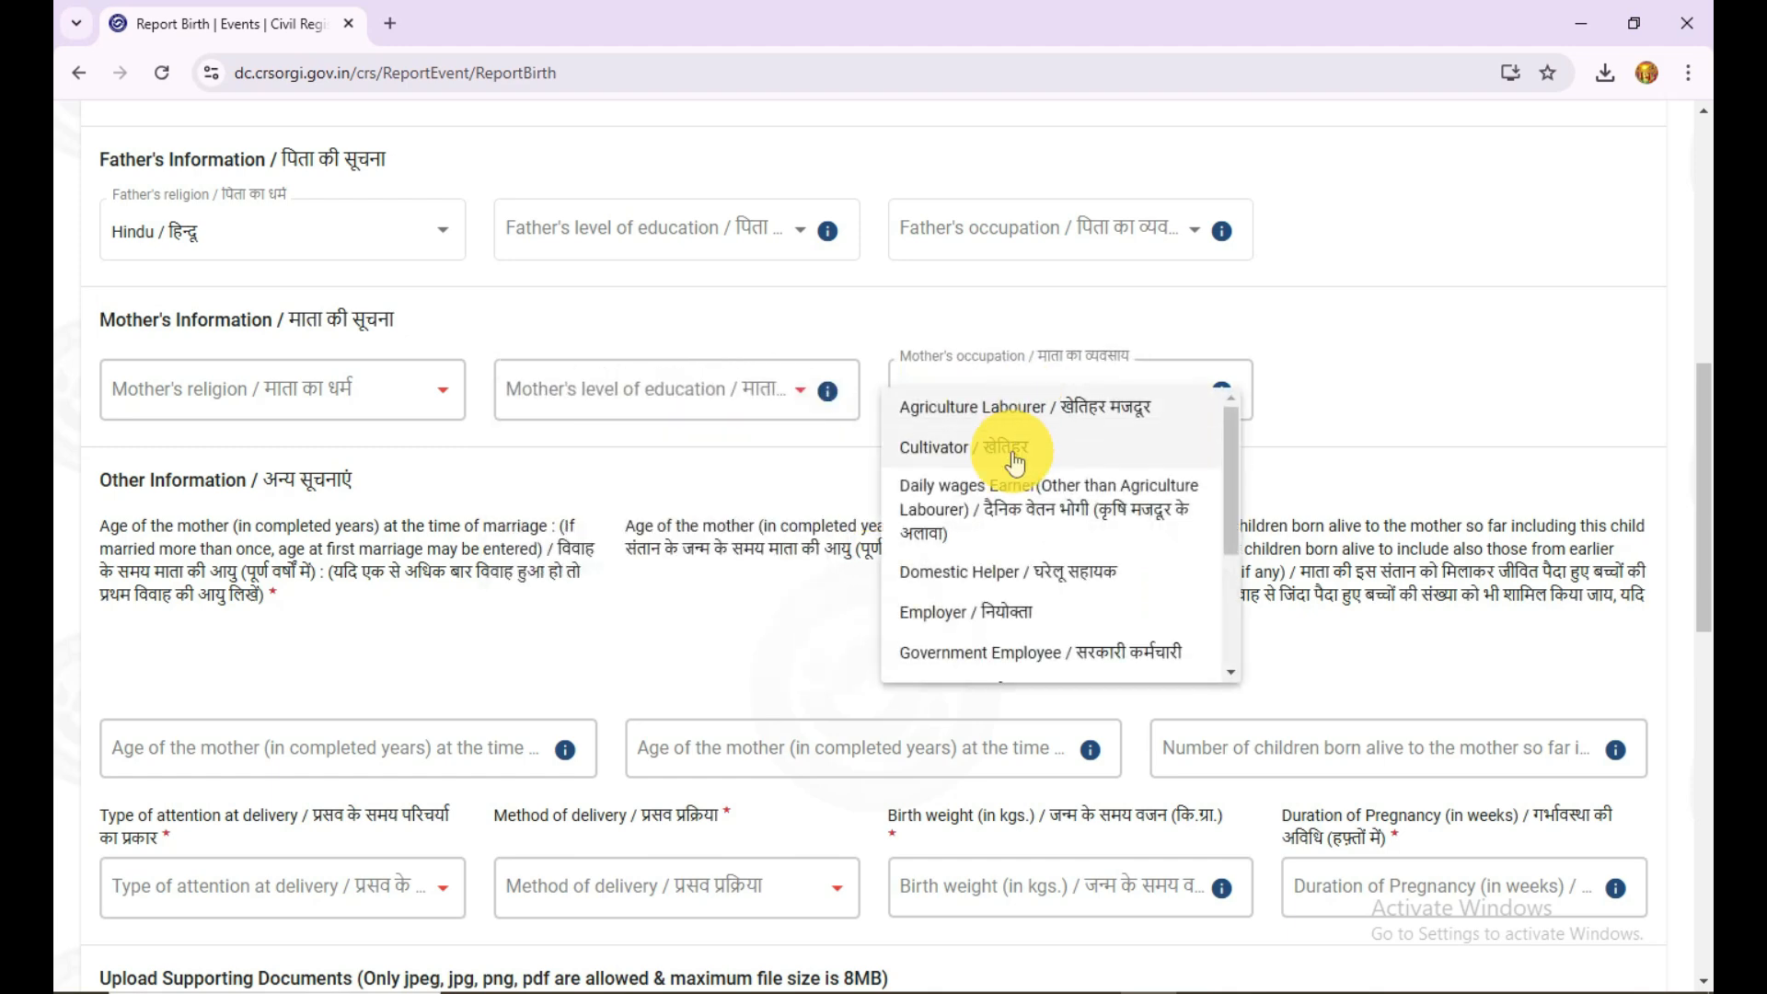
pyautogui.click(810, 460)
pyautogui.click(792, 395)
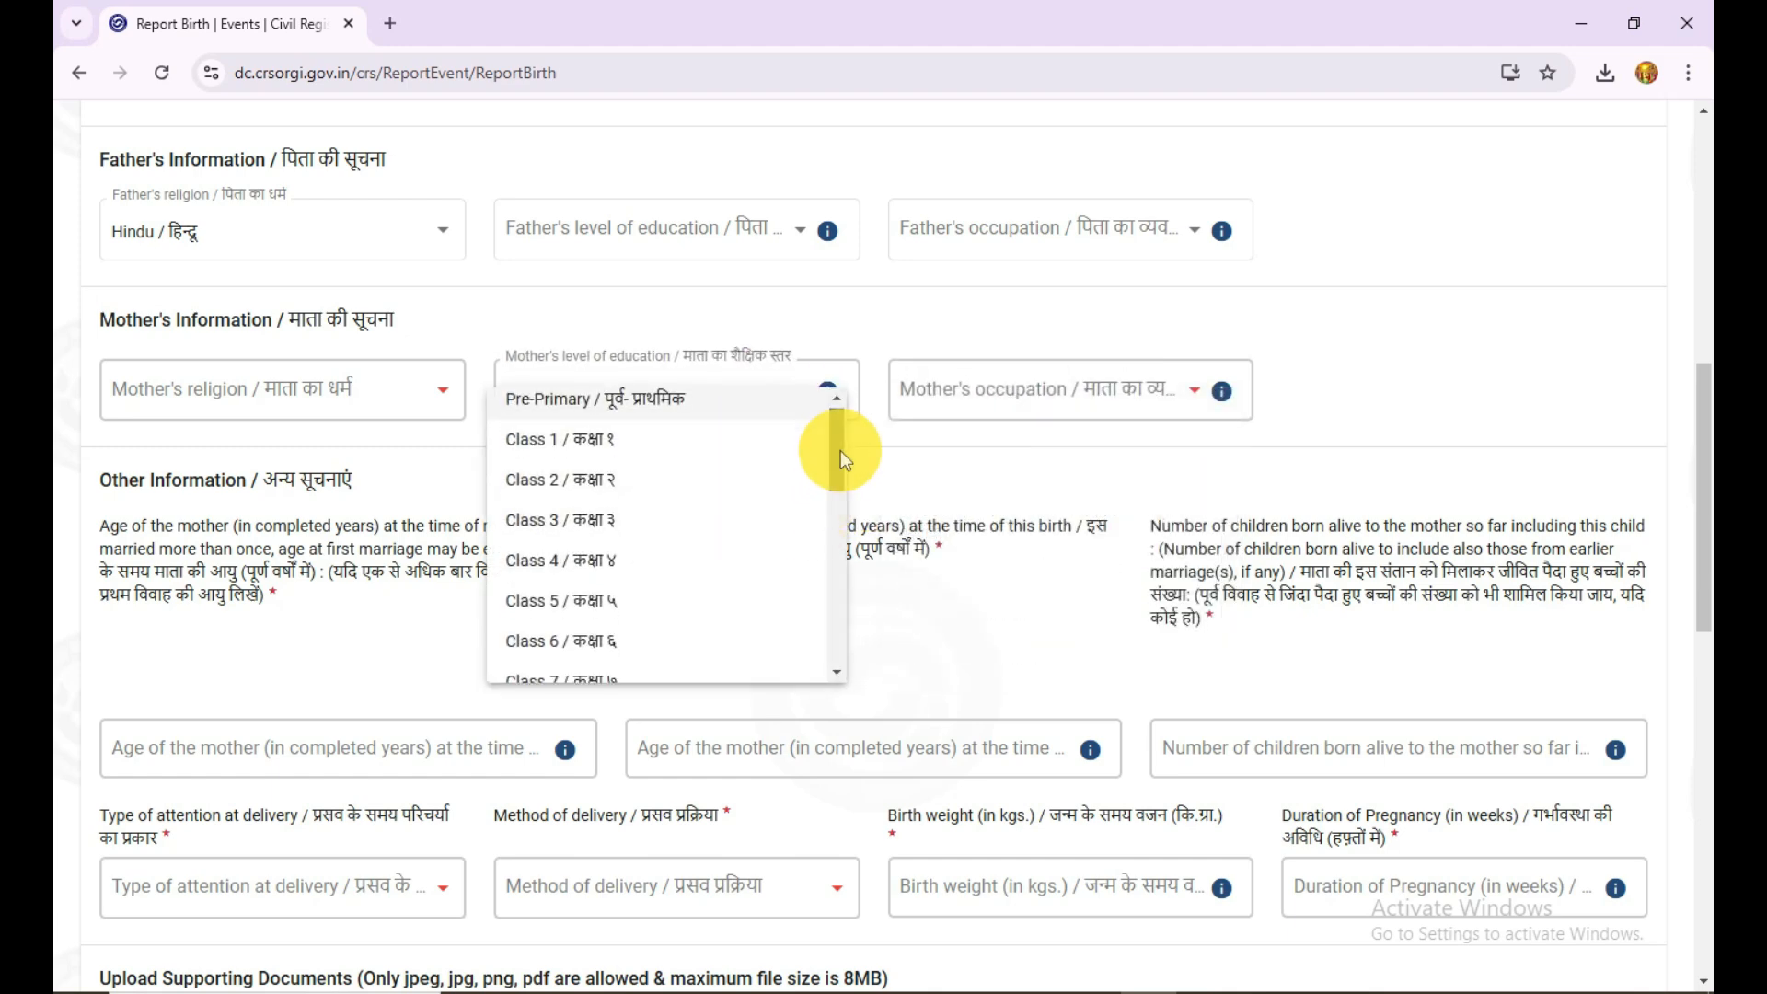
pyautogui.moveTo(837, 450)
pyautogui.mouseDown()
pyautogui.moveTo(826, 654)
pyautogui.moveTo(836, 449)
pyautogui.mouseUp()
pyautogui.click(770, 272)
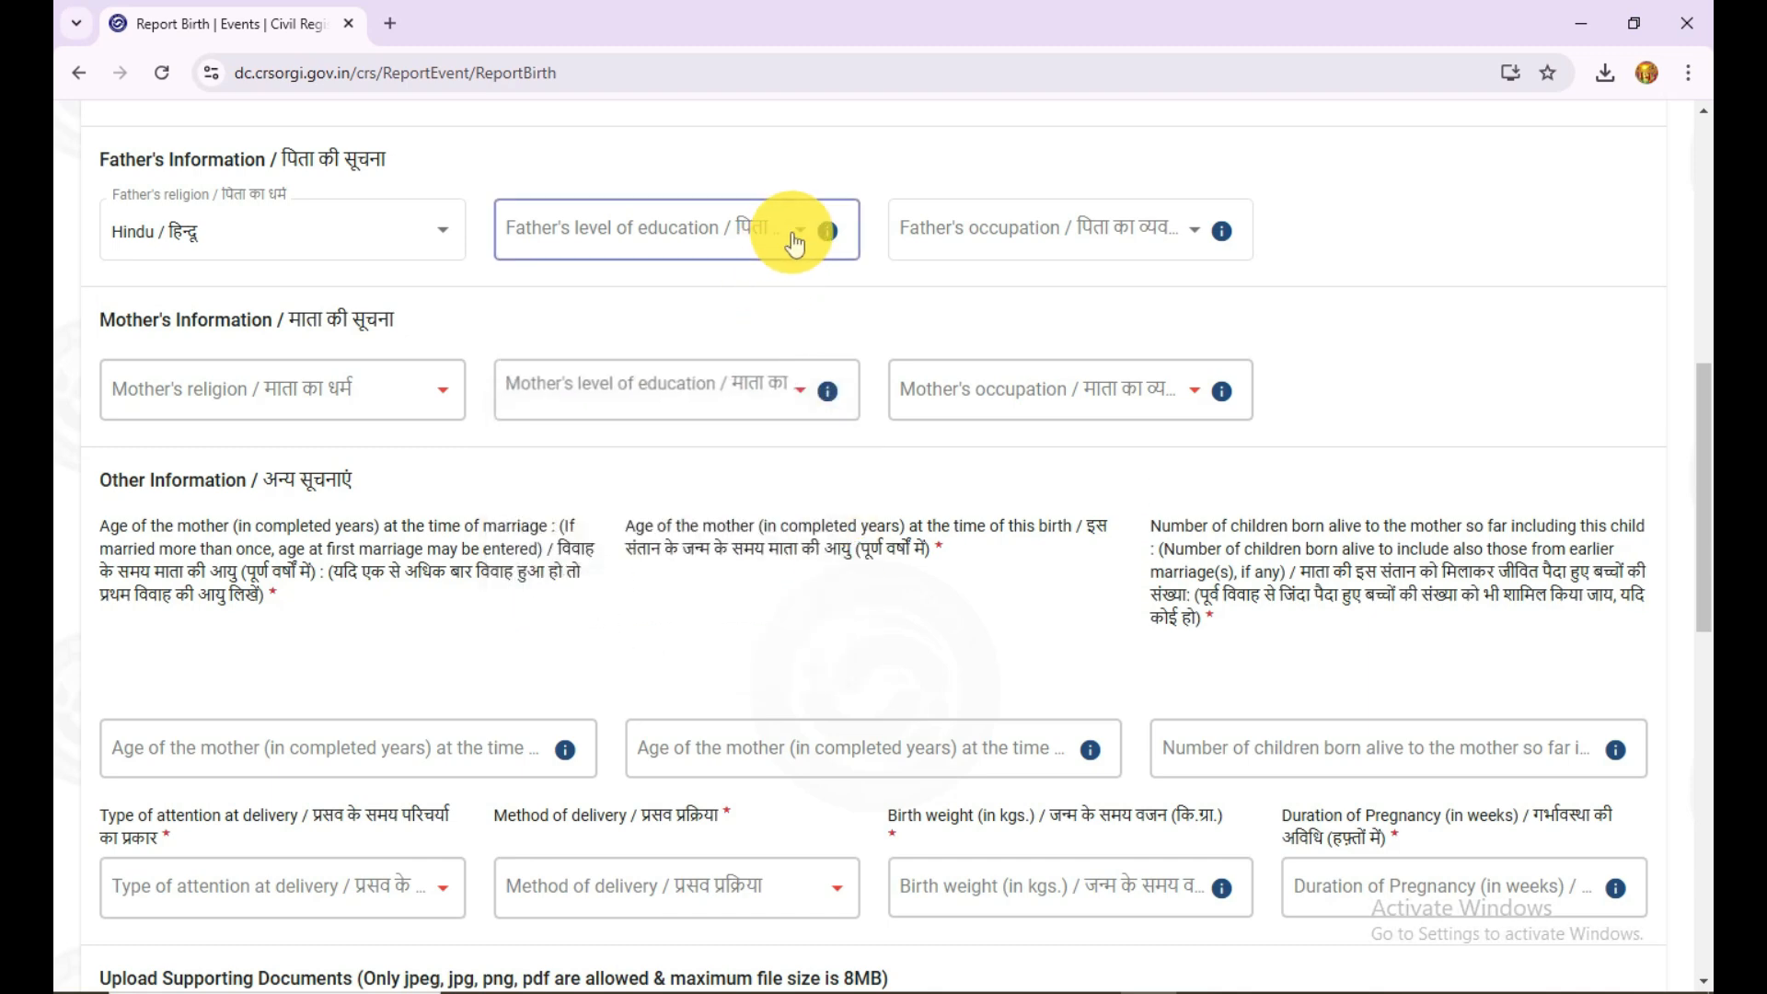
# Step: Look through the higher levels in the father's level of education choices
pyautogui.click(789, 236)
pyautogui.scroll(-1, 837, 276)
pyautogui.moveTo(837, 276); pyautogui.dragTo(830, 367)
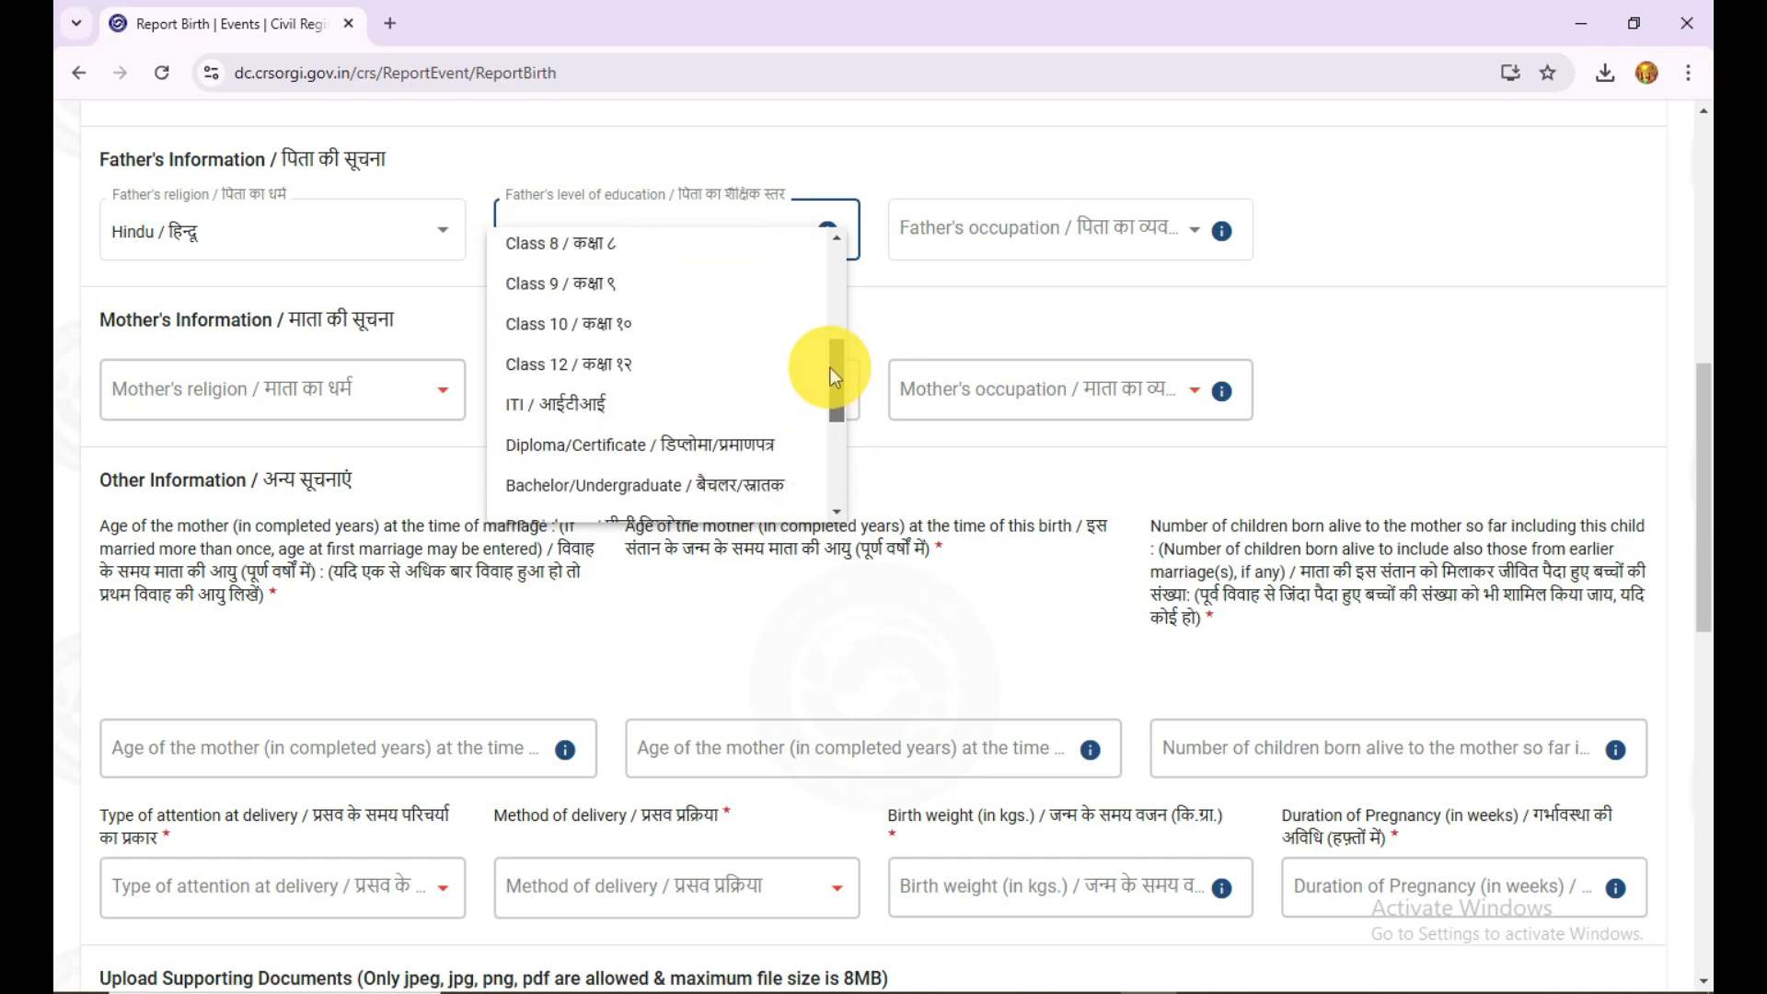
pyautogui.click(1323, 330)
# Step: Review the Other Information fields for the mother's age at marriage and at the time of this birth
pyautogui.scroll(-2, 610, 618)
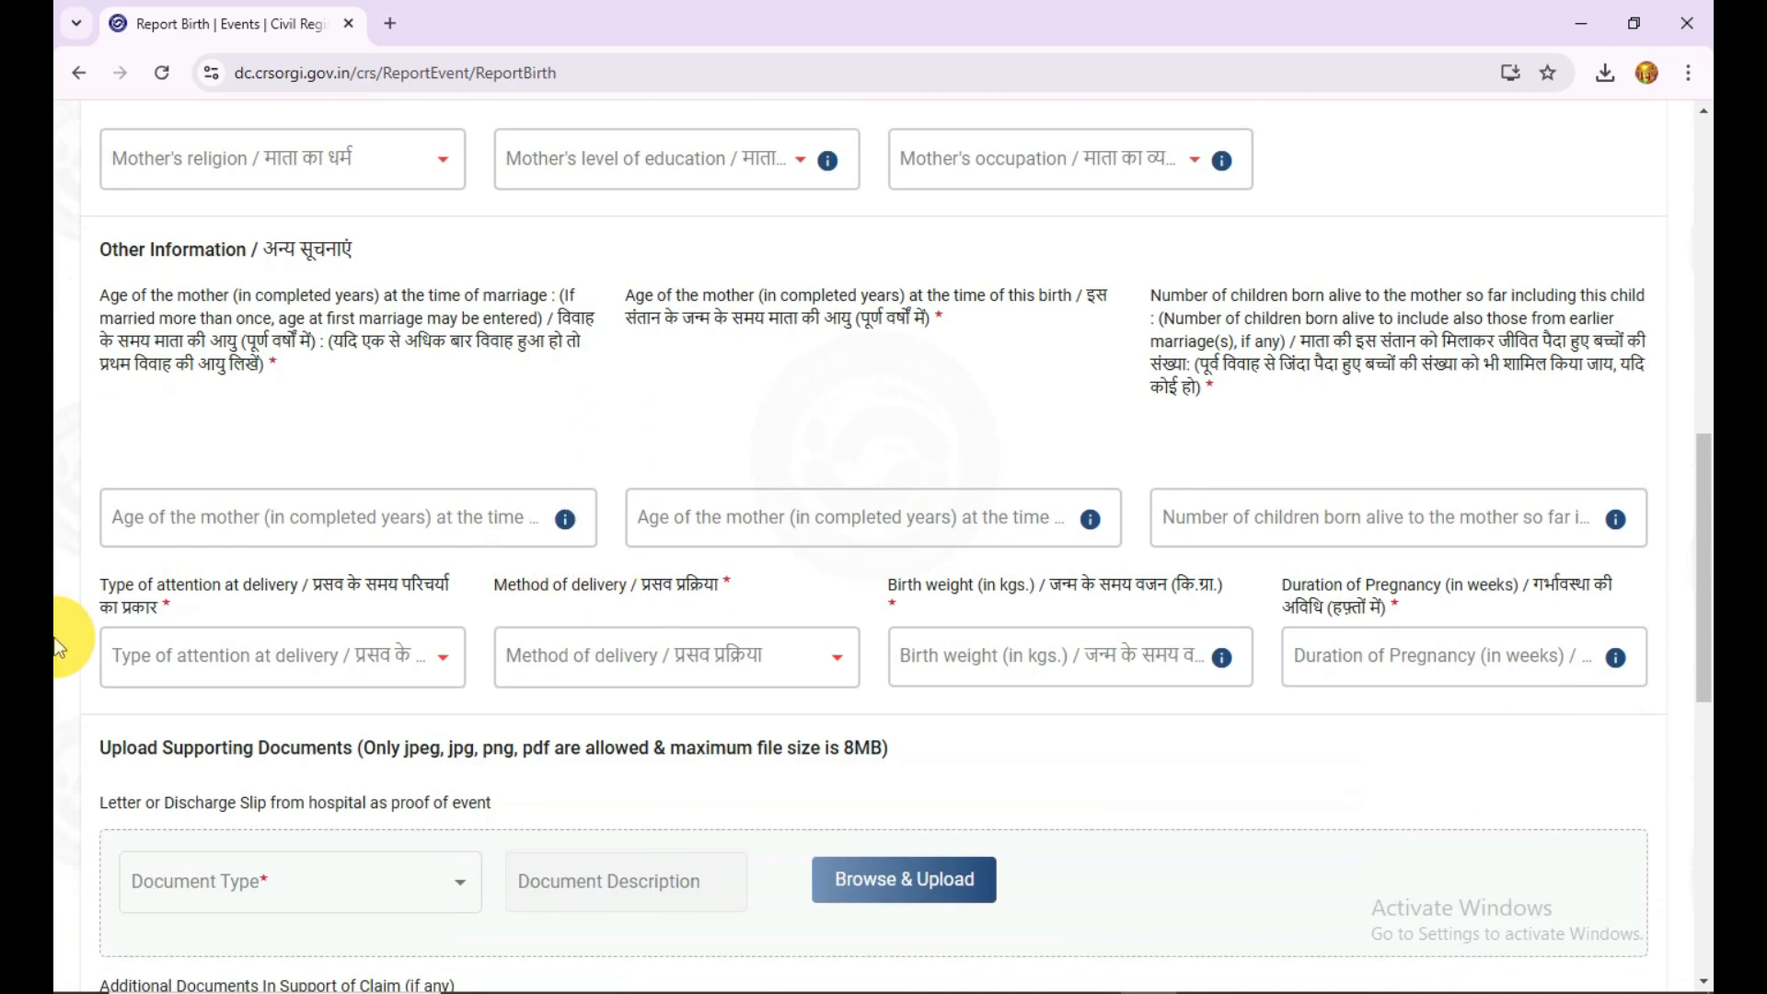
pyautogui.scroll(-2, 611, 383)
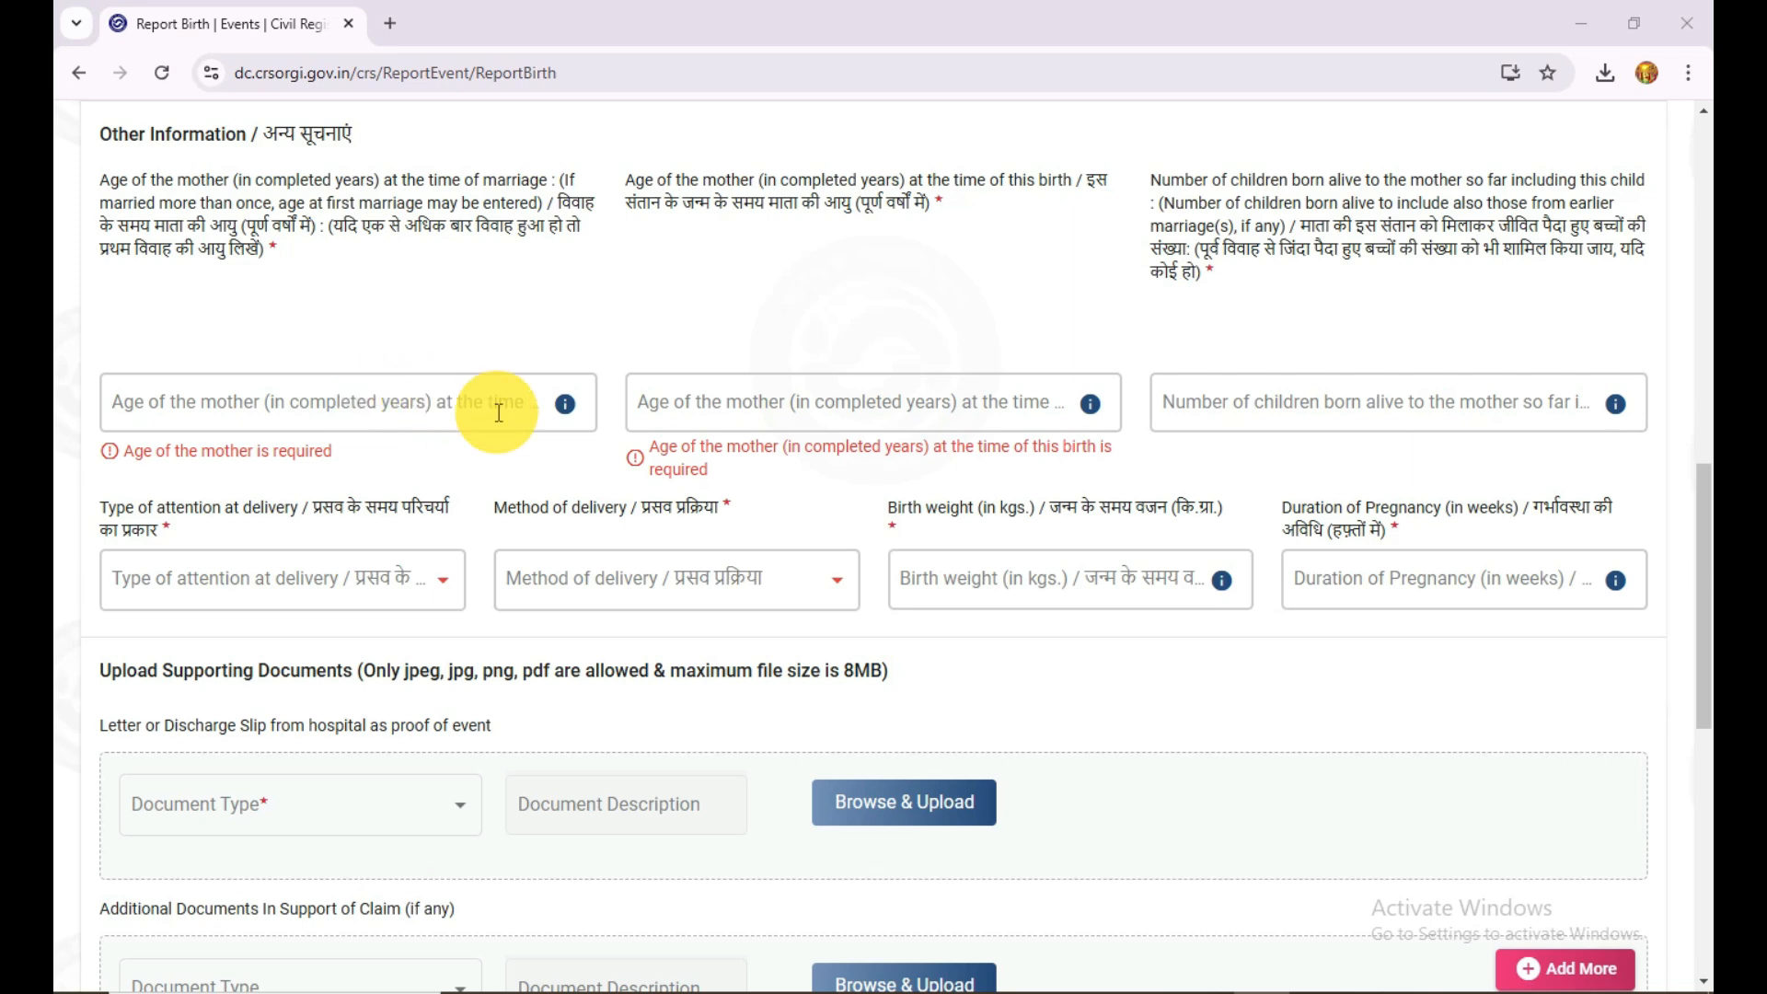
pyautogui.moveTo(572, 401)
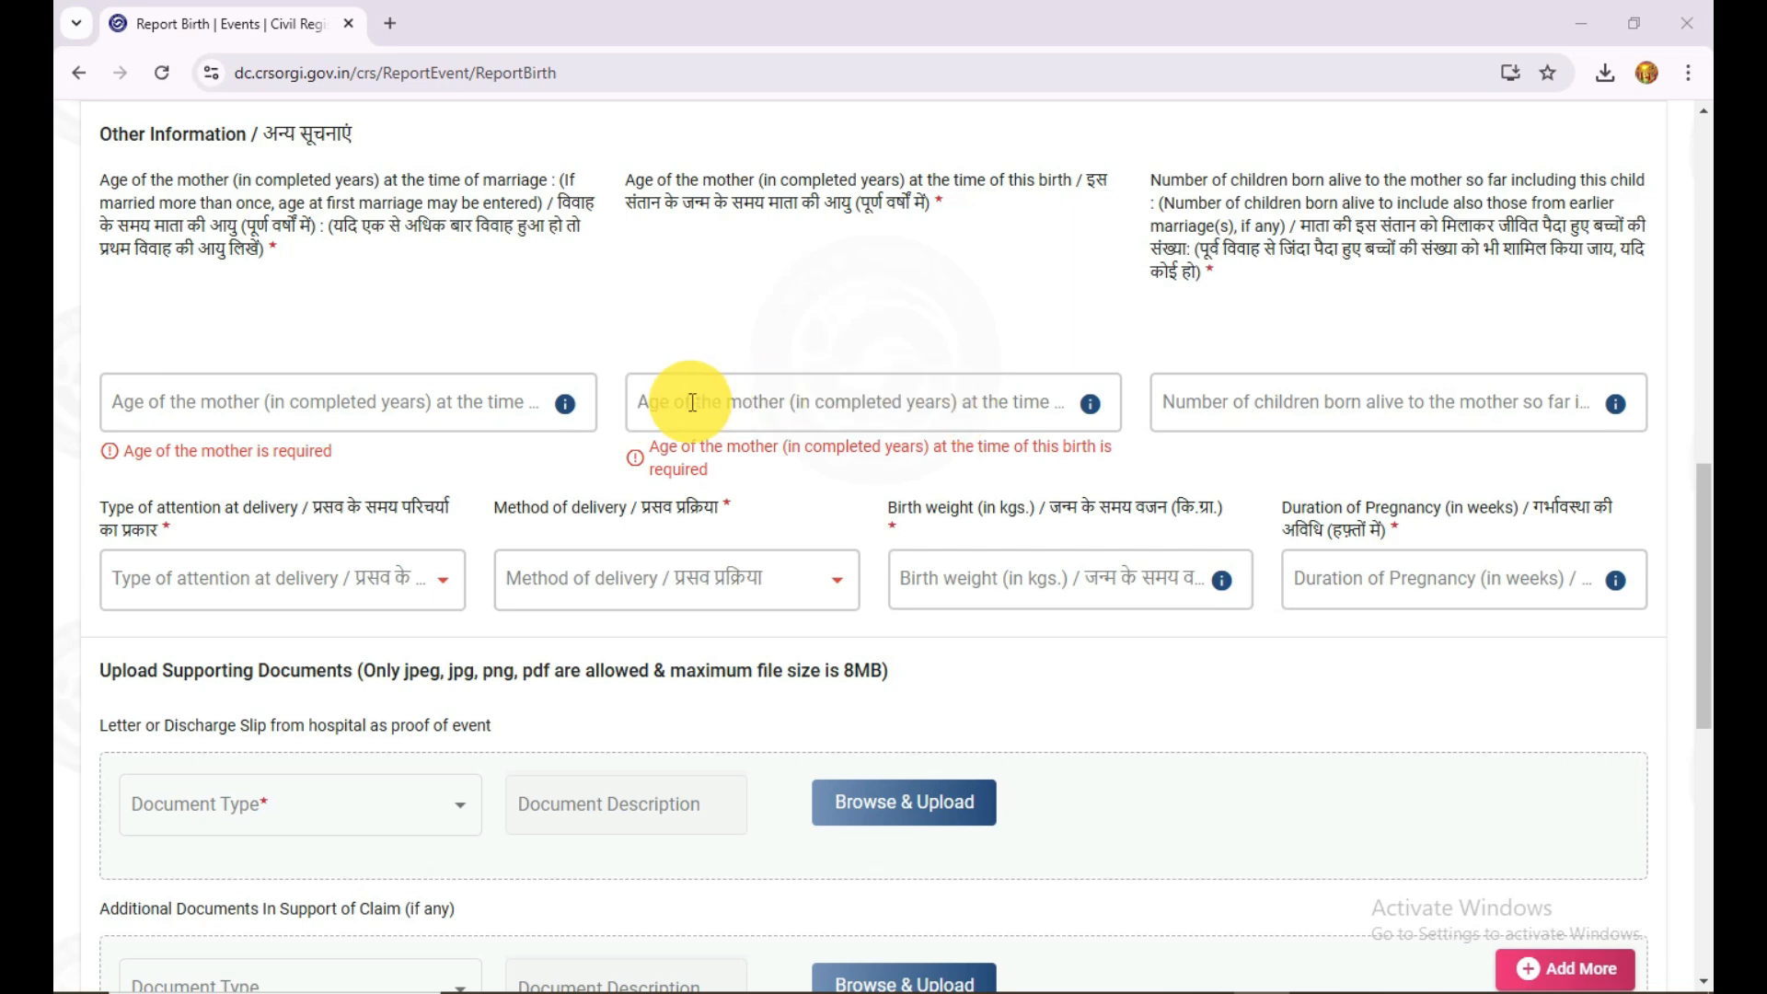
pyautogui.click(1040, 402)
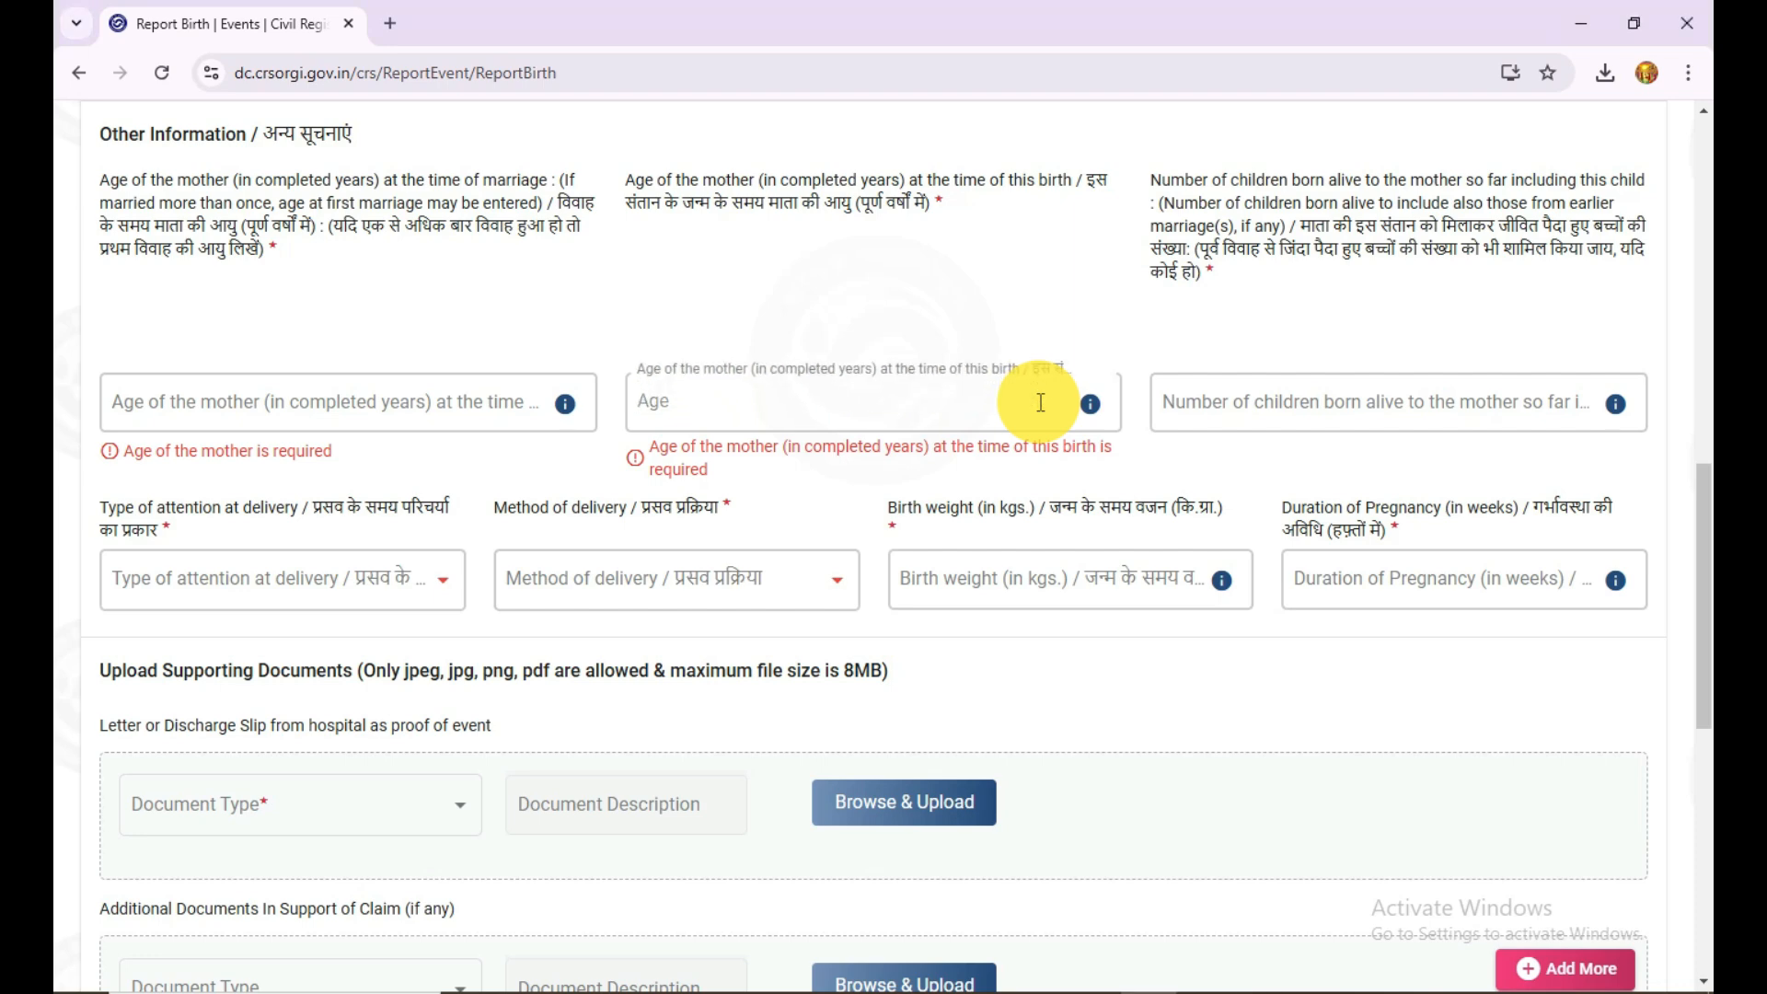
# Step: Enter the mother's age as 24 at marriage and 26 at this birth, and the number of children born alive as 2
pyautogui.write('26')
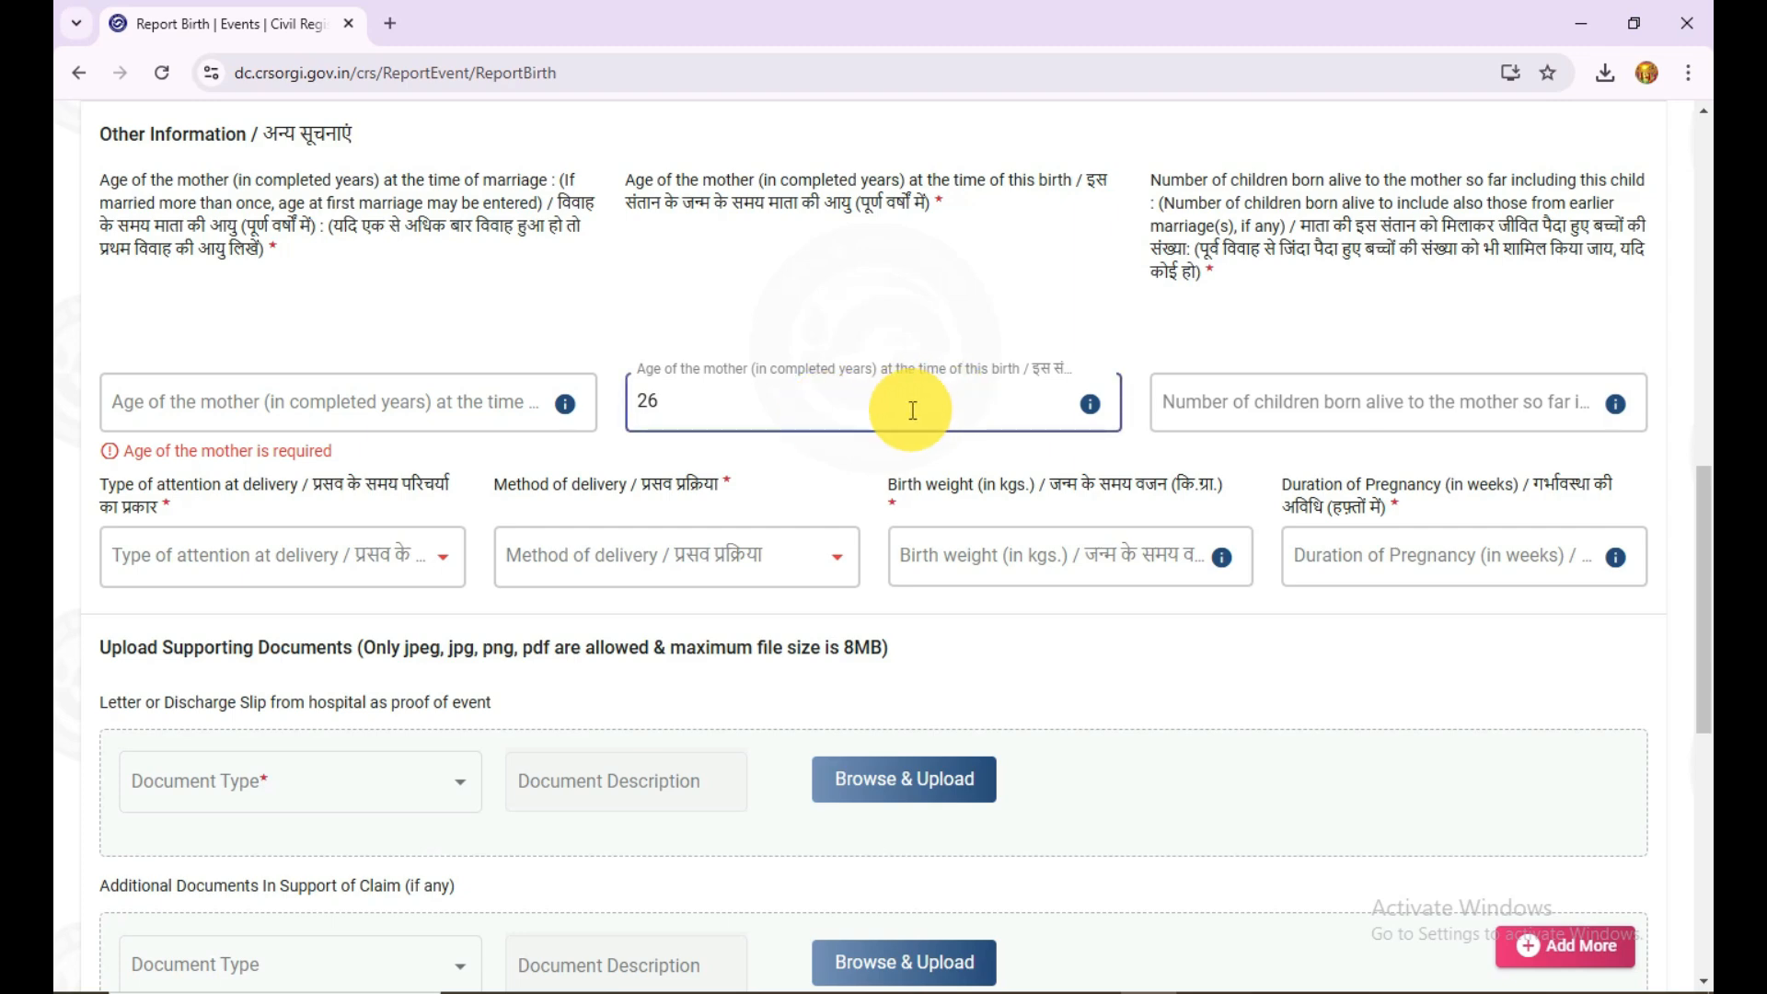
pyautogui.click(443, 396)
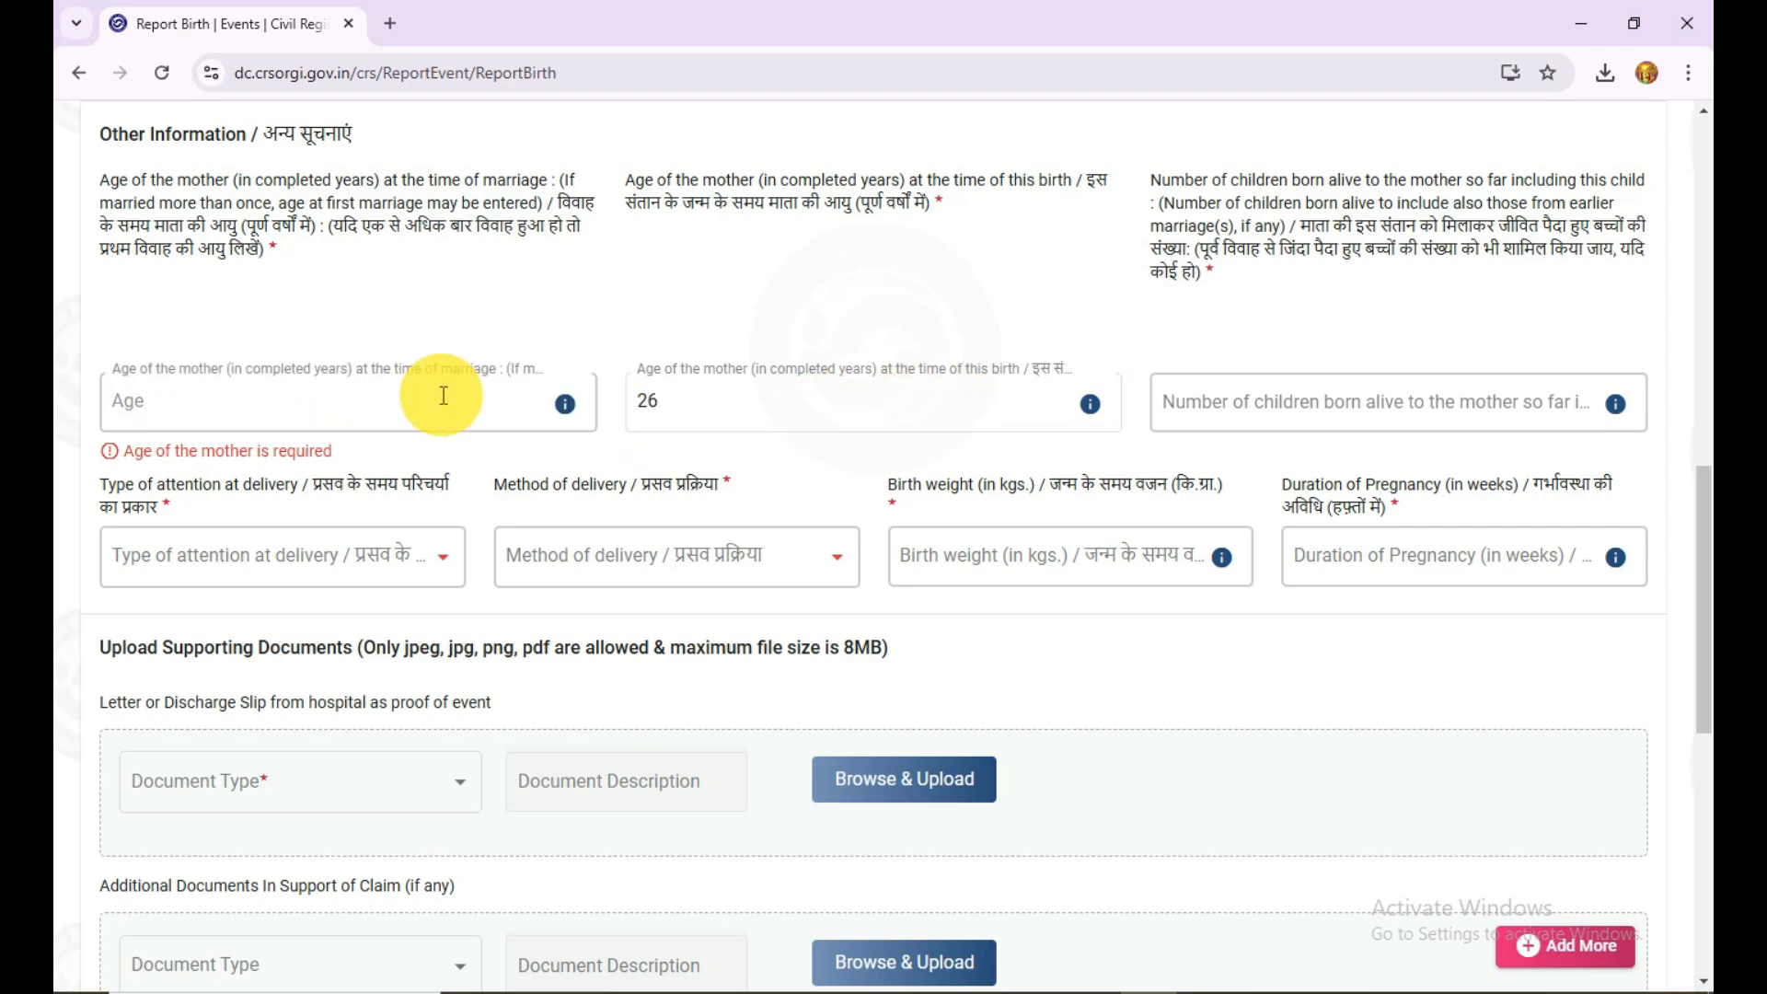
pyautogui.write('24')
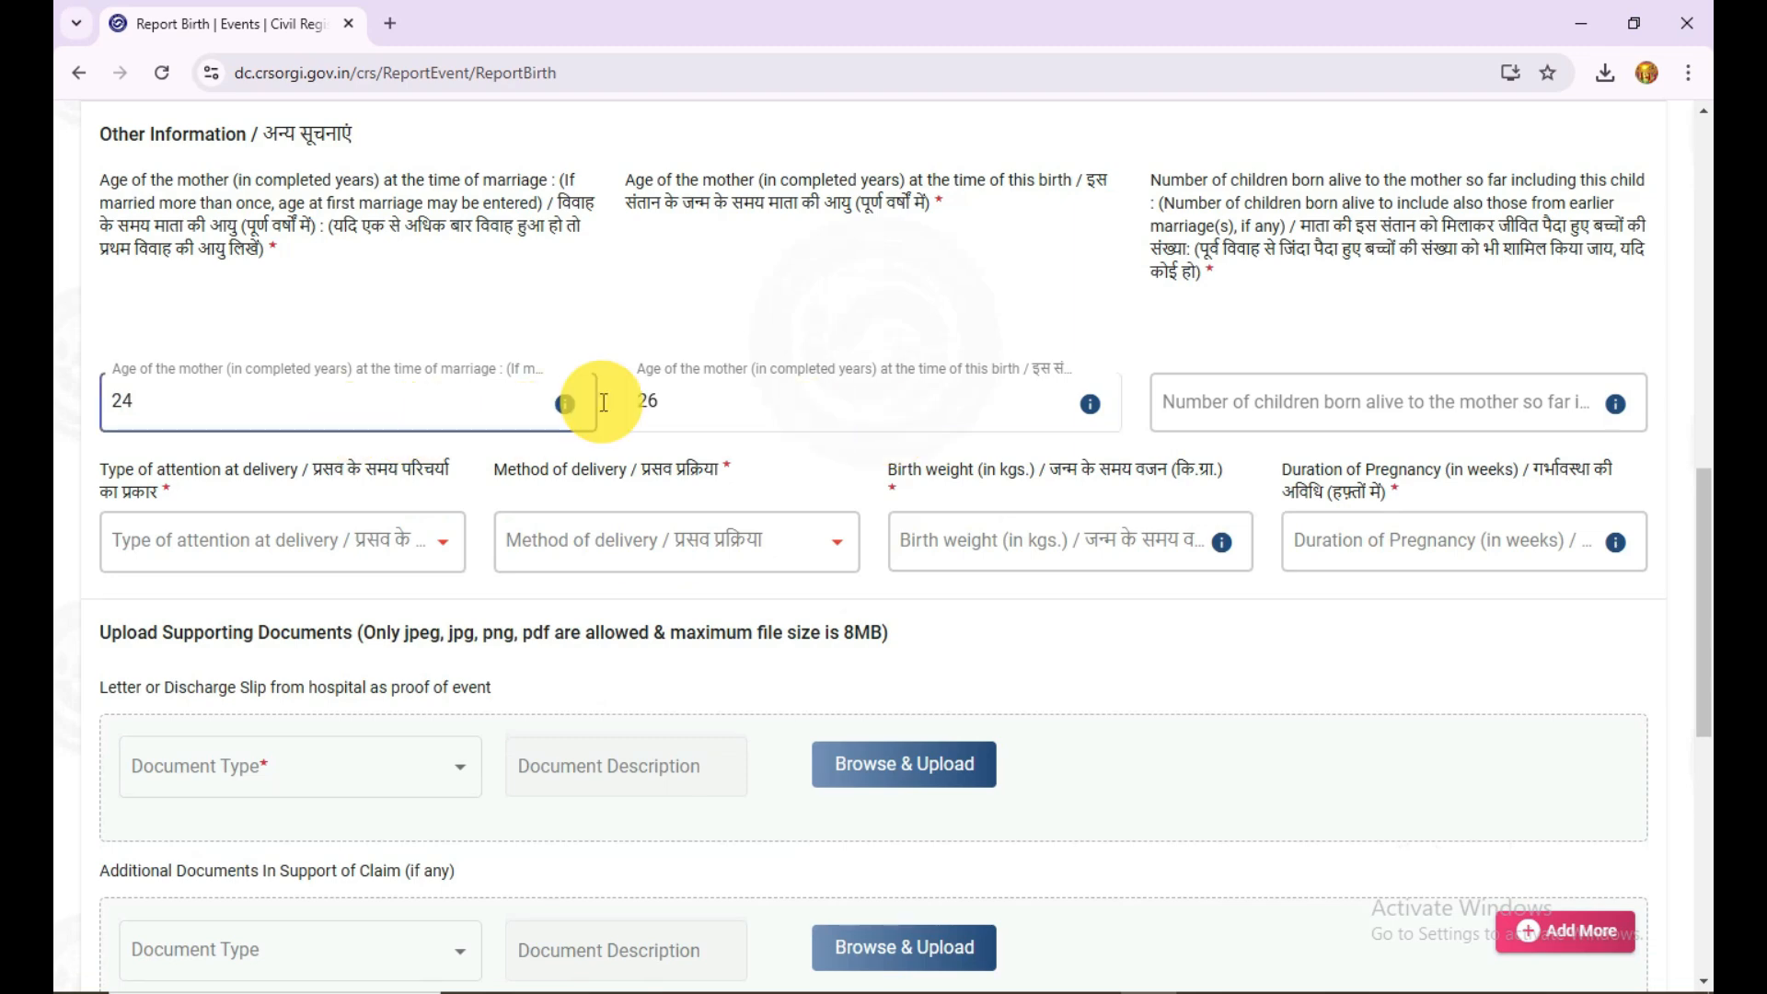
pyautogui.click(1300, 401)
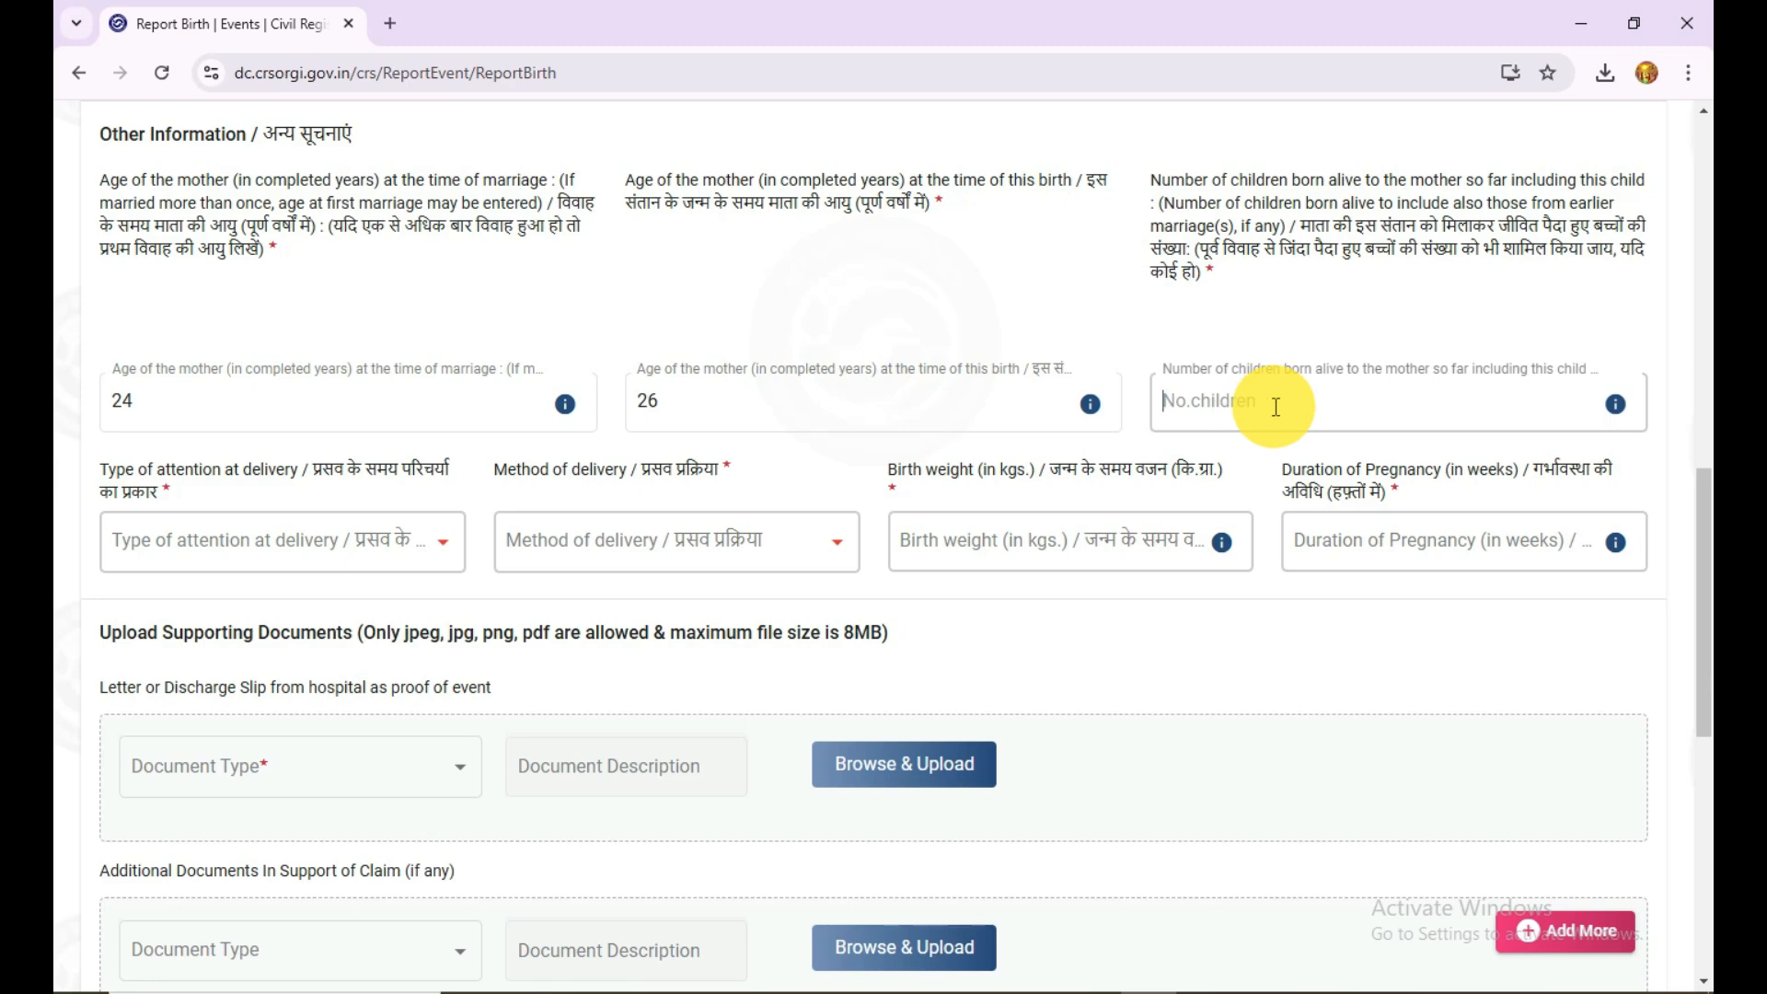
pyautogui.write('2')
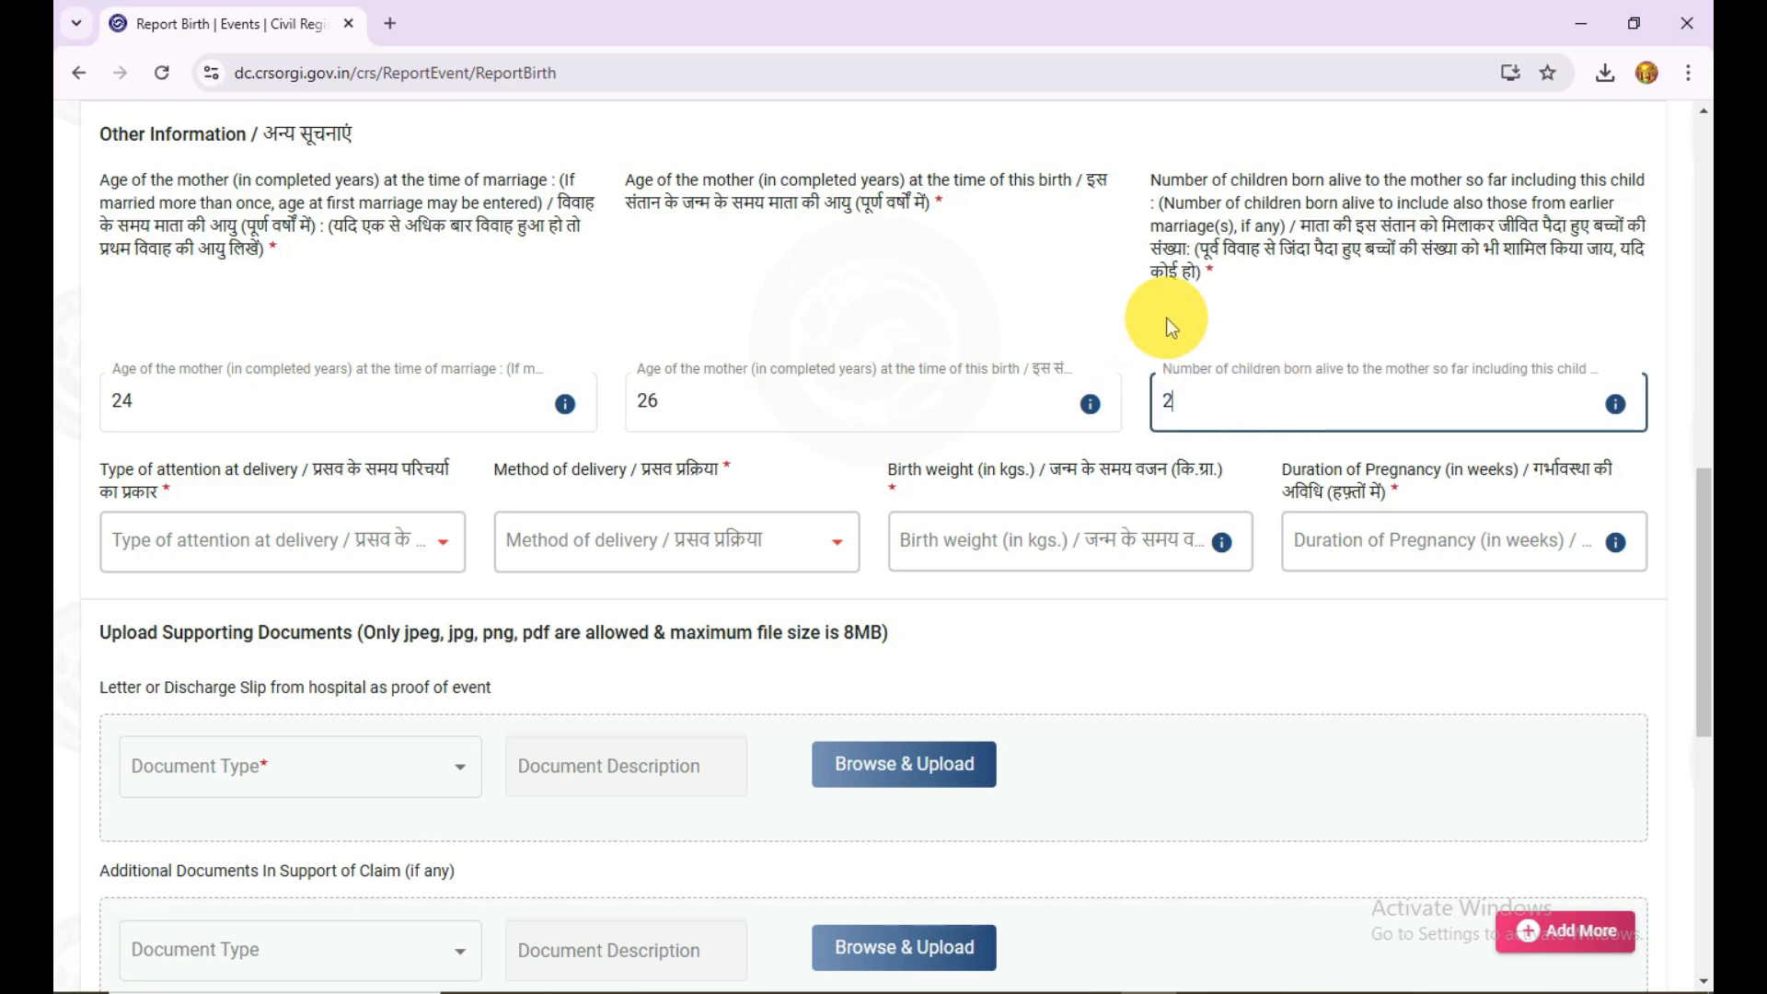
pyautogui.click(629, 409)
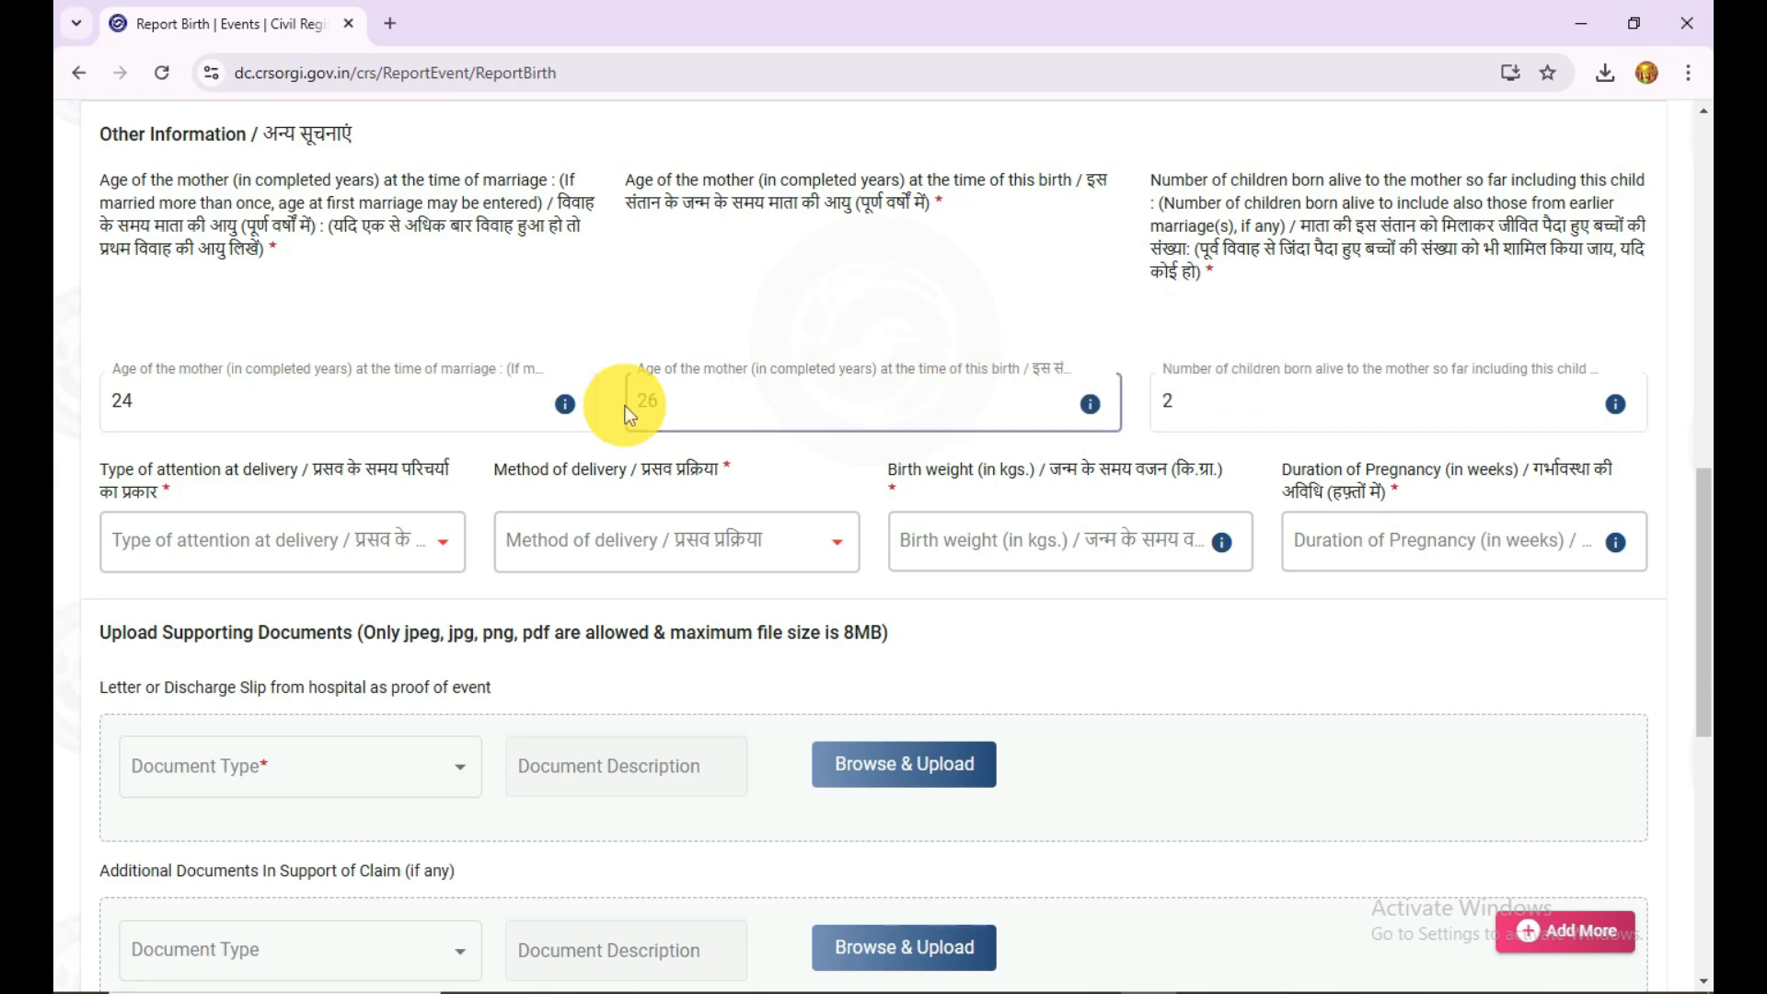
pyautogui.click(1314, 391)
pyautogui.click(347, 675)
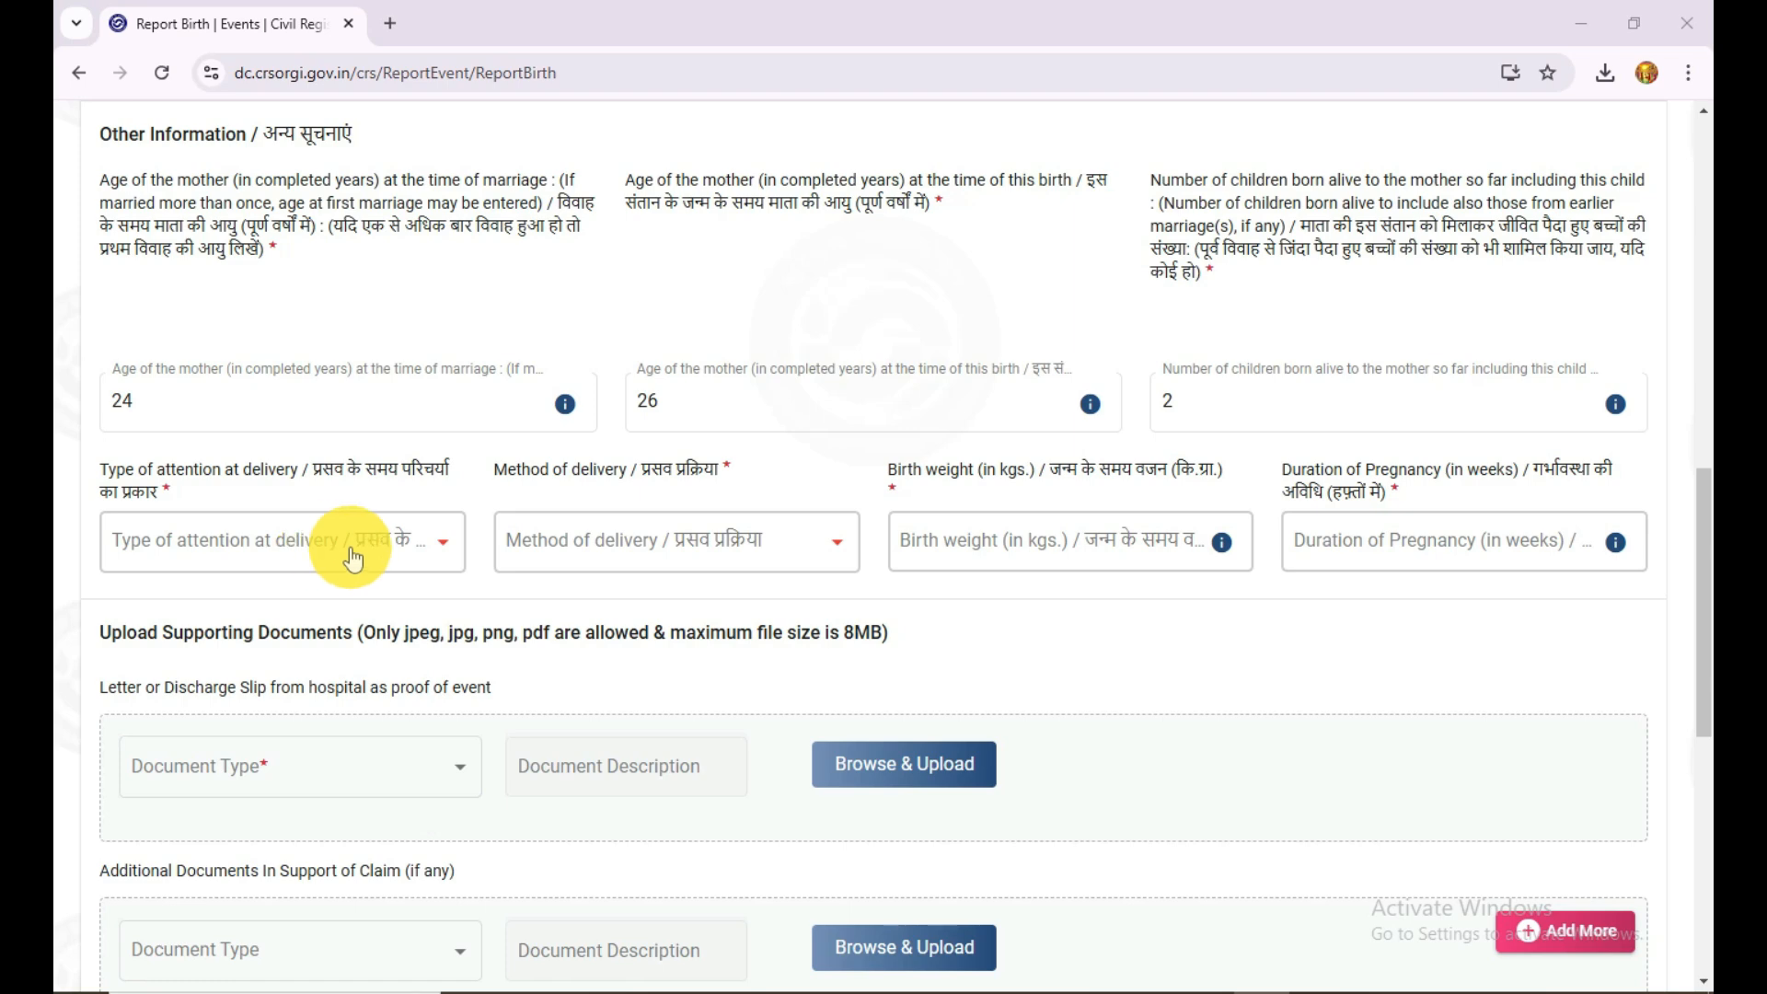
# Step: Set the type of attention at delivery to Institutional - Governments and the method of delivery to Normal
pyautogui.click(411, 551)
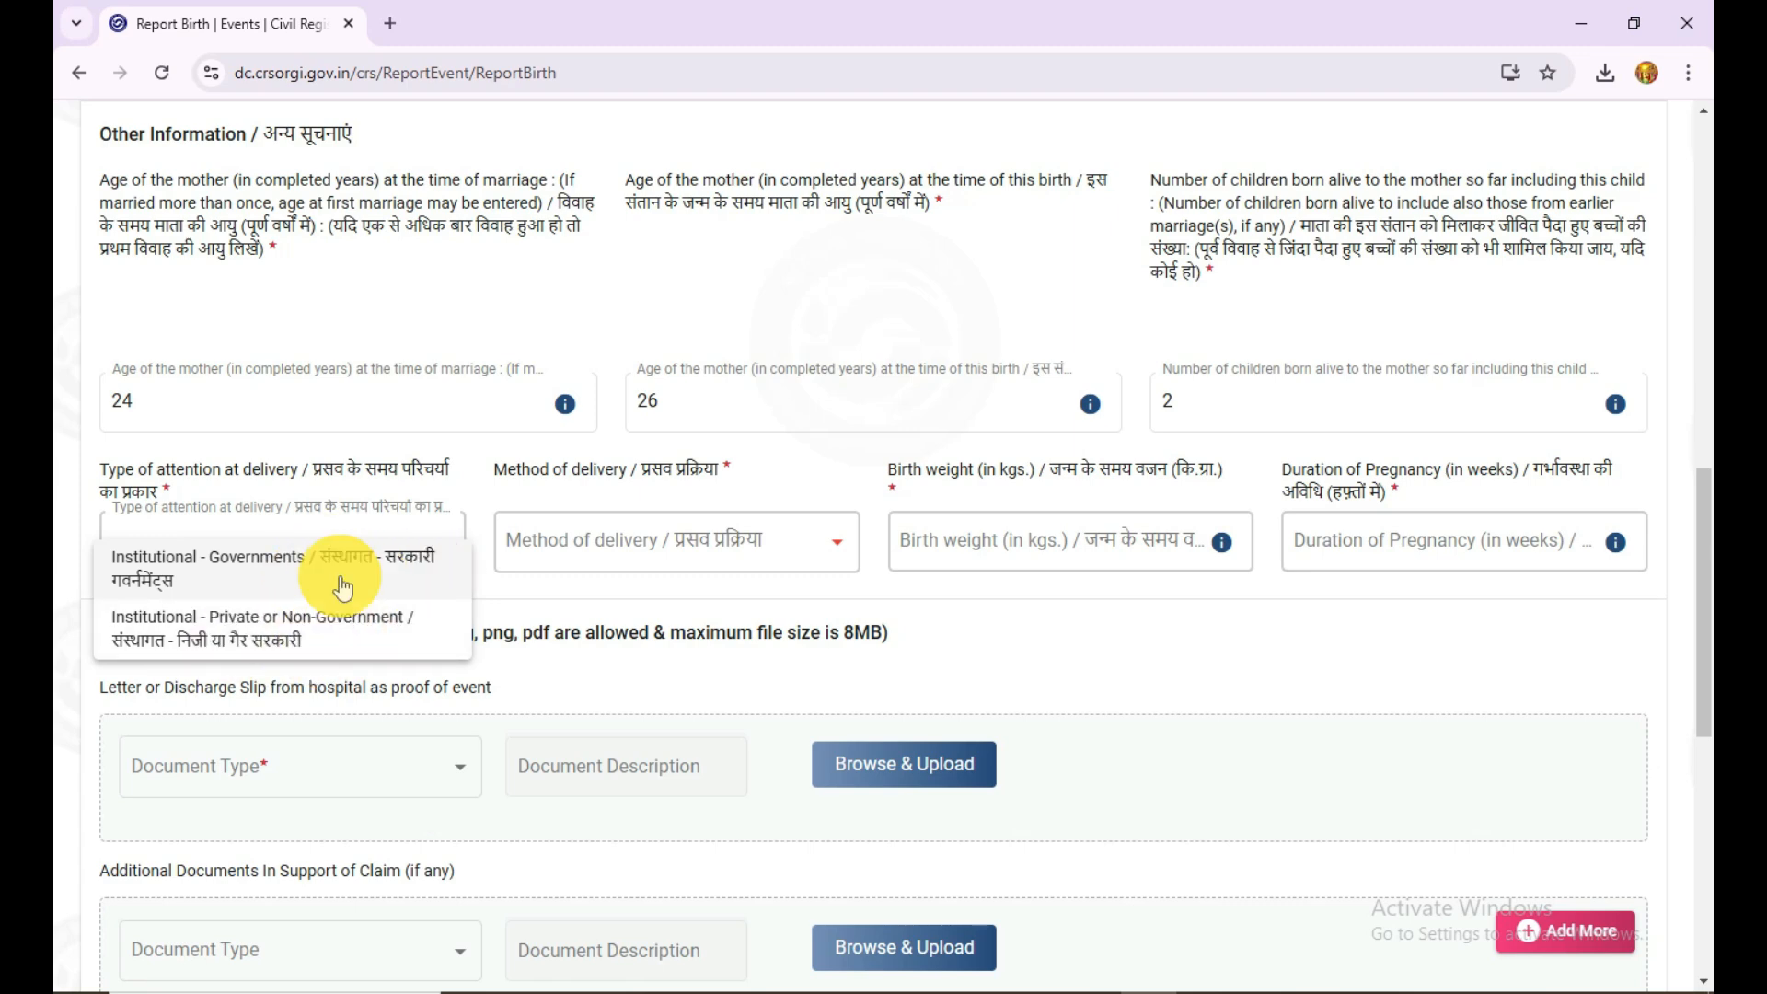
pyautogui.click(394, 568)
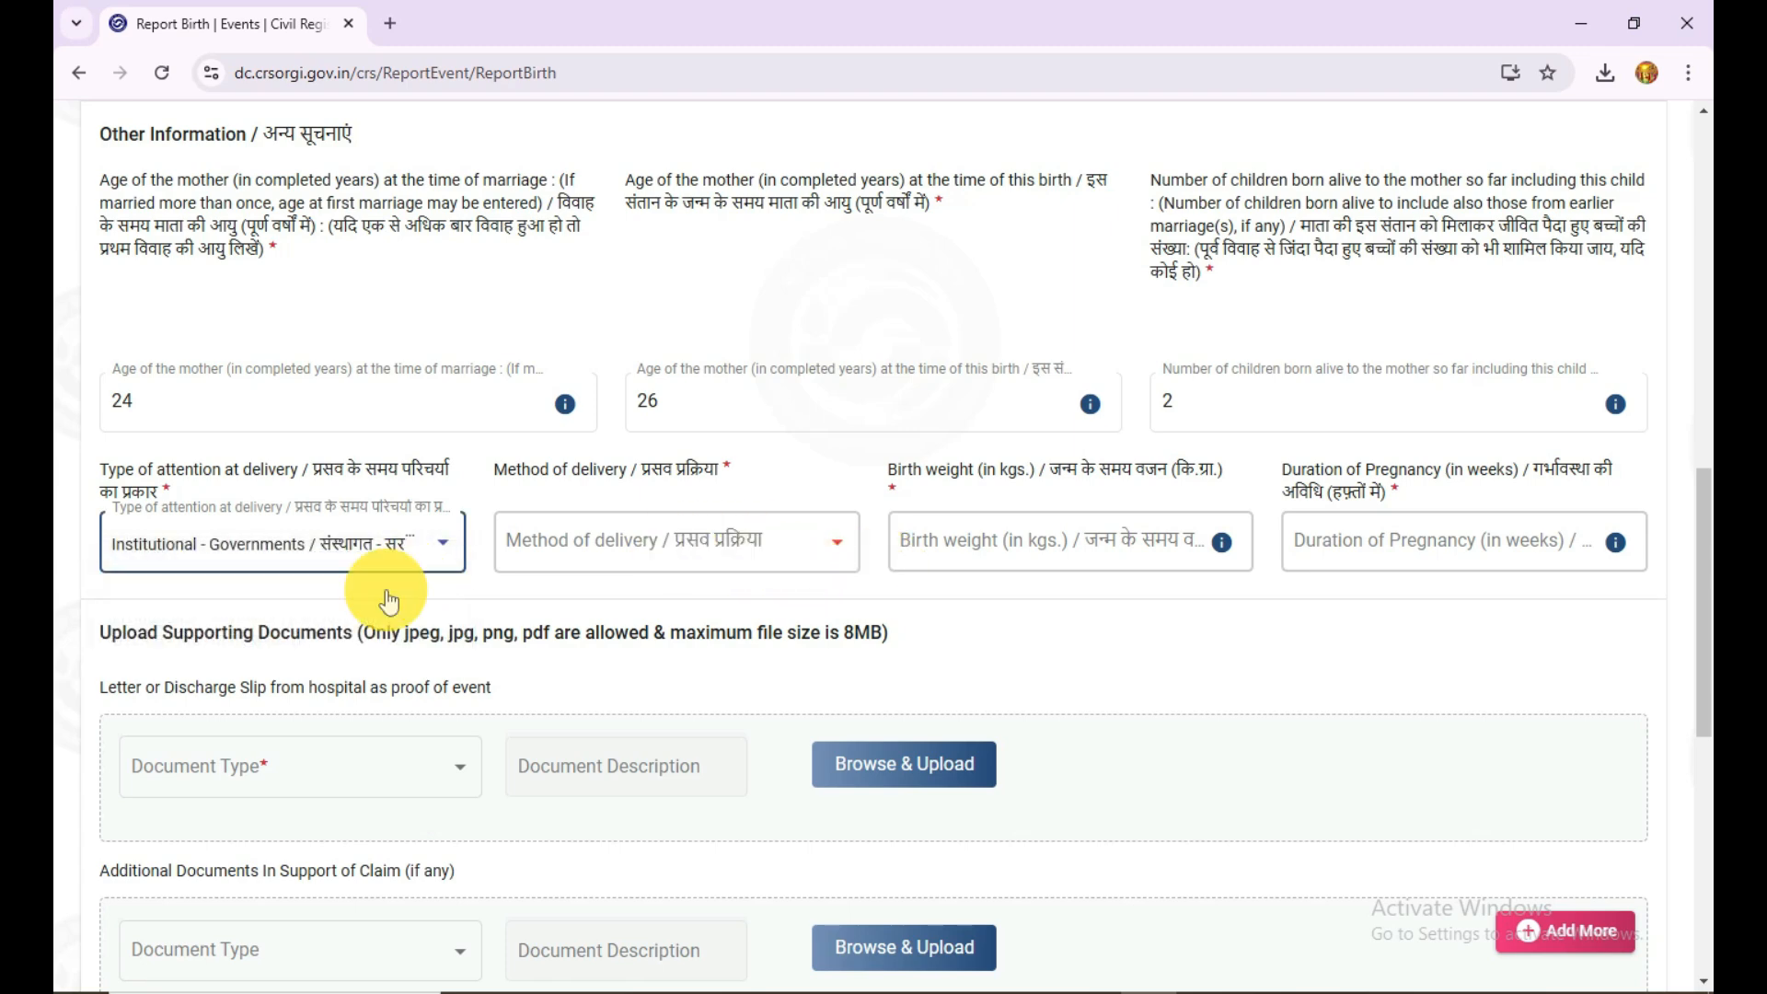
pyautogui.click(270, 566)
pyautogui.click(335, 560)
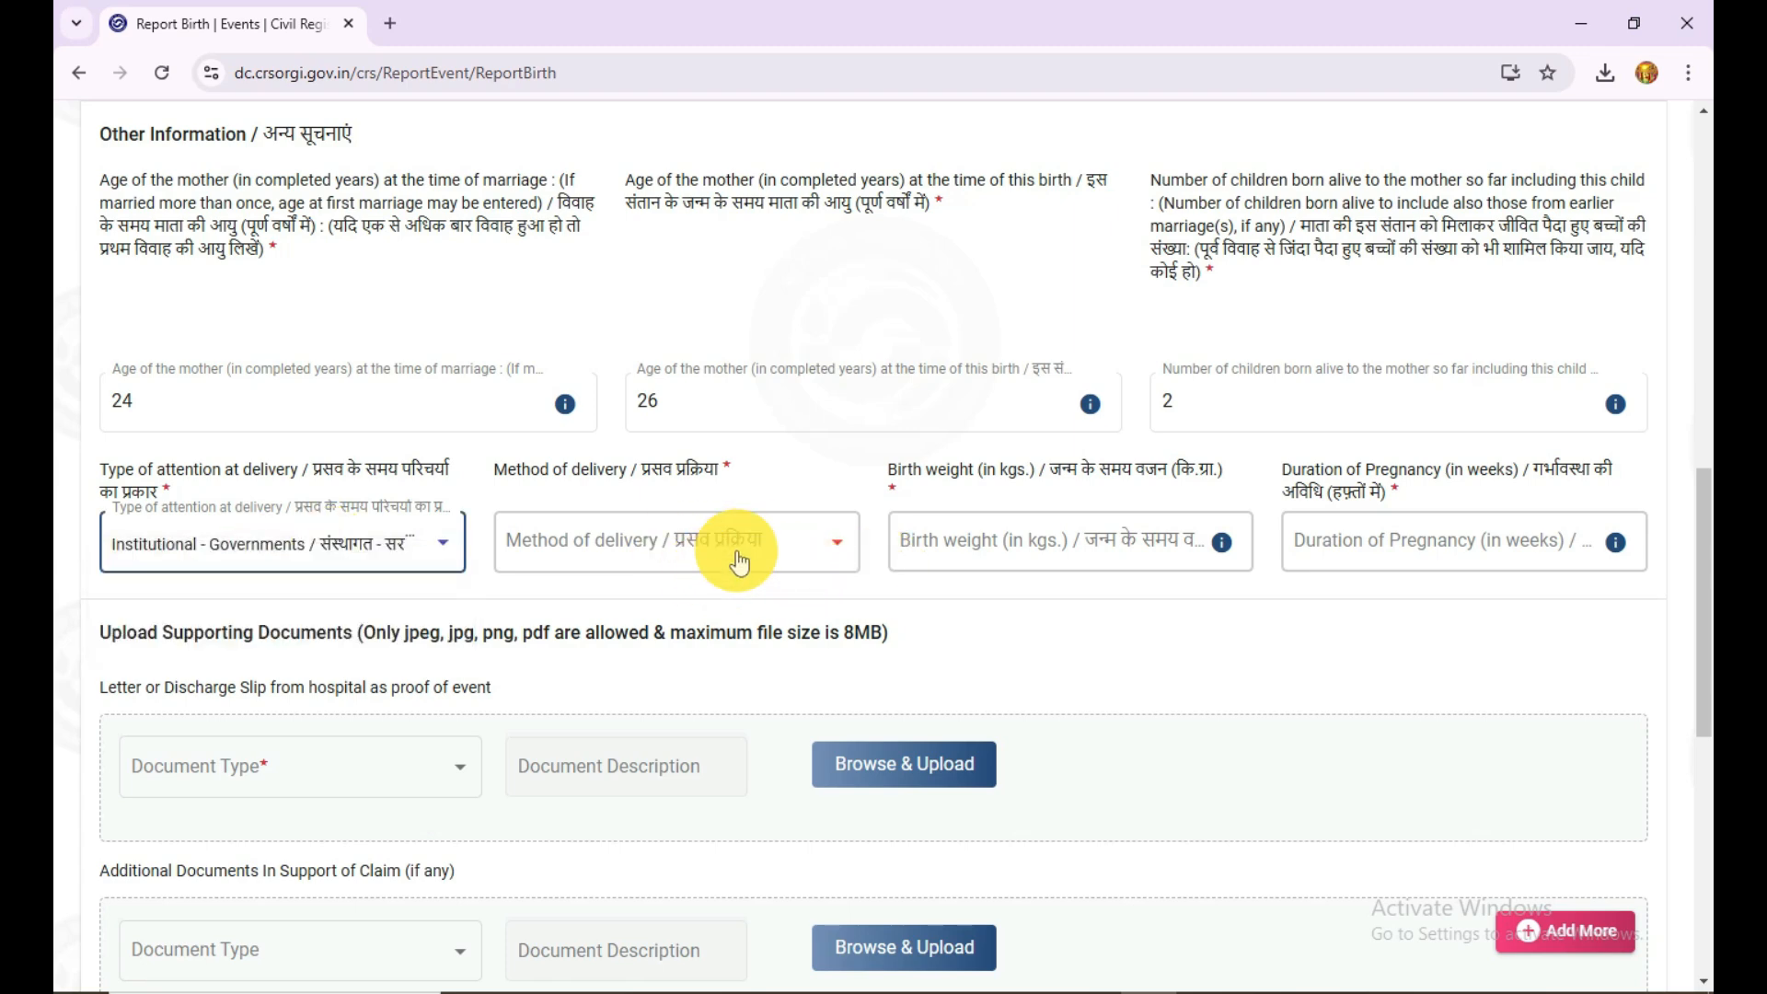
pyautogui.click(732, 552)
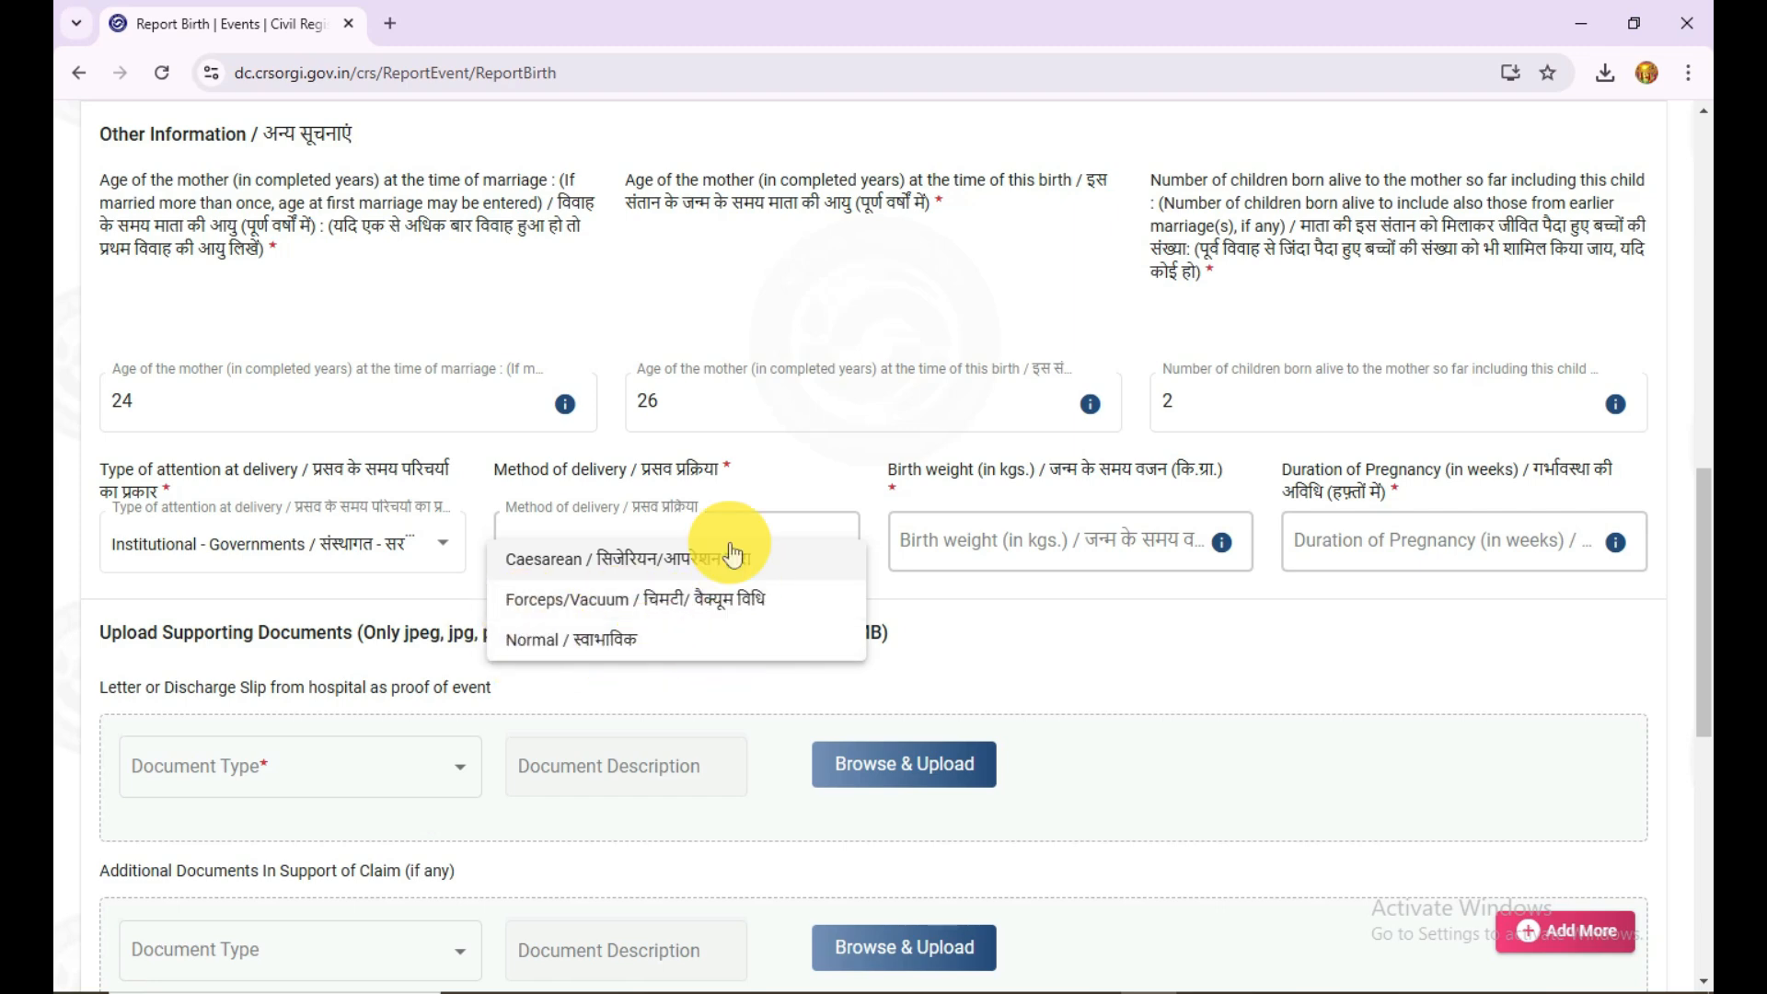
pyautogui.click(663, 639)
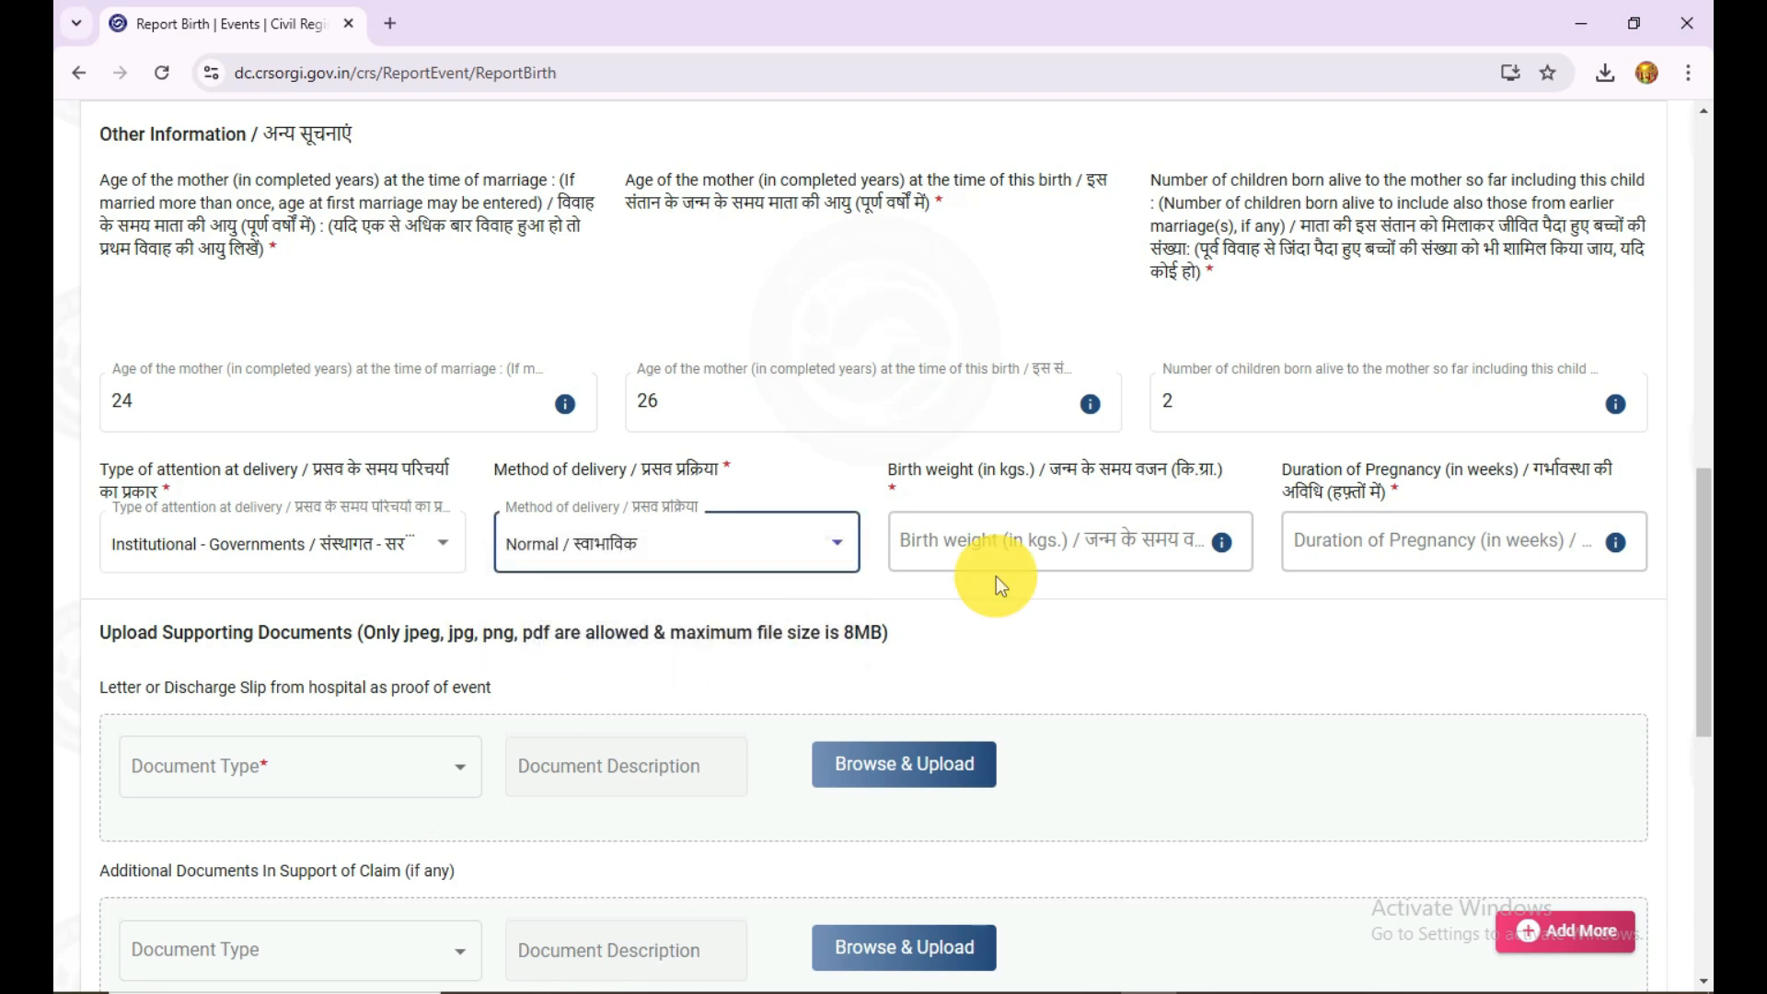
pyautogui.click(1050, 550)
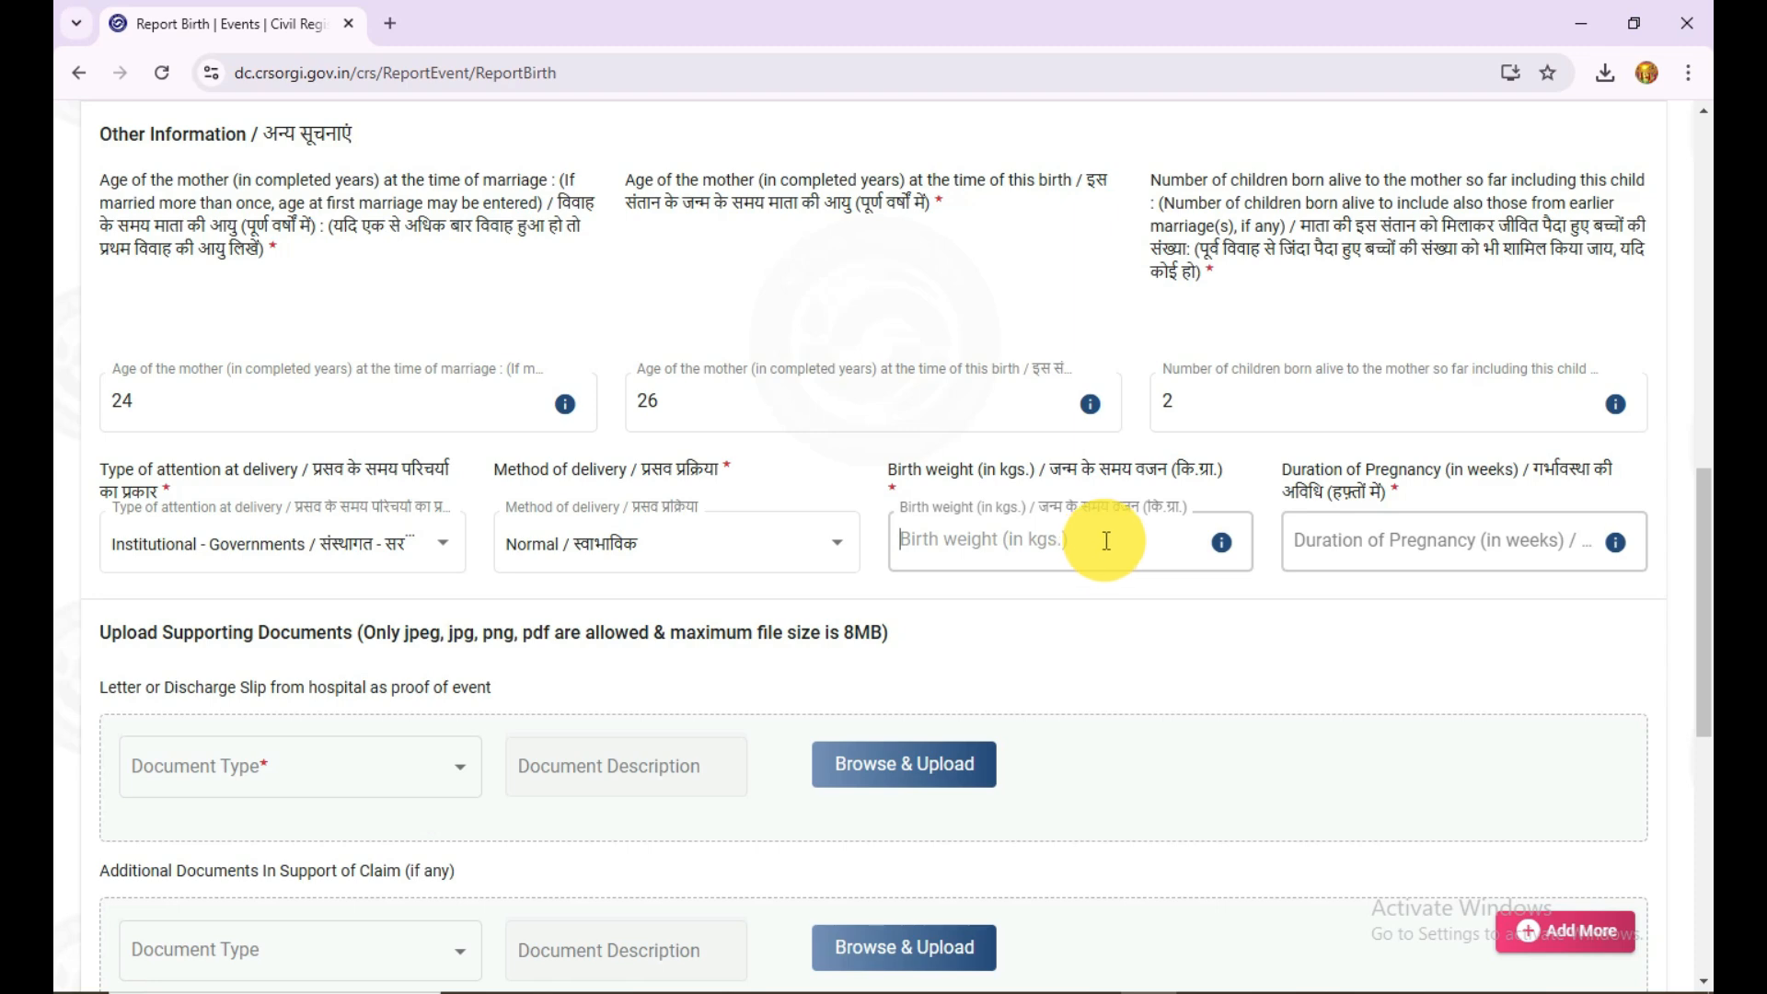
pyautogui.click(1382, 539)
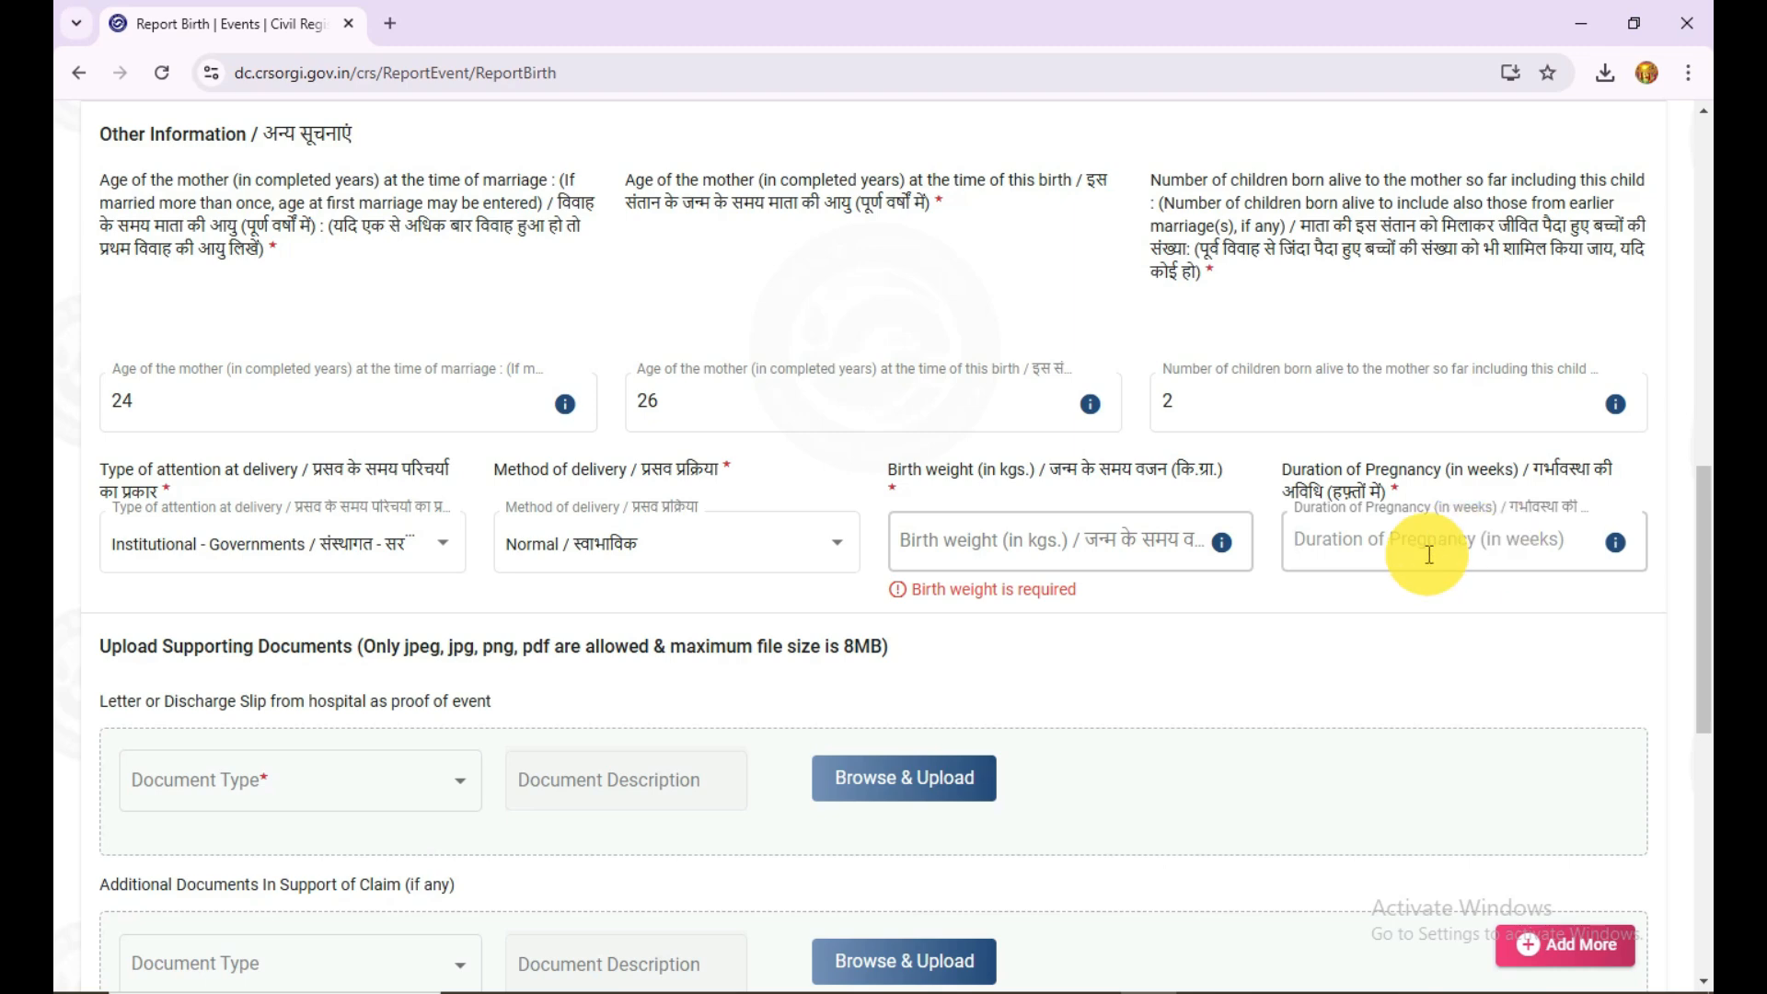
# Step: Choose Letter or Discharge Slip from hospital as proof of event as the document type, and check the additional document types
pyautogui.scroll(-1, 1261, 606)
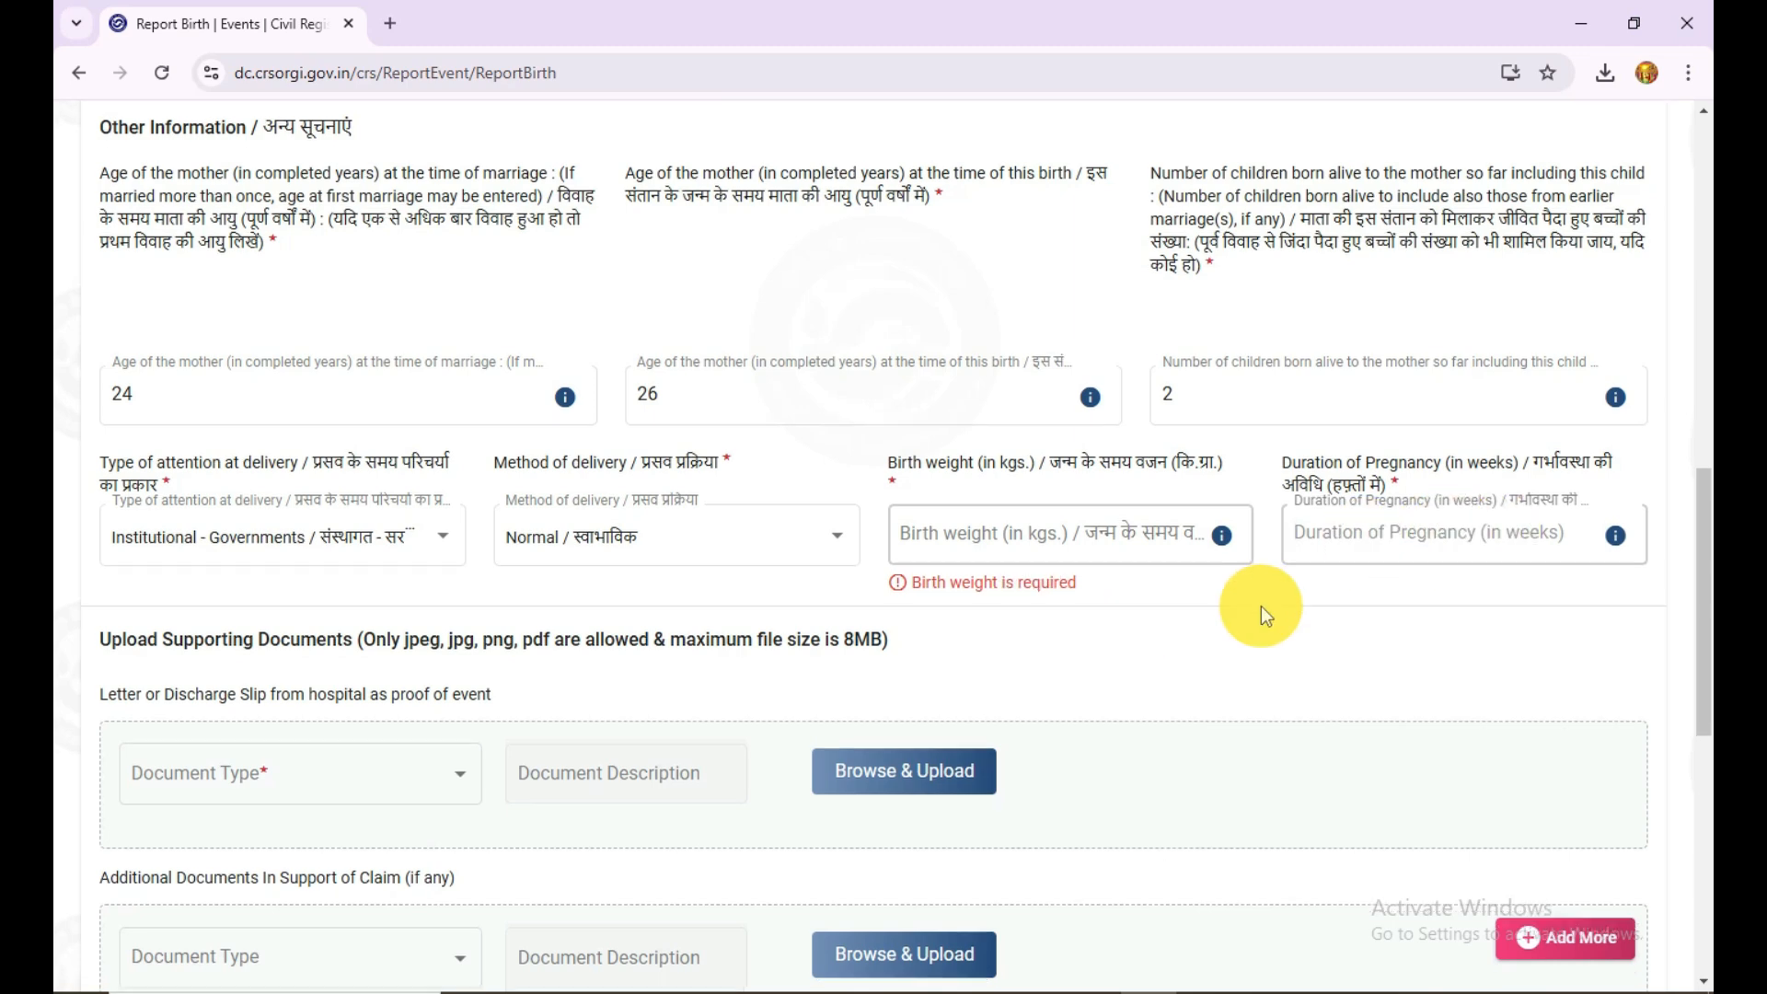
pyautogui.scroll(-4, 1260, 606)
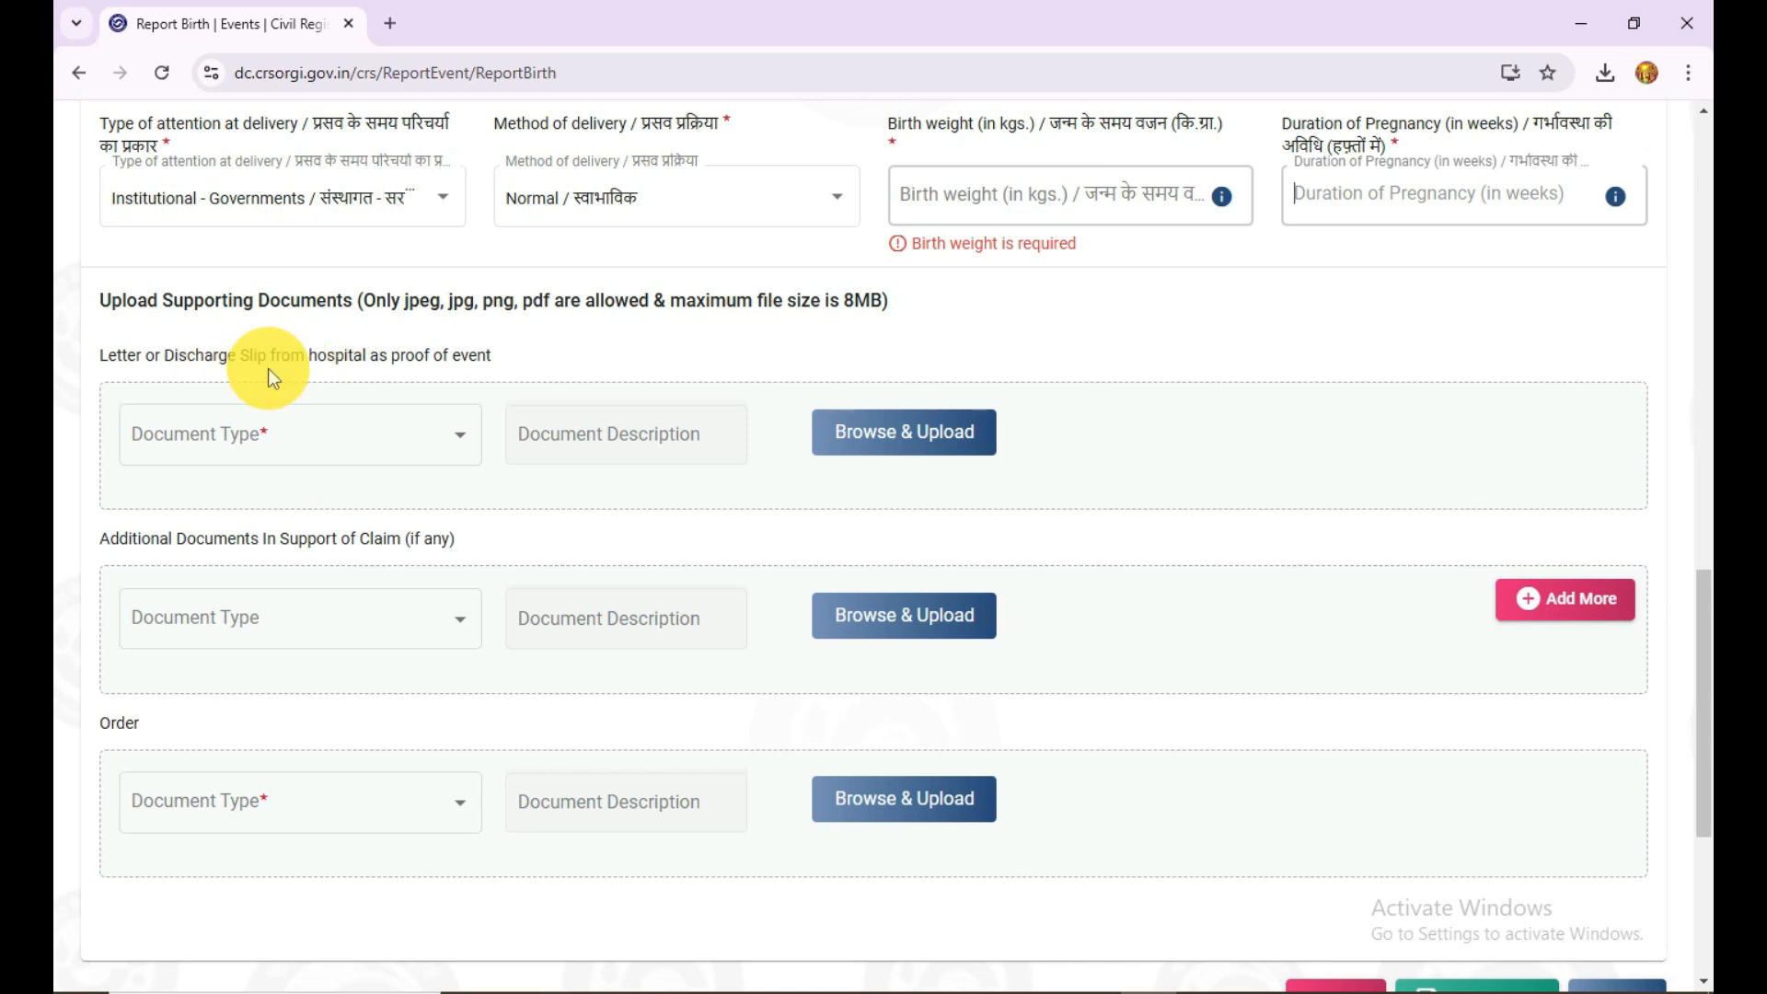
pyautogui.click(422, 442)
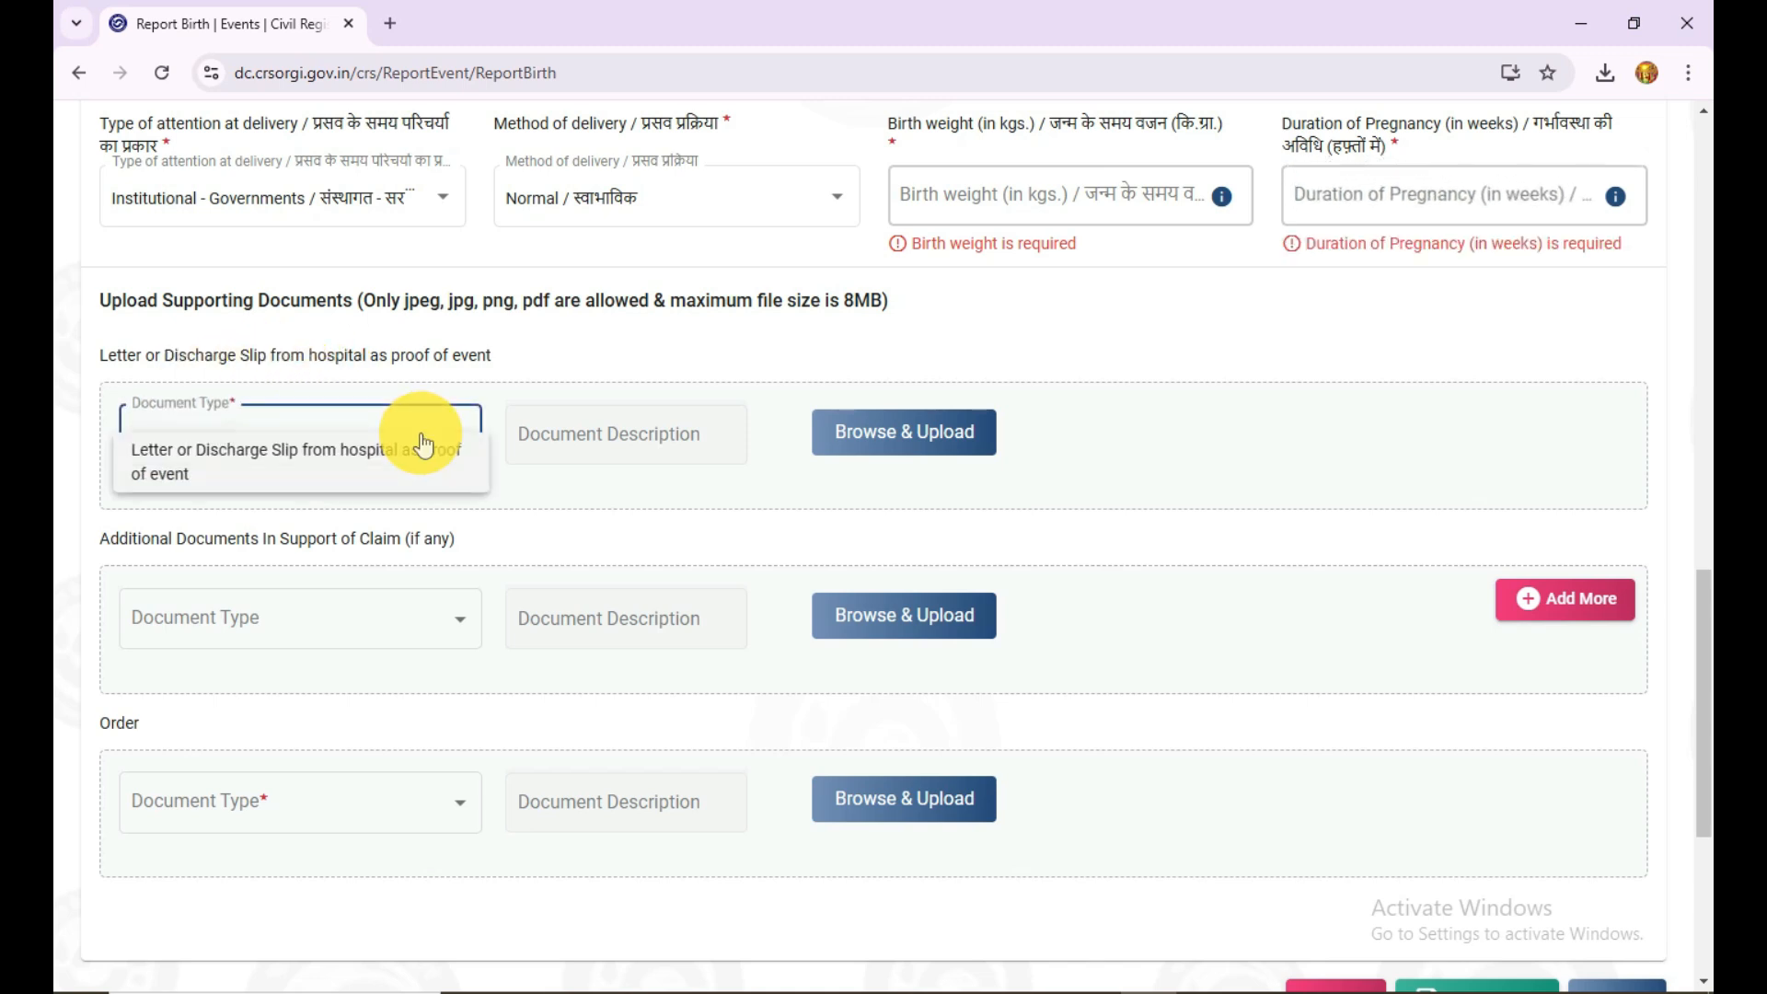
pyautogui.click(178, 481)
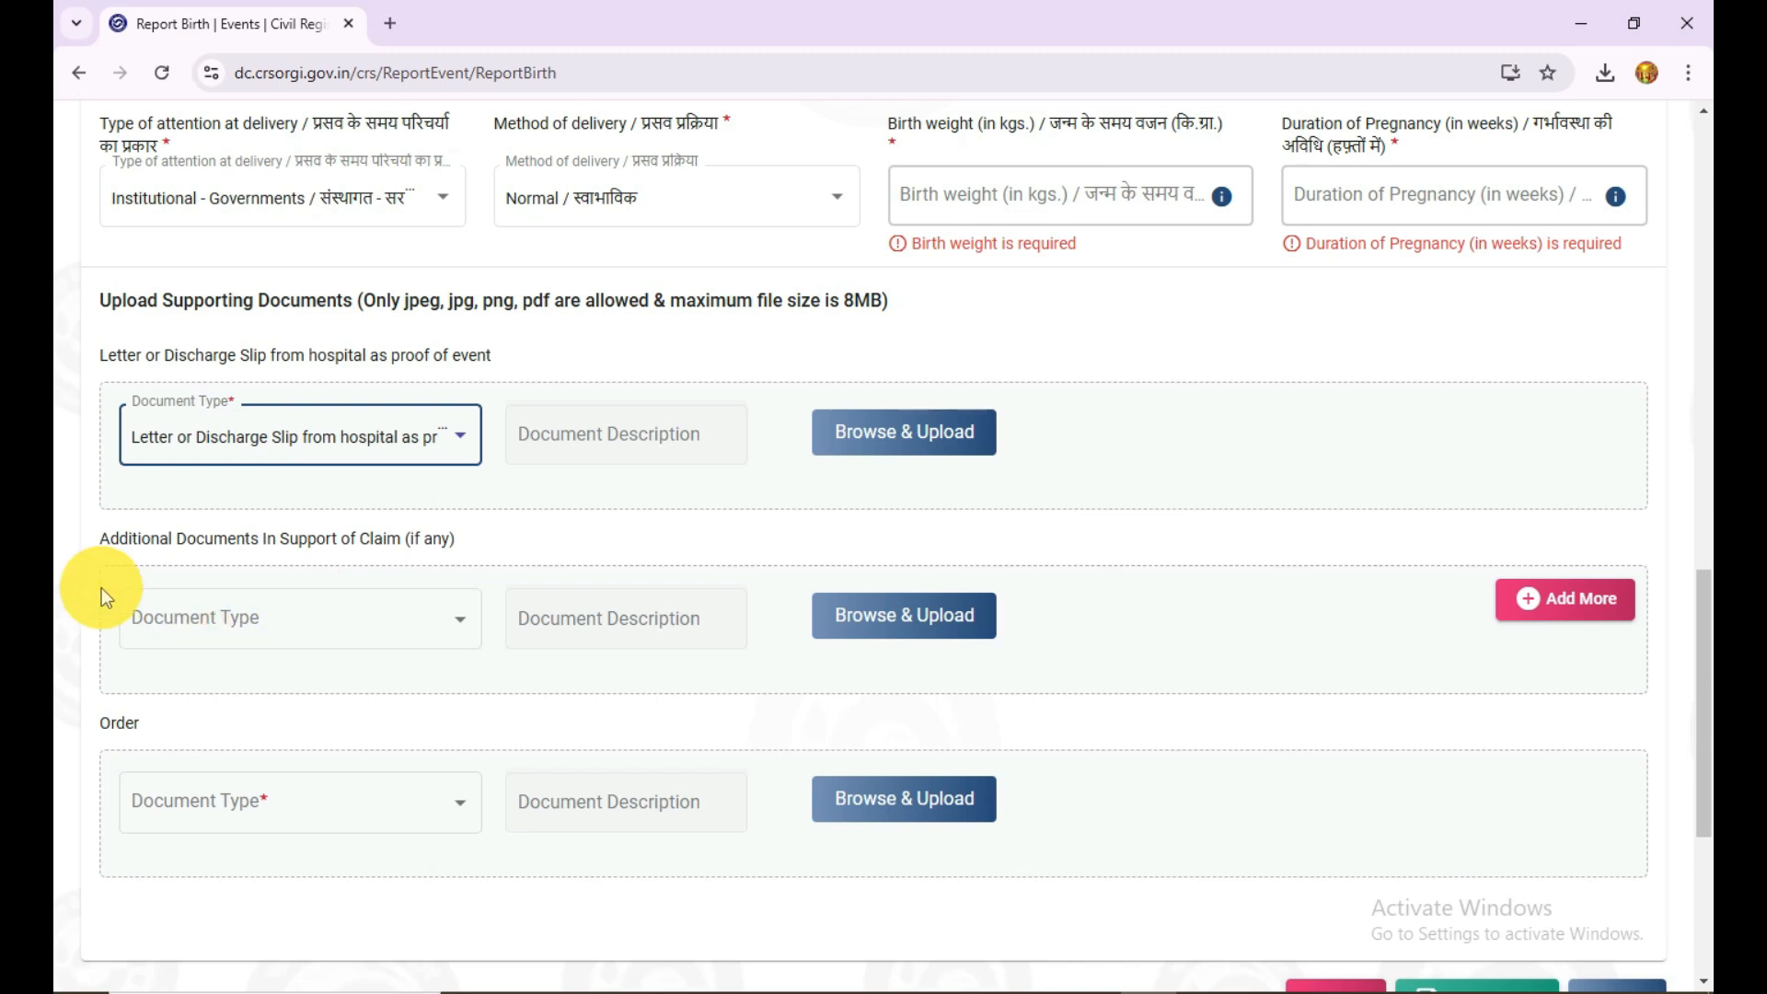
pyautogui.click(403, 637)
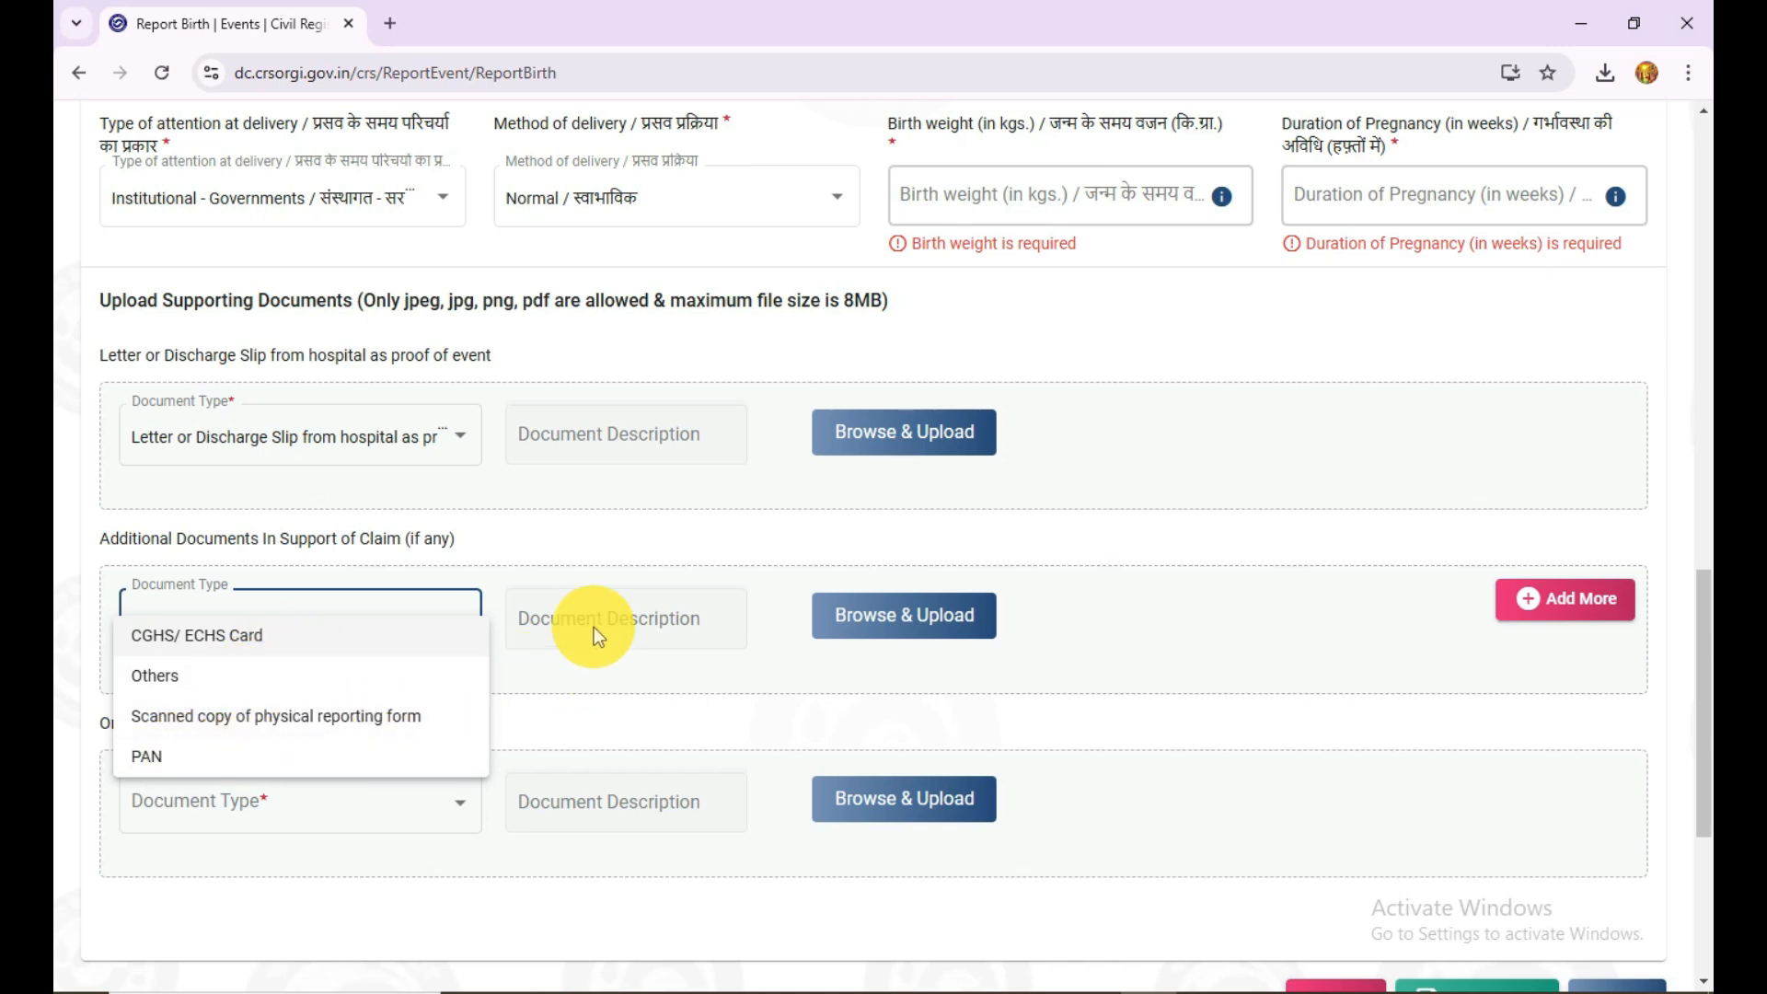
pyautogui.click(578, 543)
# Step: Choose District/Sub-Divisional/Executive Magistrate Order as the document type for the Order upload
pyautogui.scroll(-4, 1101, 670)
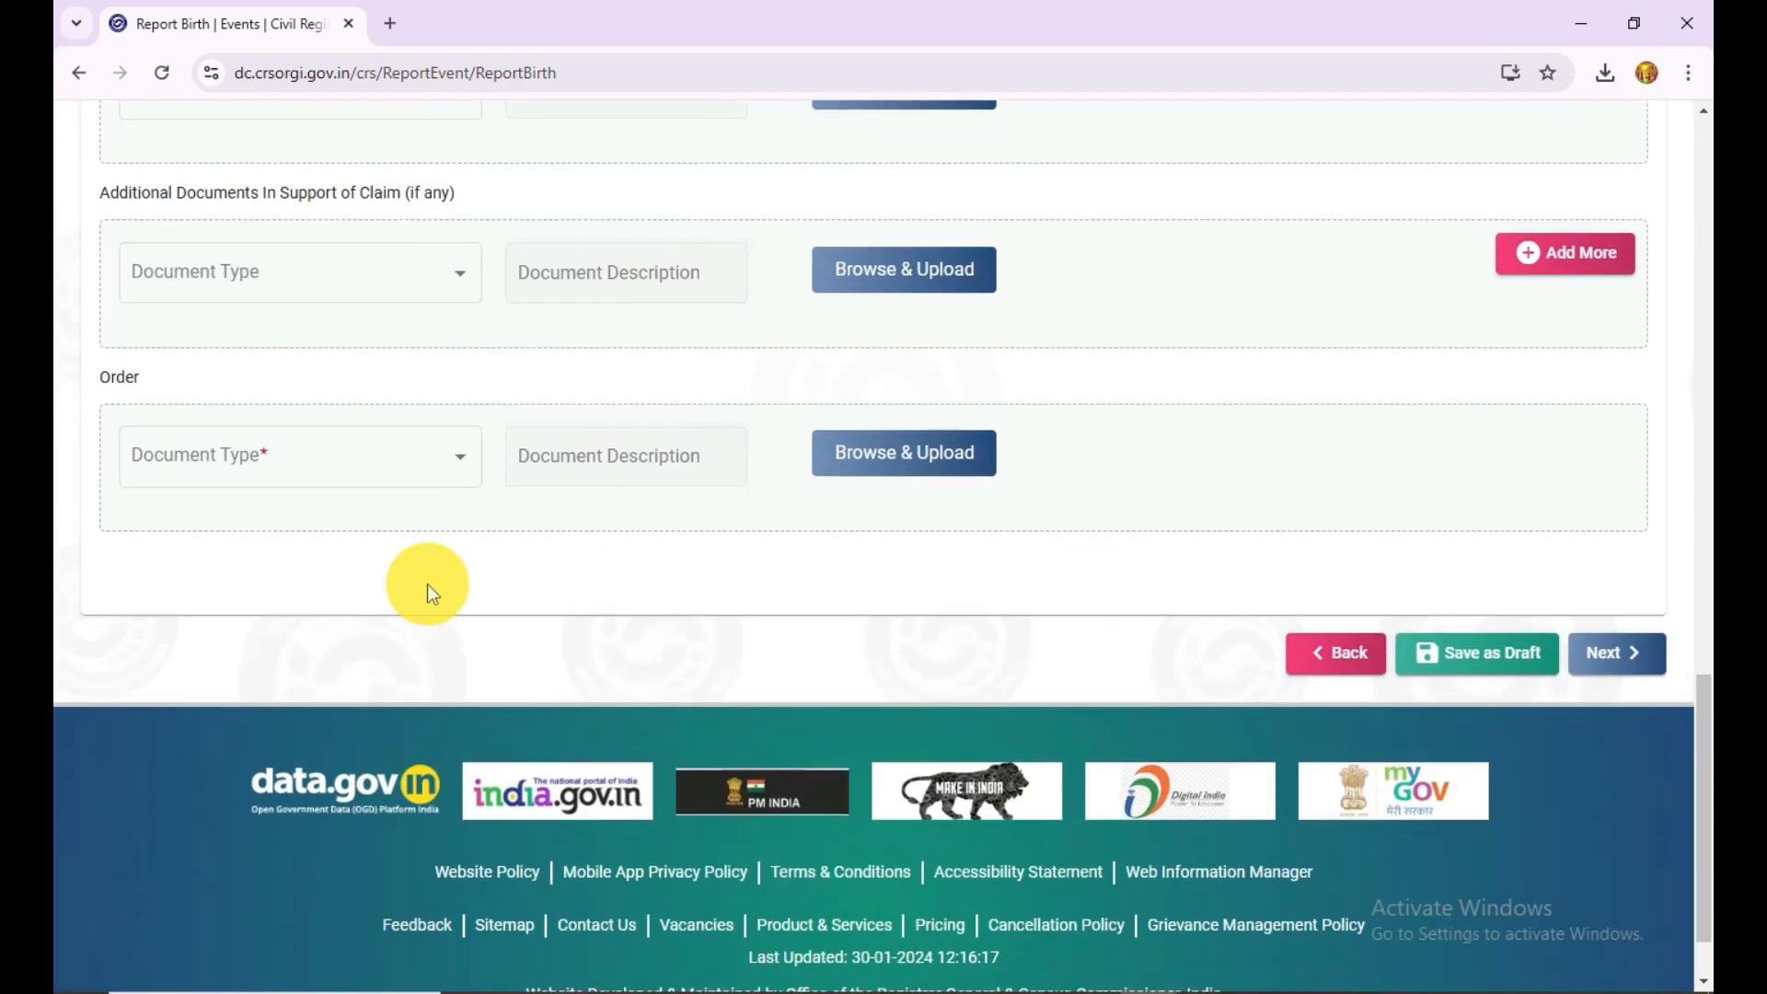
pyautogui.click(315, 465)
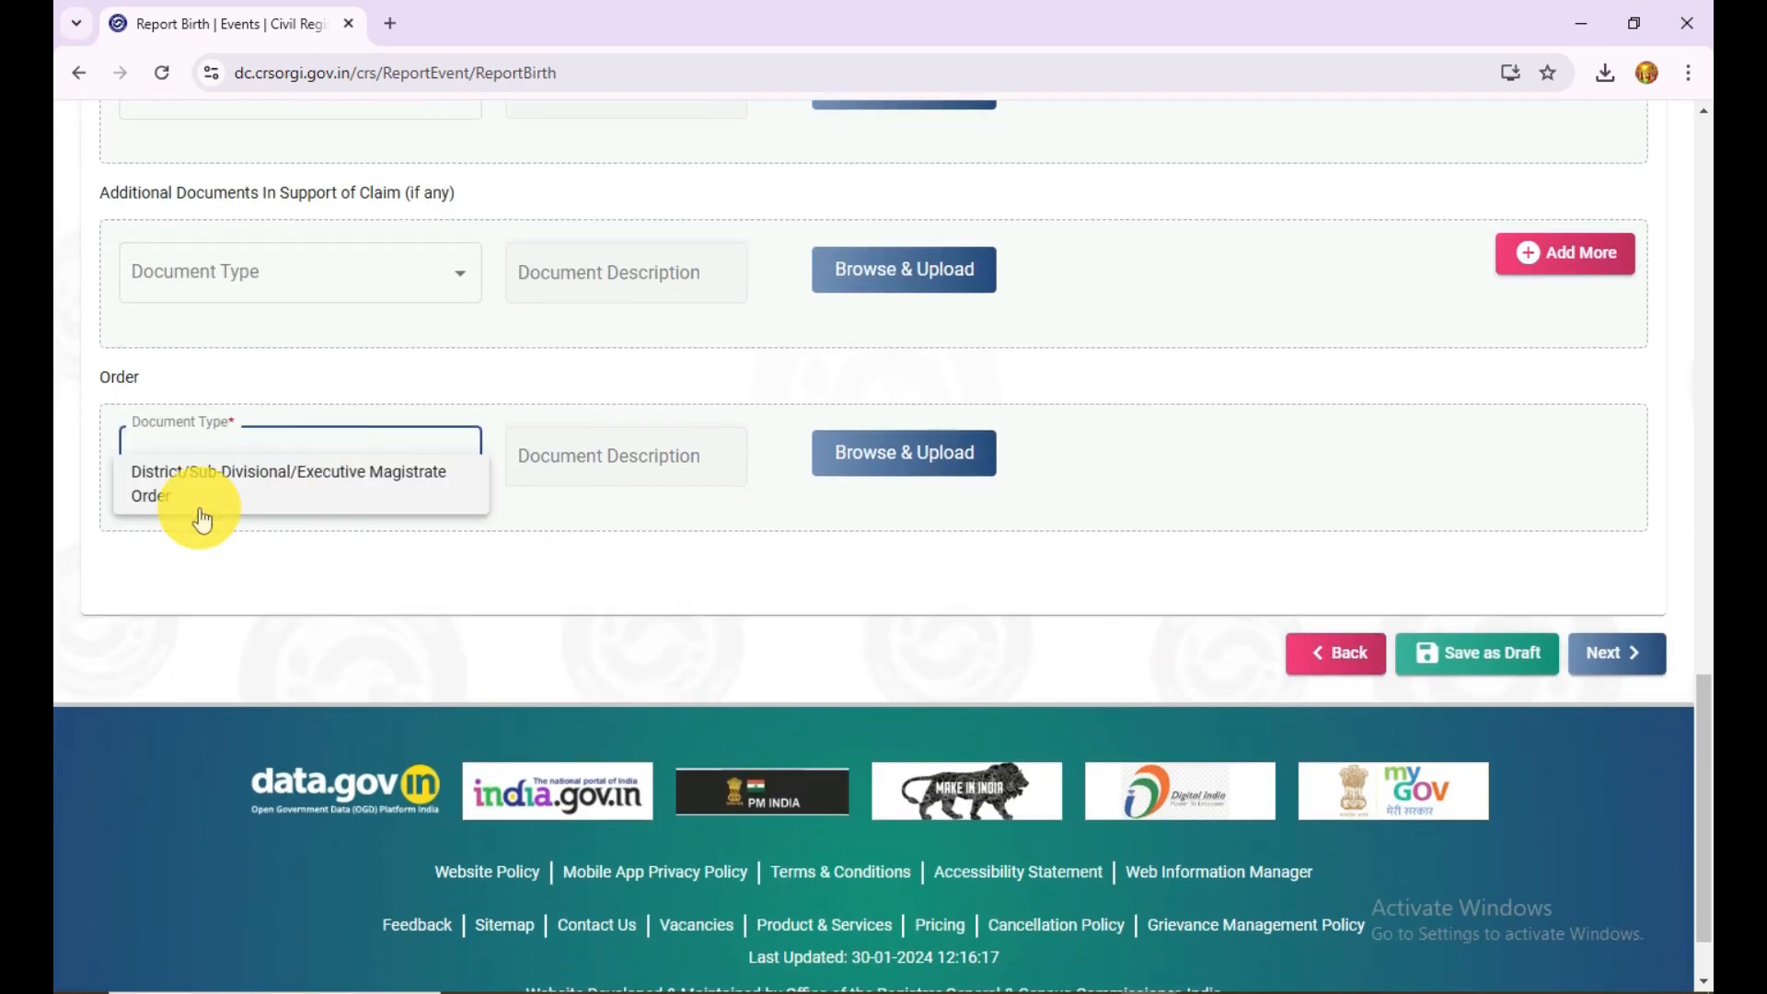
pyautogui.click(395, 502)
pyautogui.scroll(3, 1189, 456)
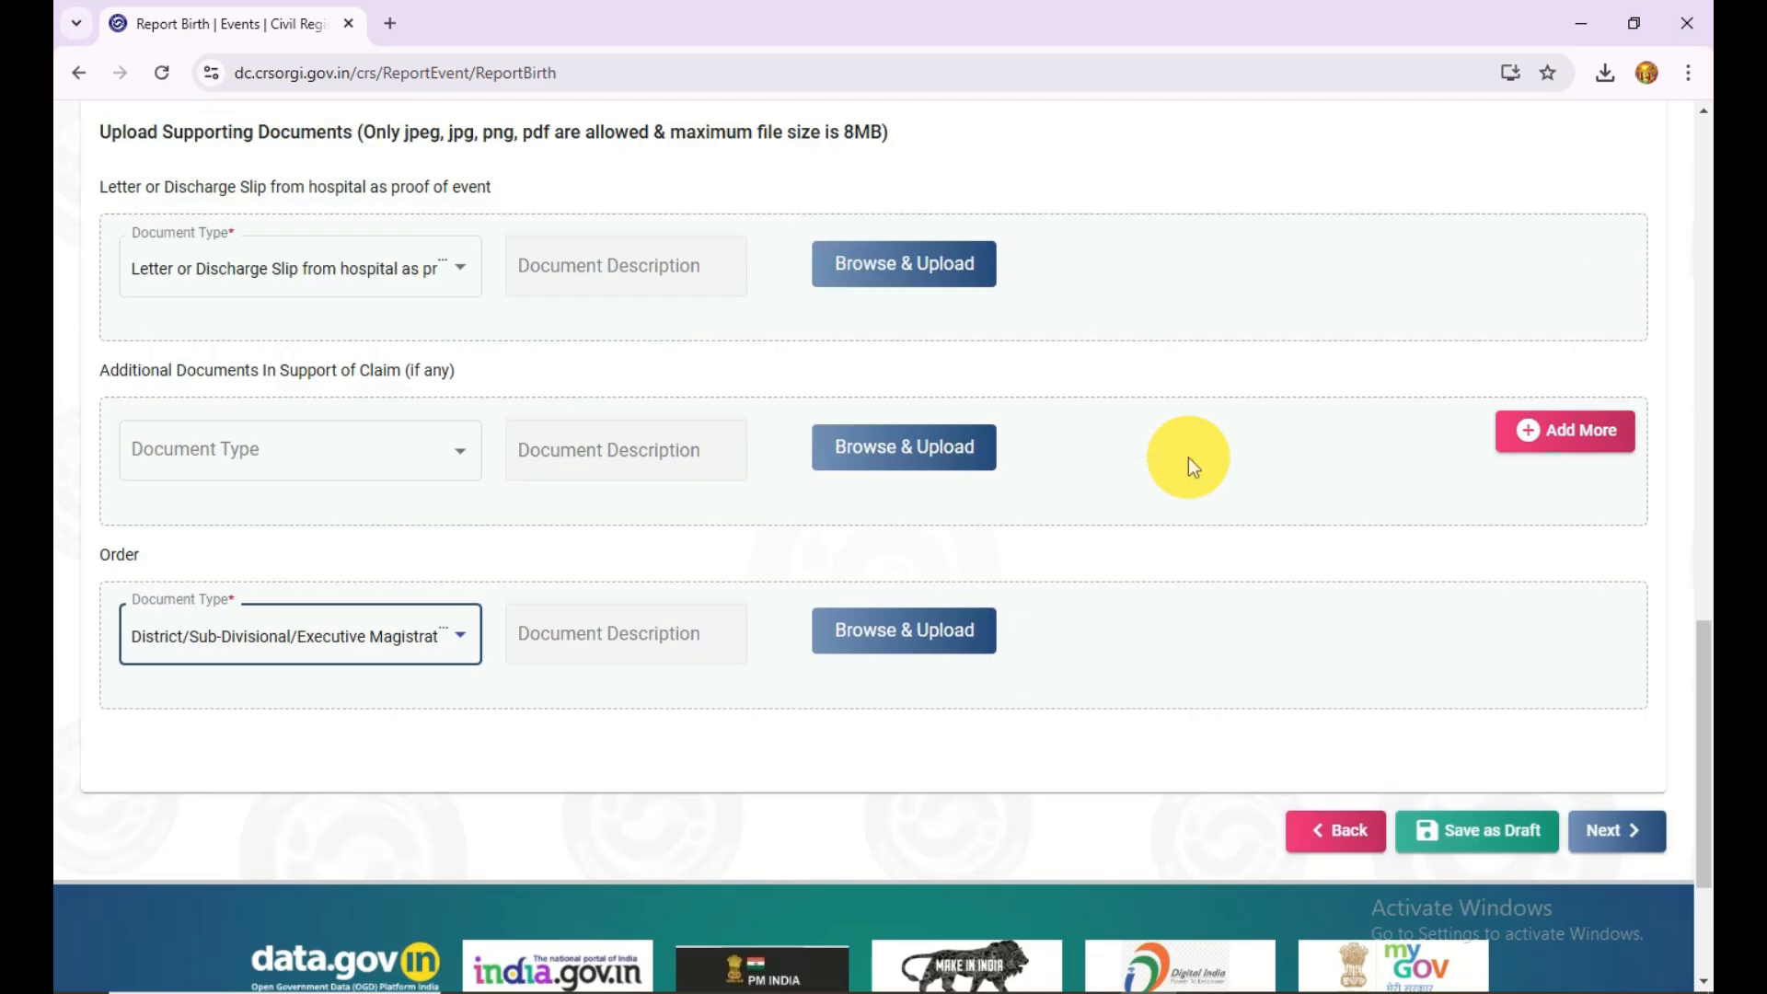
pyautogui.scroll(-4, 1096, 676)
# Step: Switch to Snipping Tool and mark the applicant name, event type, purpose and amount fields on the payment receipt form capture
pyautogui.click(1586, 27)
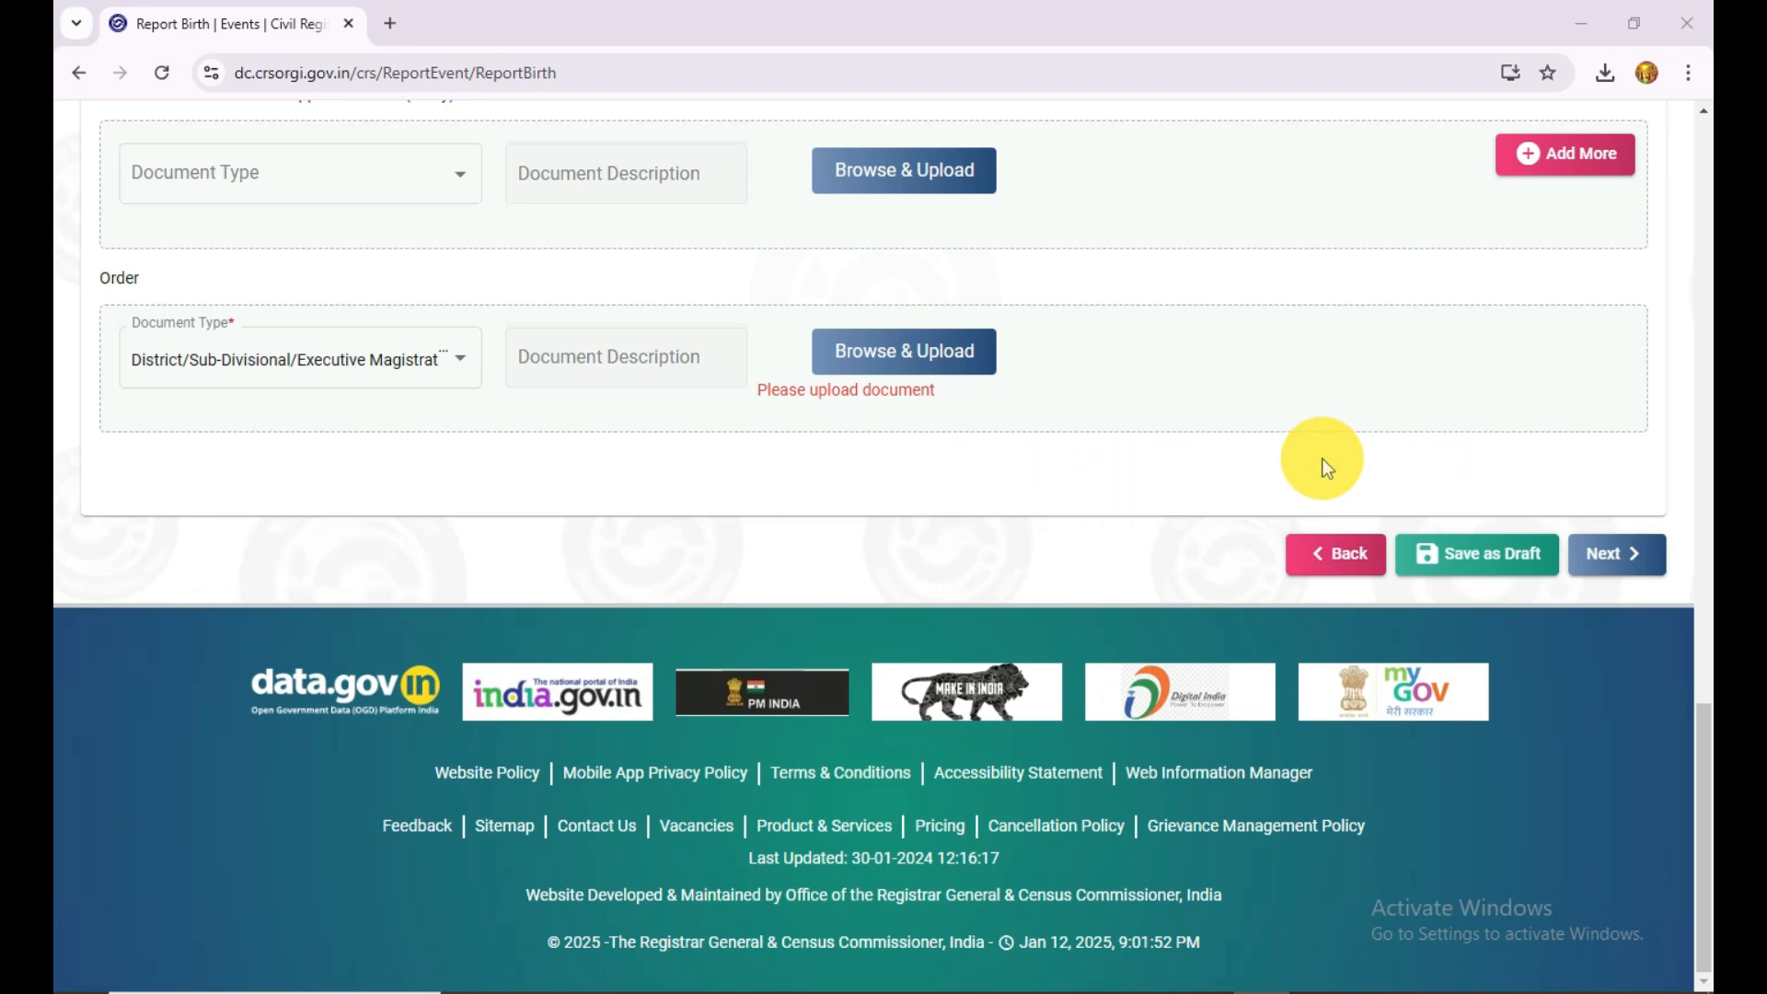
pyautogui.click(1580, 28)
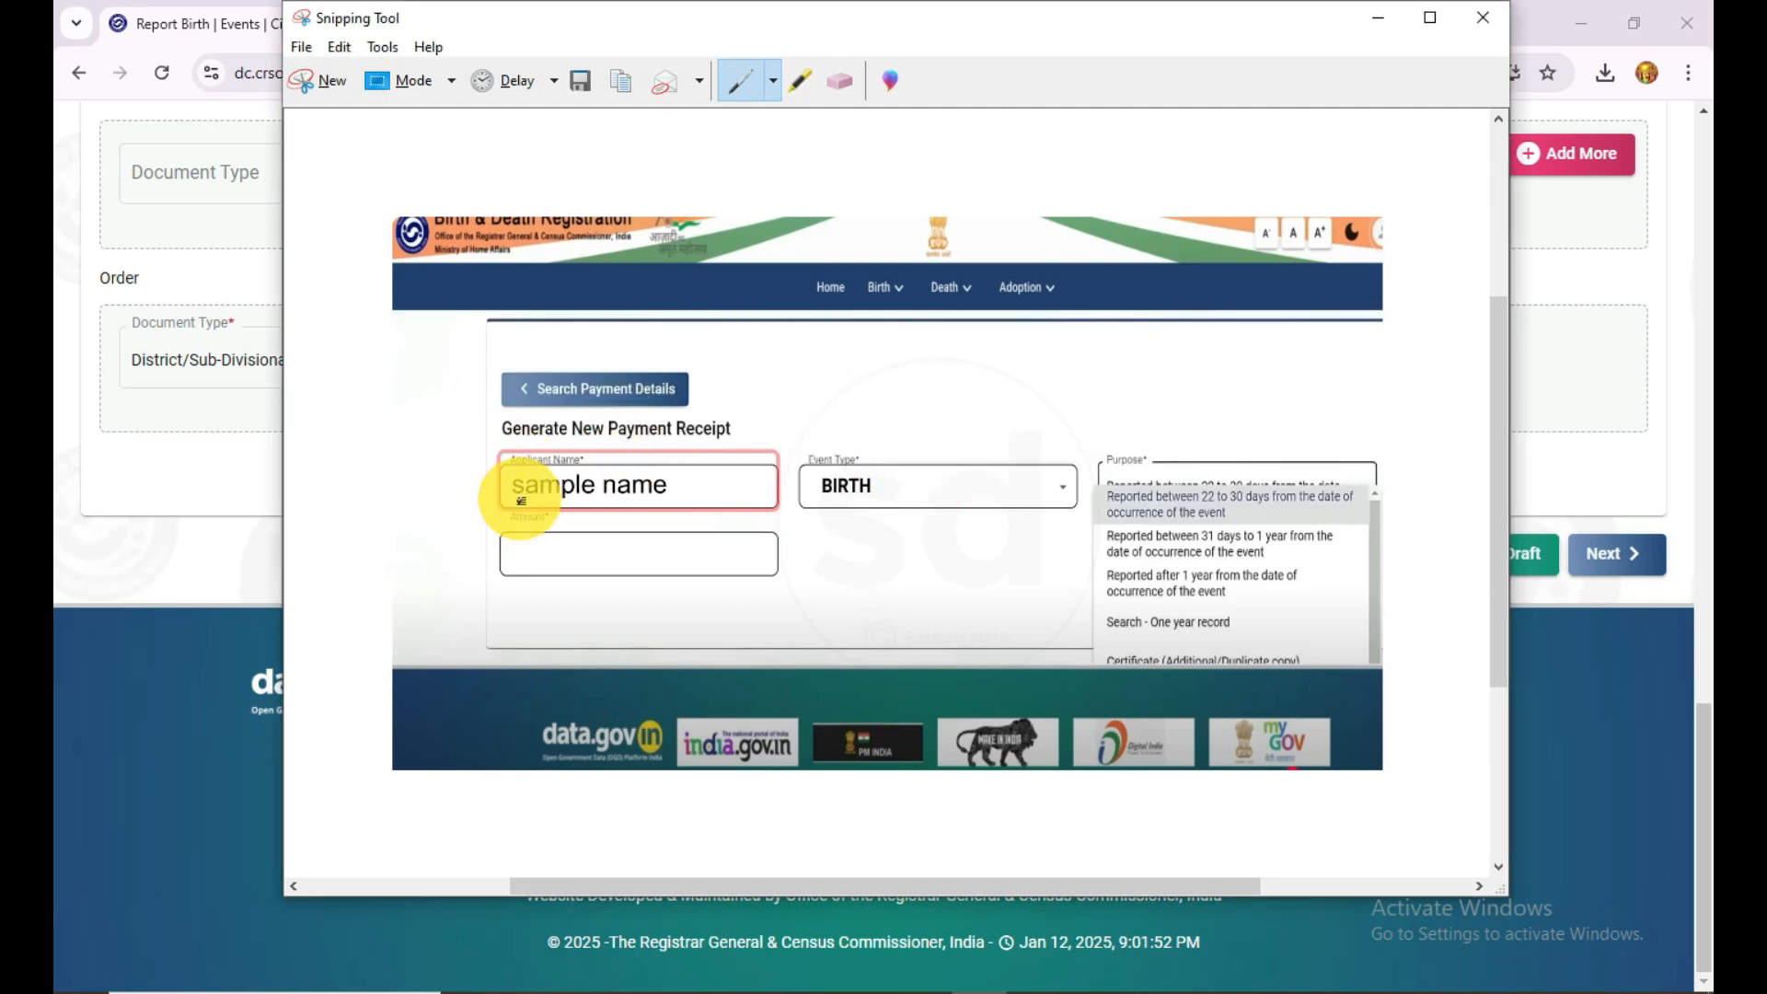
pyautogui.moveTo(493, 499); pyautogui.dragTo(555, 482)
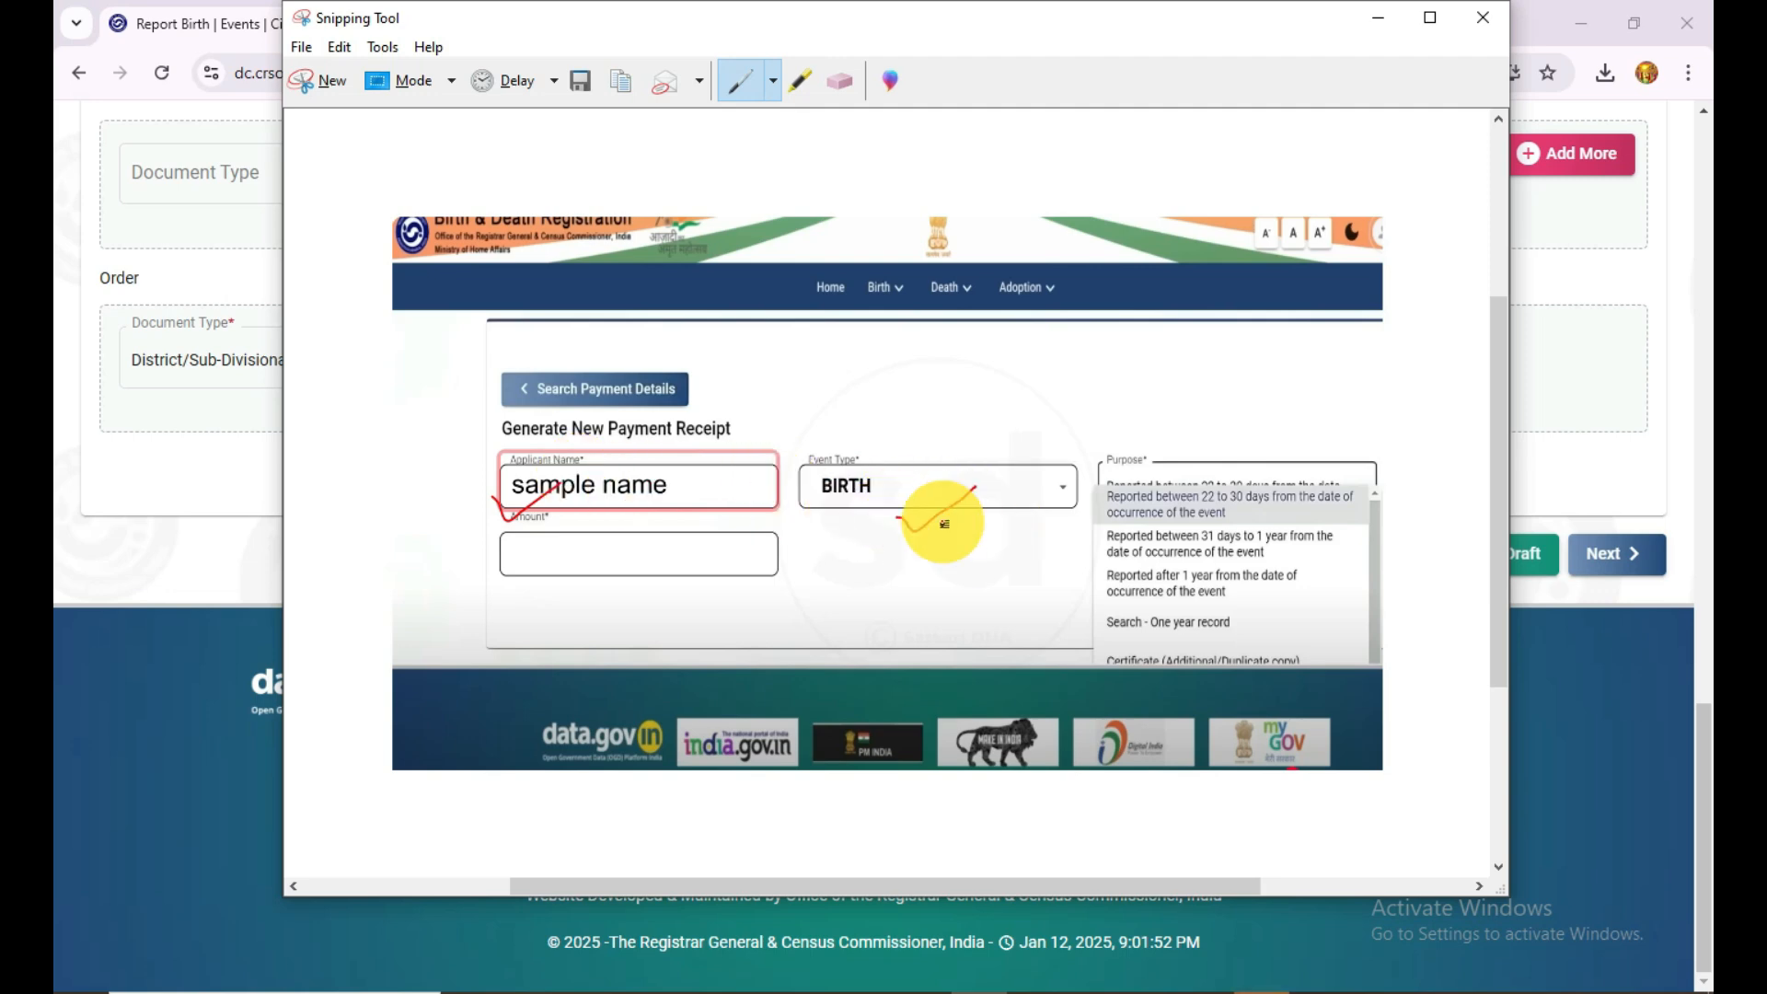
pyautogui.moveTo(898, 518); pyautogui.dragTo(975, 488)
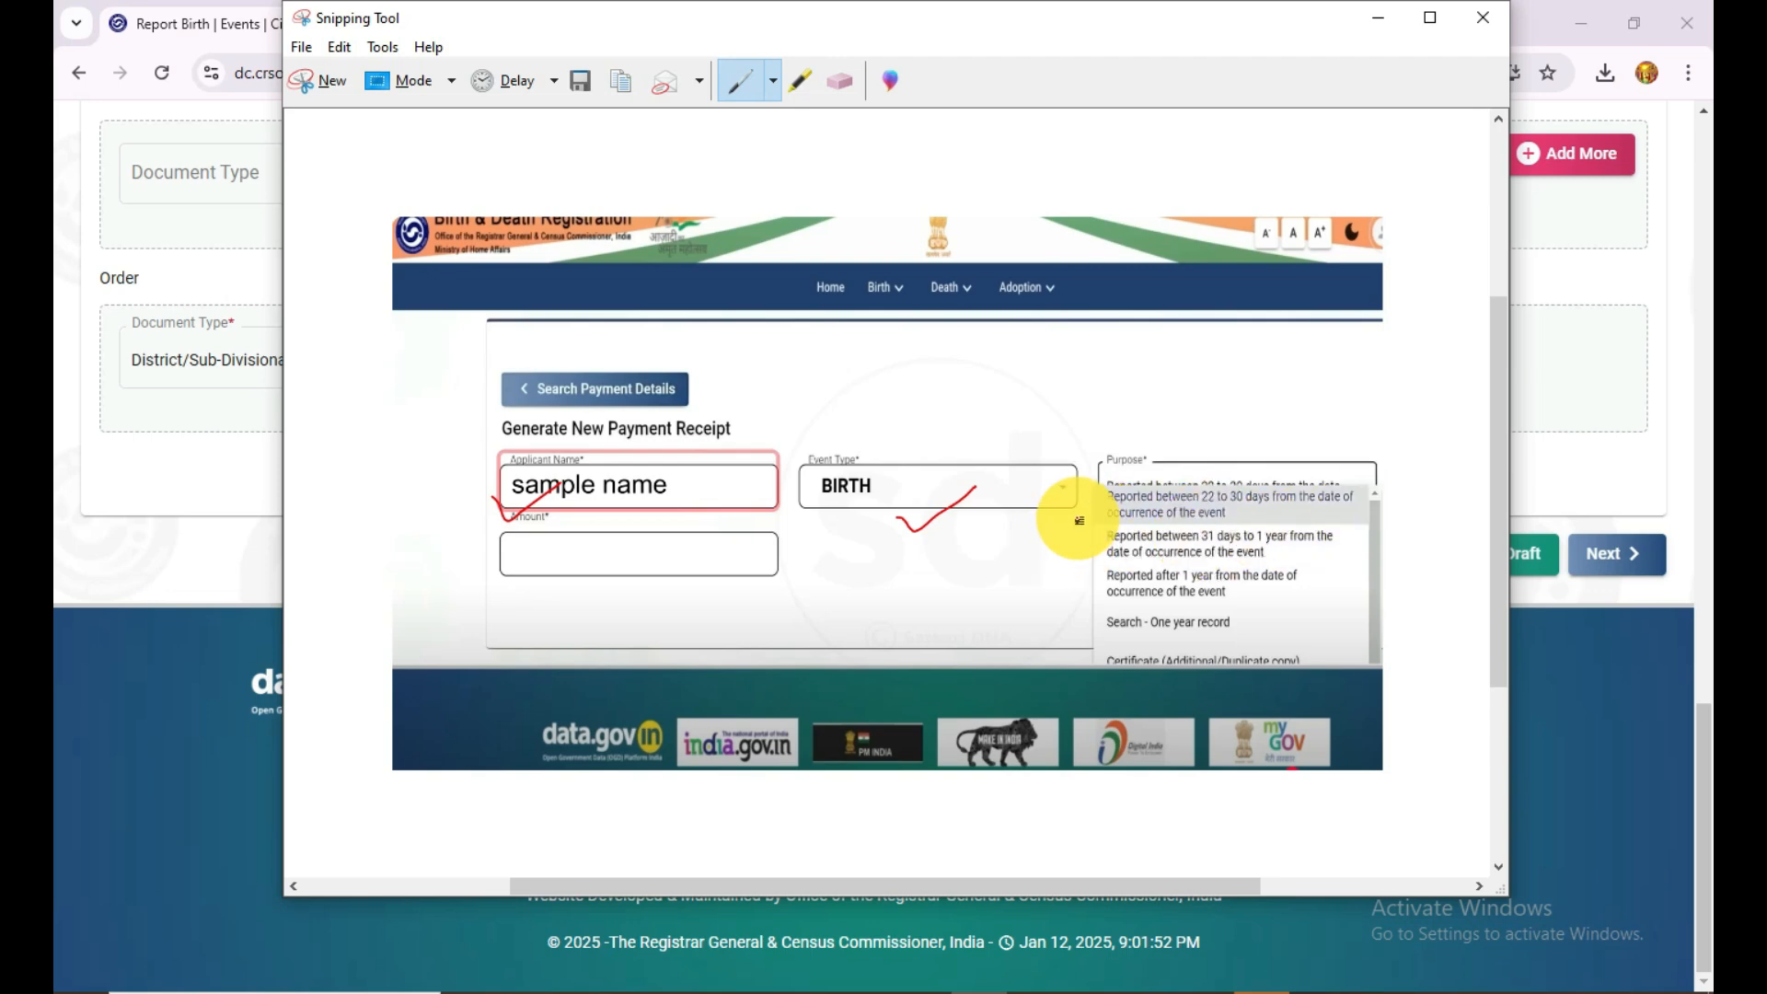
pyautogui.moveTo(1079, 521); pyautogui.dragTo(1107, 514)
pyautogui.moveTo(678, 579); pyautogui.dragTo(687, 600)
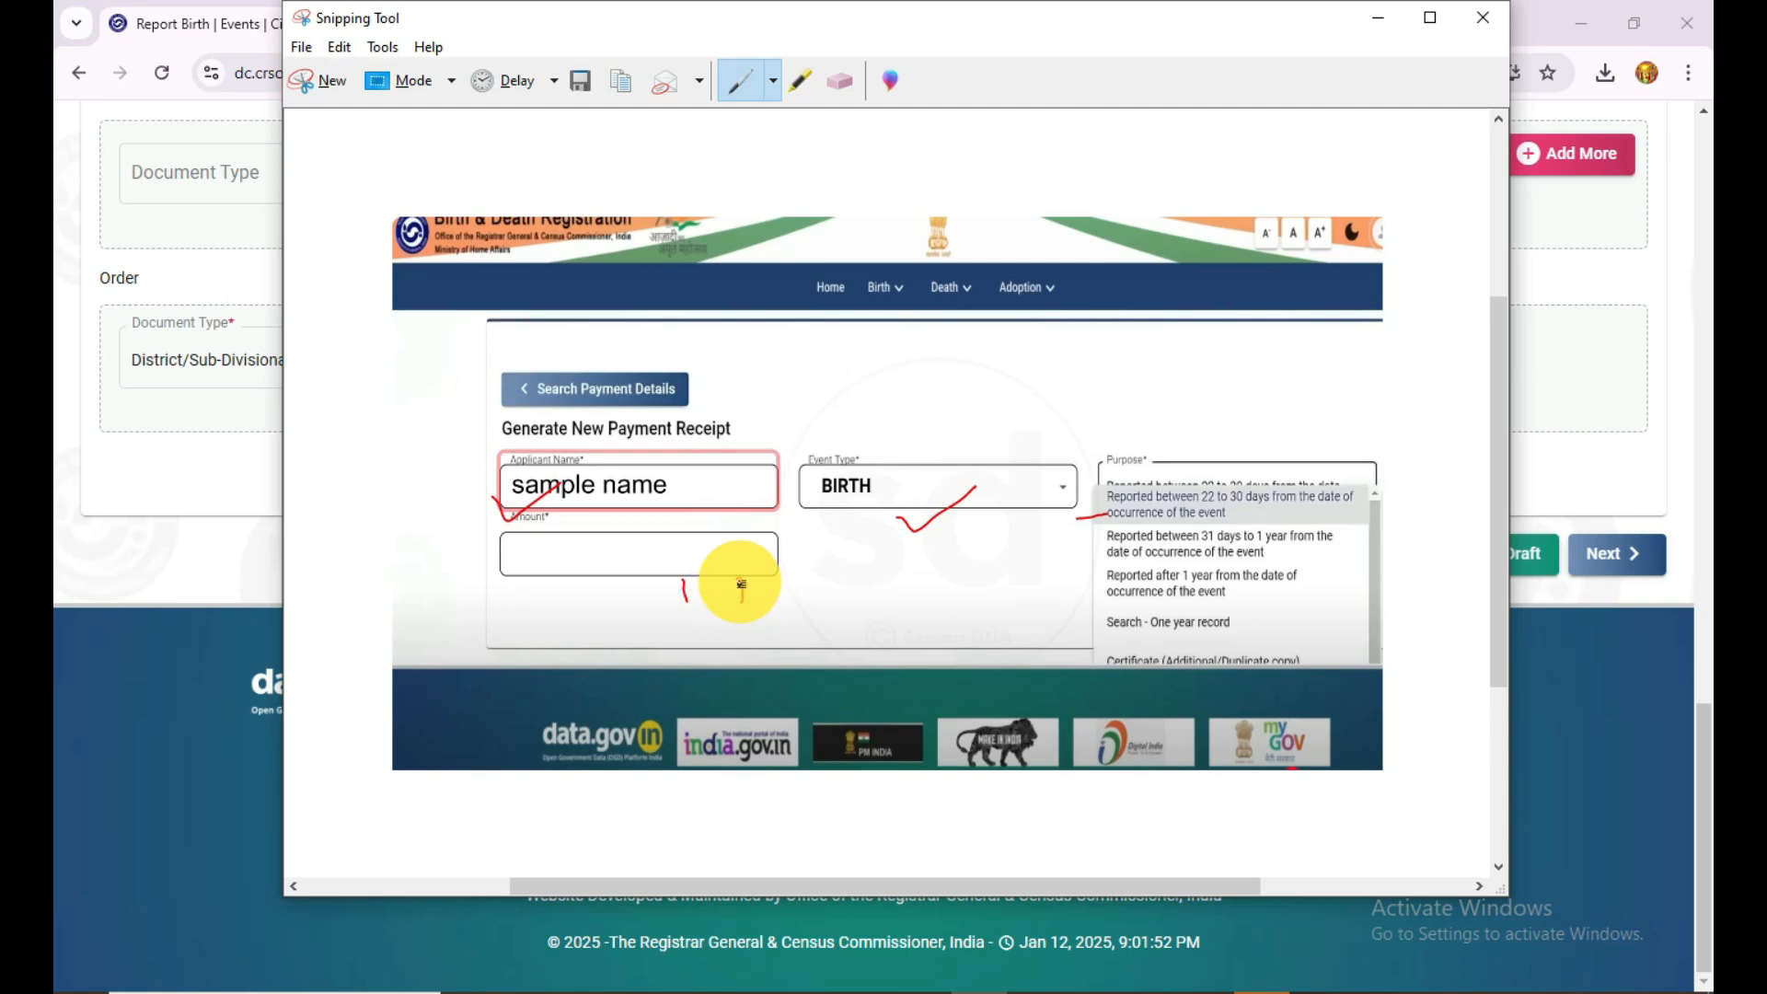
pyautogui.moveTo(737, 593); pyautogui.dragTo(761, 581)
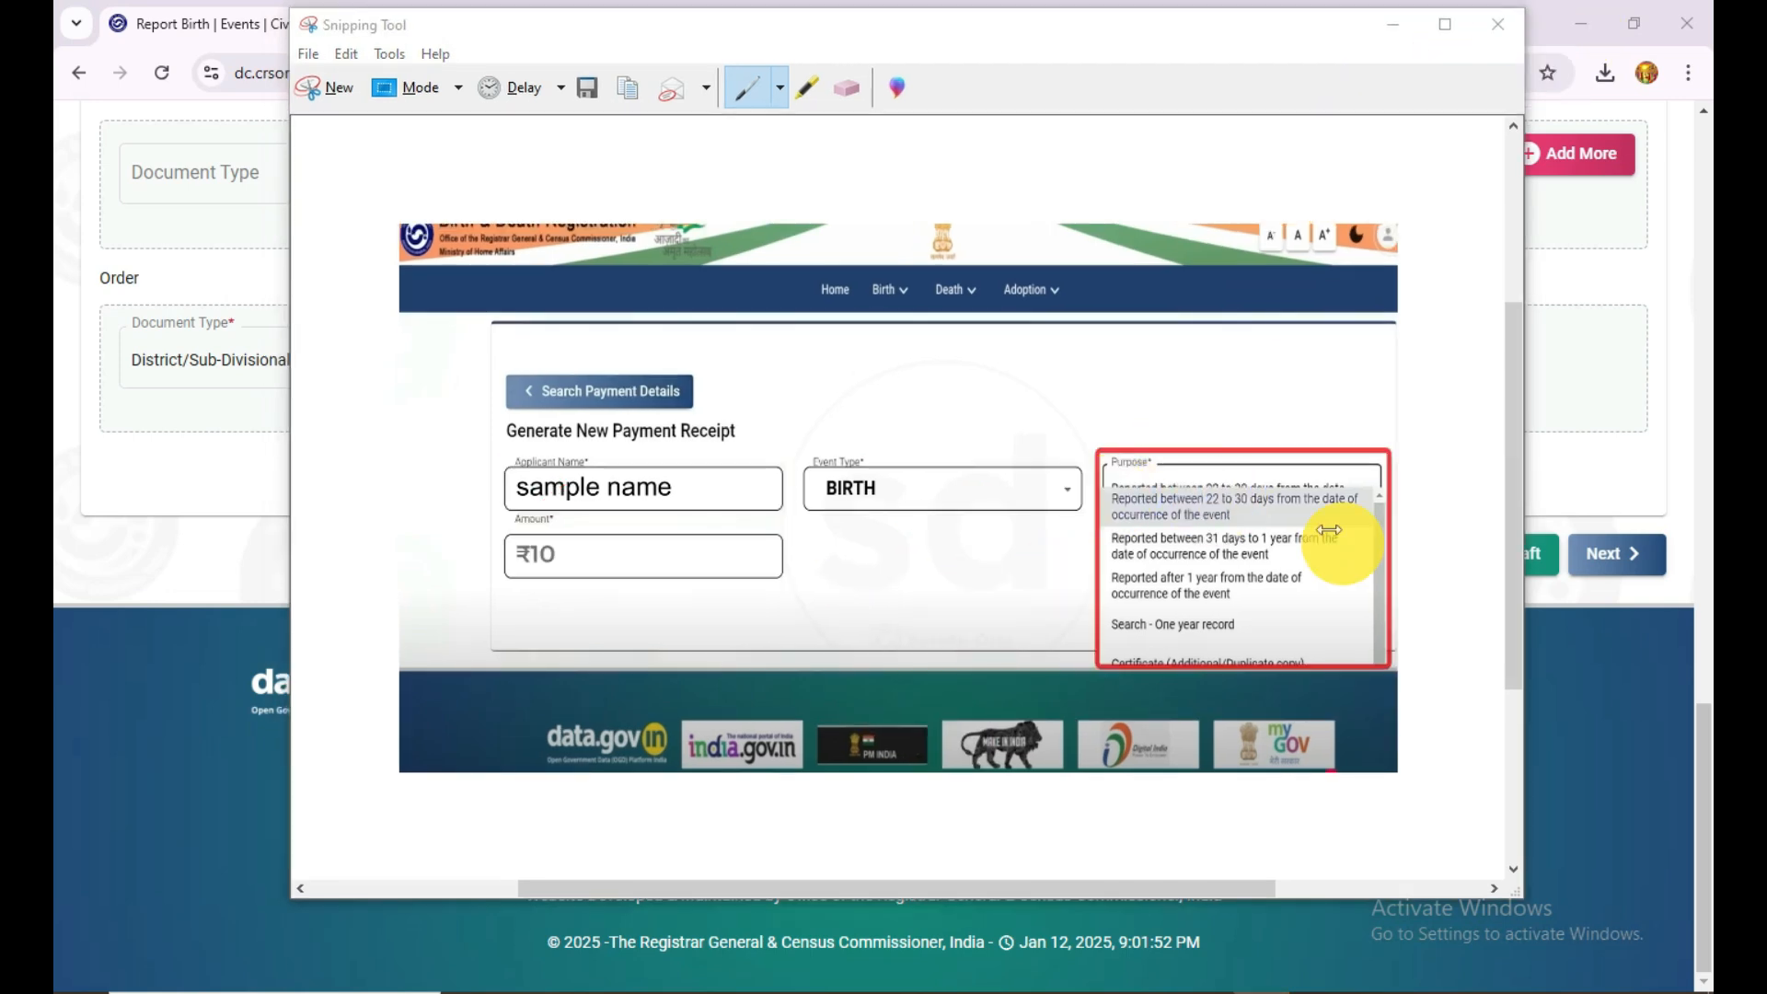
# Step: Tick the purpose "Reported between 22 to 30 days" and mark the ₹10 amount on the payment form capture
pyautogui.click(1072, 528)
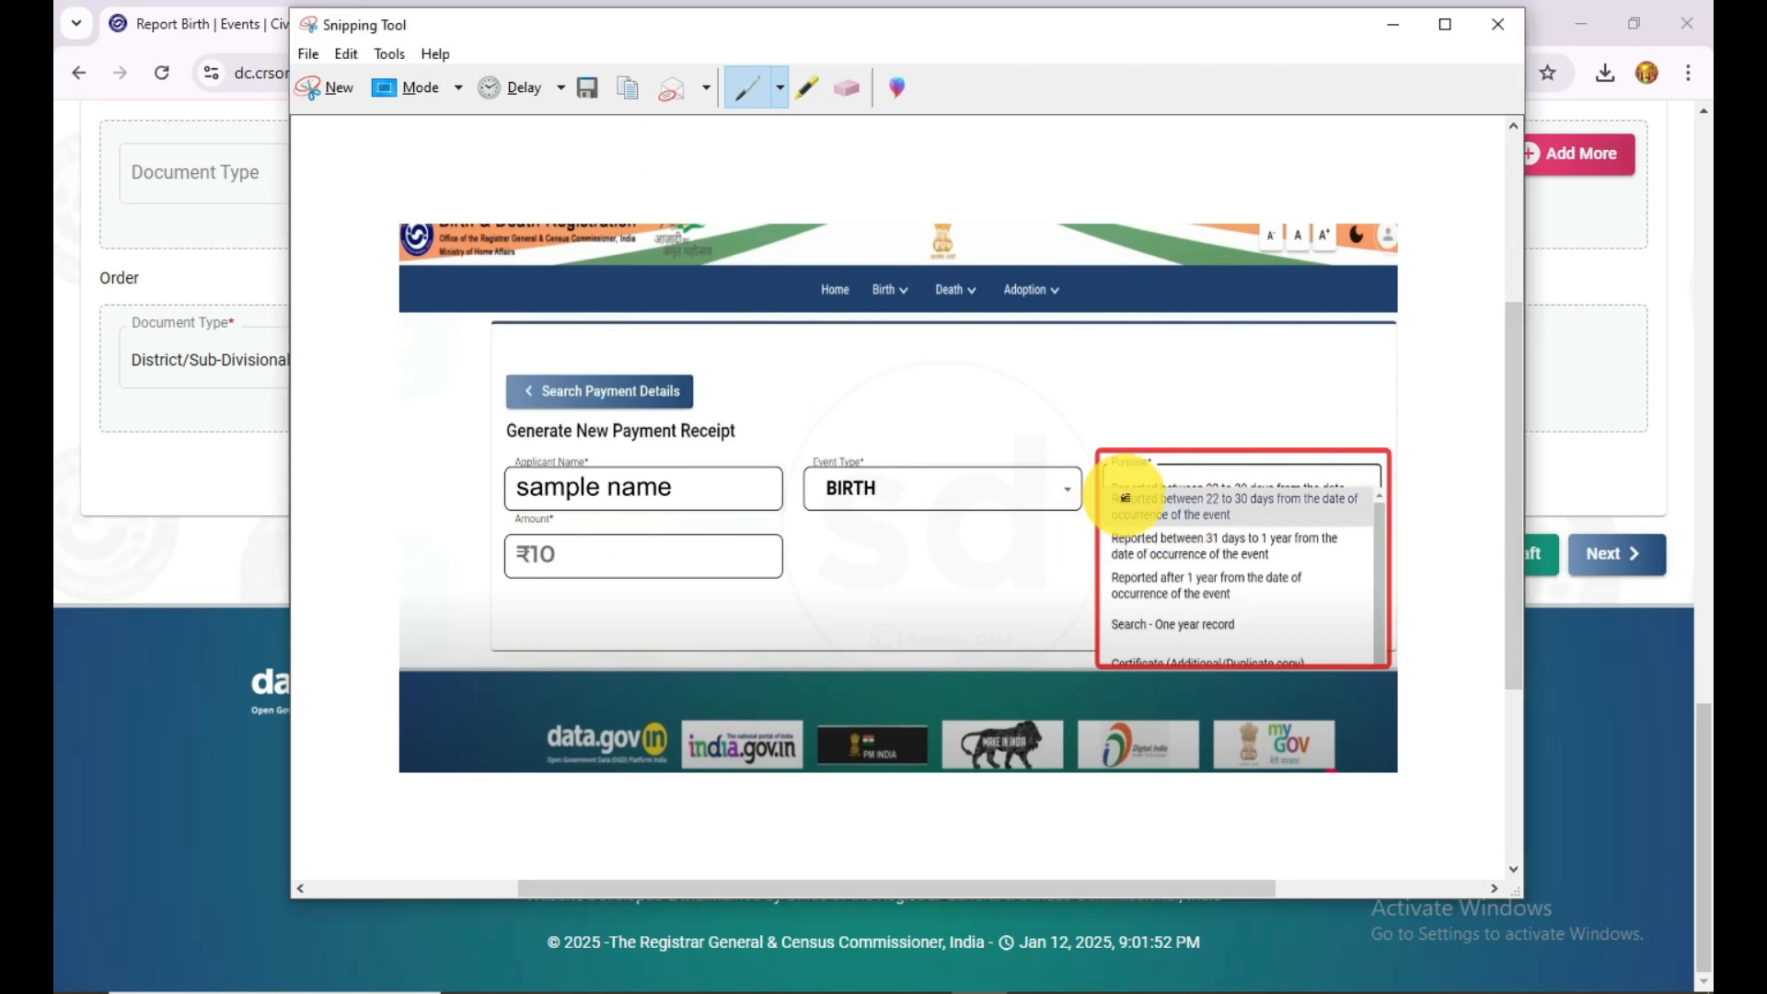
pyautogui.moveTo(1071, 516); pyautogui.dragTo(1108, 525)
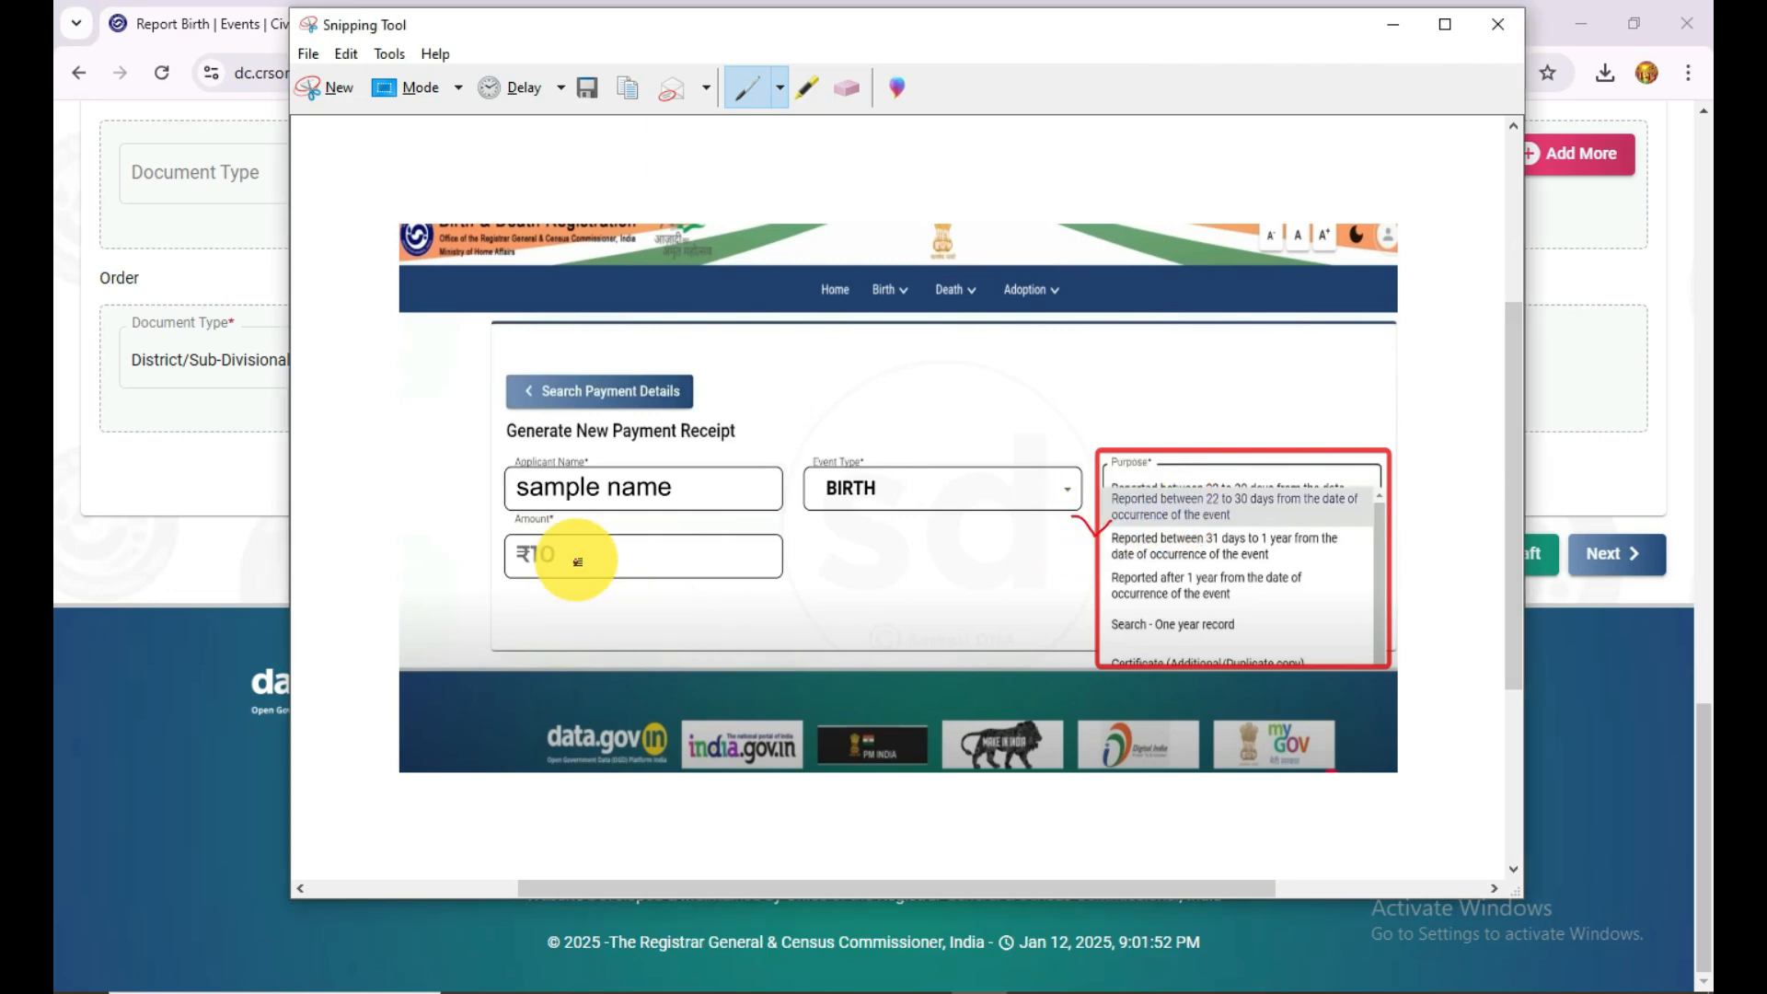
pyautogui.moveTo(563, 525)
pyautogui.mouseDown()
pyautogui.moveTo(489, 620)
pyautogui.moveTo(572, 559)
pyautogui.mouseUp()
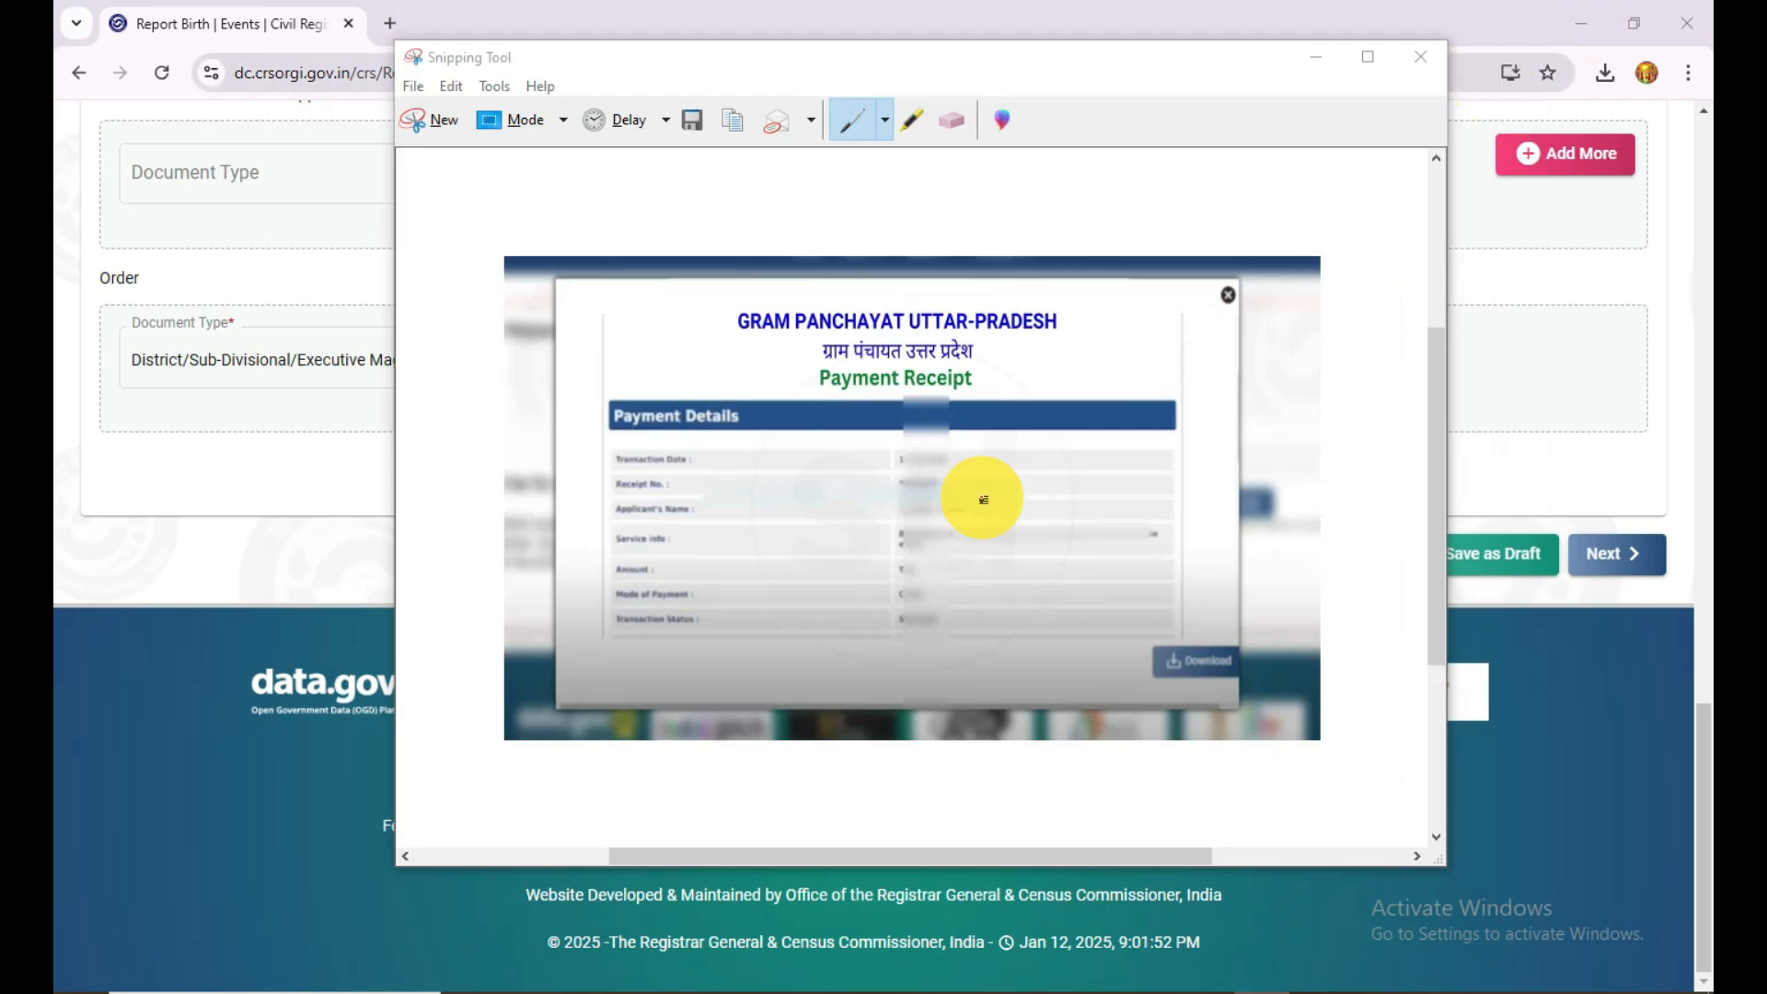
# Step: Mark the download option on the payment receipt capture and underline the reference number in the approval email capture
pyautogui.click(1228, 690)
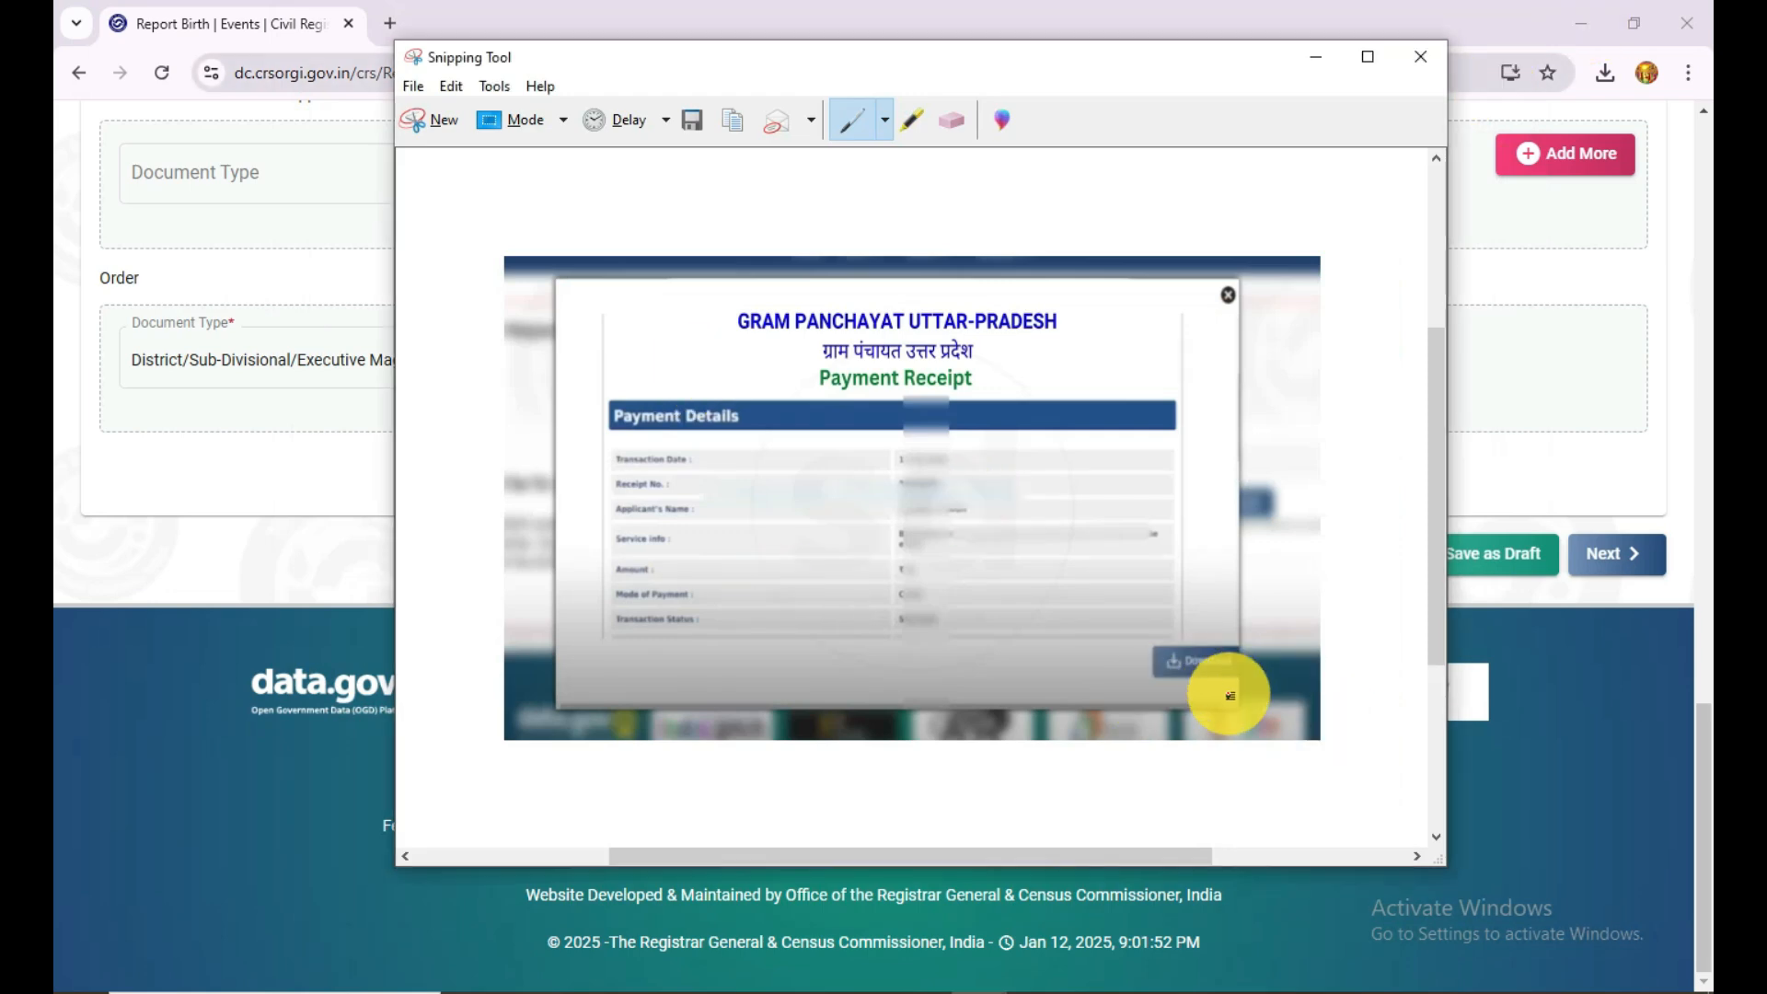
pyautogui.moveTo(1175, 683)
pyautogui.mouseDown()
pyautogui.moveTo(1246, 714)
pyautogui.moveTo(1175, 678)
pyautogui.moveTo(1222, 682)
pyautogui.mouseUp()
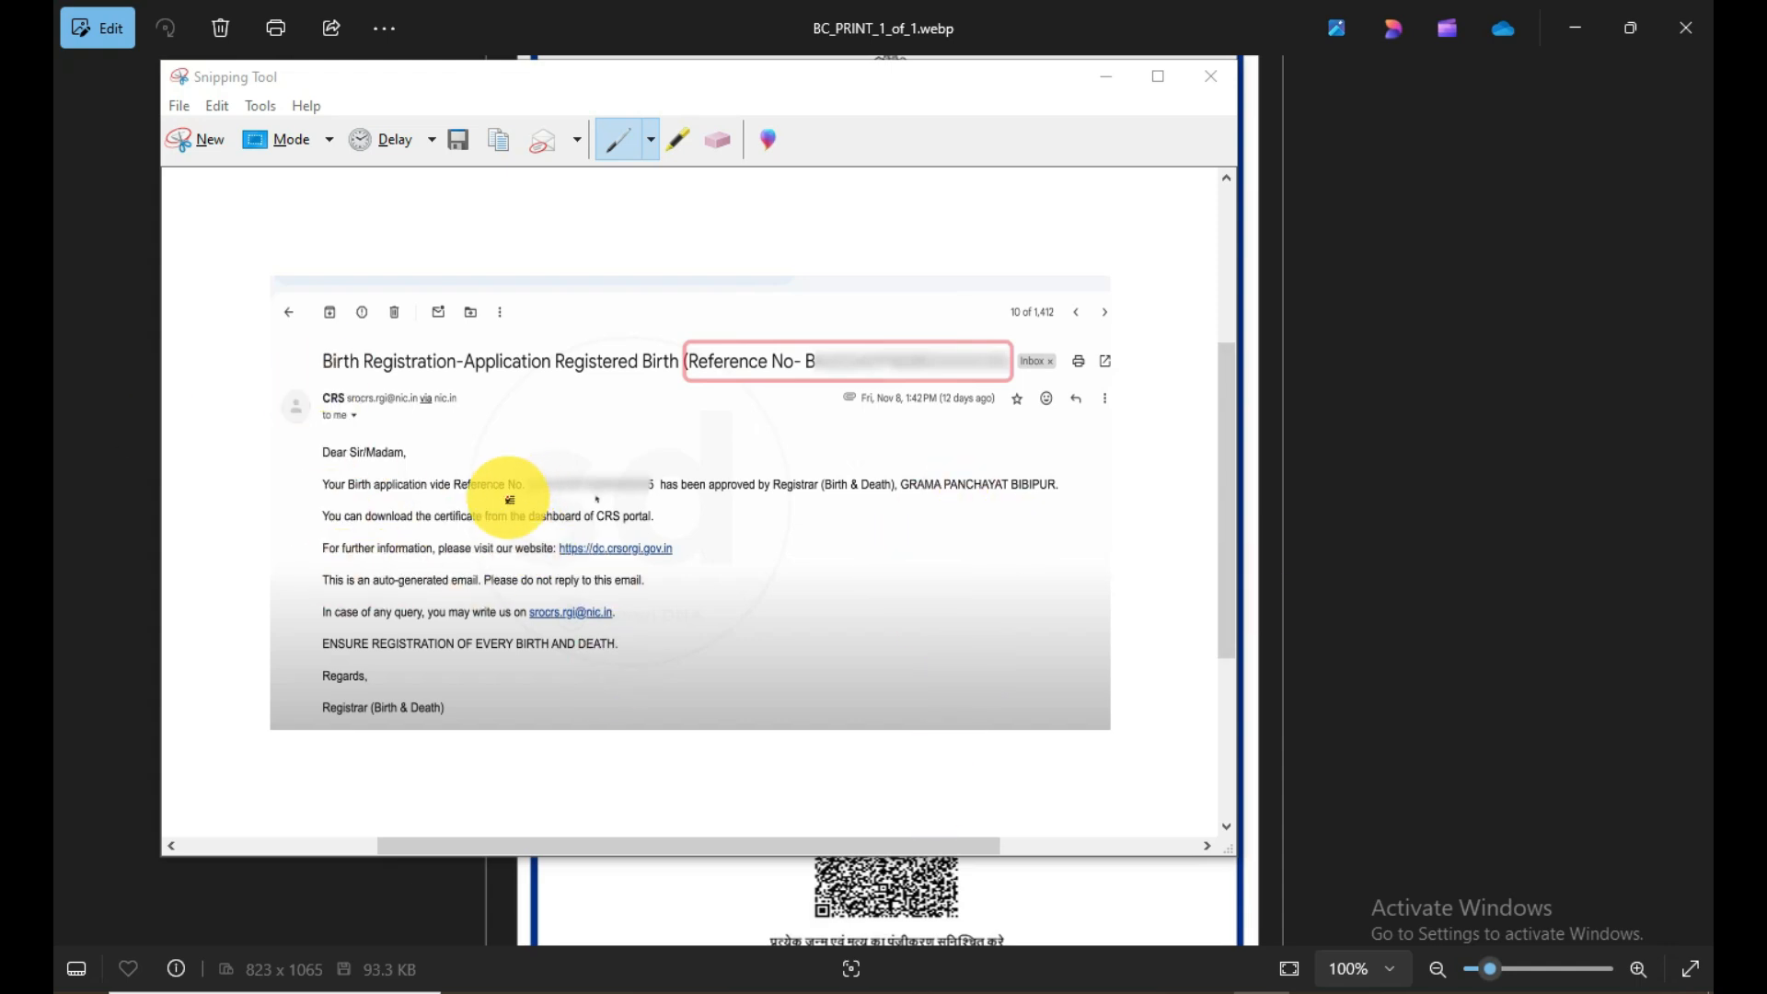
pyautogui.moveTo(519, 502); pyautogui.dragTo(718, 503)
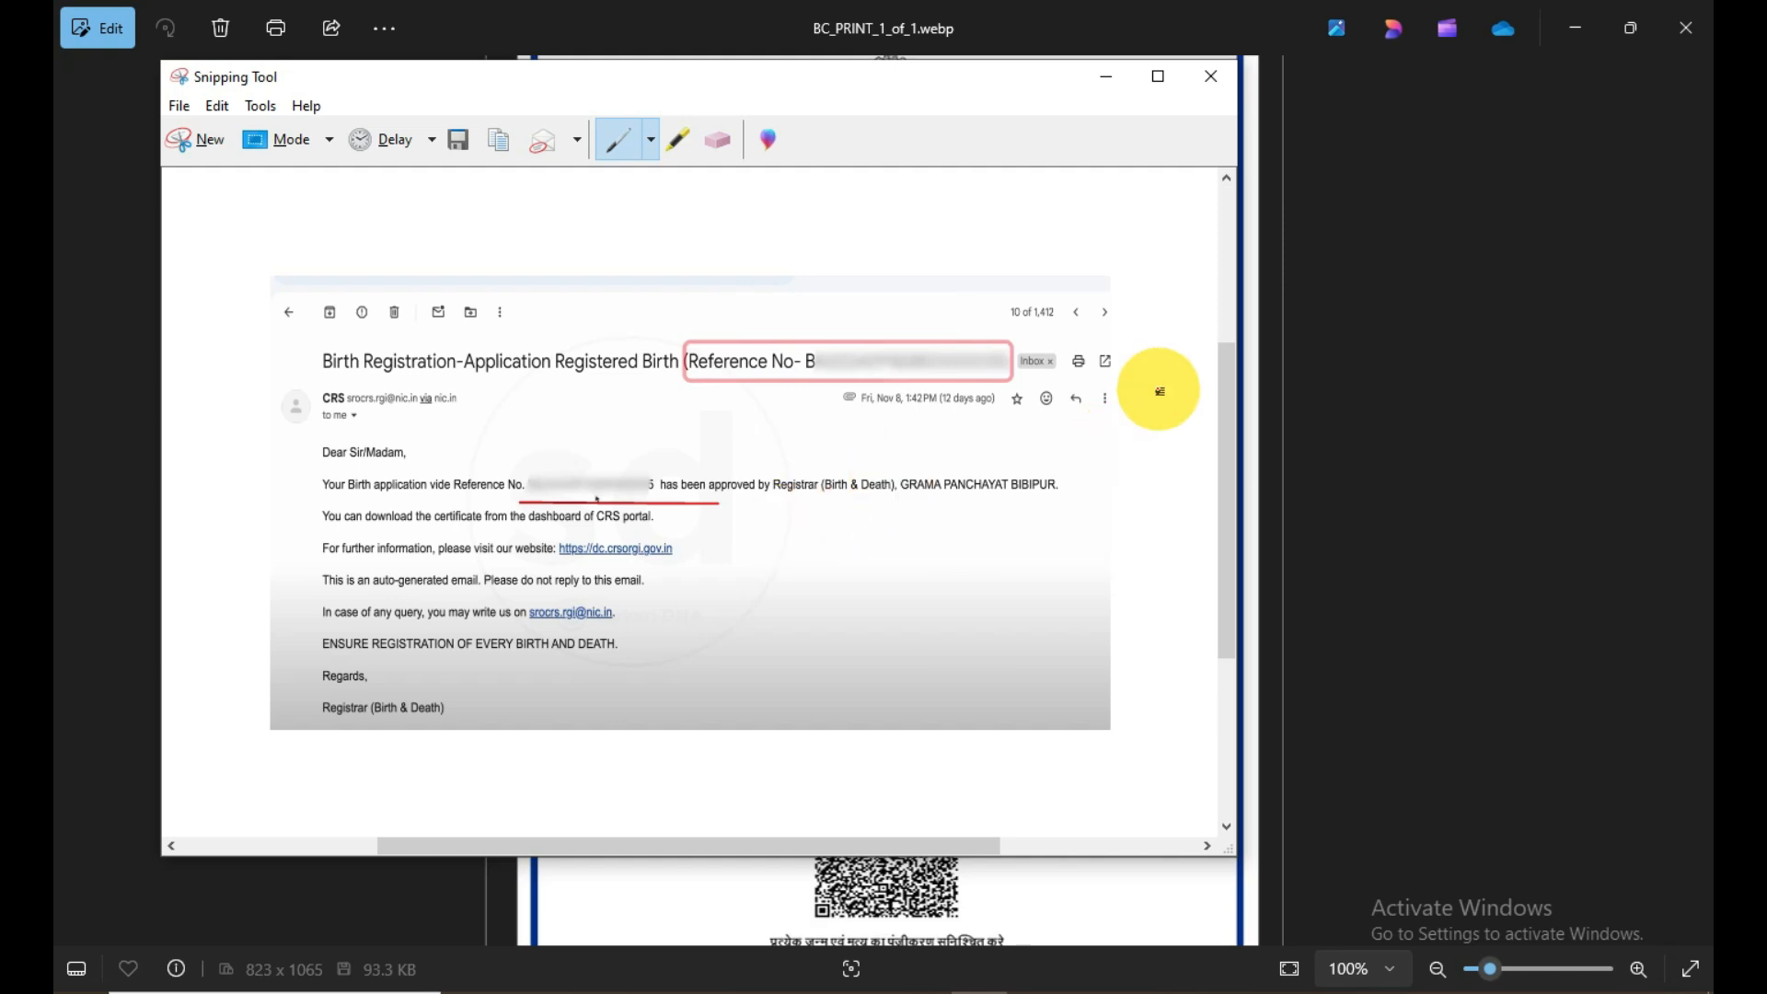
pyautogui.click(1575, 29)
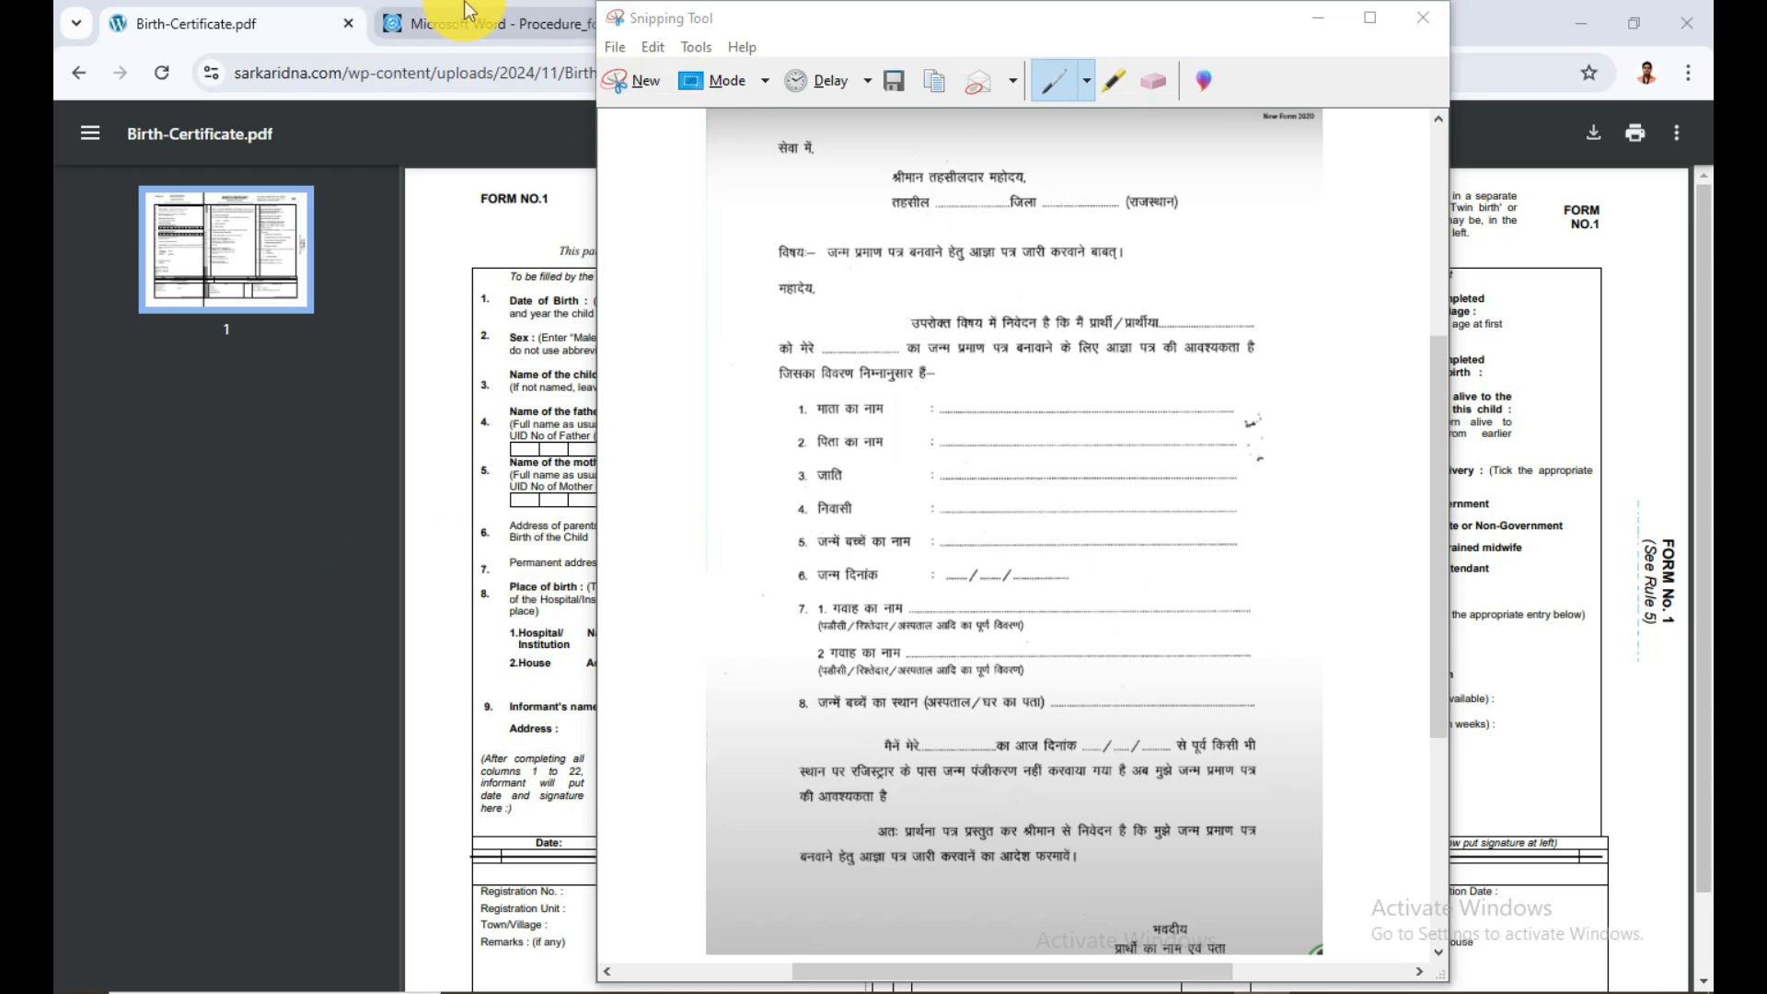
# Step: Review the blank birth report Form No. 1, the parents' 21-day declaration and the application letter addressed to the tehsildar
pyautogui.click(200, 31)
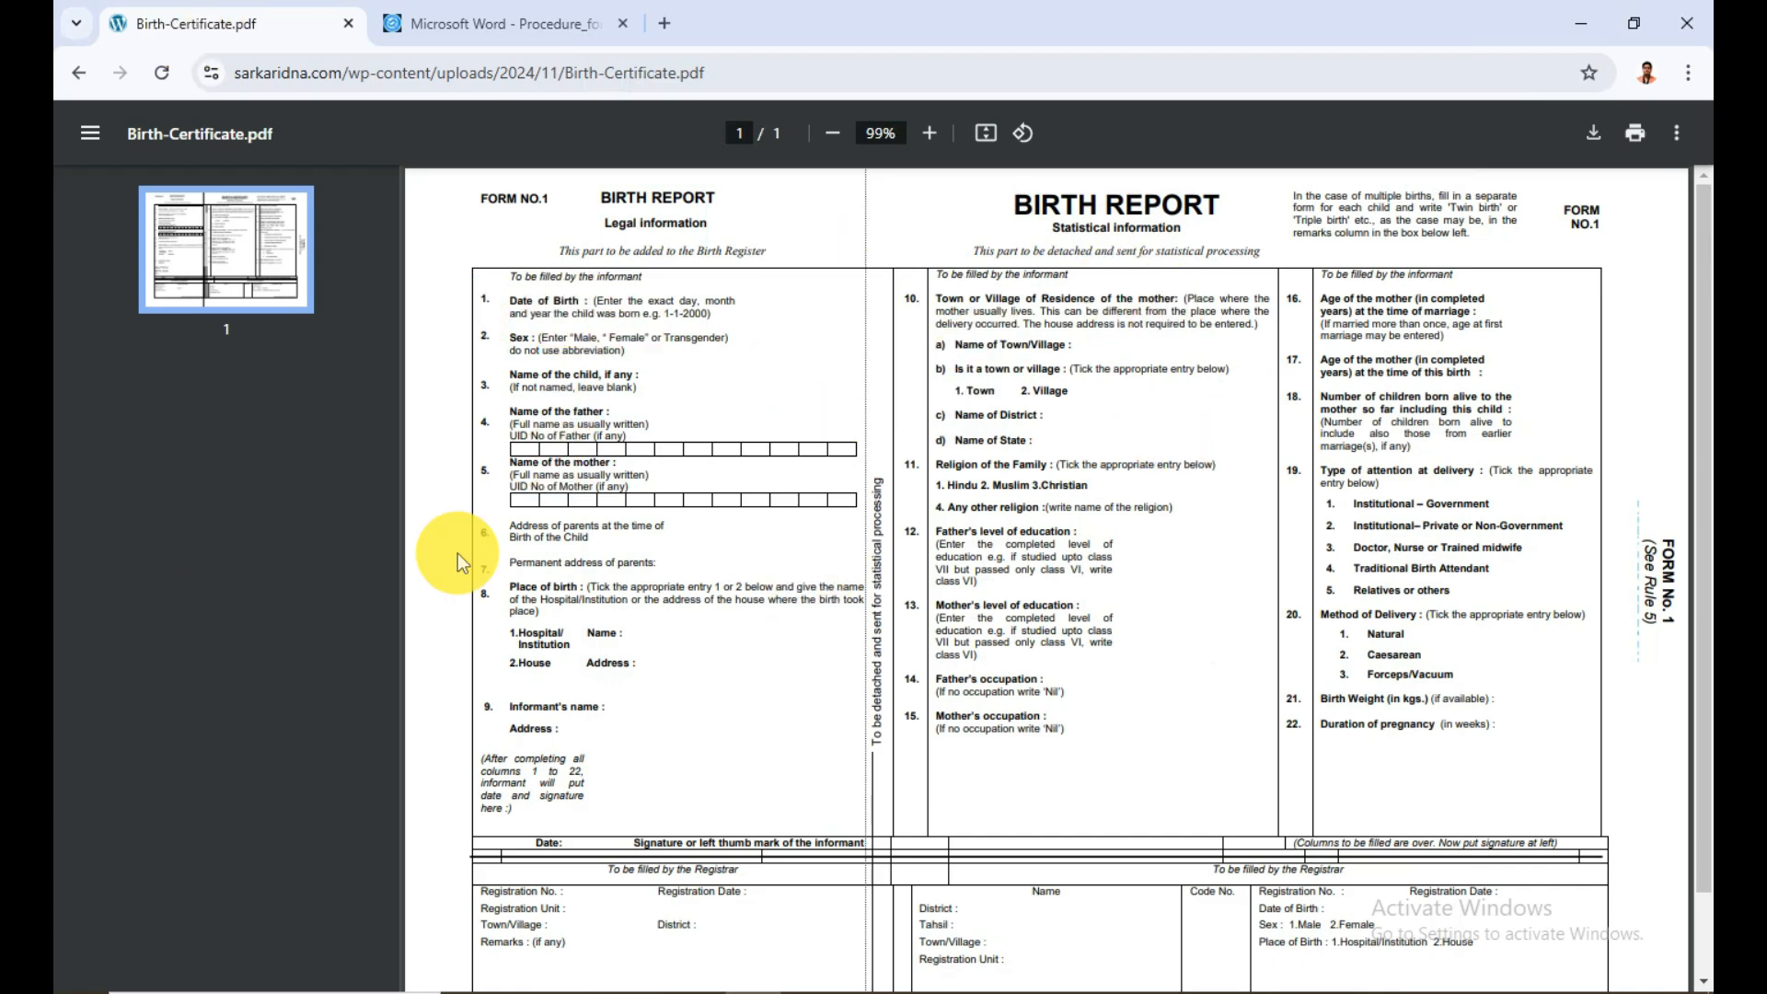
pyautogui.click(447, 27)
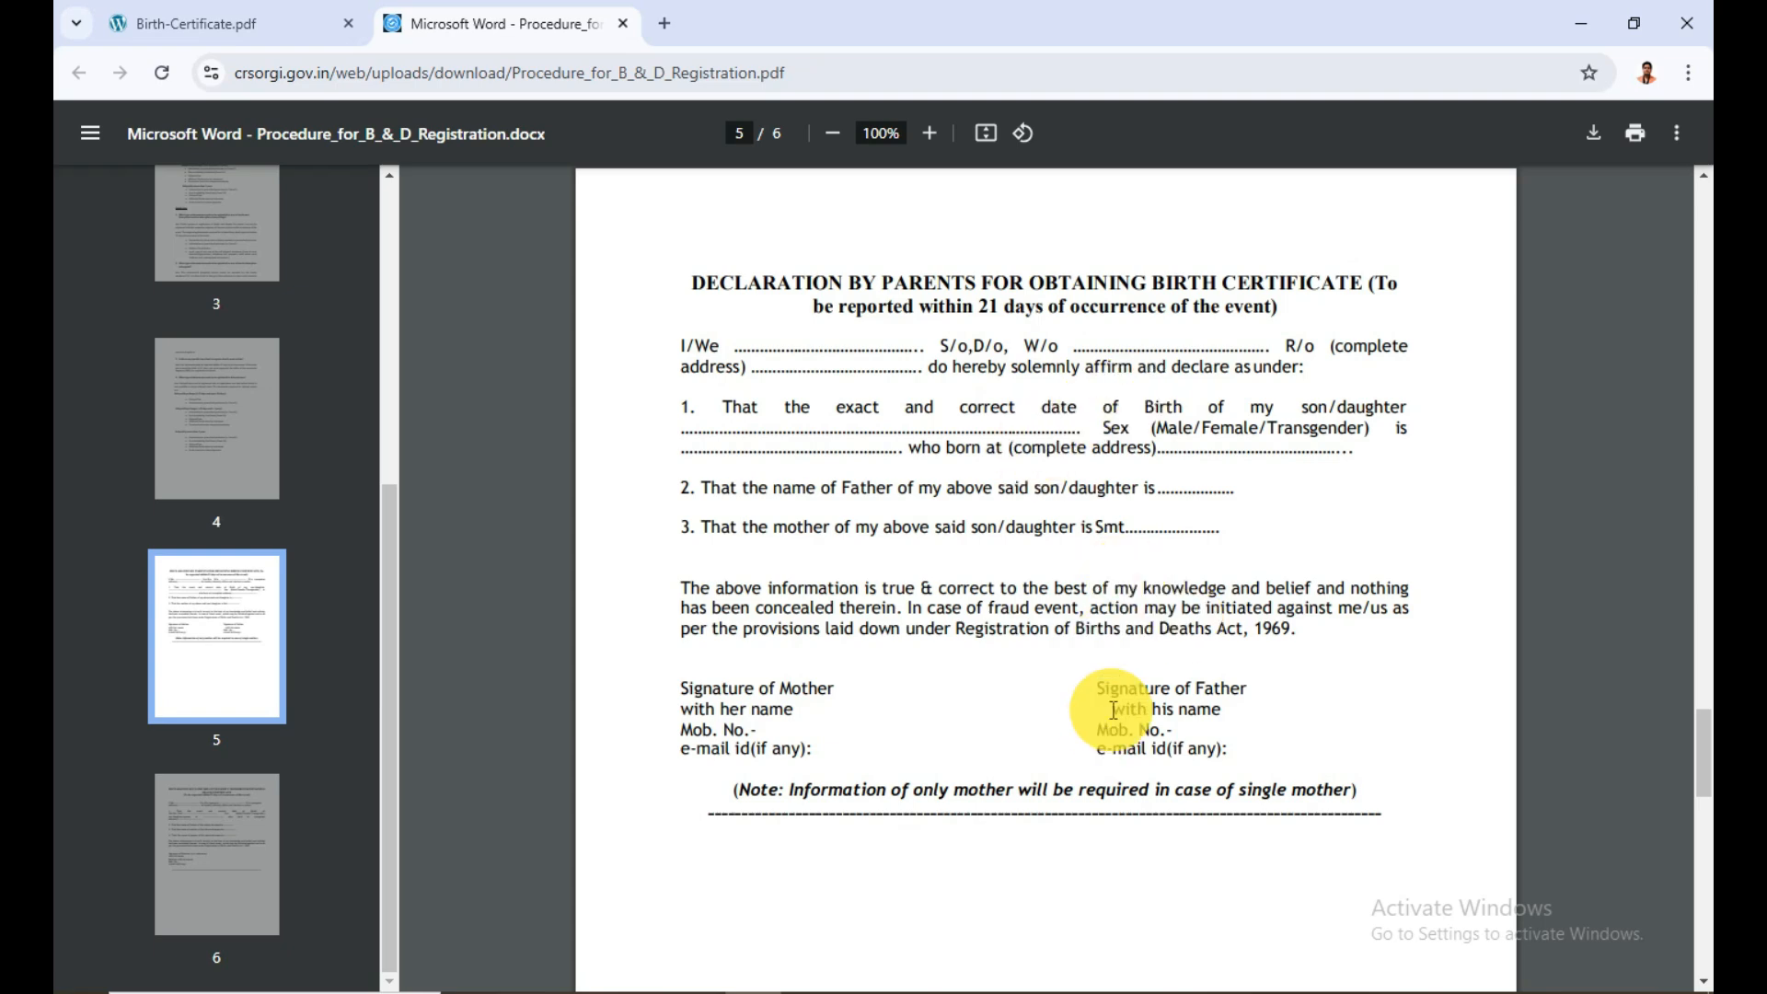
pyautogui.scroll(-1, 1113, 710)
pyautogui.scroll(1, 1115, 707)
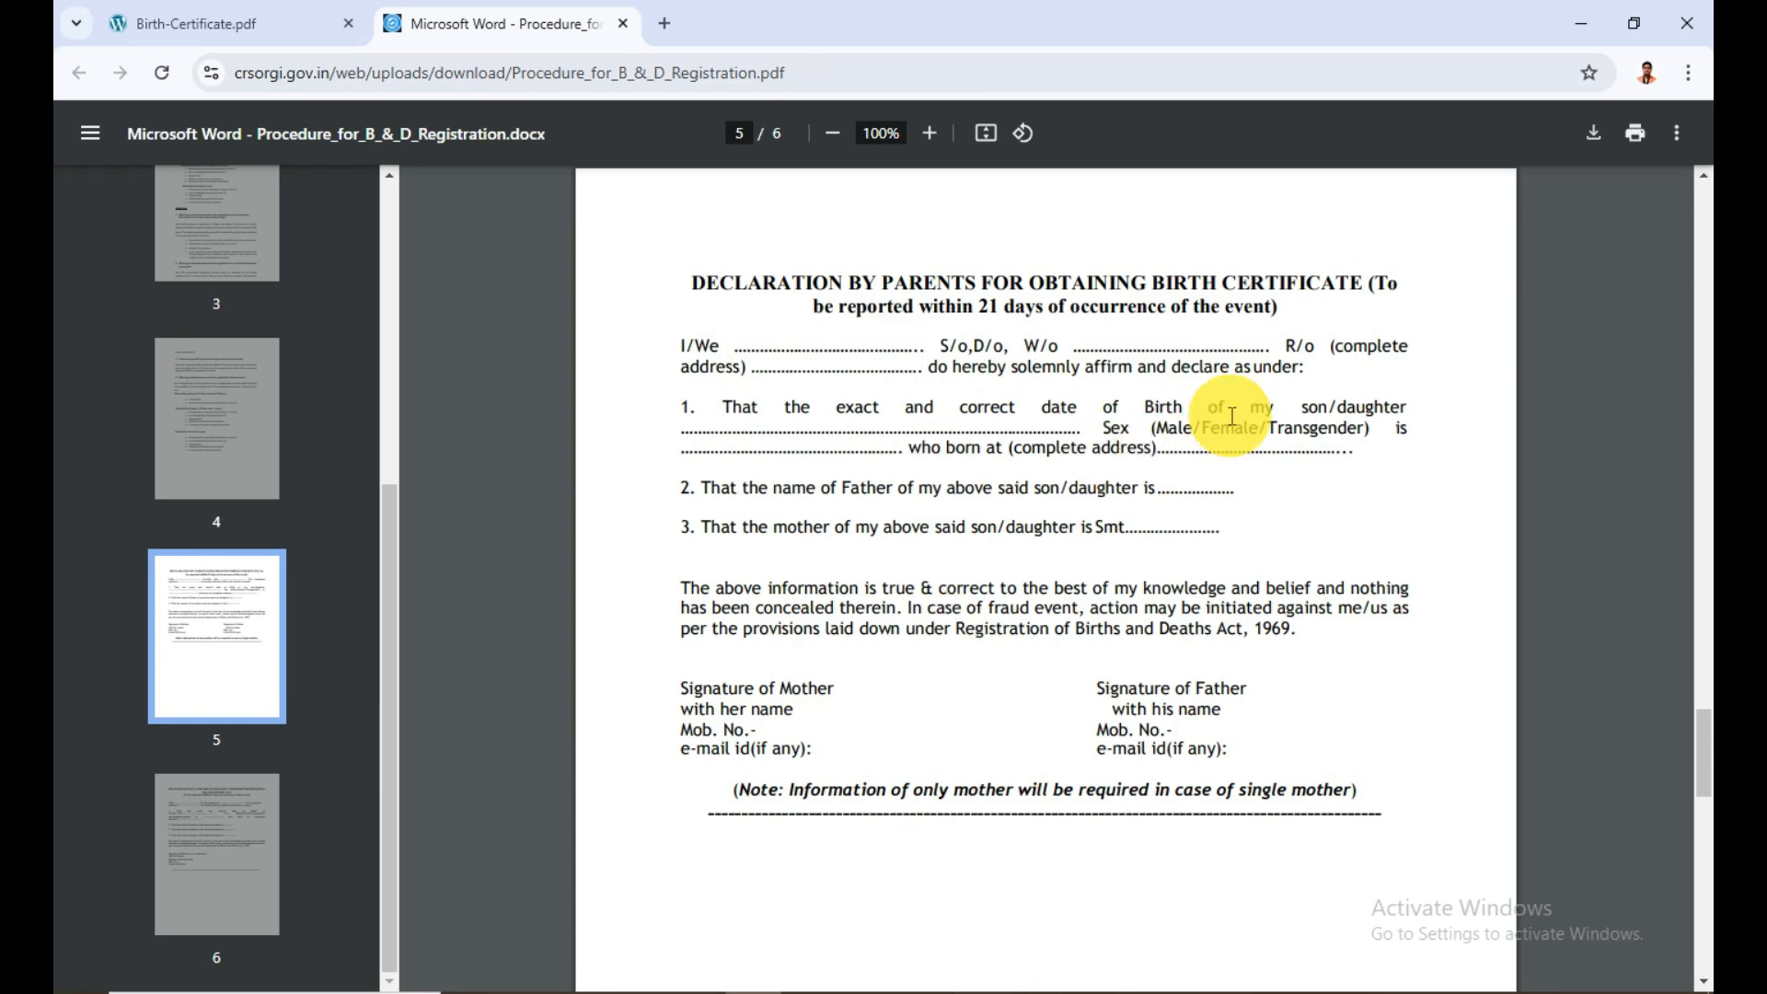
pyautogui.click(1012, 989)
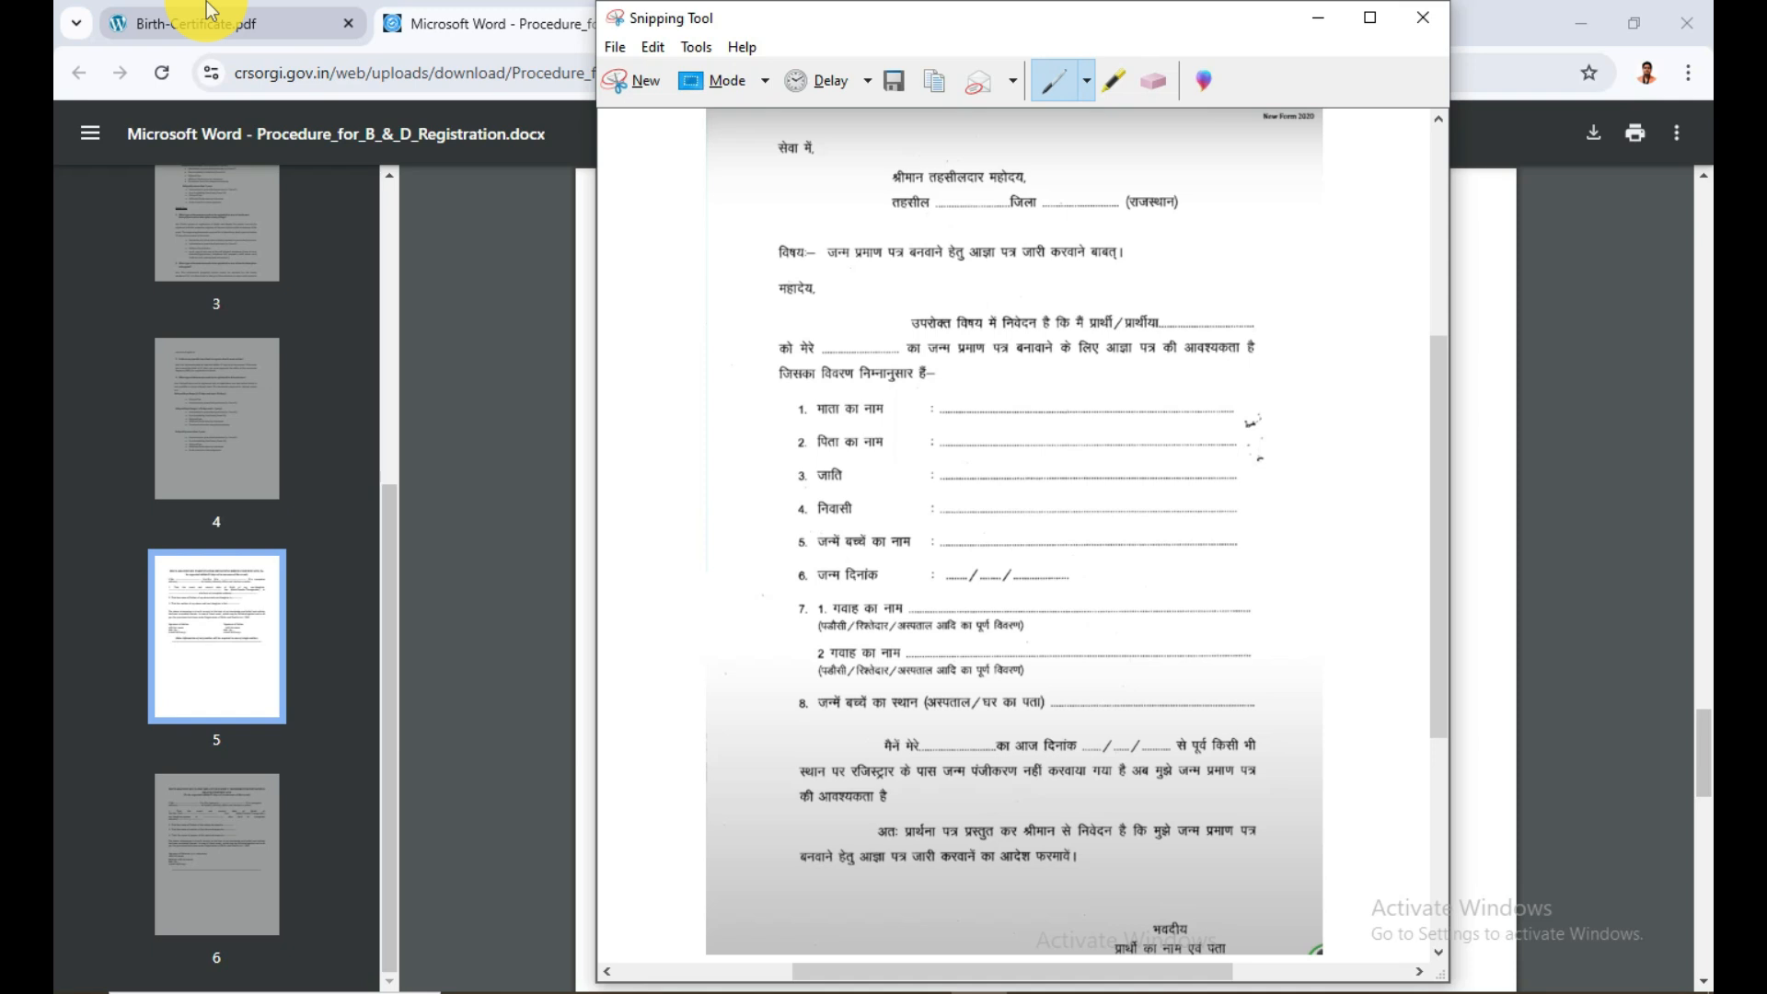
pyautogui.moveTo(208, 6)
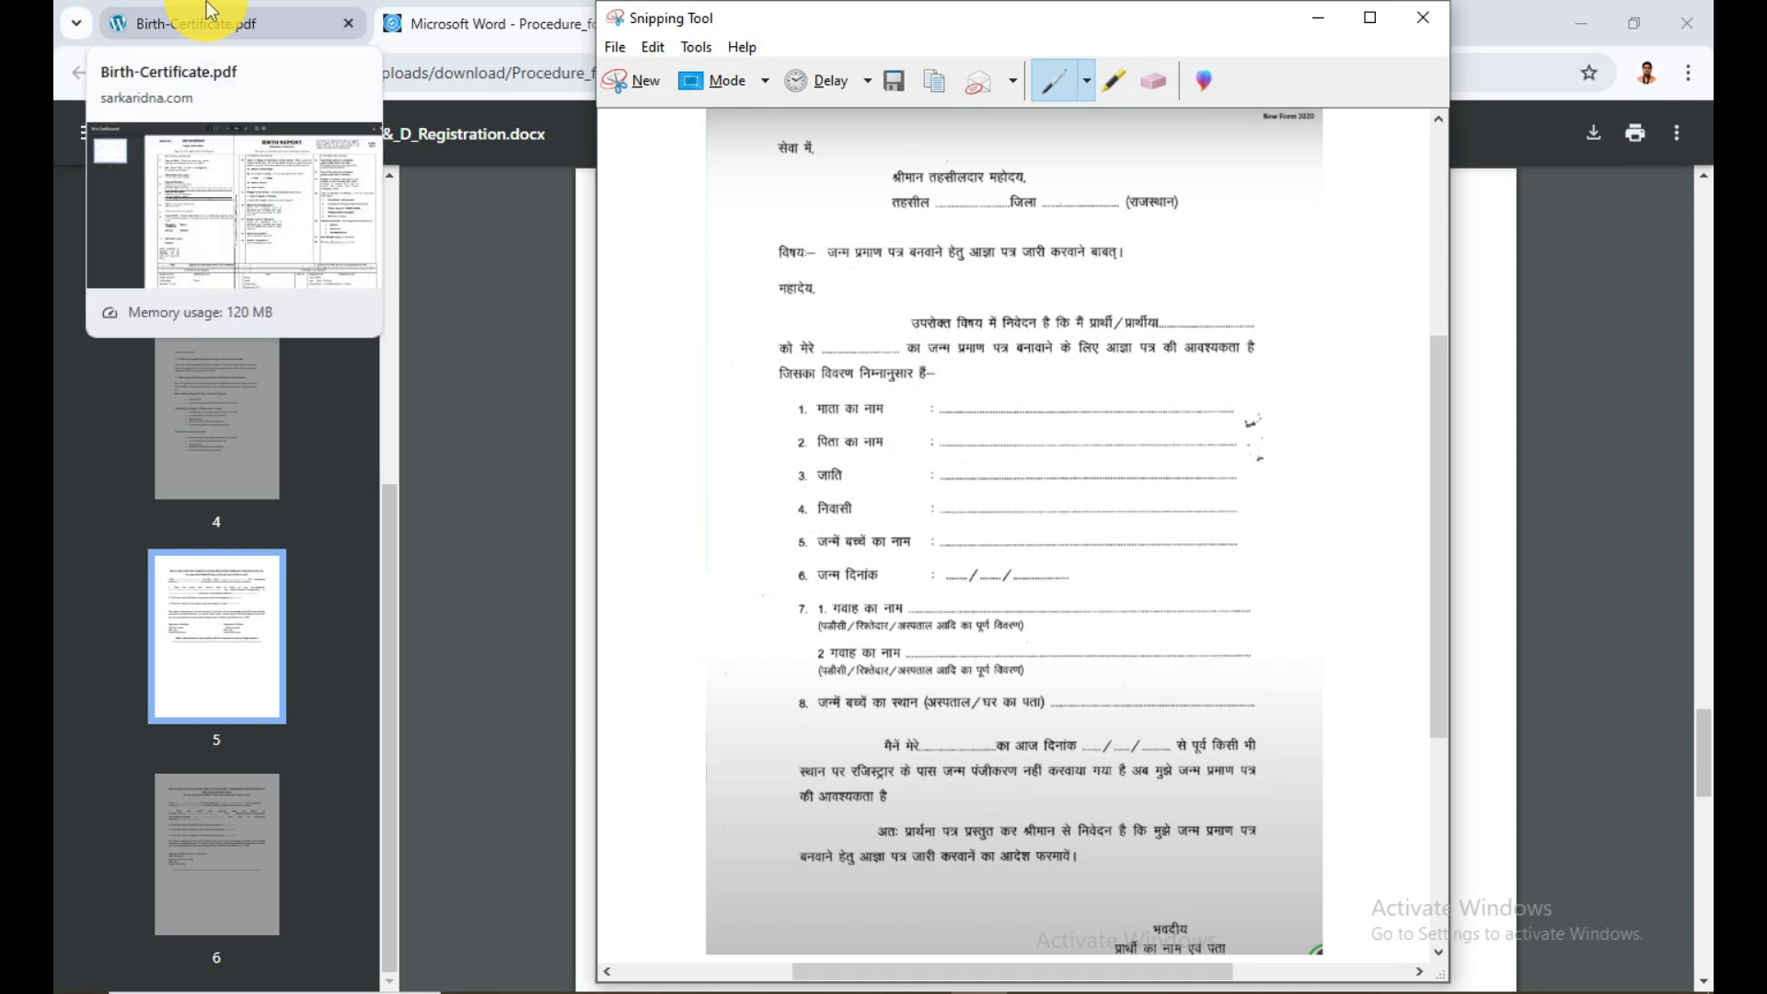